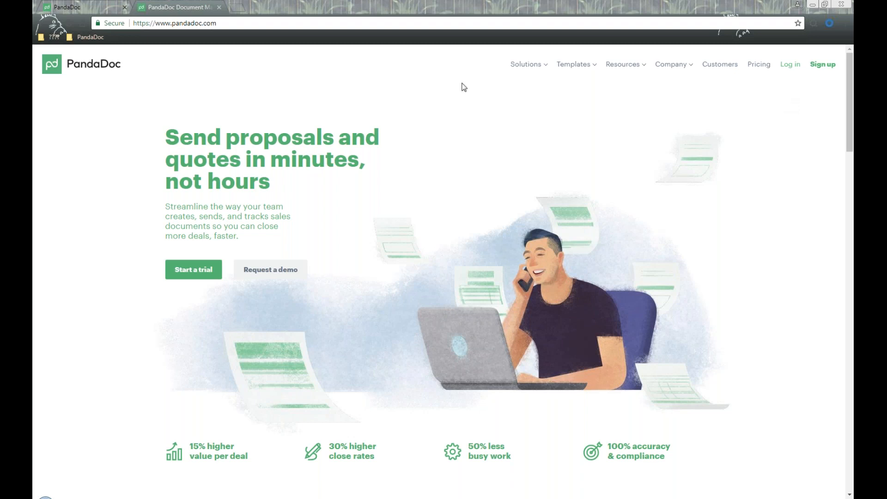
- Open the PandaDoc homepage's Templates menu listing proposals, quotes, invoices and agreements
left_click(250, 22)
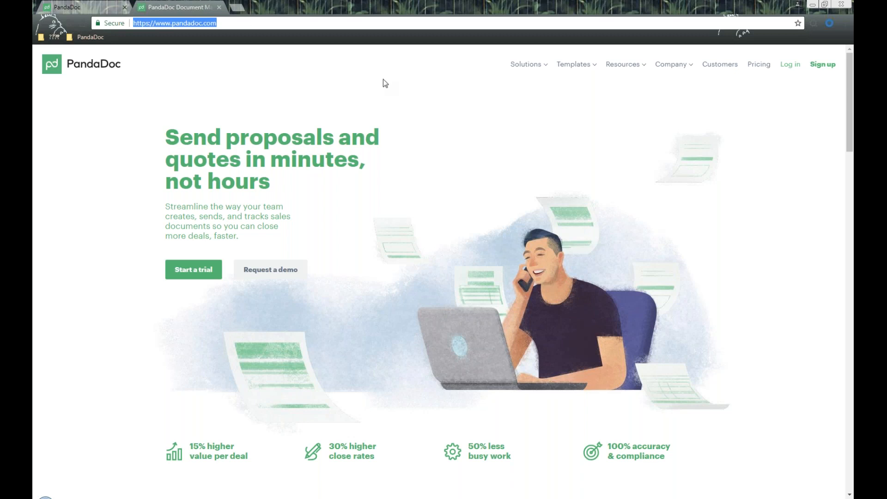
mouse_move(536, 70)
- Open 'More document templates' and browse featured cards like Catering Proposal and SEO Proposal
mouse_move(581, 70)
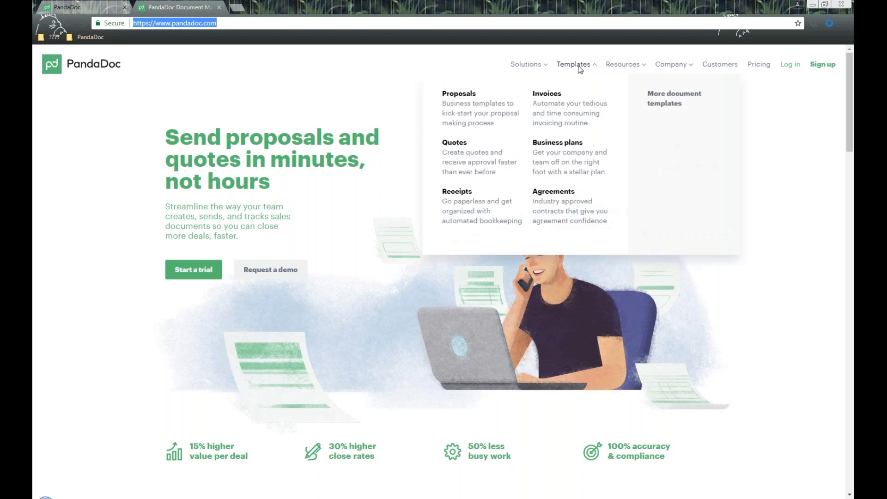
left_click(673, 104)
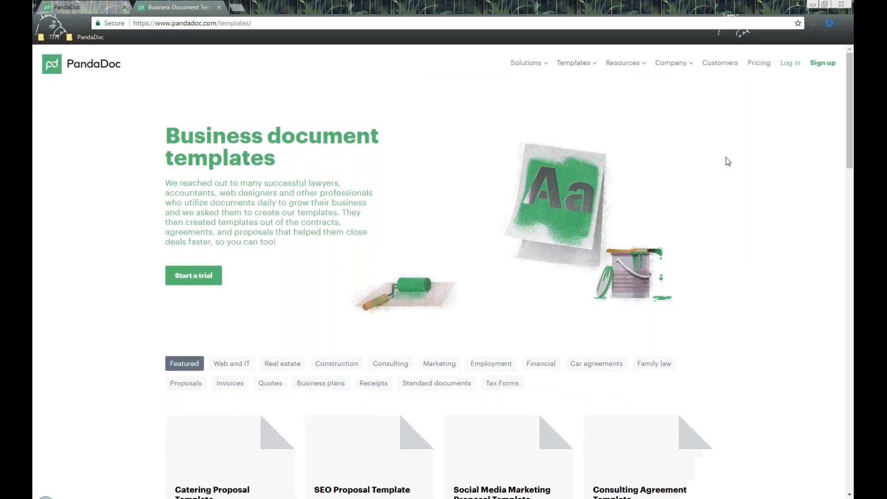
scroll(726, 157, "down", 1)
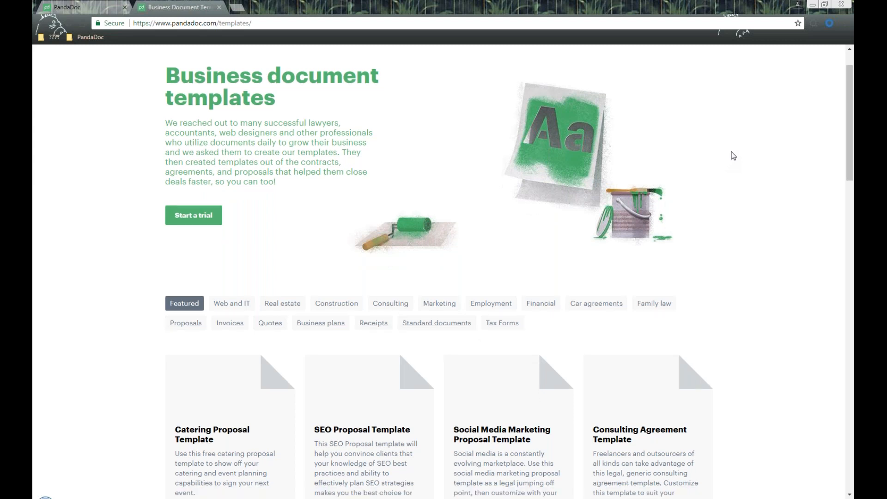
scroll(727, 158, "down", 3)
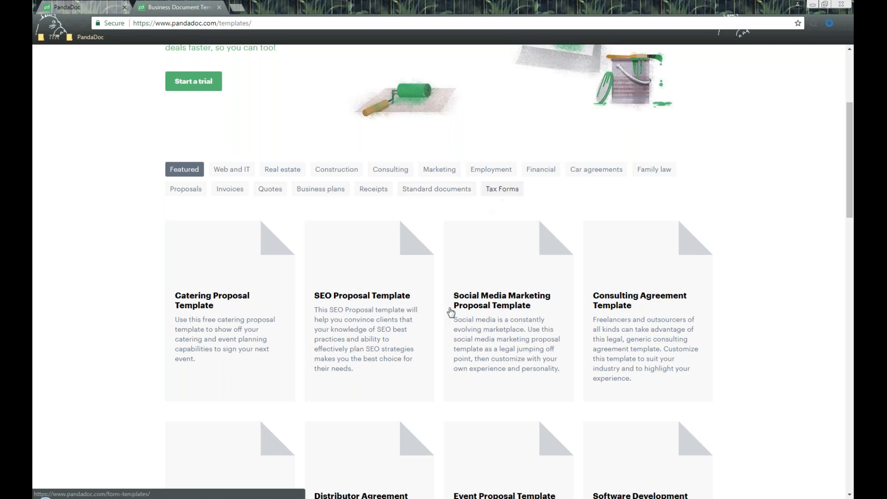
scroll(725, 341, "down", 6)
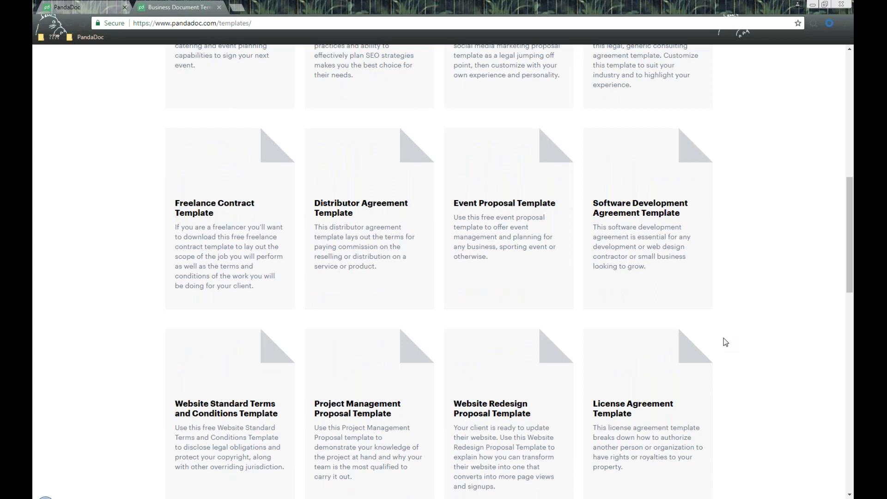
scroll(726, 342, "up", 10)
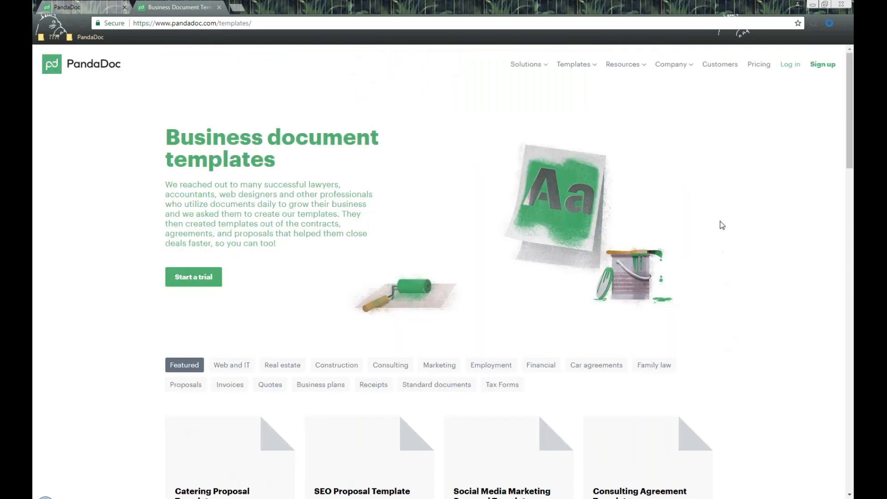
- Review the Pricing page's Professional ($19), Business ($39) and Enterprise plan features
left_click(759, 63)
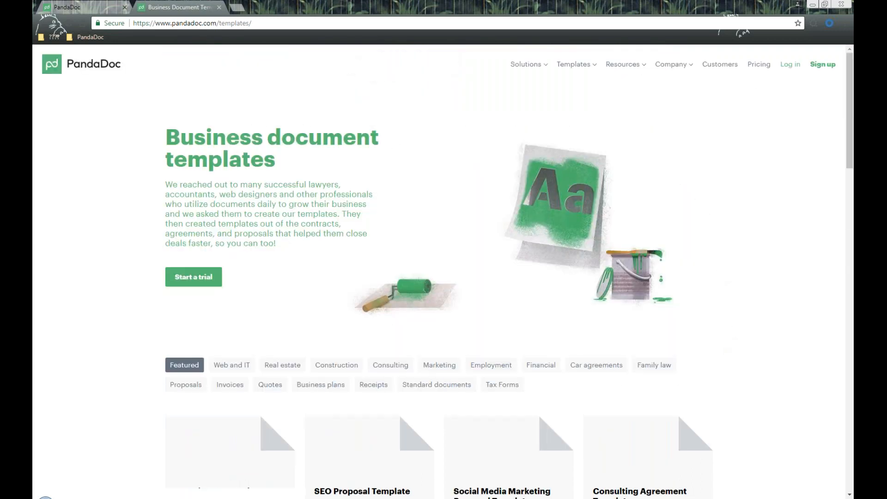
scroll(550, 132, "down", 1)
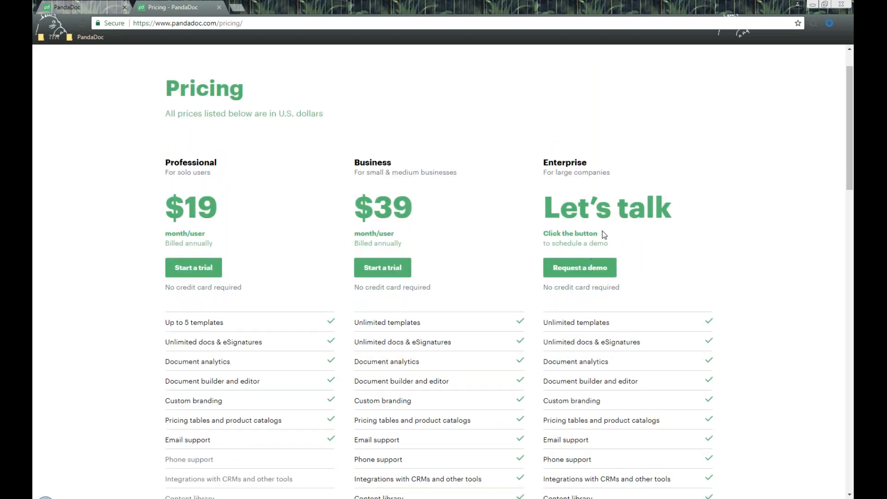
scroll(422, 235, "down", 1)
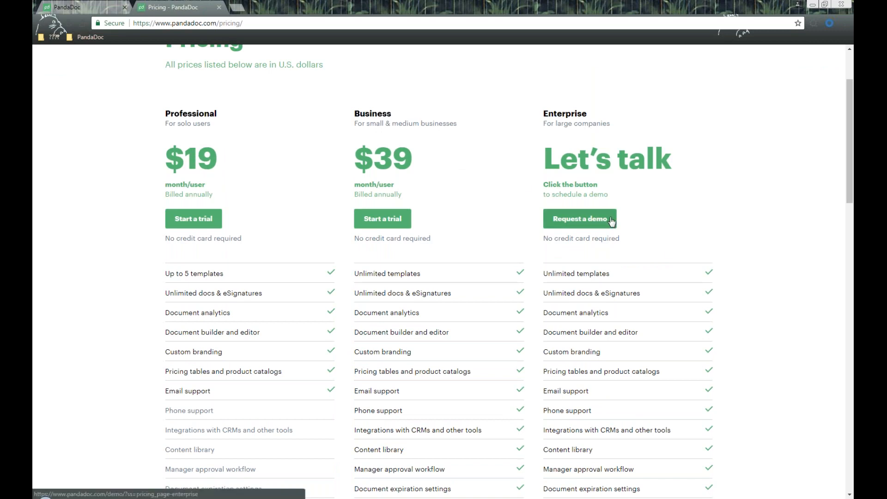
scroll(652, 233, "up", 2)
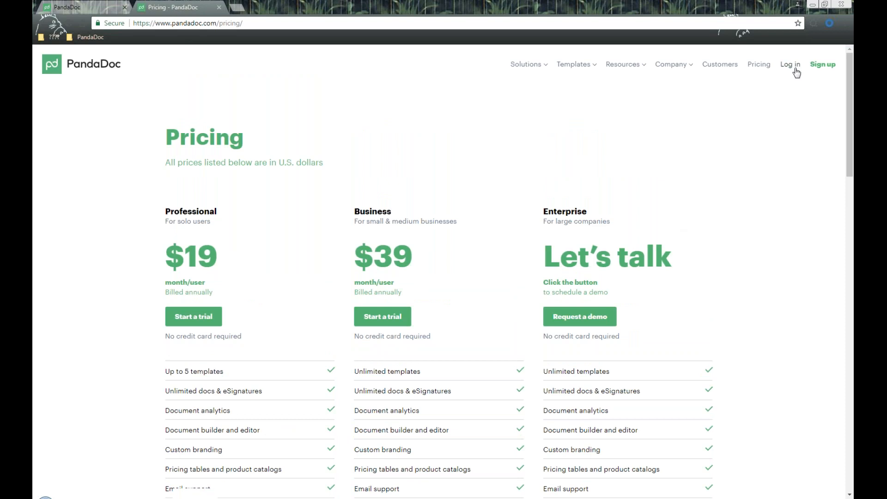
- Switch to the signed-in PandaDoc dashboard tab
left_click(91, 5)
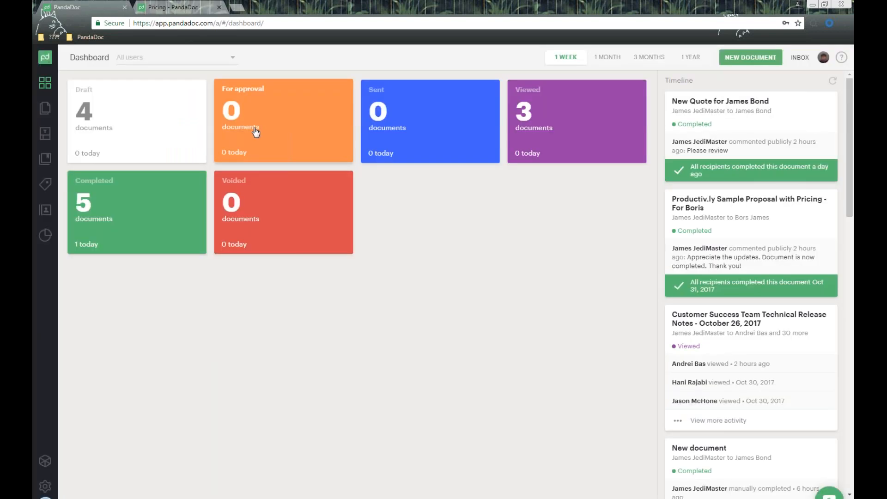
triple_click(96, 61)
left_click(87, 68)
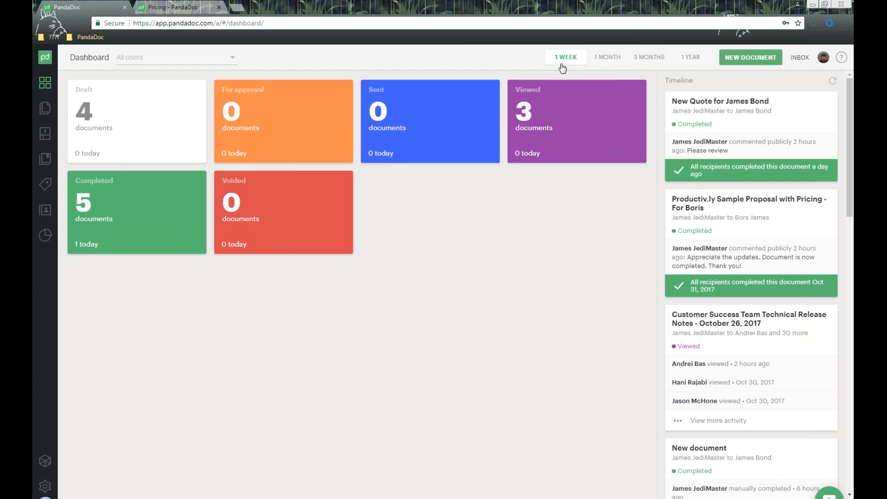
- Cycle document counts through 1 month, 3 months and 1 year, then back to 1 week
left_click(618, 65)
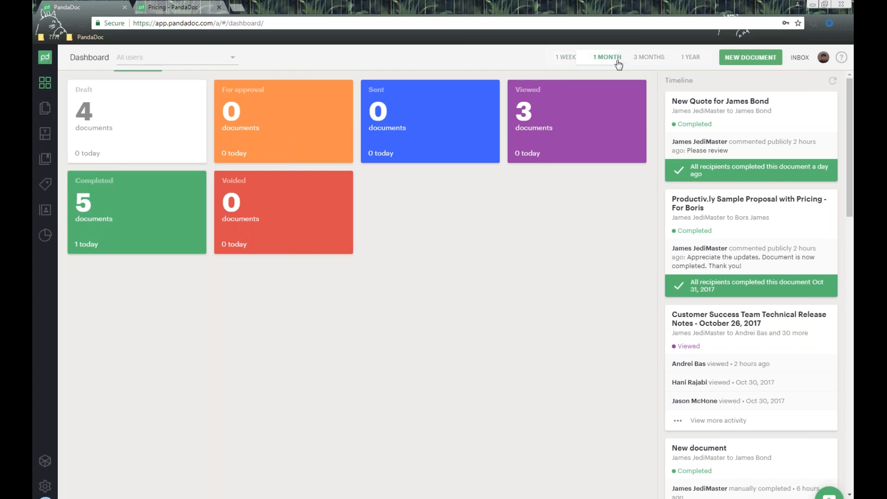
left_click(650, 57)
left_click(692, 59)
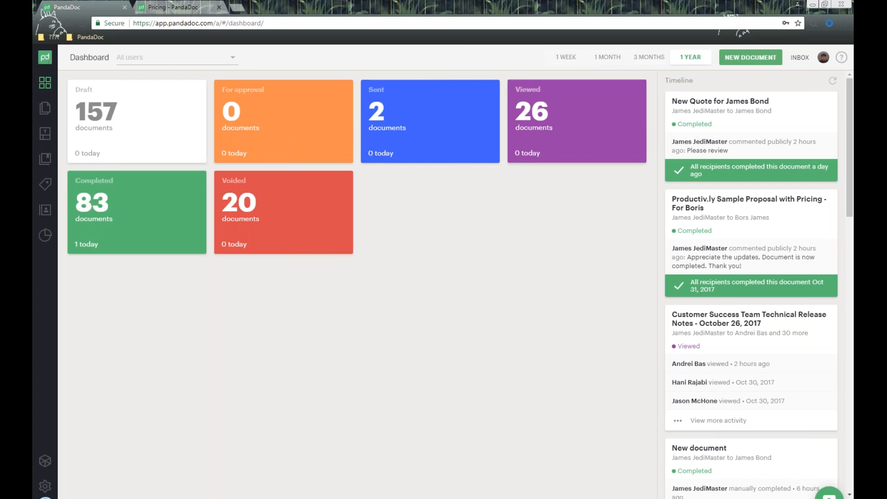
left_click(565, 58)
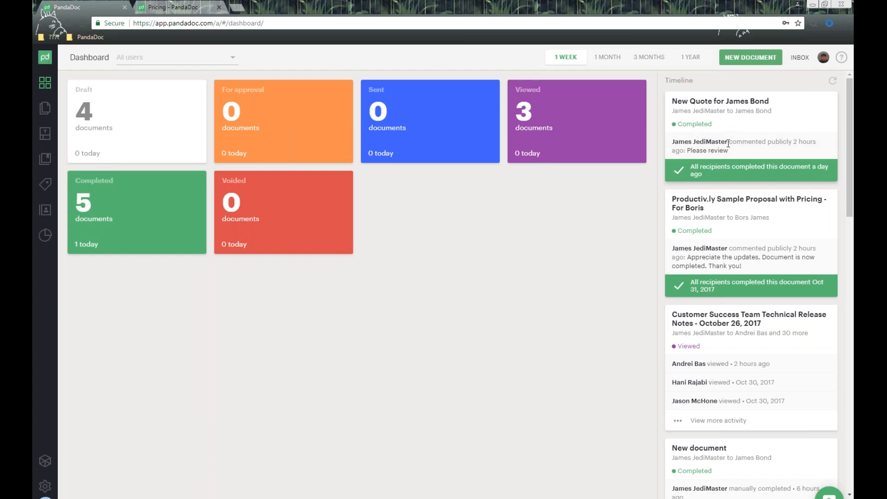
left_click_drag(728, 142, 758, 142)
- Browse the Inbox of received documents, then open Product updates from the profile menu
left_click(813, 57)
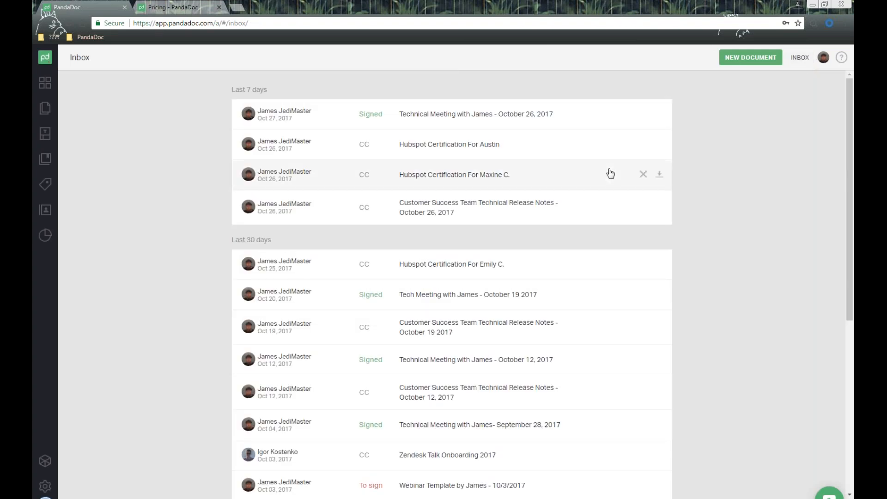
scroll(735, 212, "down", 1)
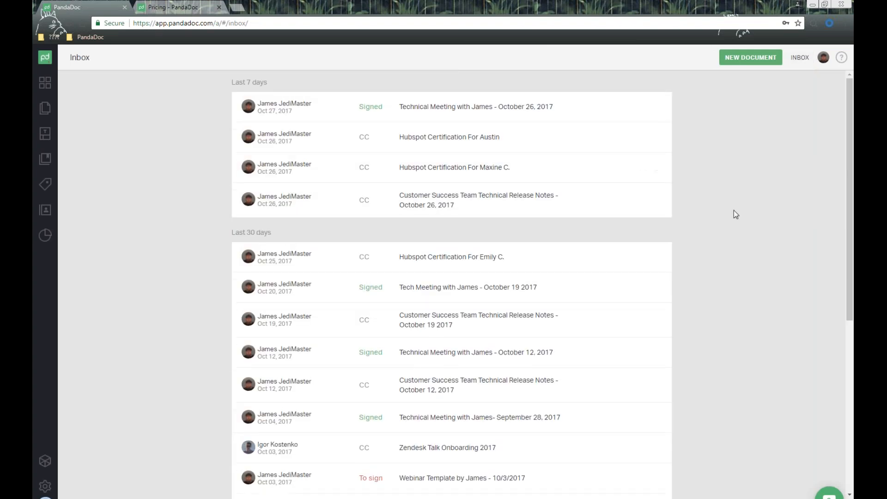
scroll(734, 210, "up", 1)
scroll(735, 215, "down", 2)
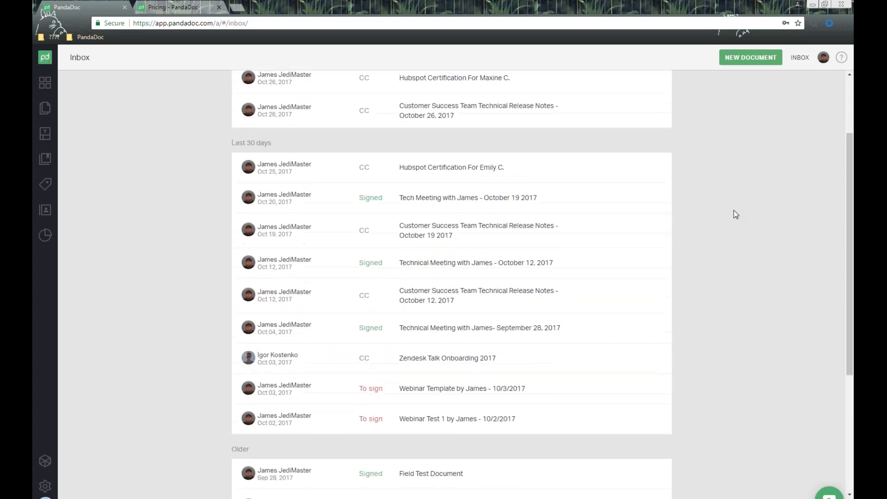
scroll(735, 215, "up", 1)
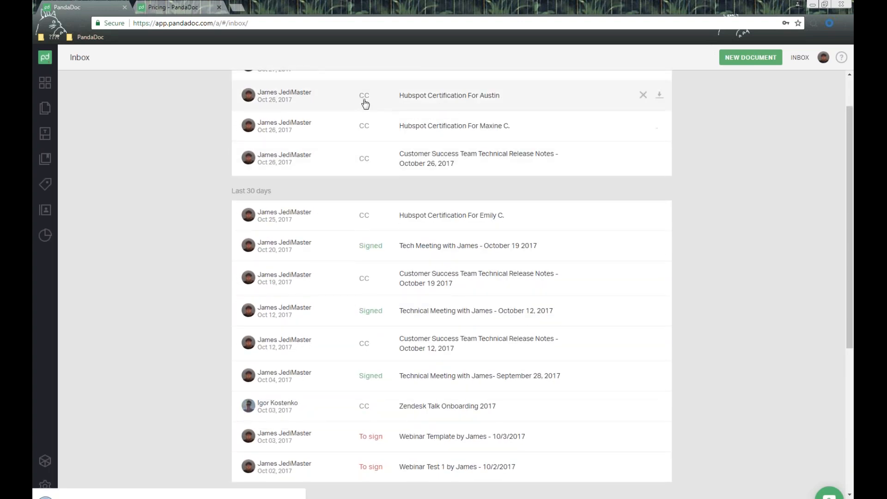
scroll(366, 104, "down", 1)
scroll(369, 185, "down", 4)
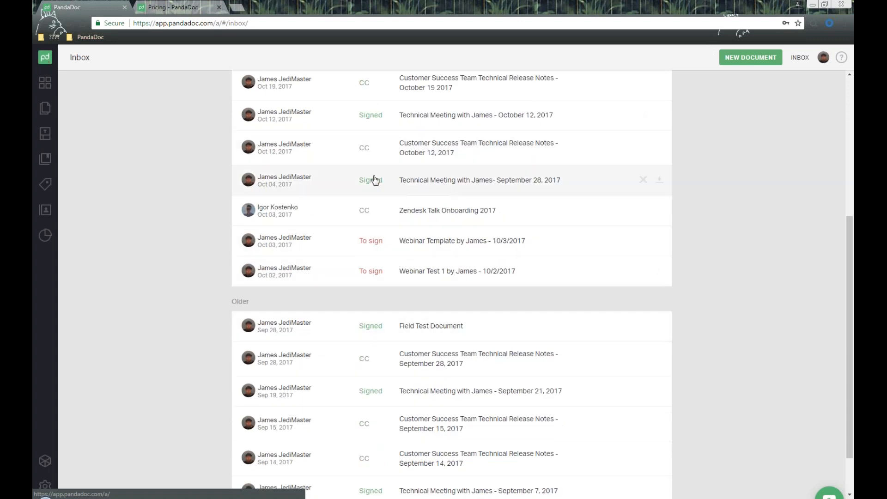
scroll(432, 210, "up", 5)
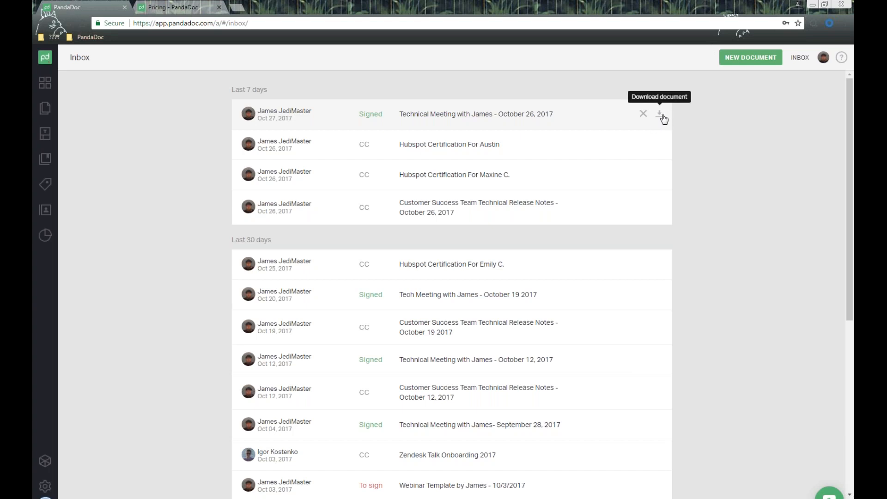
left_click(825, 61)
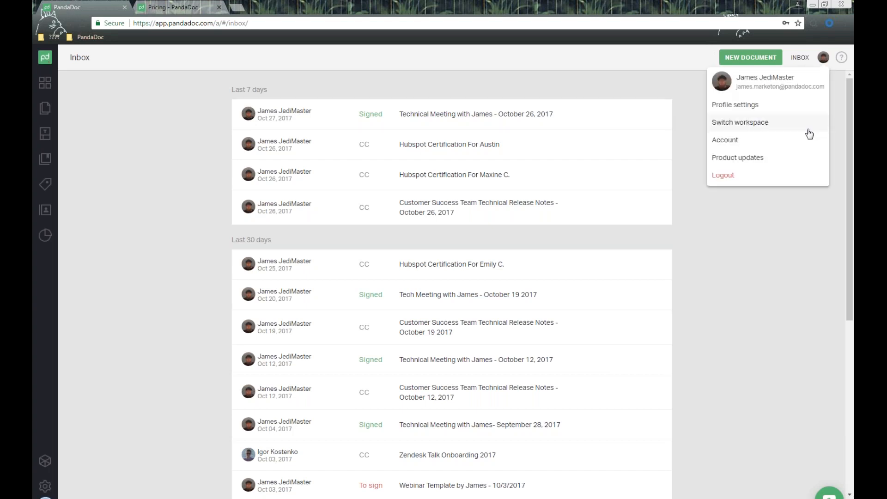
left_click(760, 157)
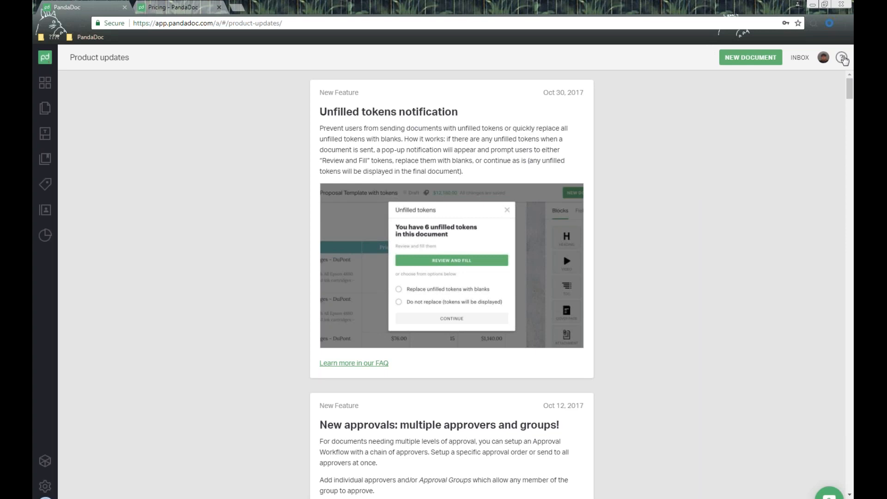
left_click(843, 58)
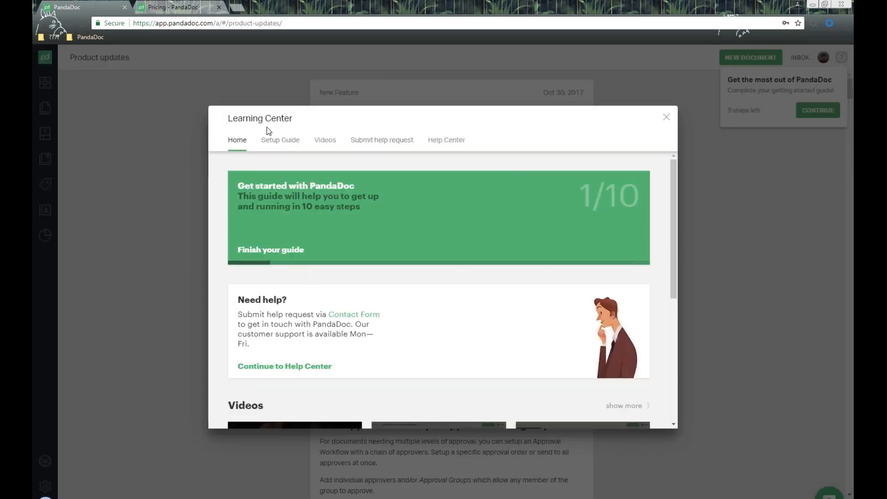
left_click_drag(229, 118, 298, 120)
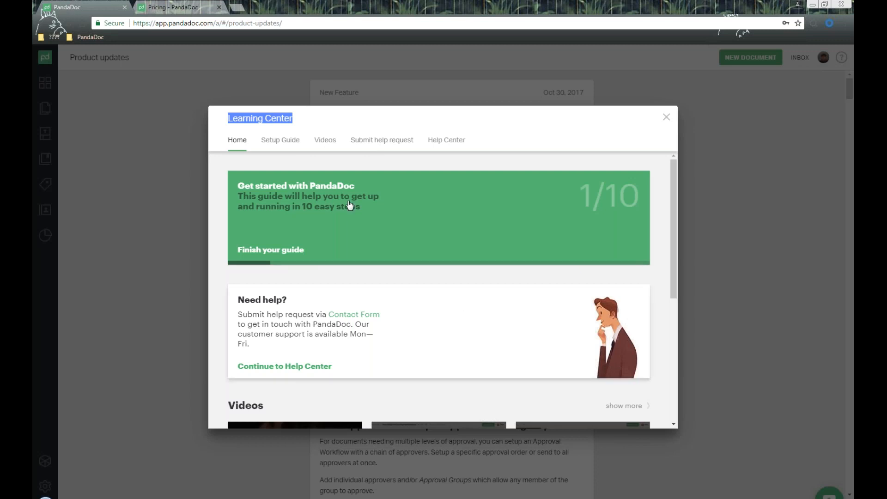
left_click(283, 141)
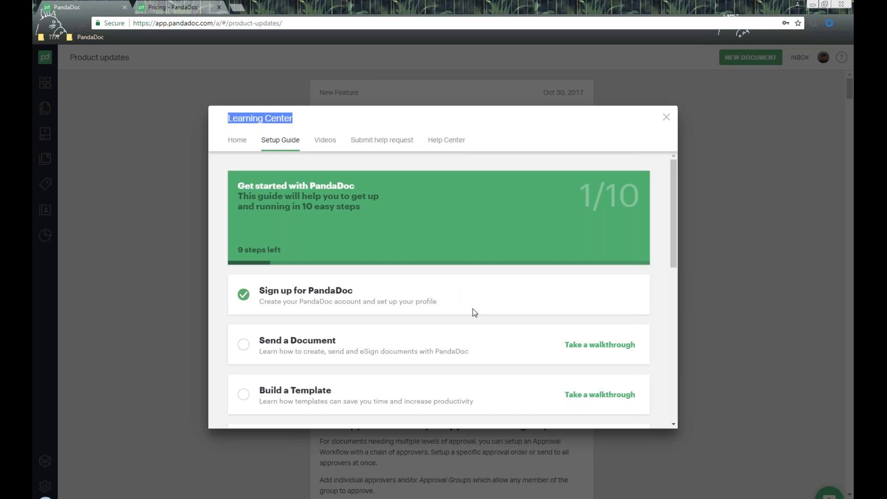
left_click(327, 141)
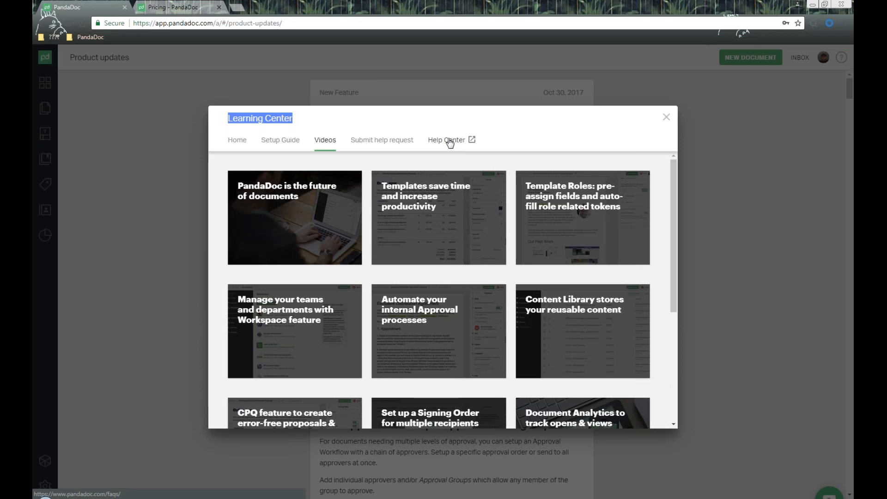
left_click(394, 142)
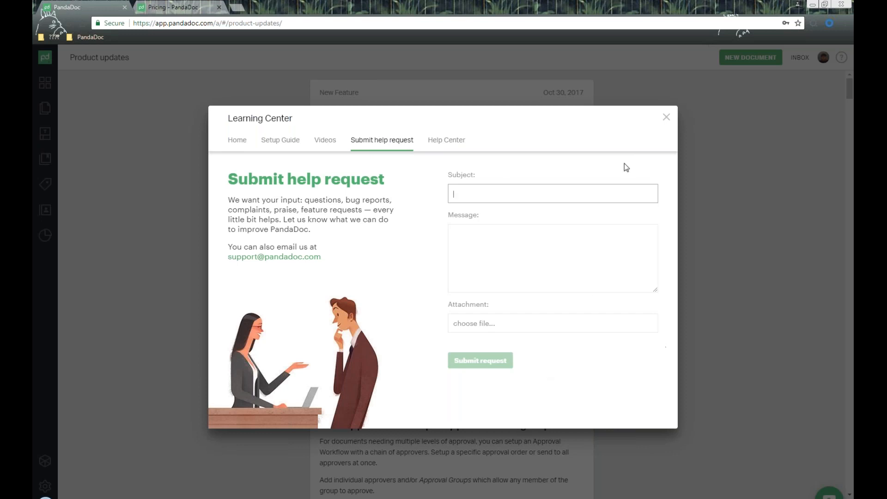
left_click(665, 120)
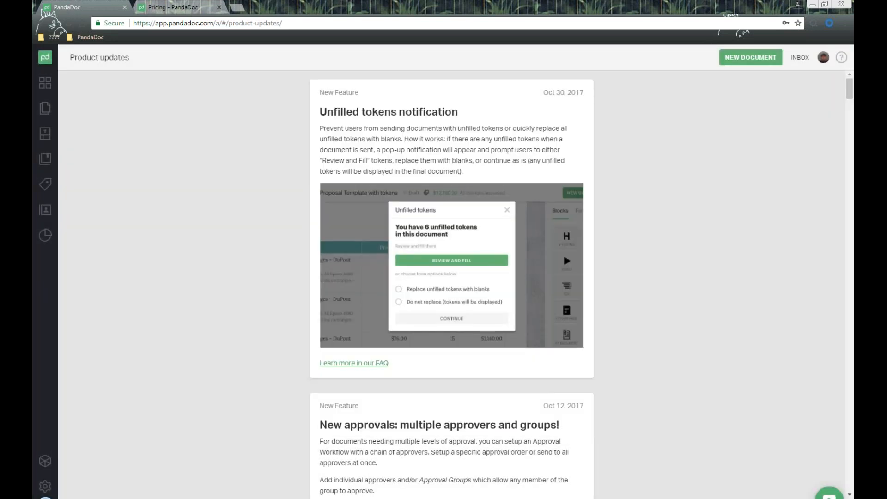
- Check the draft documents, then open the full Documents list from the navigation drawer
left_click(45, 84)
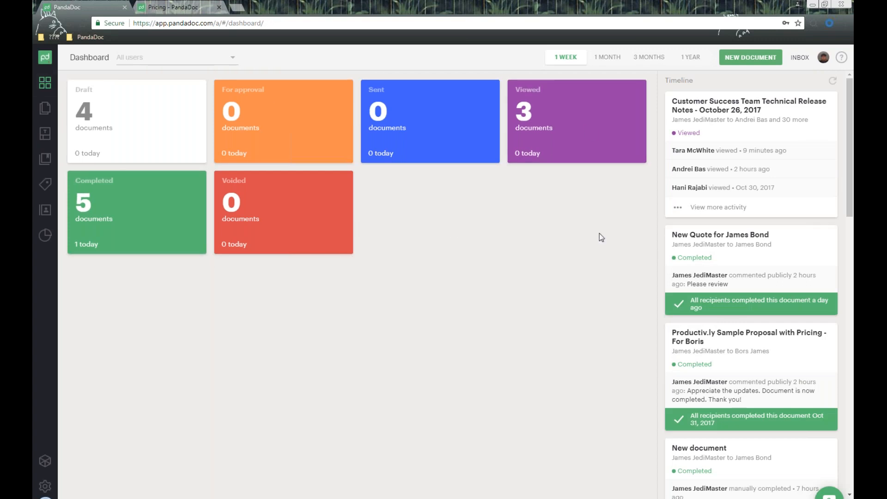
left_click(143, 123)
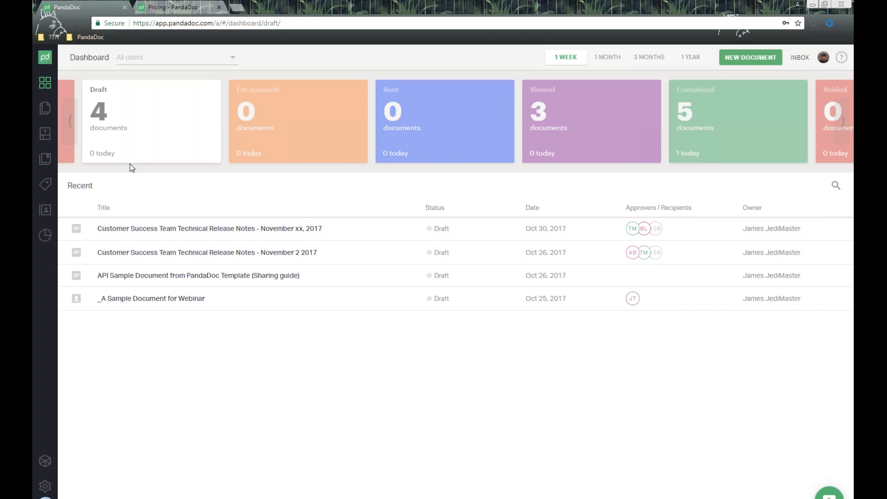
left_click(44, 61)
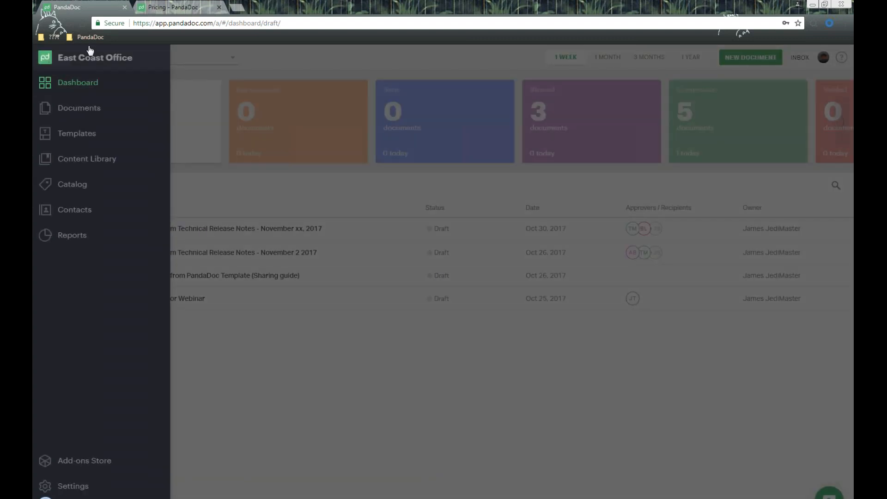
left_click(278, 51)
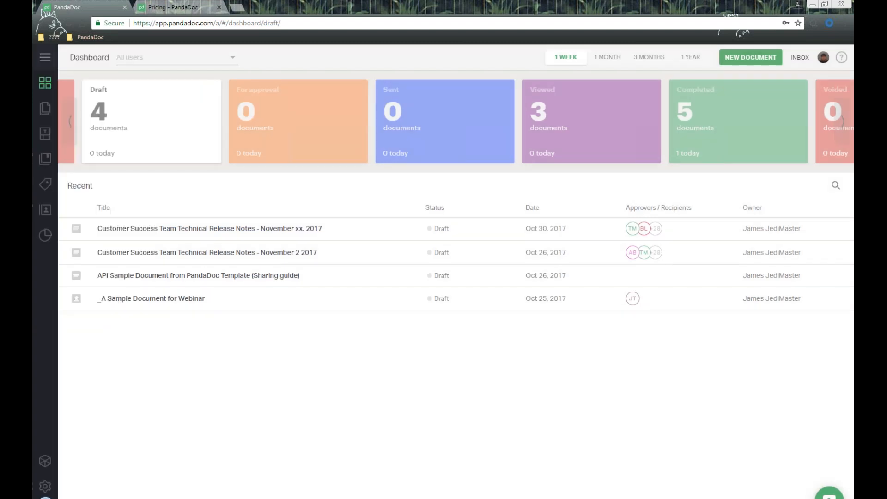
left_click(45, 59)
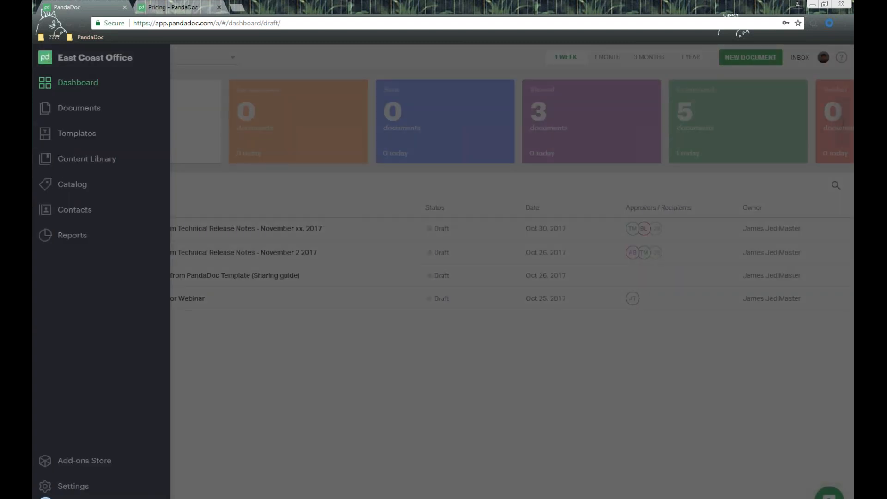
left_click(91, 113)
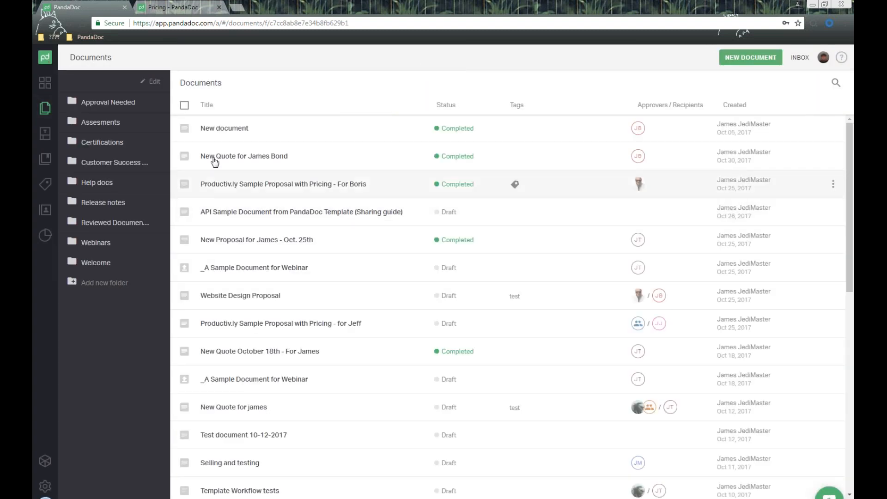
- Visit the Templates list, then the Content Library of text blocks and pricing tables
left_click(48, 60)
left_click(85, 137)
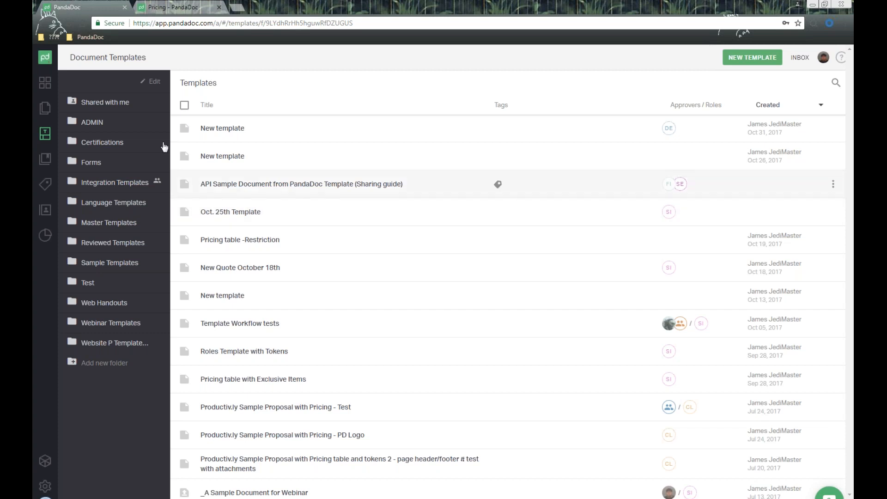
mouse_move(52, 61)
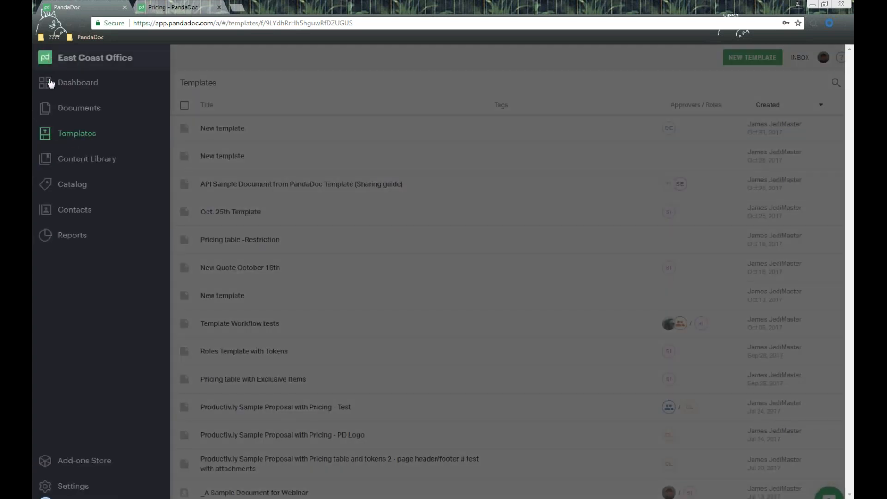
left_click(82, 161)
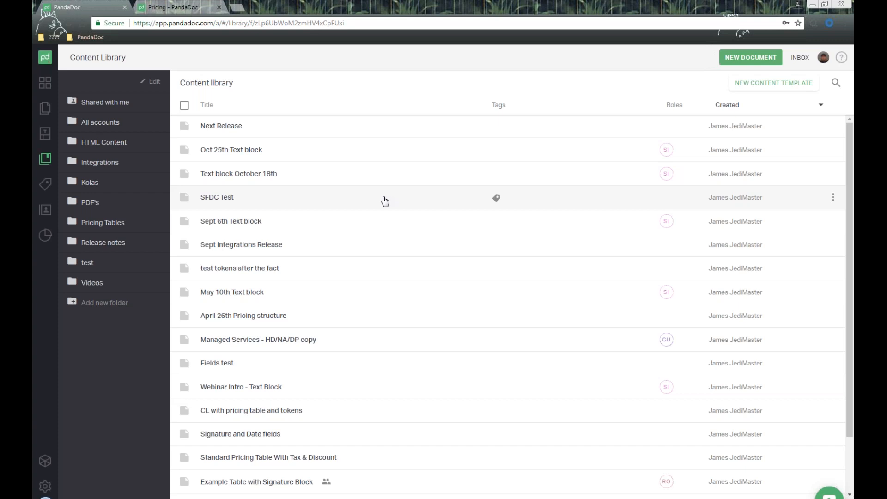
- Open the Catalog with items like Website Setup at $400.00 and Youtube Channel Setup
left_click(45, 61)
left_click(74, 188)
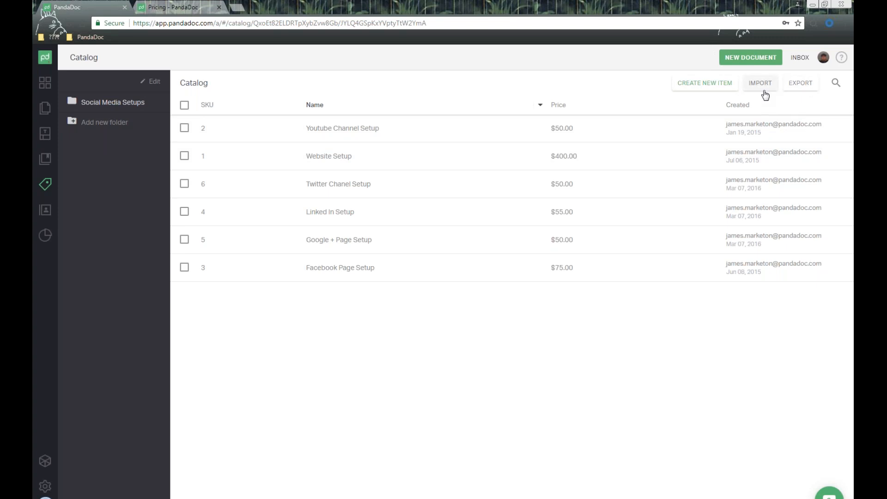
- Open the Website Setup item and review its SKU 1, USD price 400, cost 300 and description
left_click(451, 192)
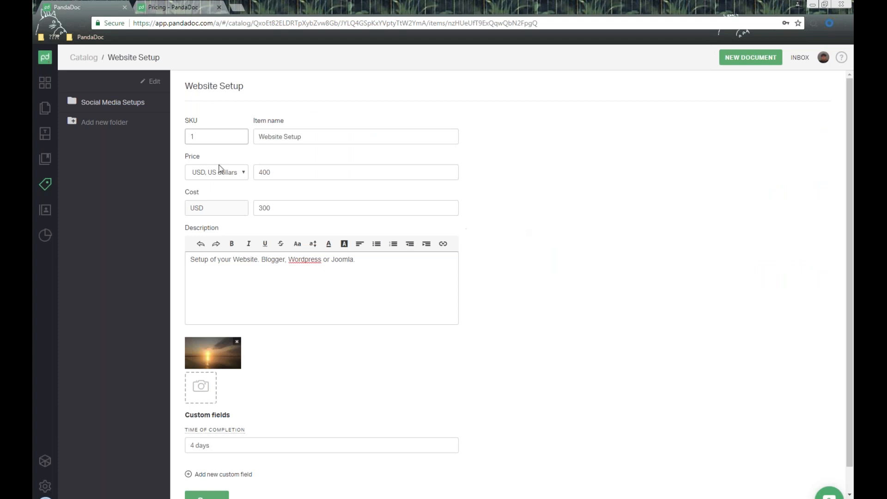
left_click_drag(224, 137, 179, 135)
left_click(319, 138)
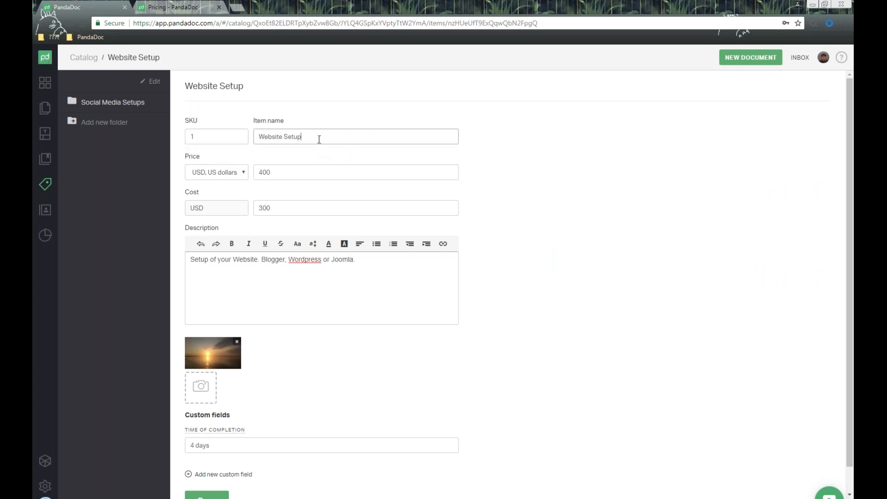
left_click(239, 174)
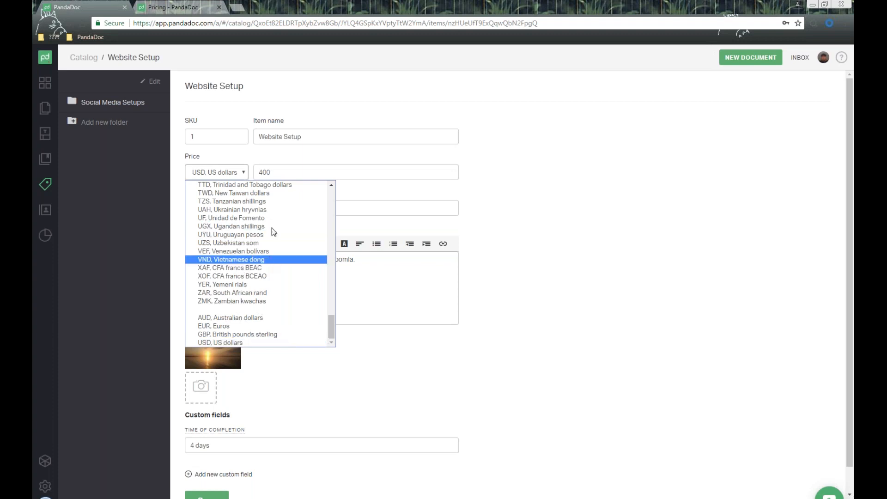
left_click(277, 174)
double_click(295, 173)
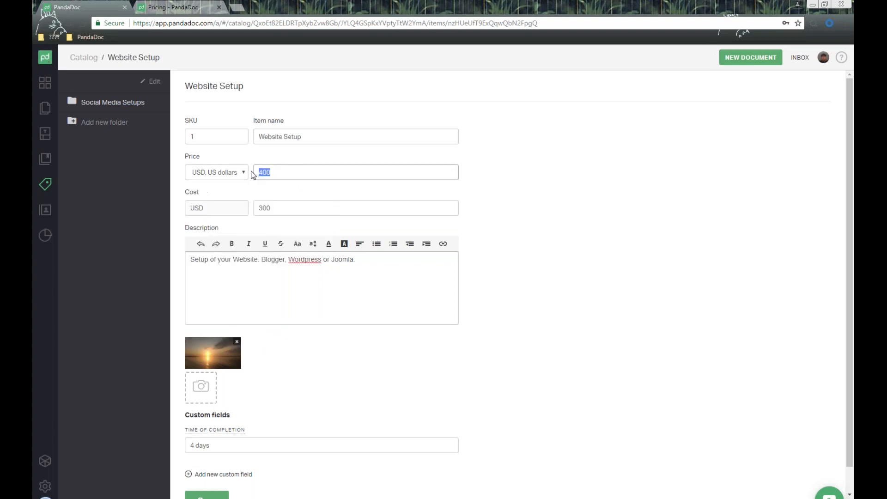
left_click_drag(180, 190, 233, 194)
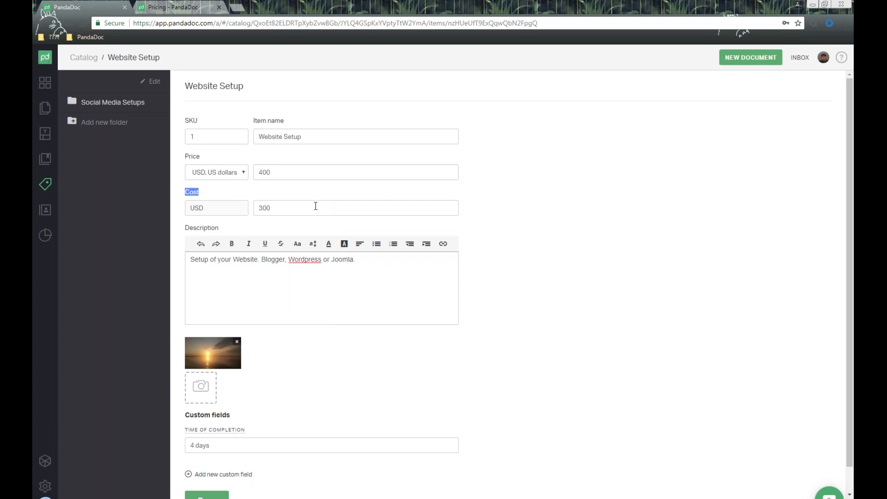
left_click(368, 265)
triple_click(356, 297)
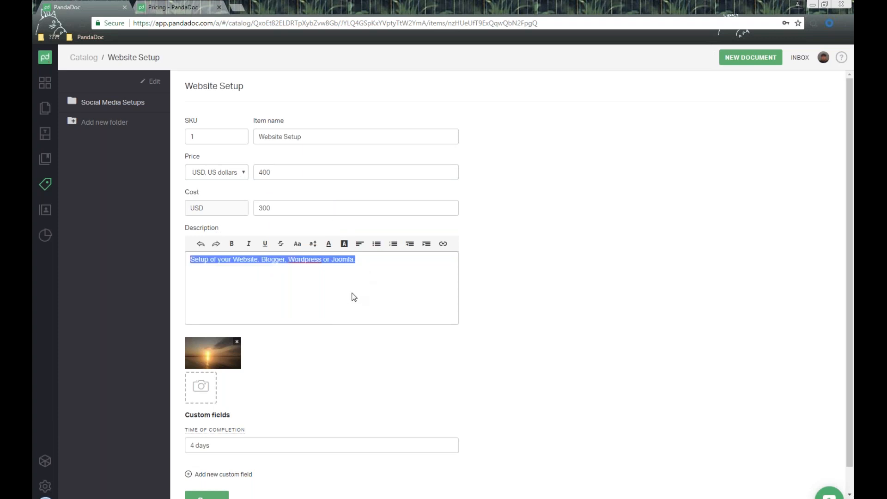
left_click(309, 287)
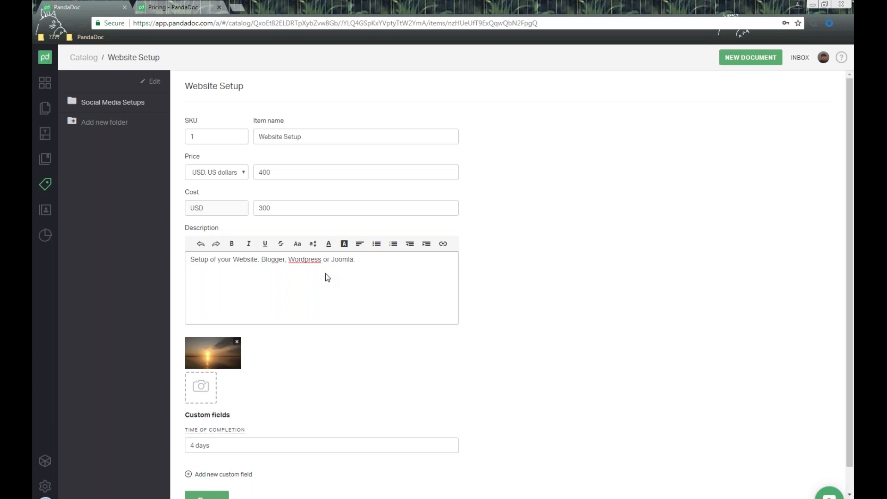
scroll(266, 304, "down", 1)
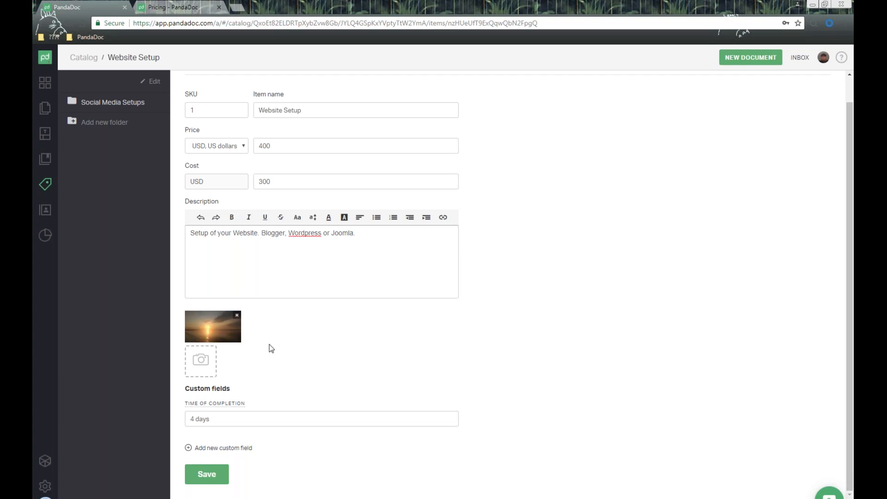
- Review the Time of Completion custom field (4 days) and save the Website Setup item
left_click(224, 412)
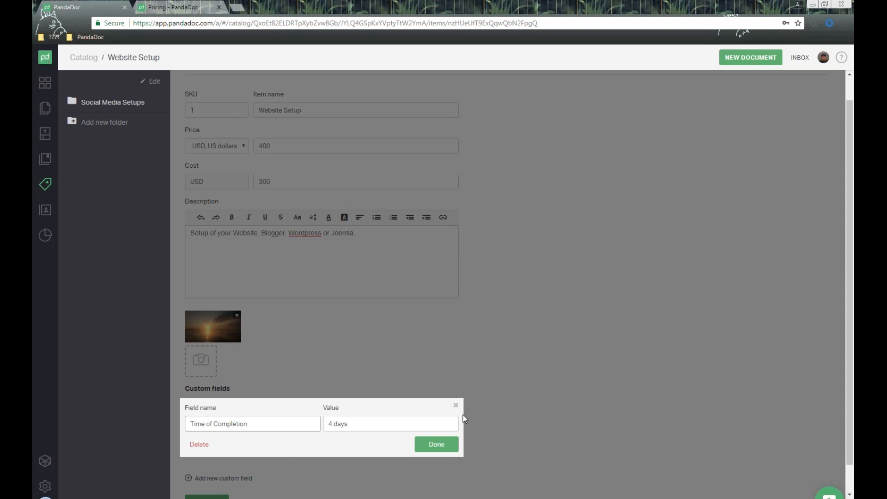
left_click_drag(265, 427, 181, 428)
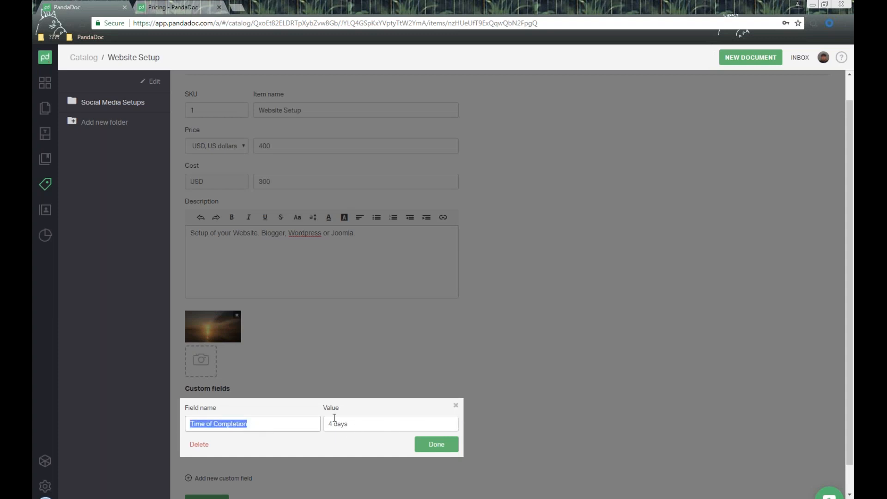
left_click(455, 405)
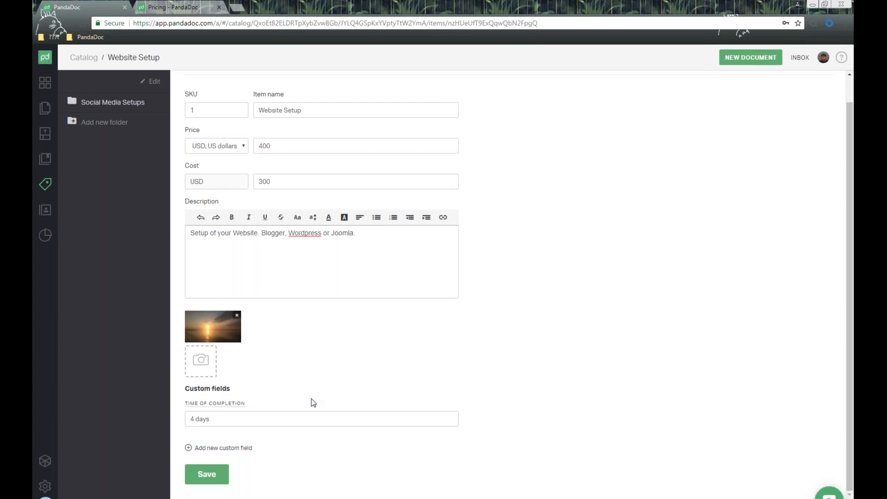
scroll(395, 406, "up", 1)
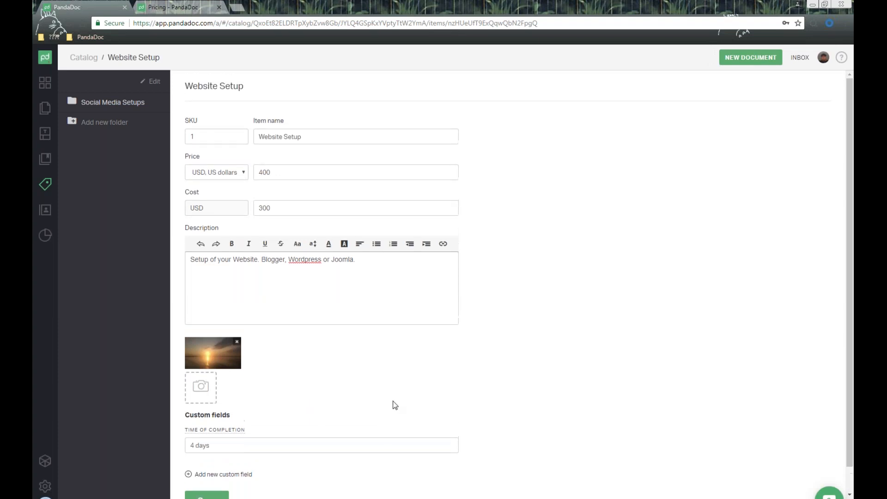
scroll(393, 404, "down", 1)
left_click(203, 475)
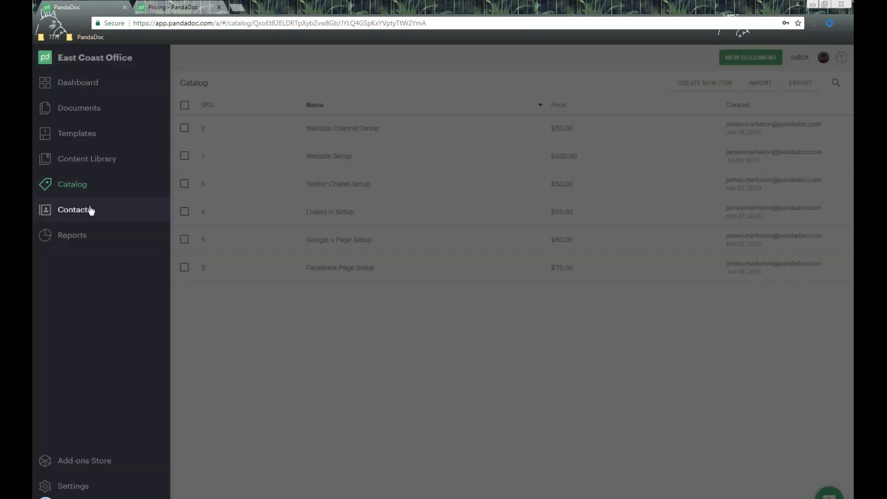
- Browse the Contacts list and glance at the Add contact form without saving a contact
left_click(89, 209)
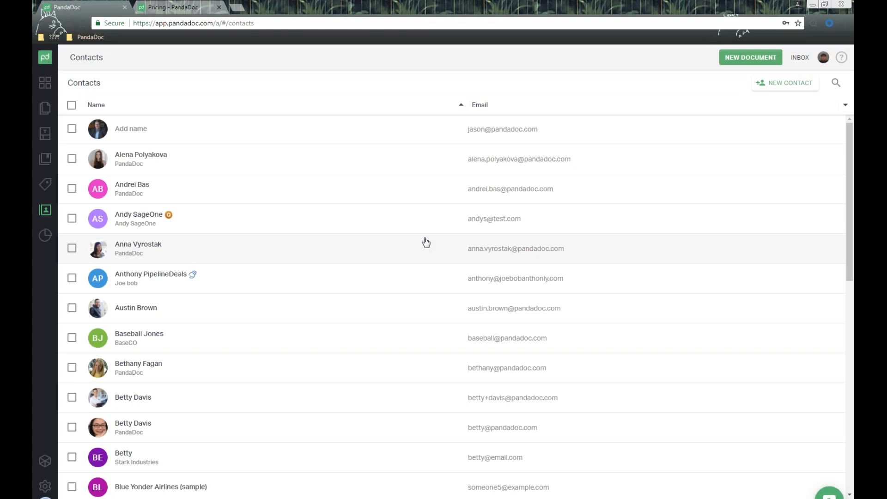
left_click(788, 88)
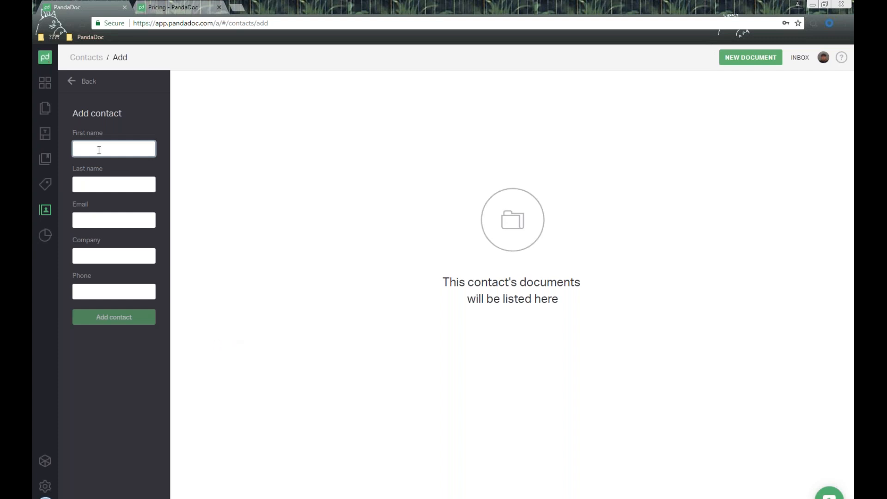
left_click(73, 84)
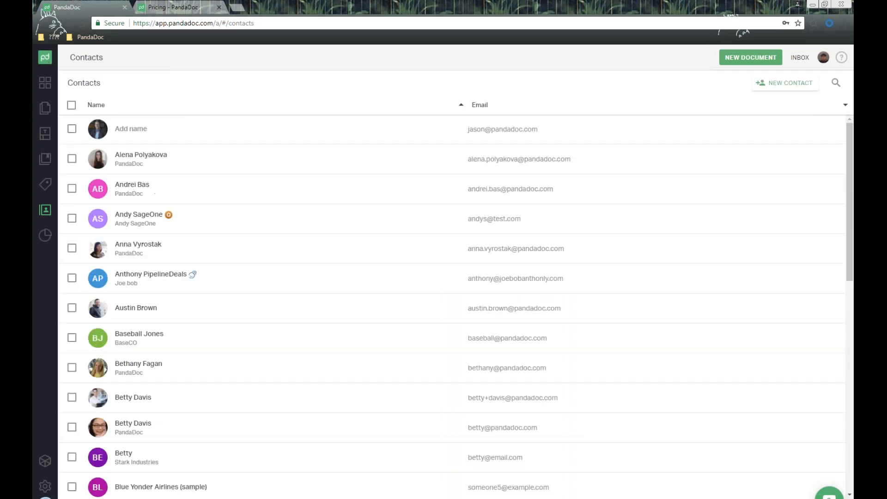
scroll(241, 177, "down", 4)
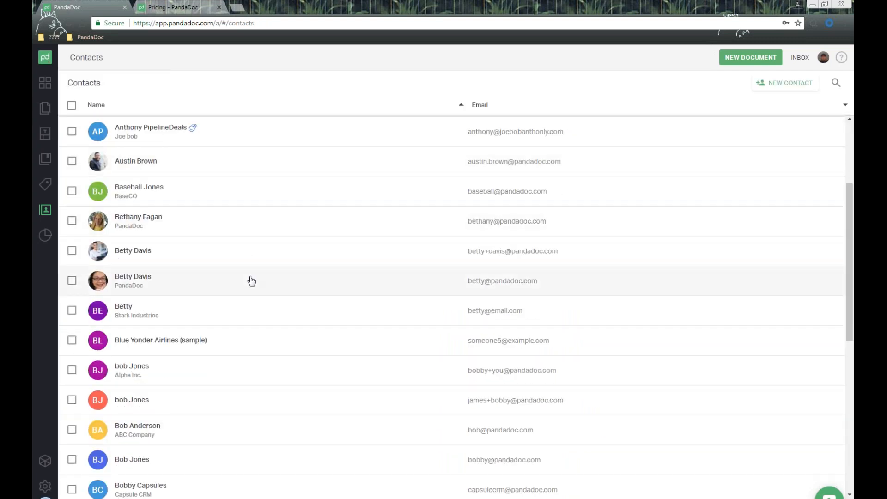
- View a contact's documents, then open the Activity report with 9 completed docs and $1,119.50 revenue
left_click(250, 280)
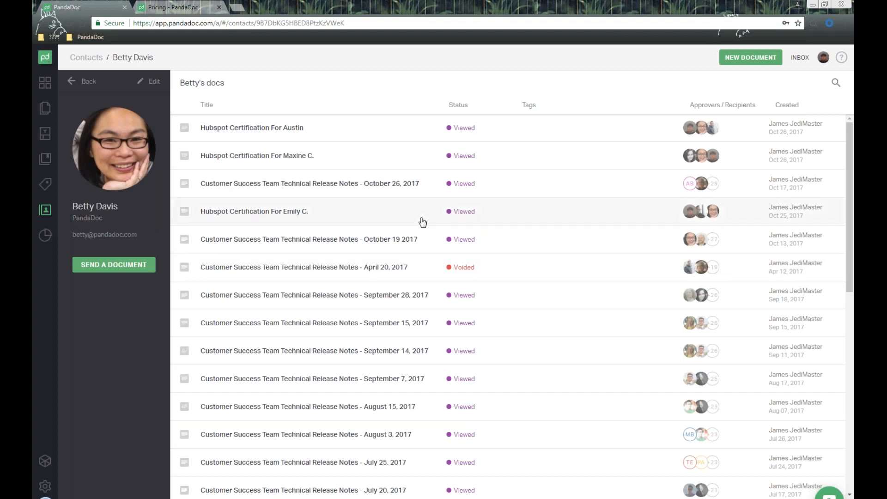
scroll(422, 222, "down", 3)
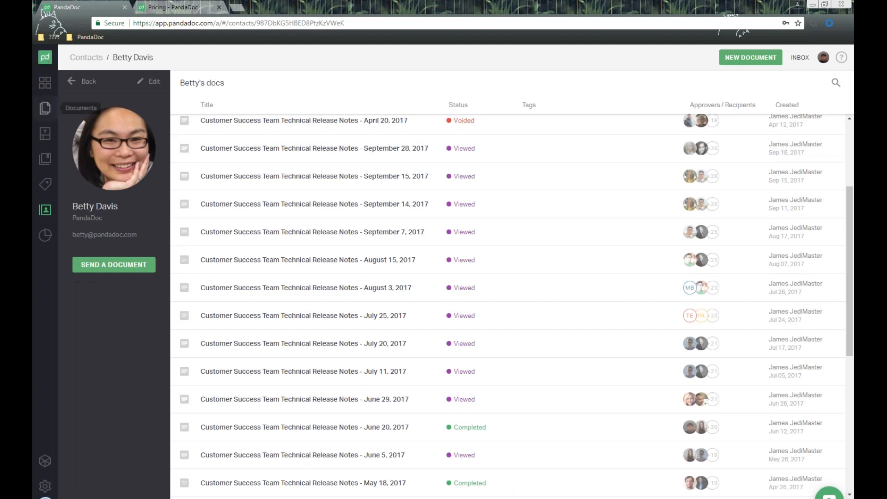
left_click(53, 58)
left_click(71, 237)
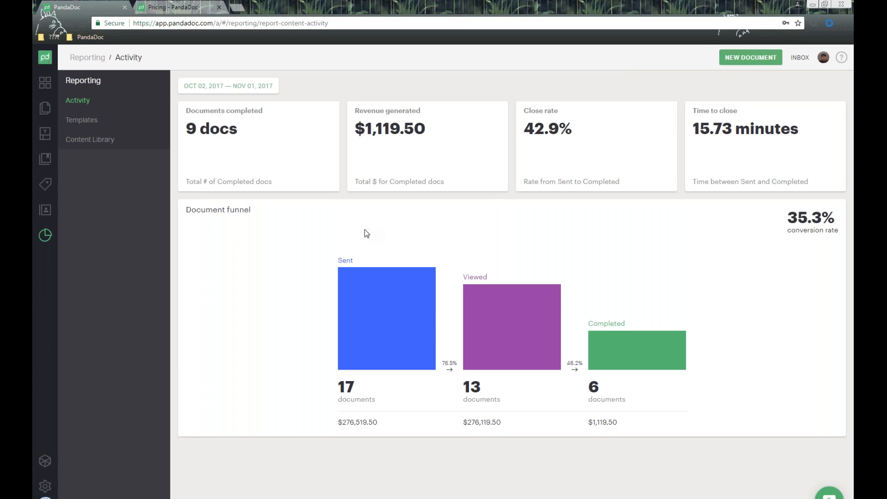
- Review the Templates and Content Library usage reports, then return to the Documents list
left_click(95, 126)
left_click(98, 142)
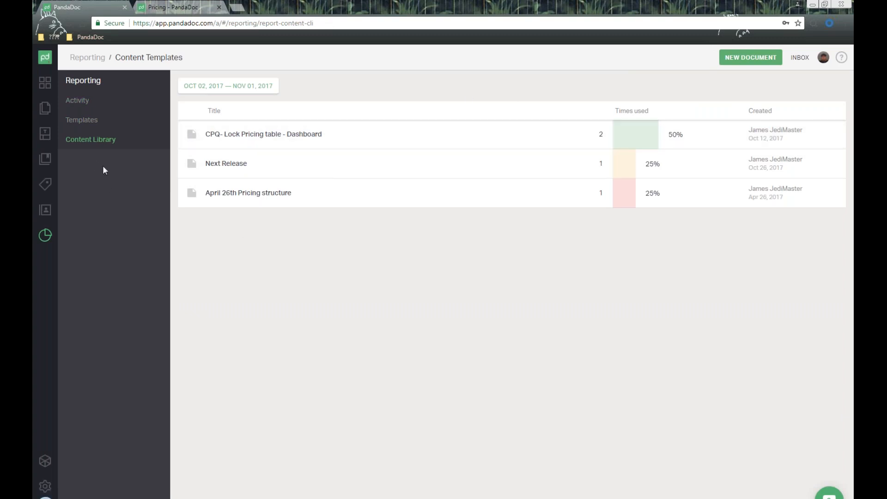
left_click(46, 59)
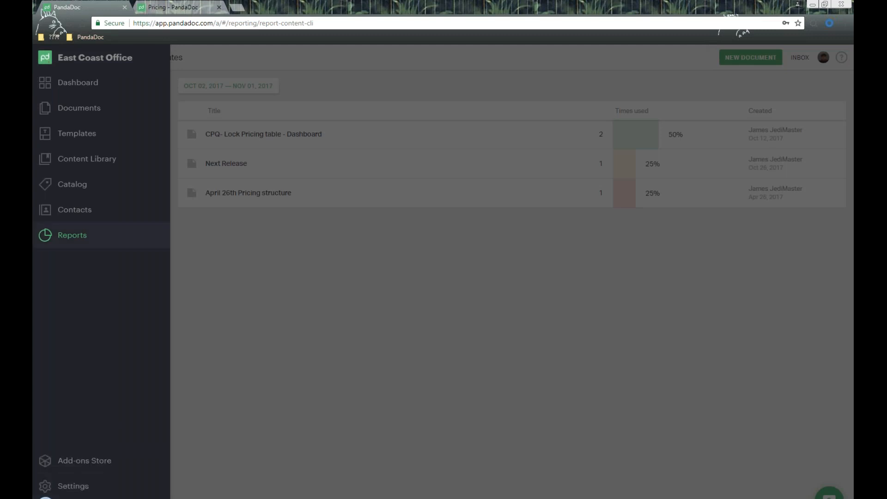
left_click(78, 111)
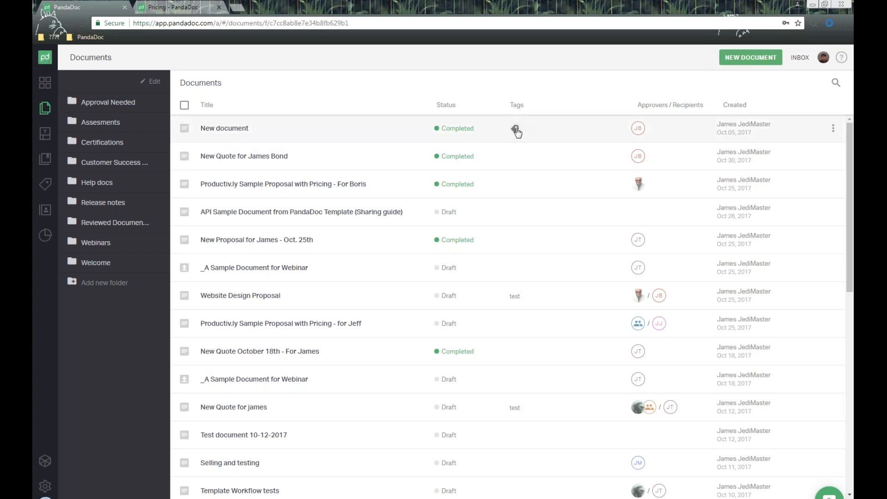
left_click(516, 130)
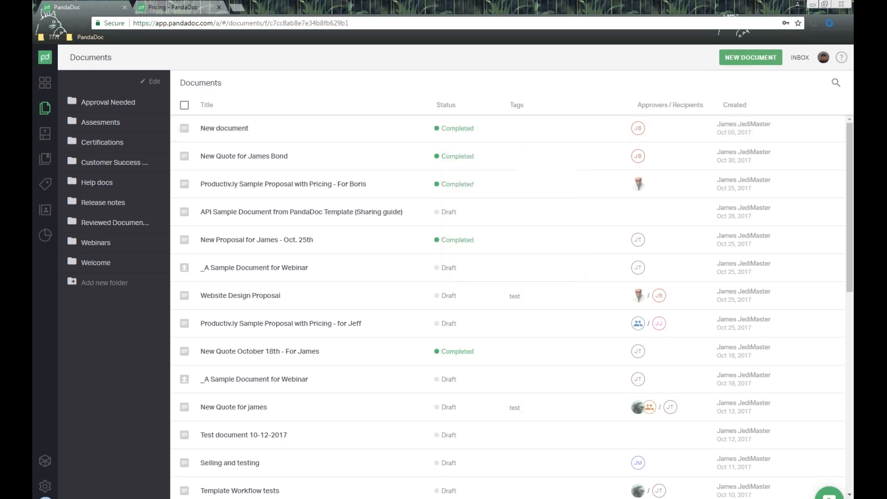
left_click(836, 82)
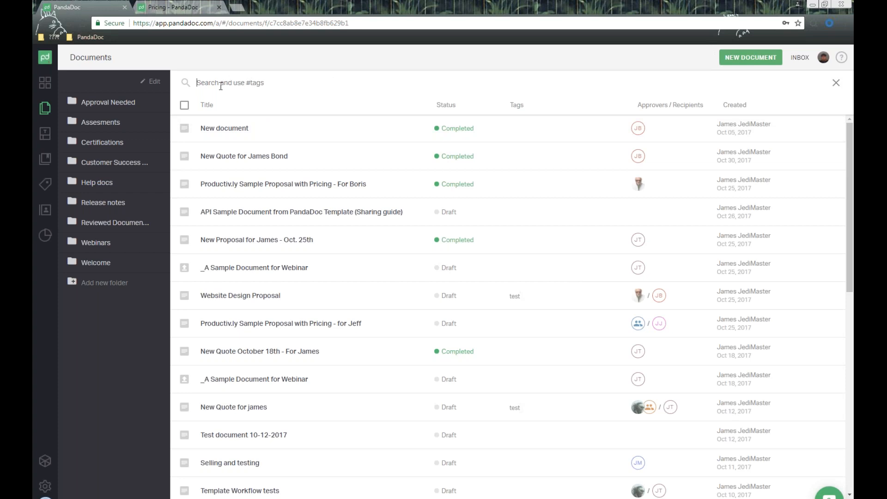
left_click(833, 84)
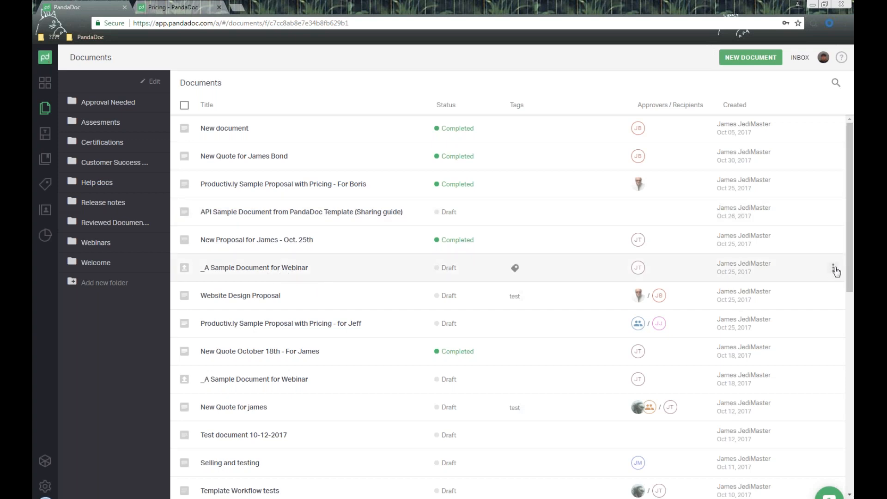
left_click(834, 269)
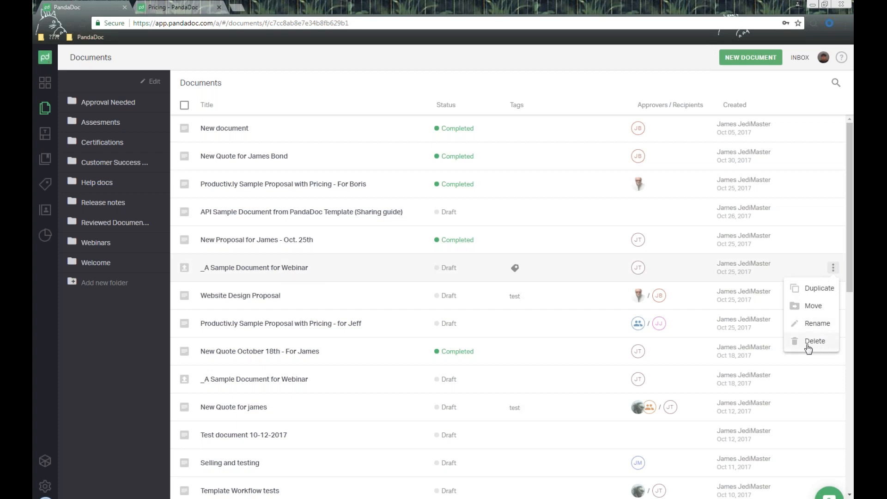
- Select New document, the second document and the Productiv.ly proposal, and view Move without moving them
left_click(184, 129)
left_click(185, 156)
left_click(184, 184)
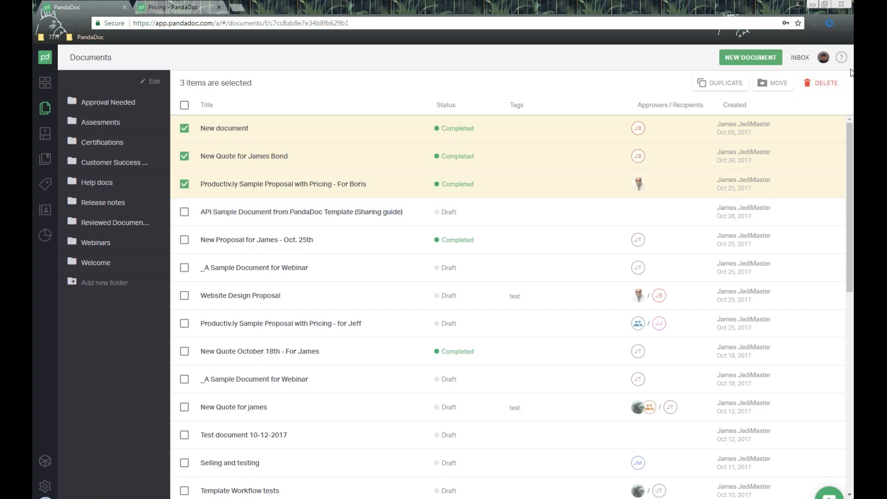
left_click(777, 87)
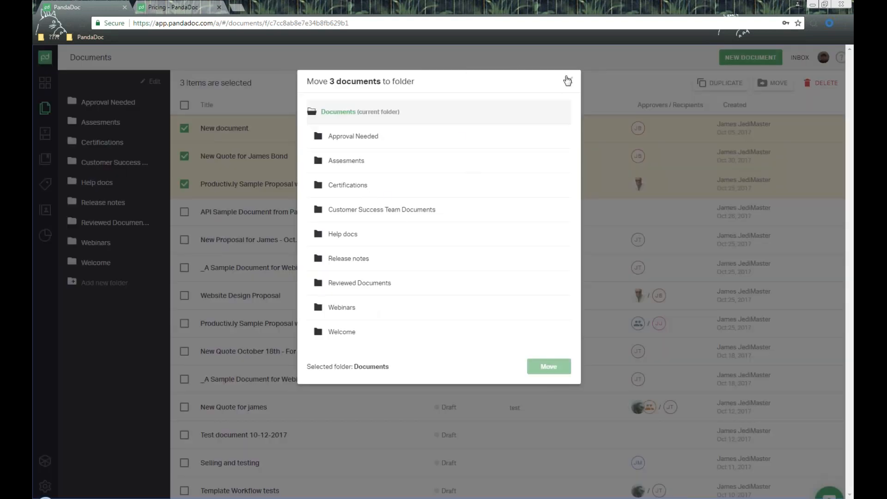
left_click(568, 81)
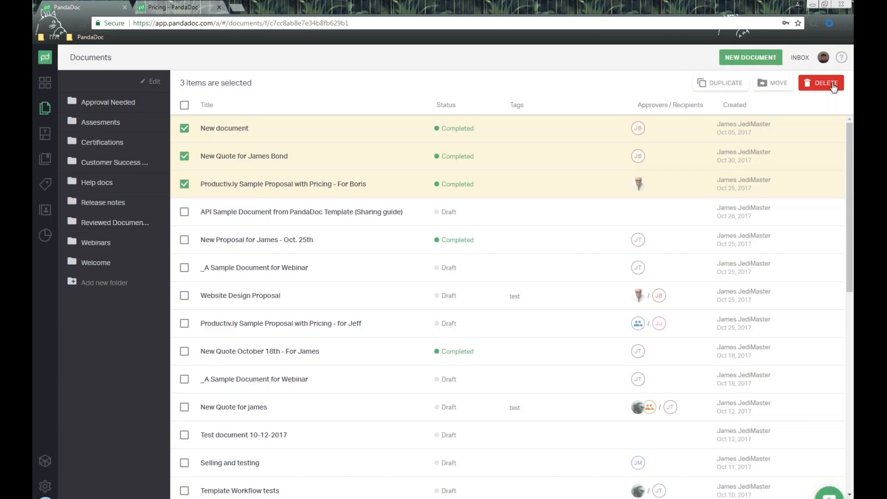
- Deselect the three documents and start a new document
left_click(184, 128)
left_click(184, 156)
left_click(184, 184)
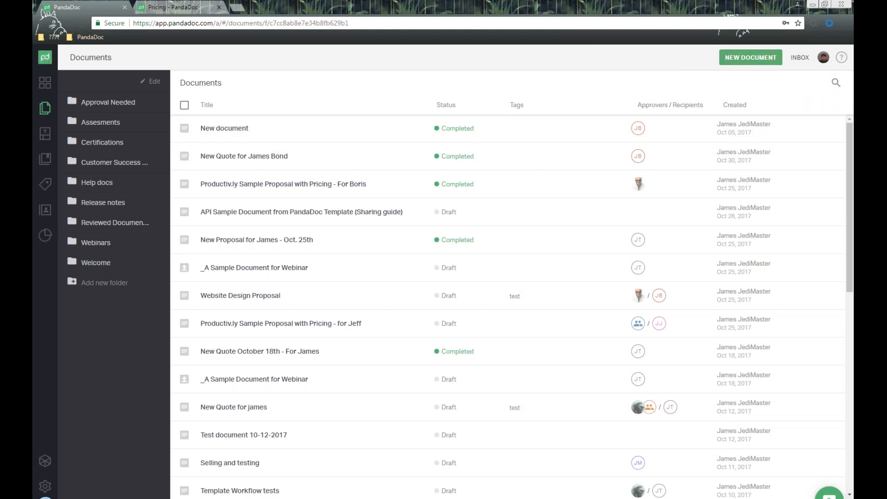
left_click(756, 57)
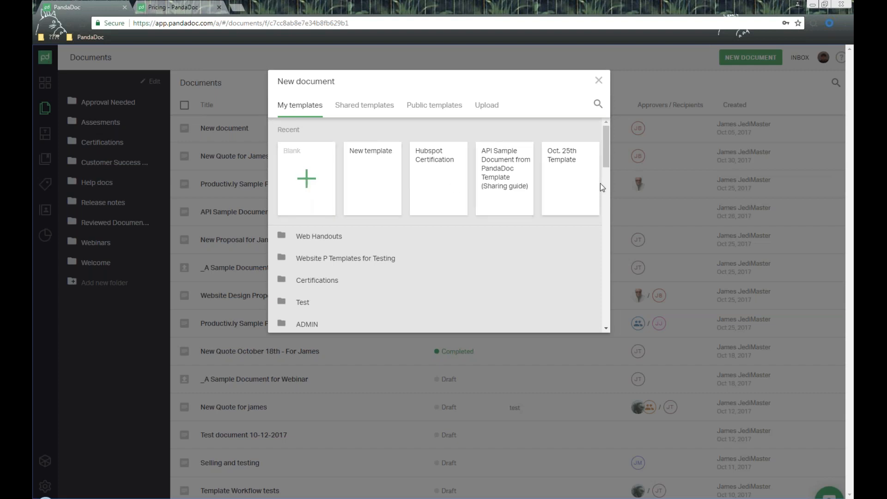
- Browse My, Shared and Public templates, then switch to the Upload option
scroll(459, 185, "down", 6)
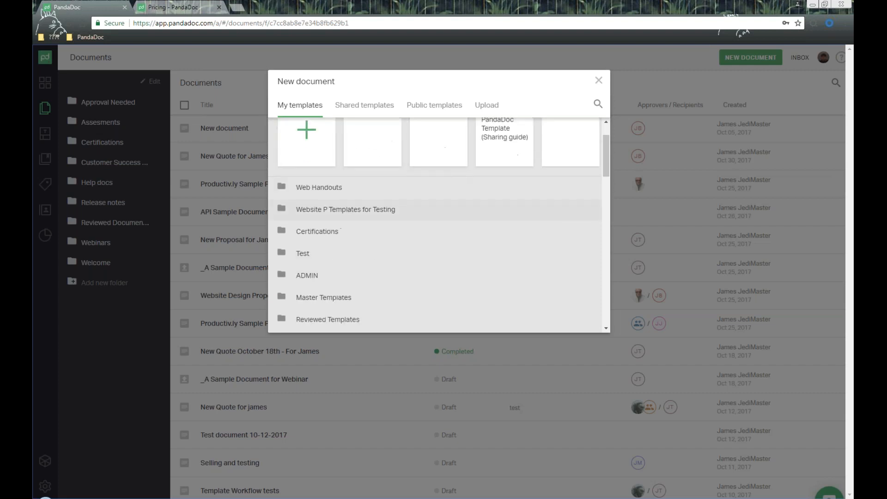
scroll(460, 216, "down", 1)
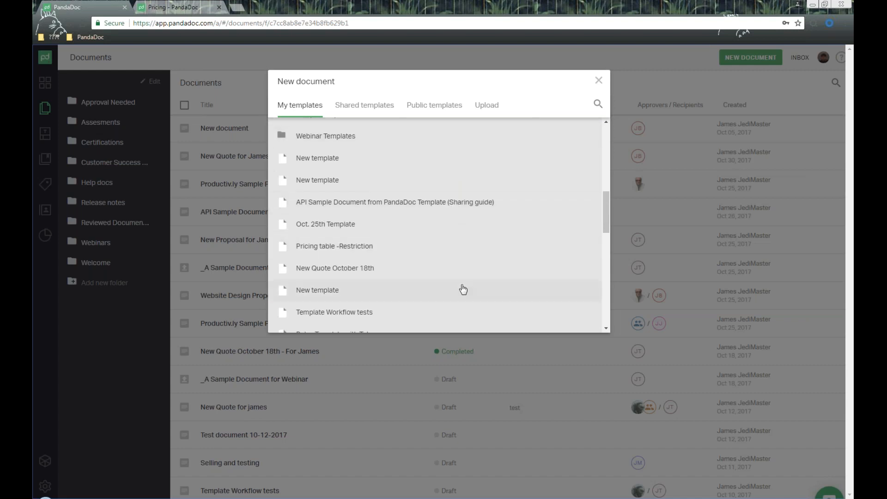
scroll(464, 264, "up", 7)
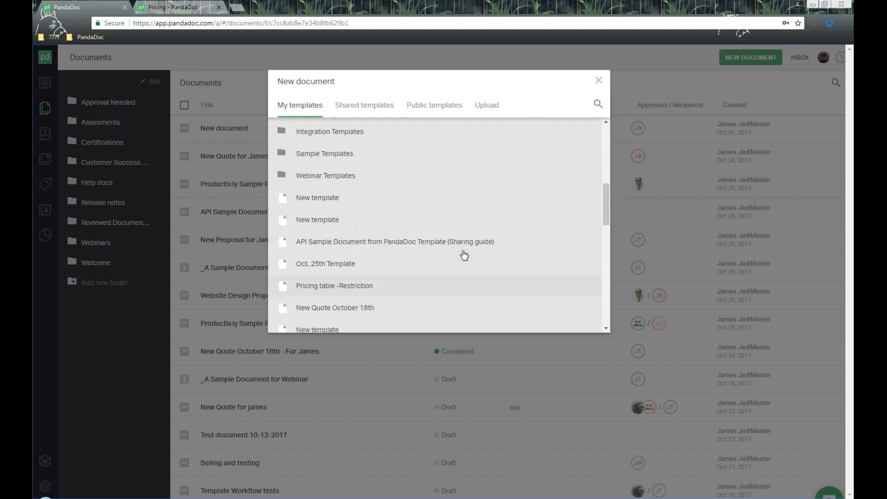
left_click(363, 106)
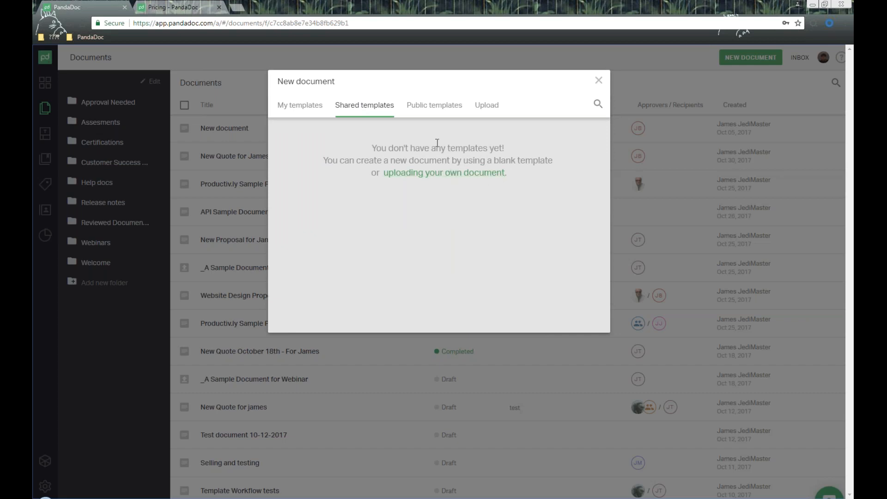
left_click(448, 107)
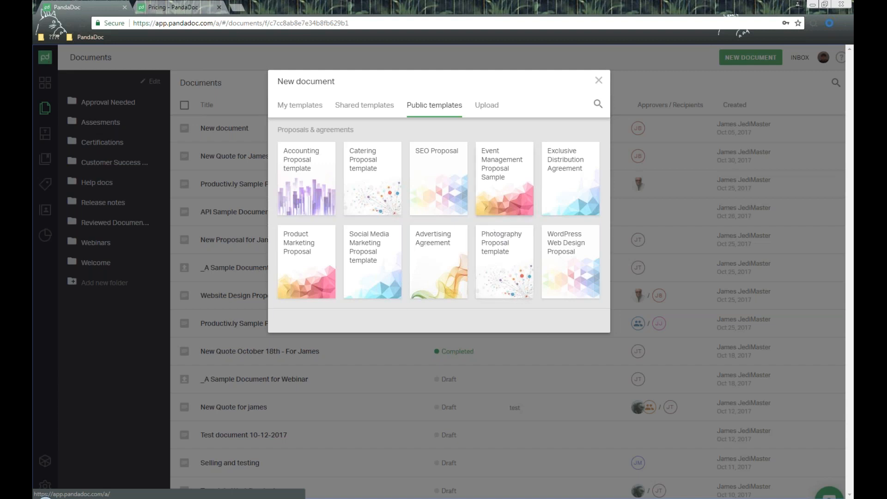
left_click(486, 105)
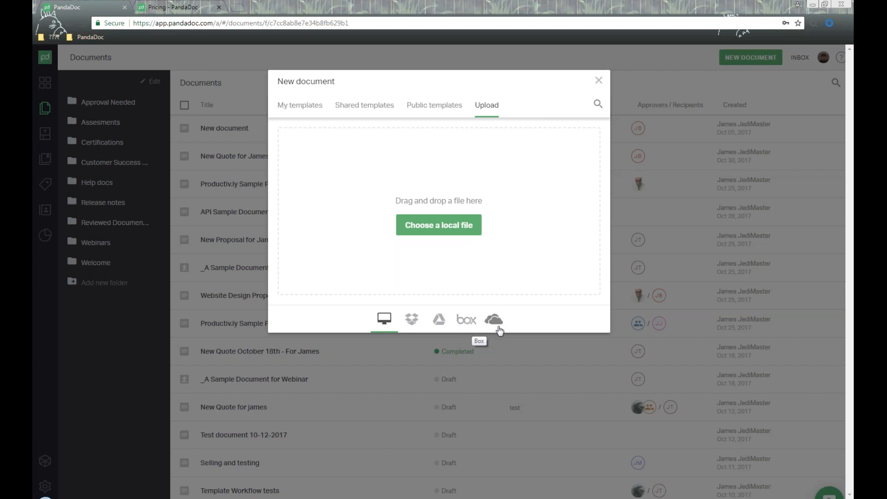
- Upload the starred Google Drive file _A Sample Document for Webinar.pdf as a new draft
left_click(438, 324)
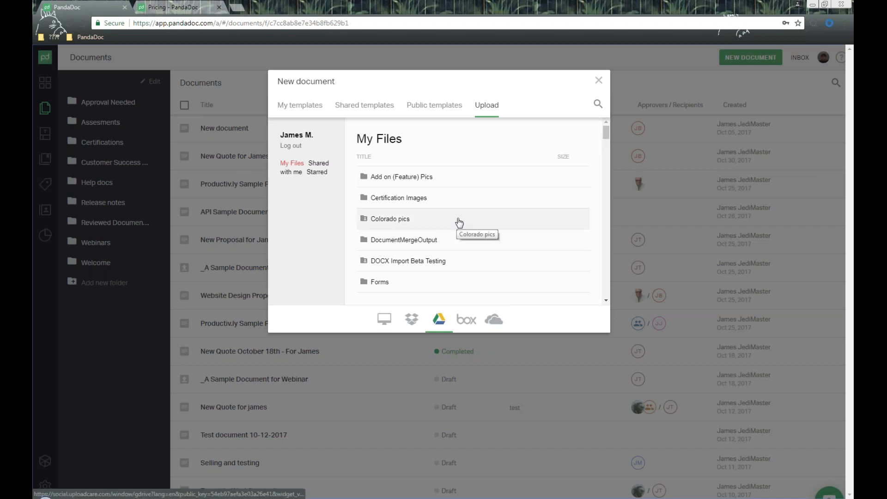
left_click(317, 172)
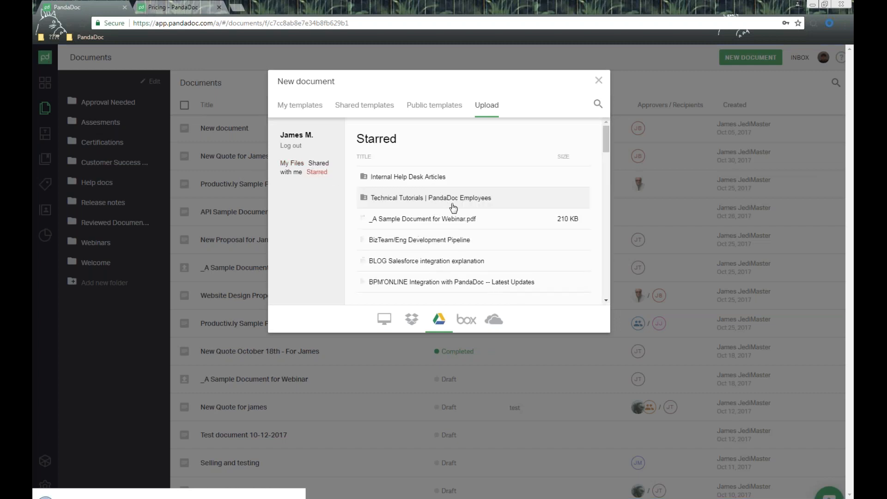
left_click_drag(392, 222, 495, 223)
left_click(495, 224)
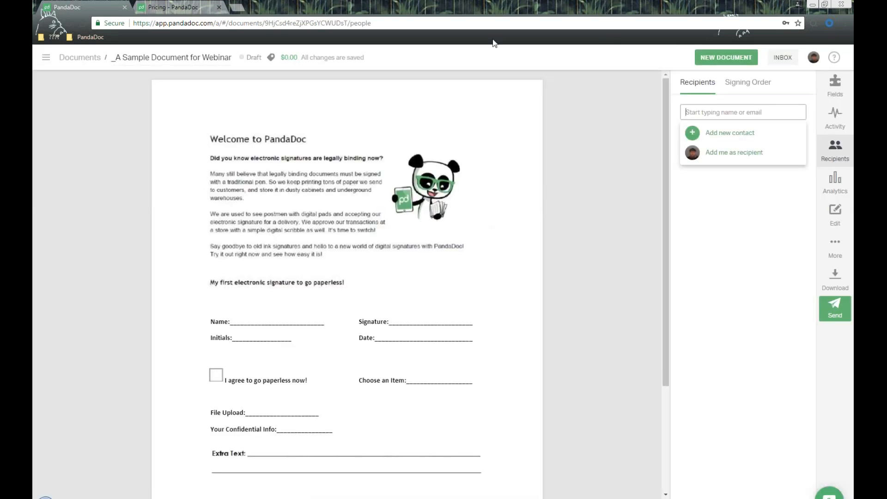
- Dismiss the recipient suggestions and show the Fields panel of fillable field types
left_click(360, 175)
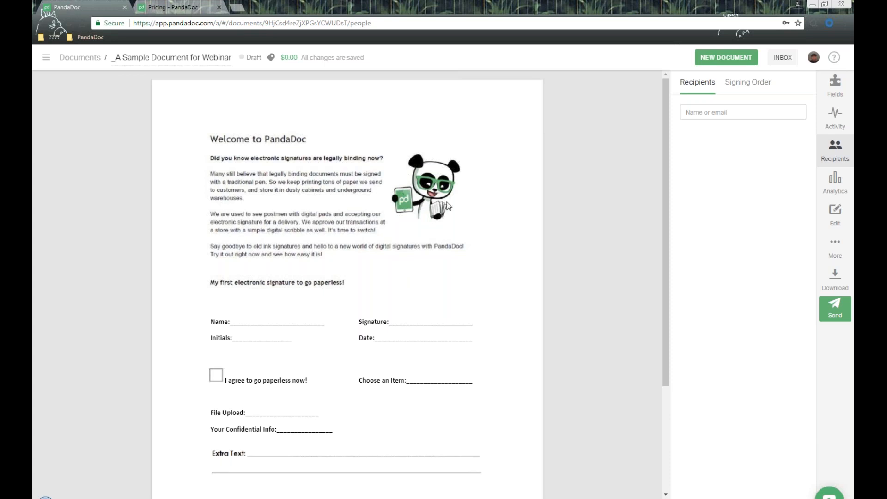
left_click(833, 85)
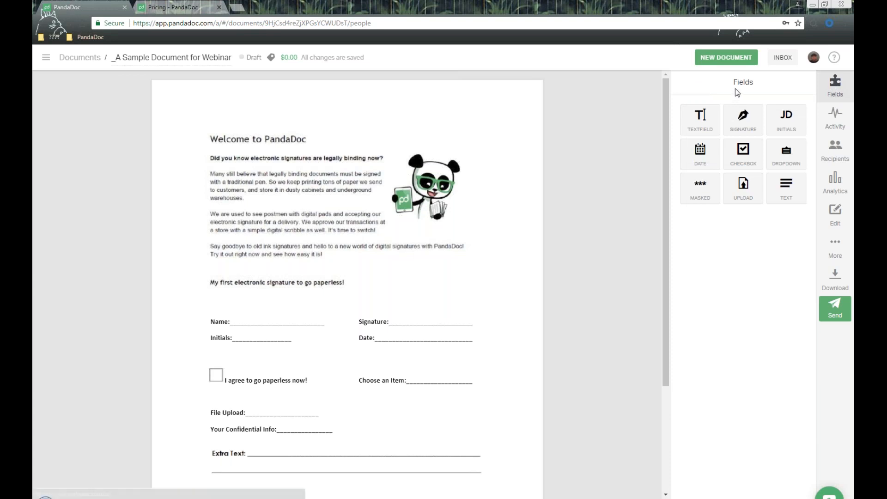
left_click_drag(774, 88, 733, 83)
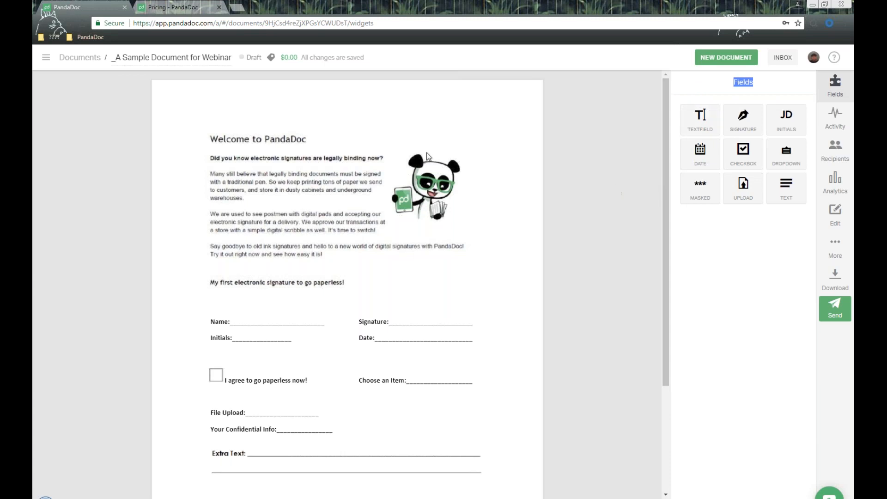
left_click(213, 57)
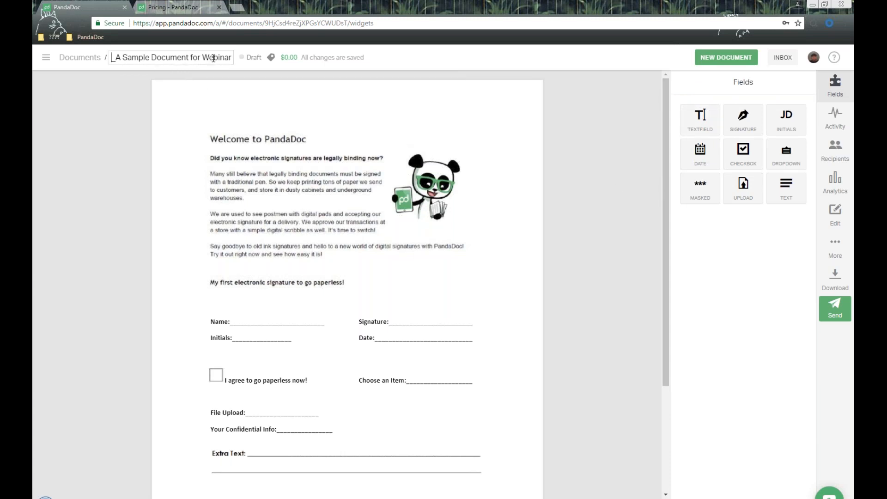
mouse_move(228, 58)
left_mouse_down()
mouse_move(118, 58)
mouse_move(242, 61)
left_mouse_up()
left_click(117, 57)
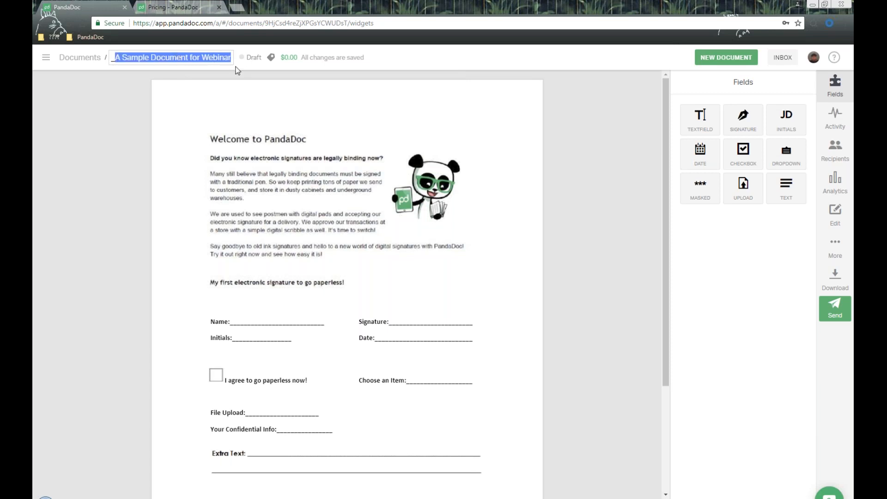
left_click(249, 58)
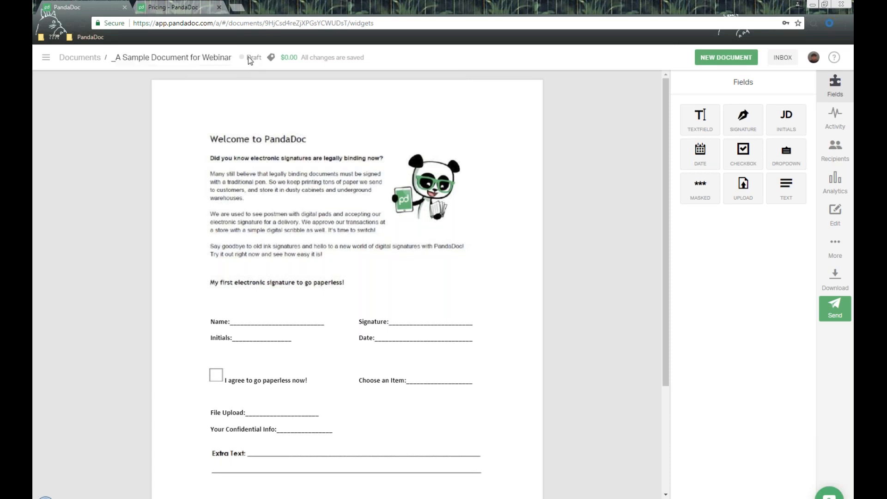
left_click_drag(248, 58, 262, 59)
left_click(272, 57)
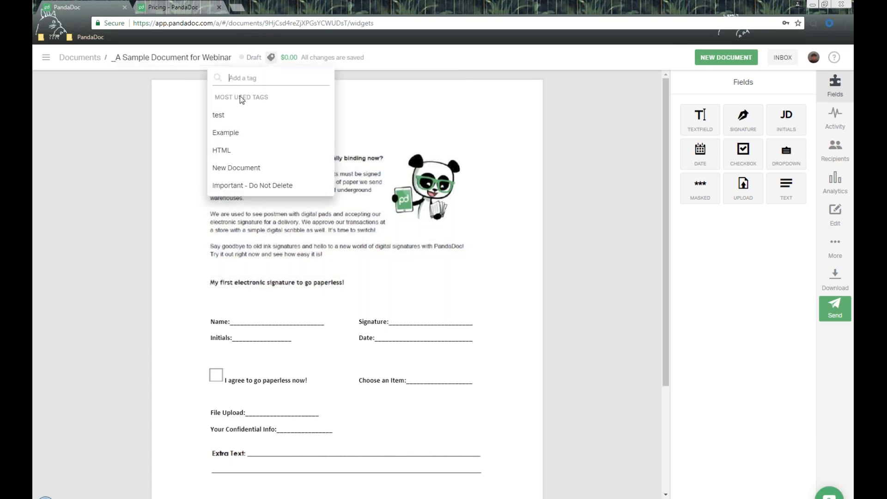
left_click(413, 64)
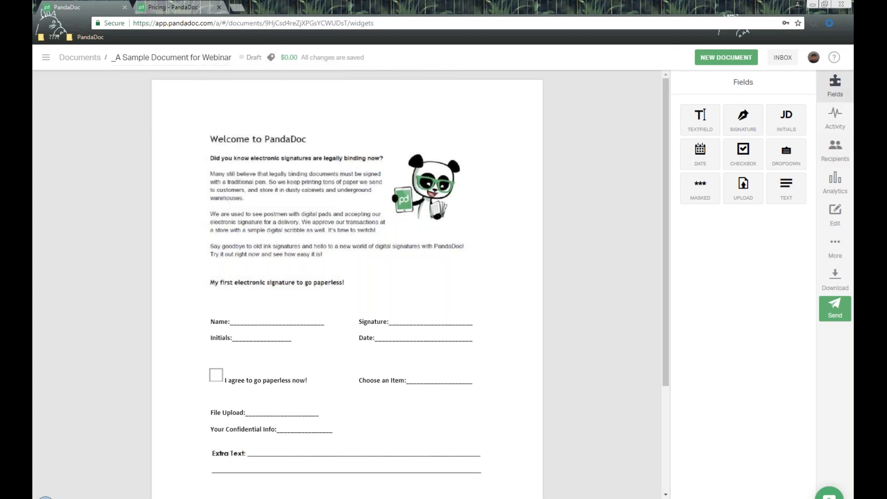
- Search the contacts and add the chosen contact as a document recipient
left_click(846, 159)
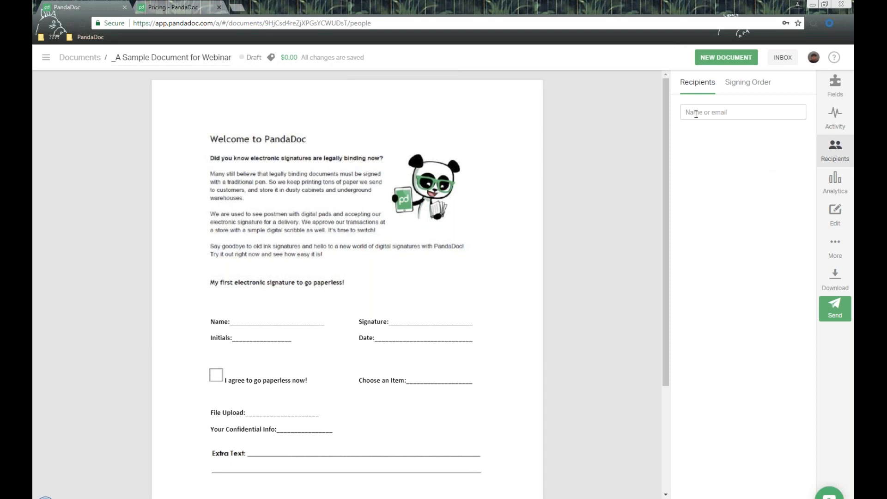
left_click(736, 114)
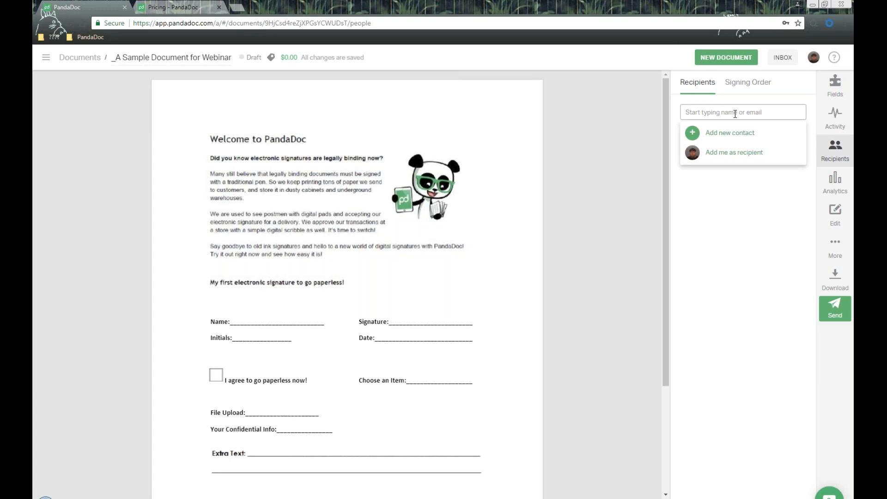
left_click(44, 56)
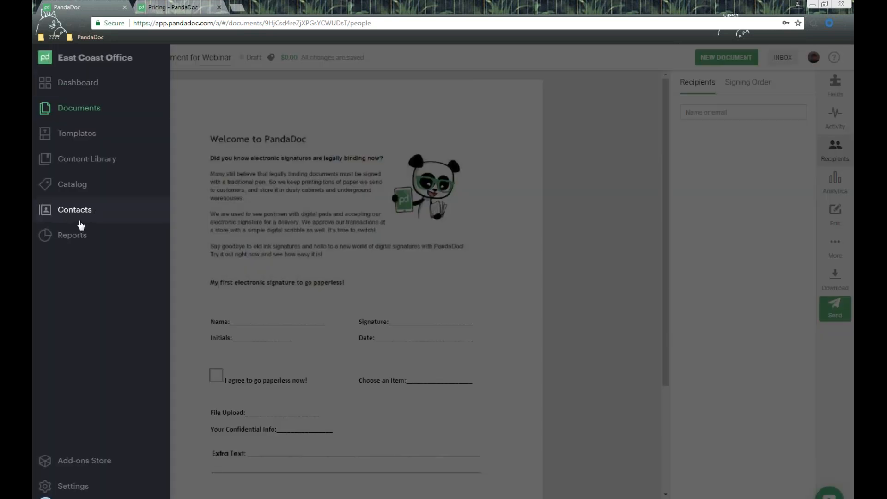
left_click(727, 109)
left_click(730, 112)
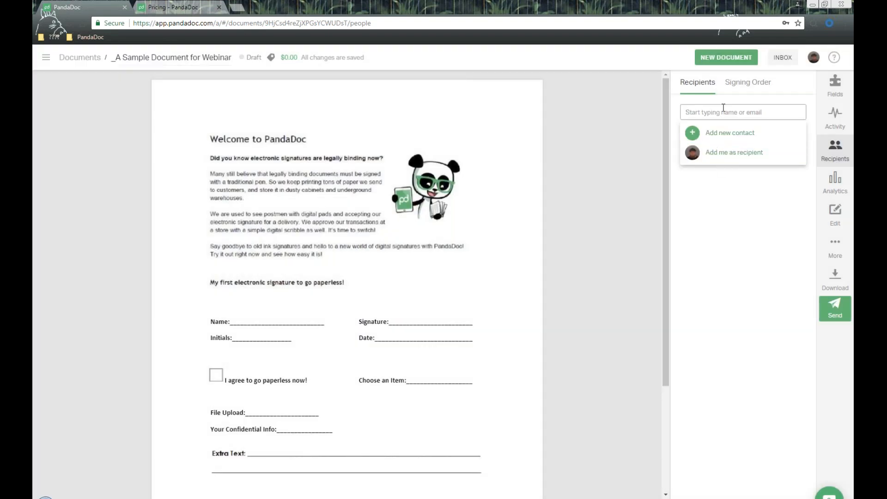
type("james")
scroll(749, 162, "down", 3)
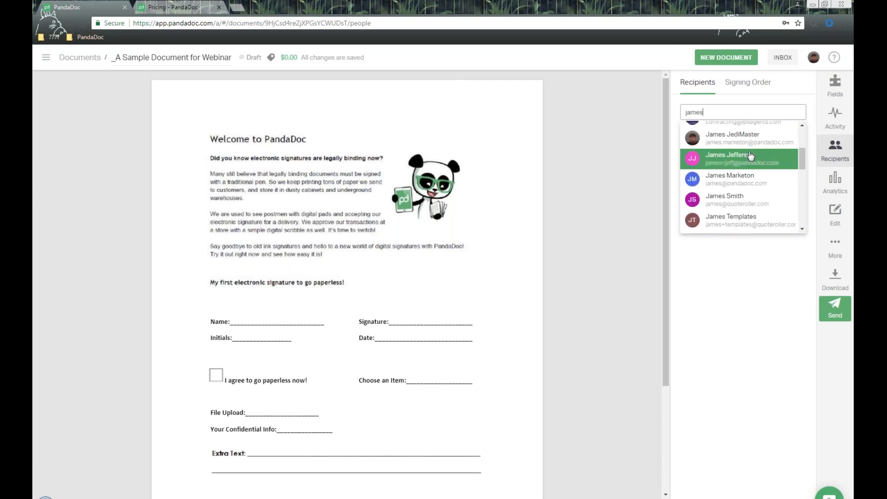
left_click(758, 228)
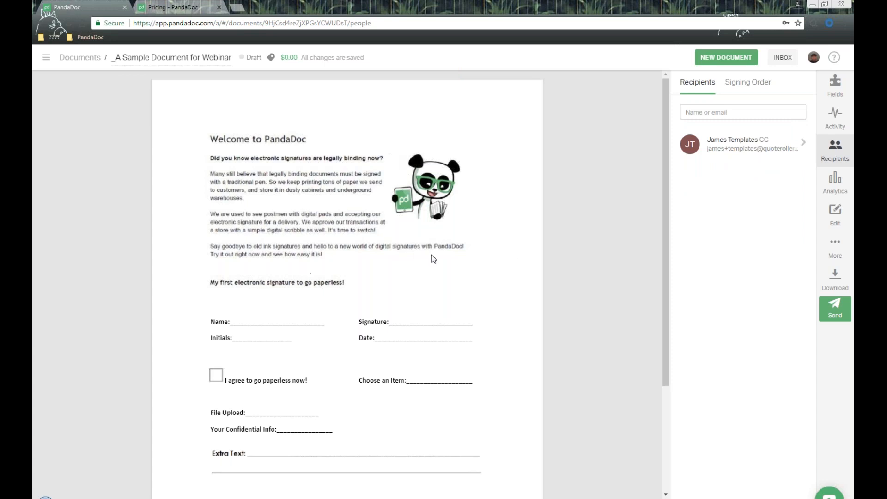
- Try signing order on and off, then drop a text field onto the Name line
left_click(756, 85)
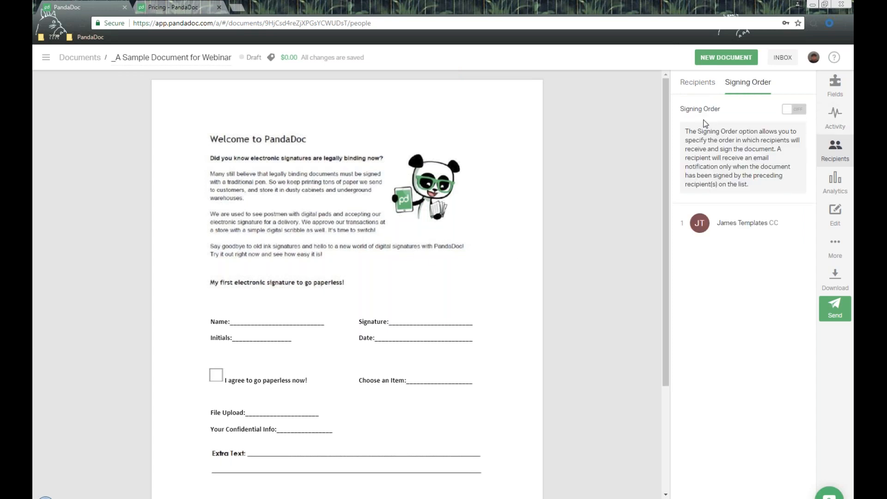
left_click_drag(679, 110, 727, 112)
left_click(800, 110)
mouse_move(802, 222)
left_mouse_down()
mouse_move(799, 257)
mouse_move(800, 221)
left_mouse_up()
left_click(794, 111)
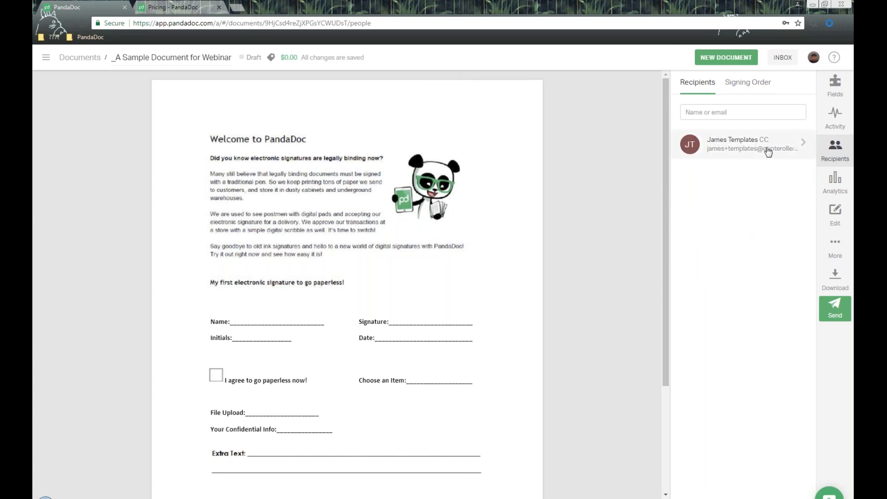
left_click(826, 94)
left_click_drag(700, 119, 244, 317)
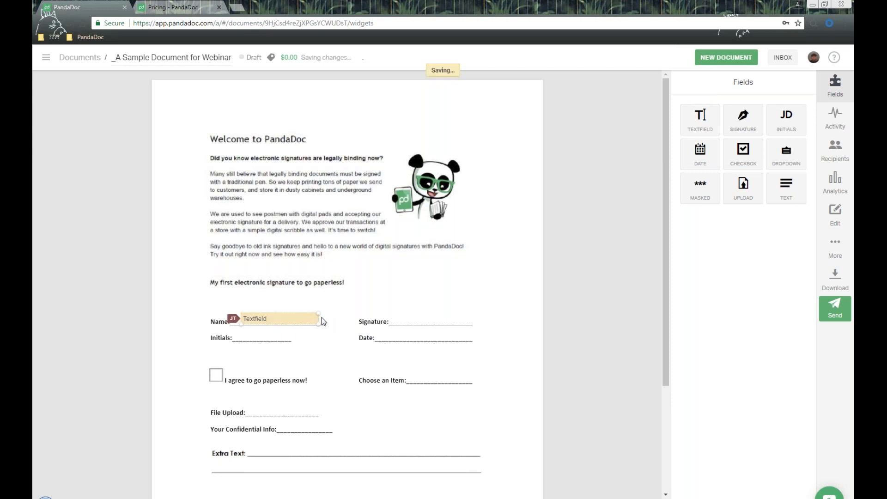
- Retitle the Name text field 'Enter in your name..'
left_click(301, 317)
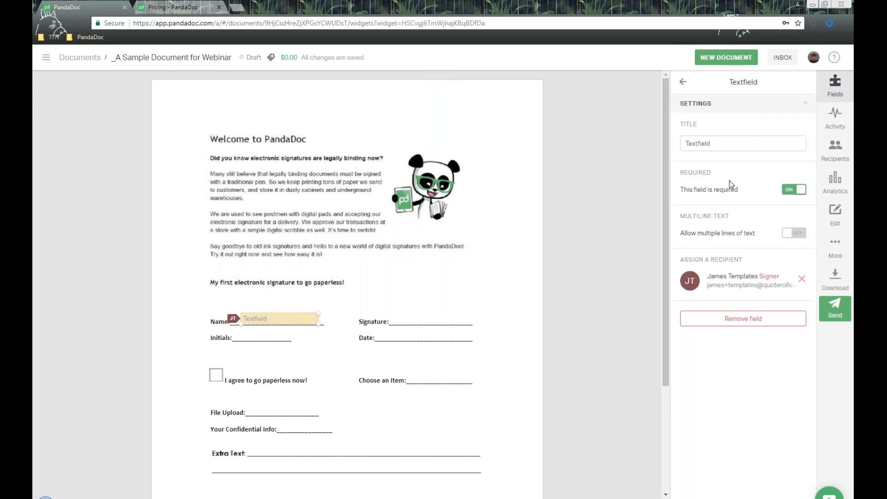
double_click(688, 124)
left_click(730, 148)
key("ctrl+a")
type("E")
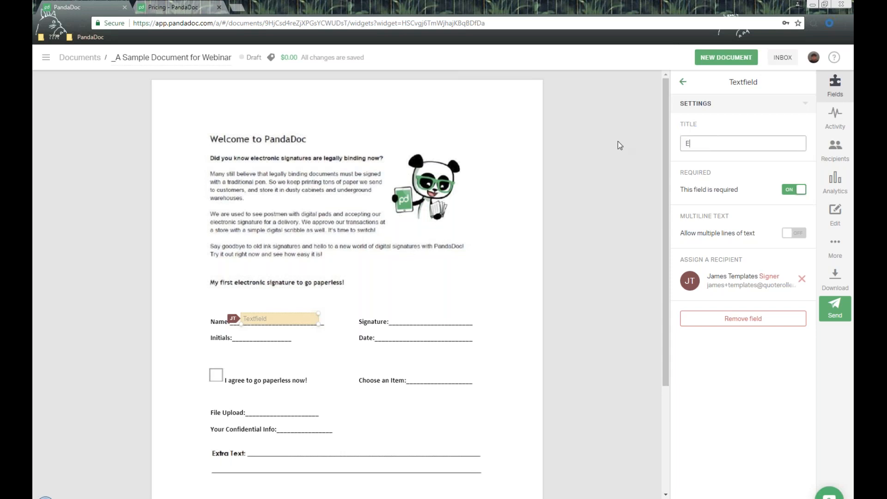
type("nter in your name..")
triple_click(756, 143)
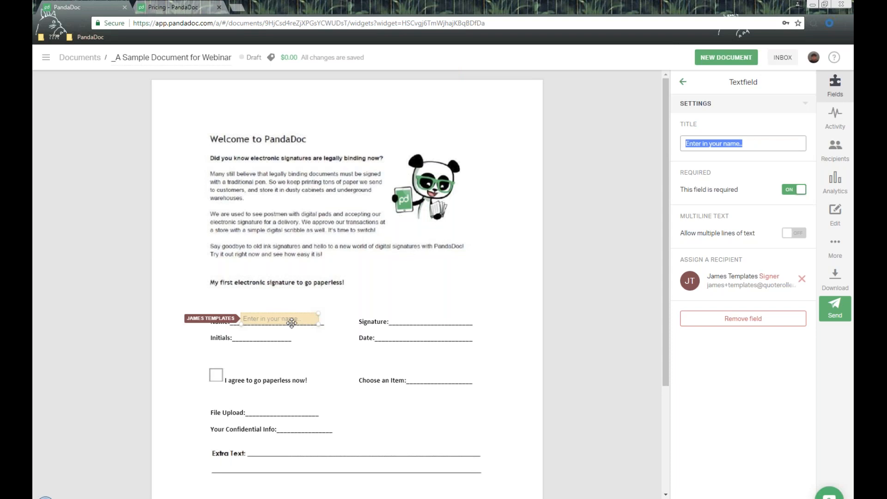
left_click_drag(675, 174, 723, 176)
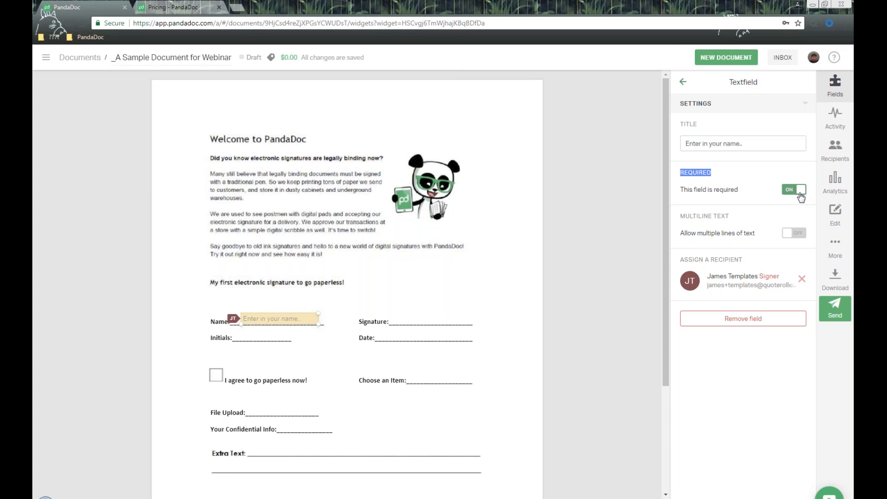
left_click_drag(678, 216, 729, 216)
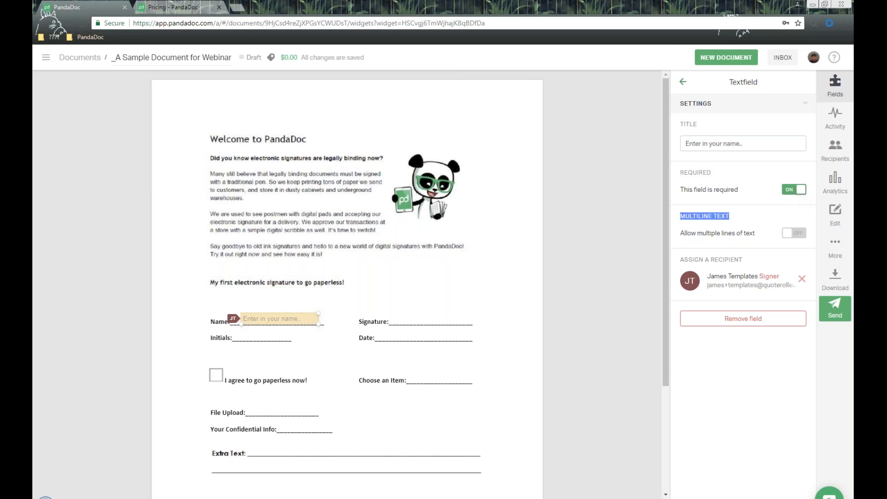
- Try multiline with a tall box, then restore the field to single-line on the Name line
left_click(802, 235)
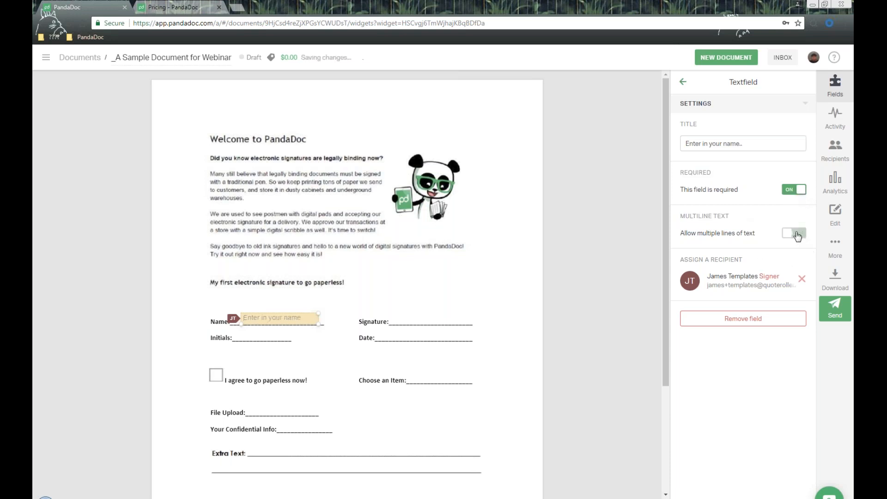
left_click_drag(320, 325, 511, 396)
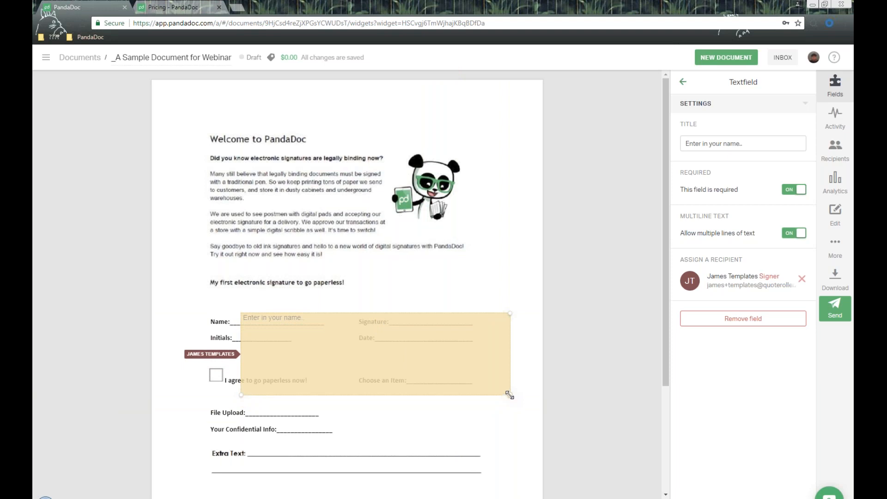
left_click_drag(509, 394, 322, 326)
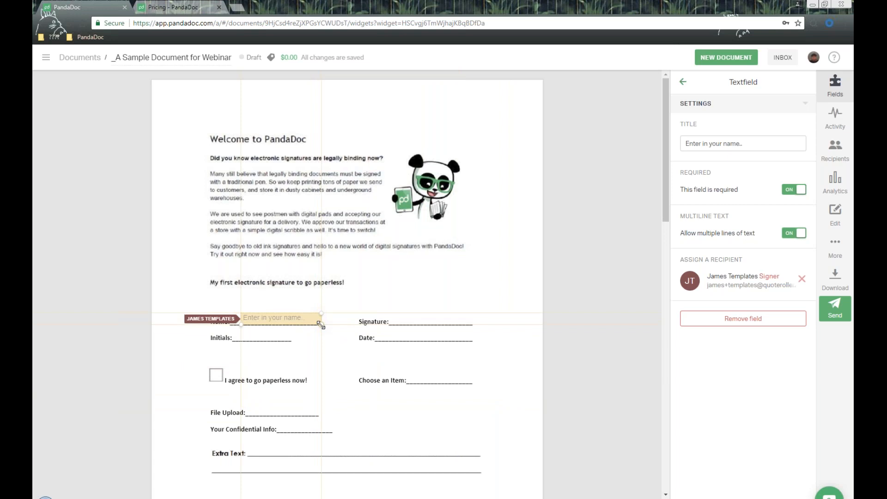
left_click(794, 233)
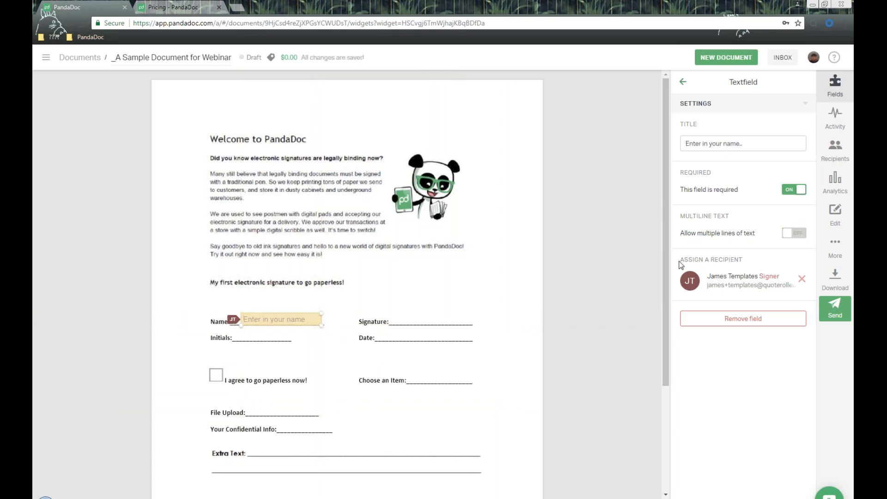
left_click_drag(767, 257, 684, 260)
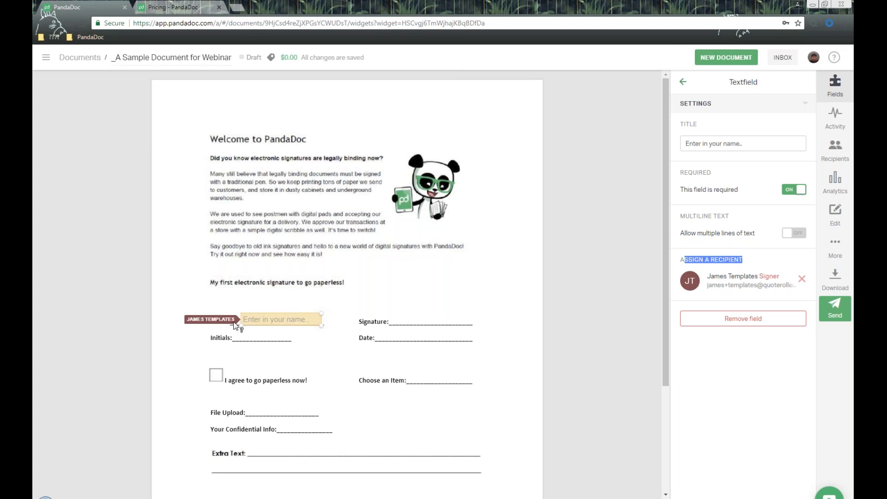
left_click(685, 86)
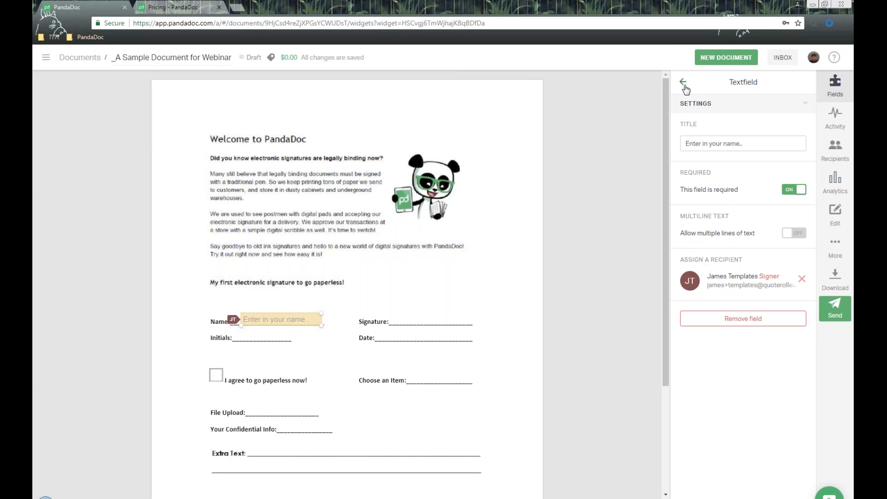
left_click(684, 82)
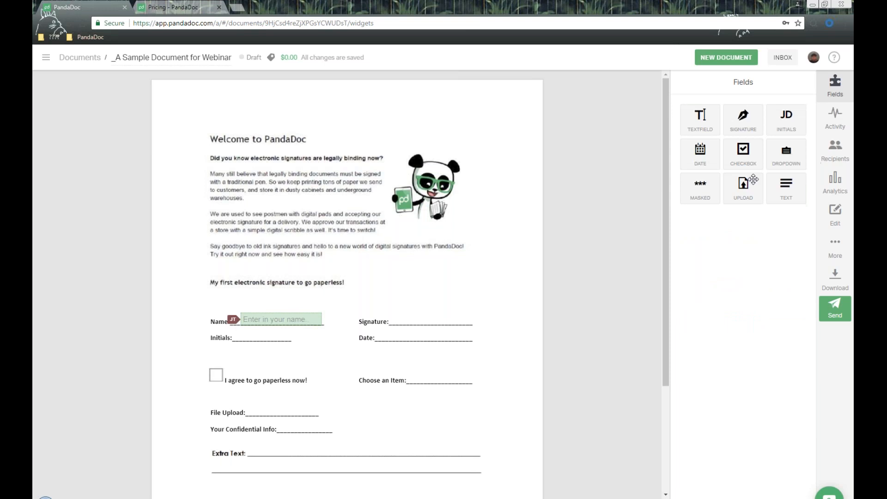
- Place a signature field beside Signature: on the page
mouse_move(749, 138)
left_mouse_down()
mouse_move(465, 311)
mouse_move(430, 315)
mouse_move(393, 301)
left_mouse_up()
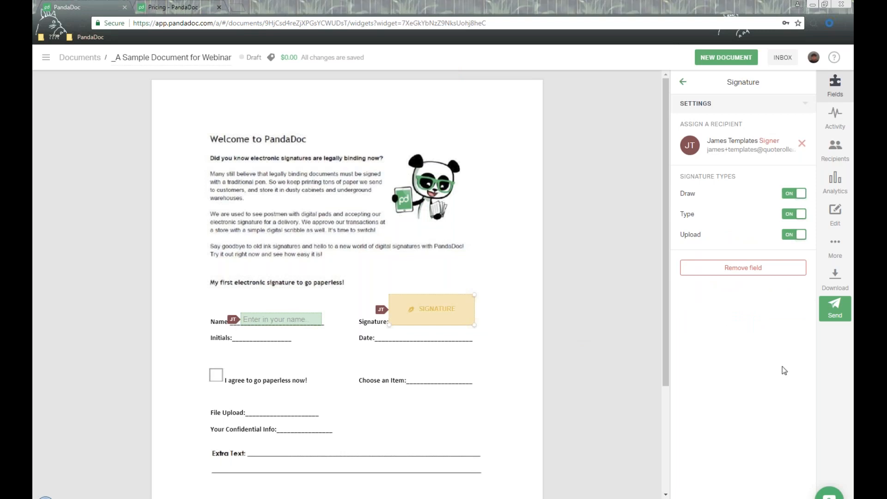
triple_click(768, 134)
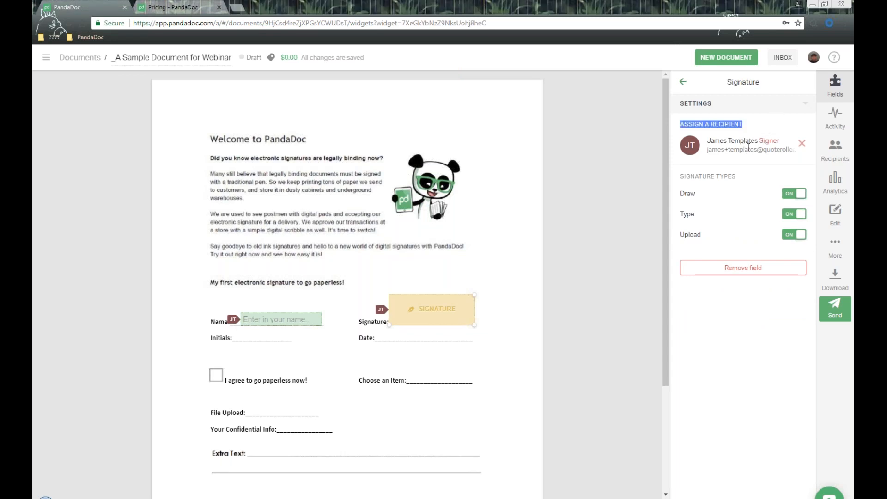
left_click_drag(680, 180, 751, 179)
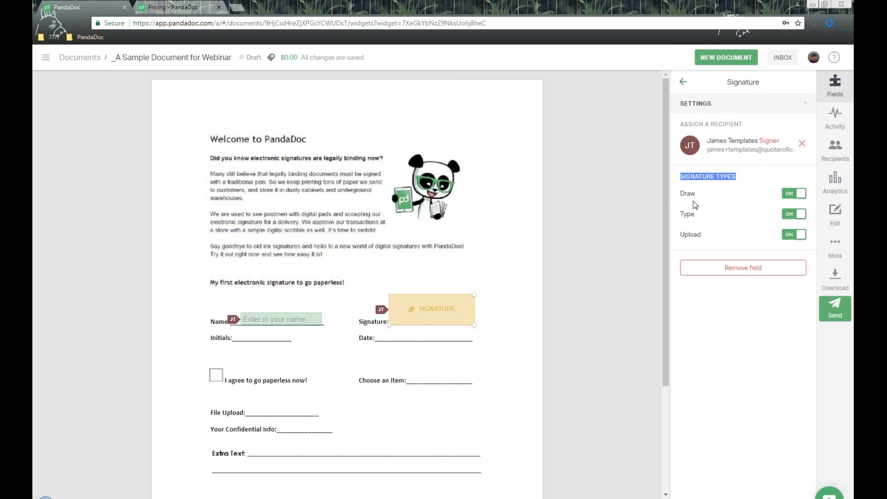
- Preview the Draw, Type and Upload signing tabs, then close the dialog without signing
left_click(411, 309)
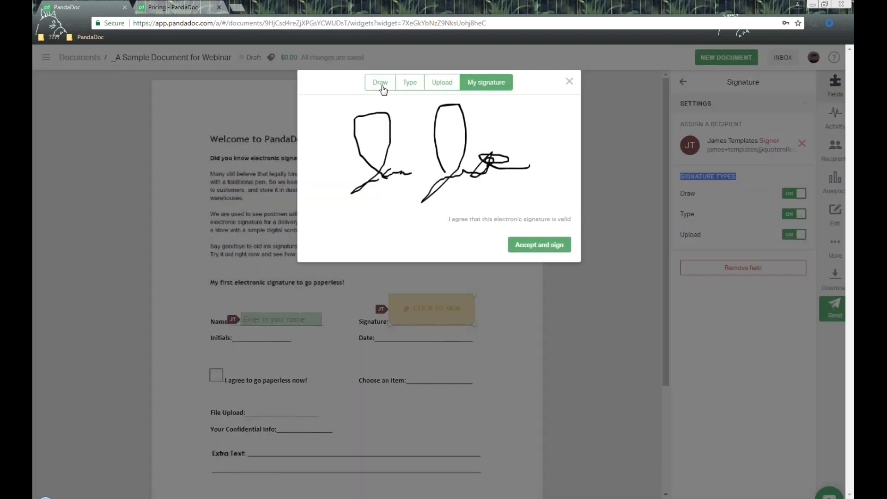
left_click(381, 84)
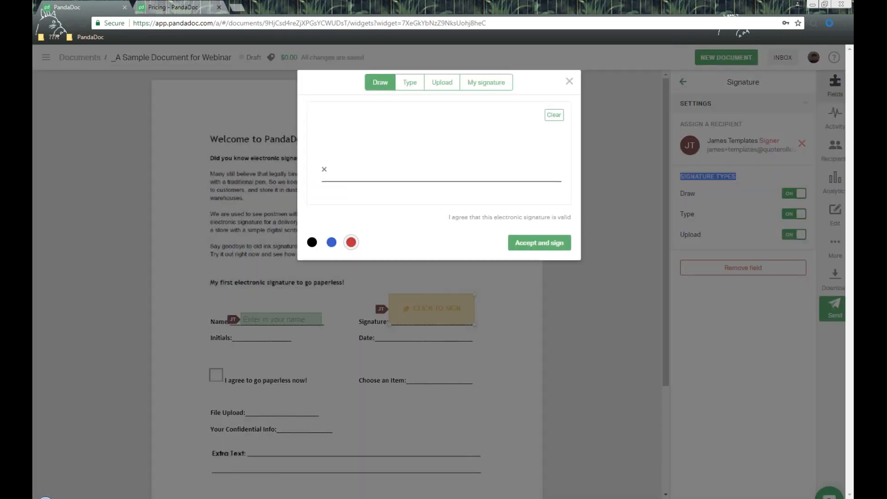
mouse_move(388, 116)
left_mouse_down()
mouse_move(381, 188)
mouse_move(442, 140)
left_mouse_up()
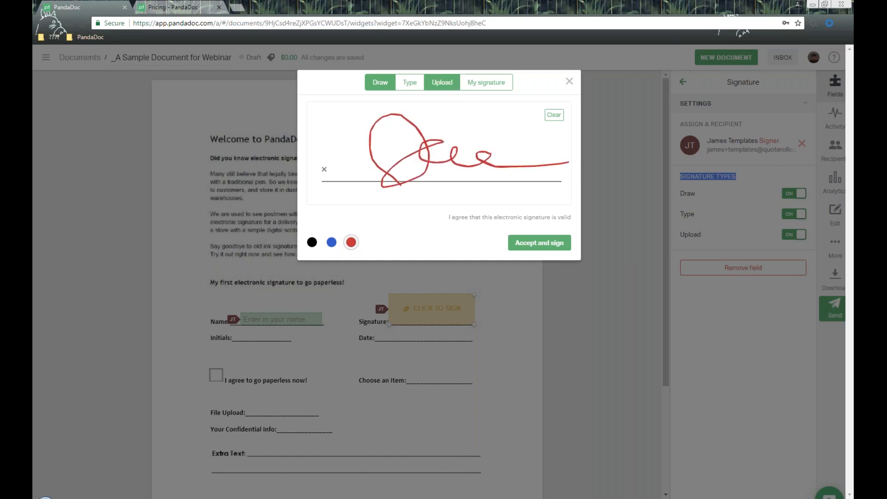
left_click(410, 82)
triple_click(386, 114)
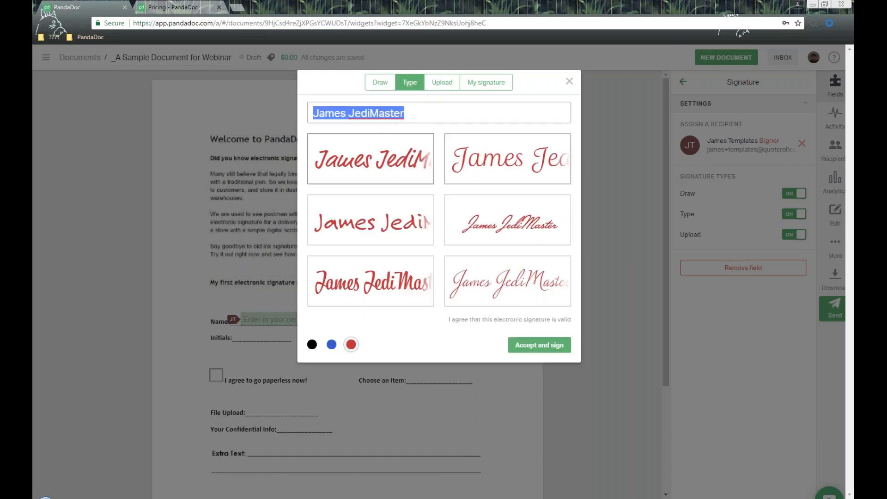
left_click(443, 85)
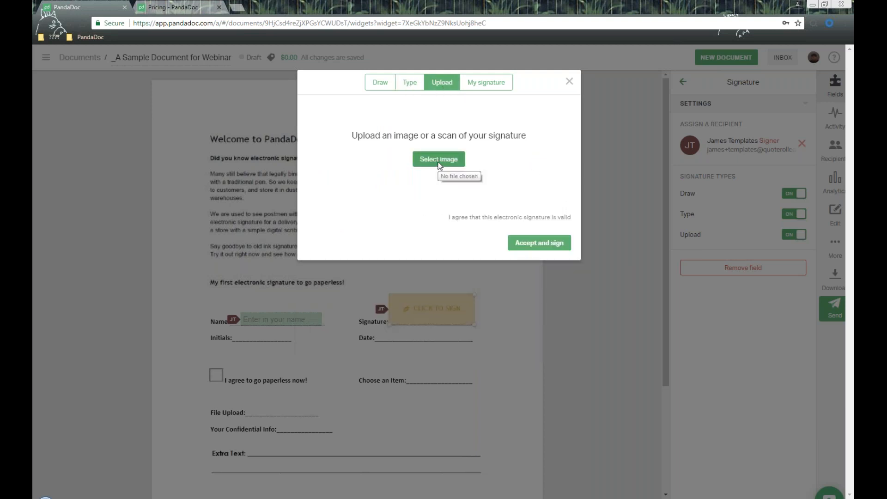
left_click(571, 82)
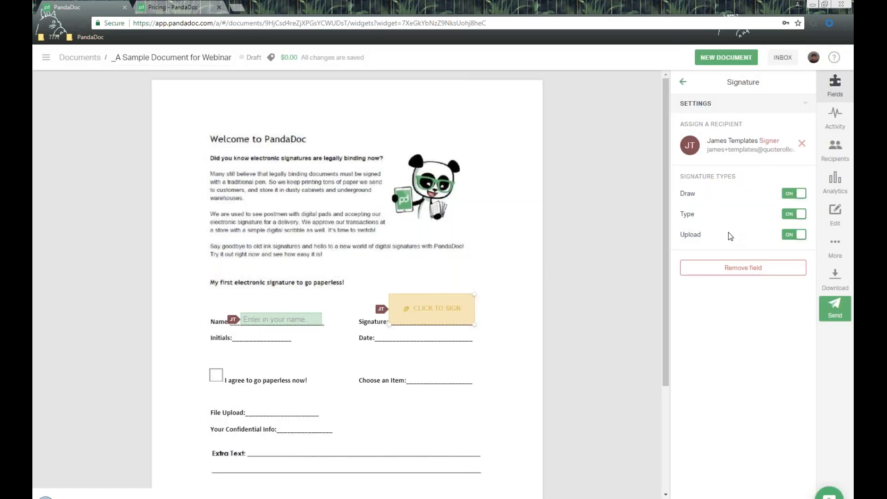
left_click(683, 84)
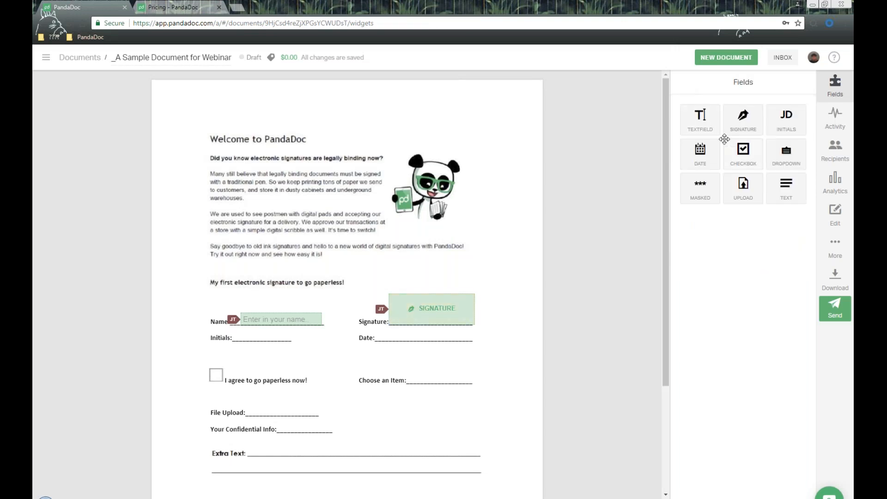
- Place an initials field on the Initials line
left_click_drag(786, 121, 432, 338)
left_click_drag(357, 351, 269, 335)
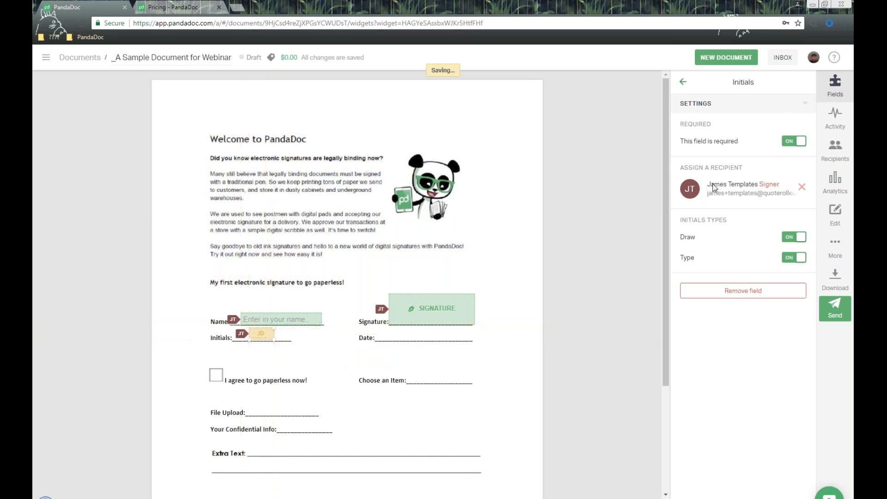
left_click_drag(682, 134, 726, 131)
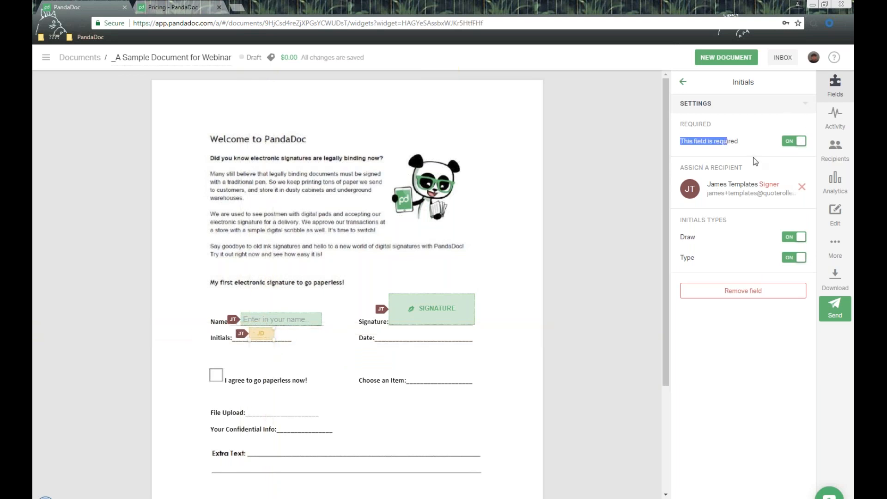
left_click_drag(682, 220, 738, 223)
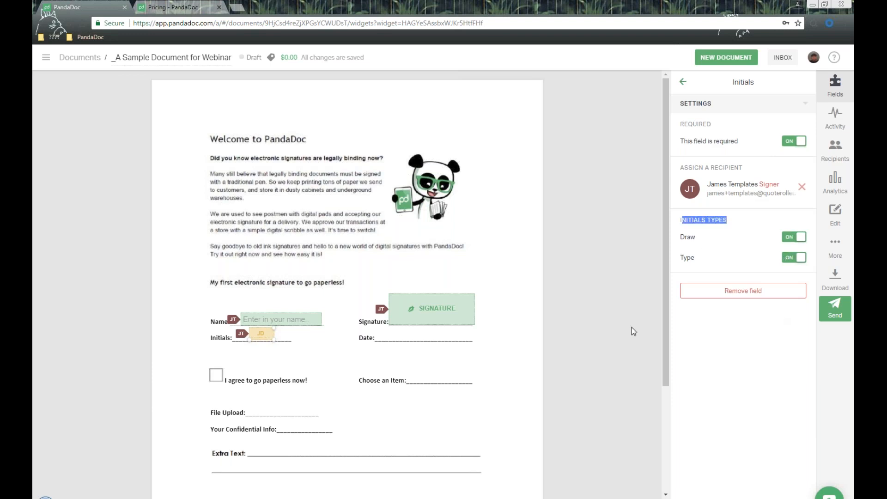
left_click(684, 82)
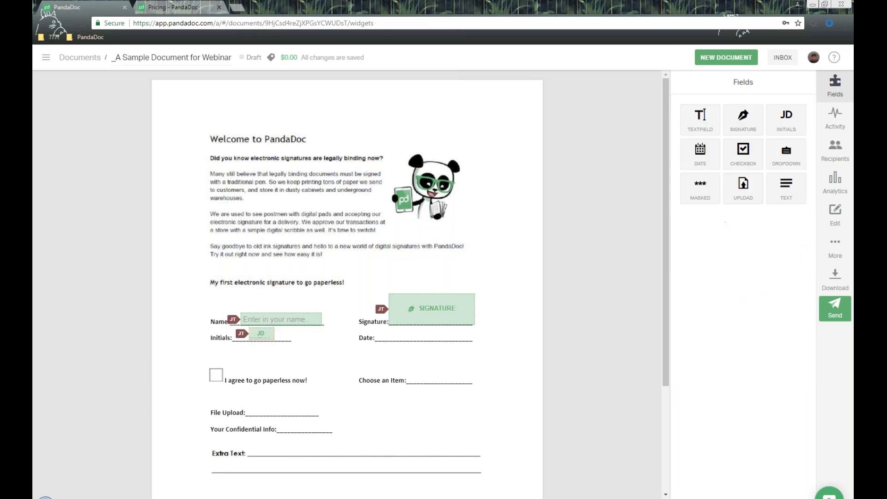
- Place a date field beside Date: using the dd/mm/yyyy format
left_click_drag(700, 157, 394, 332)
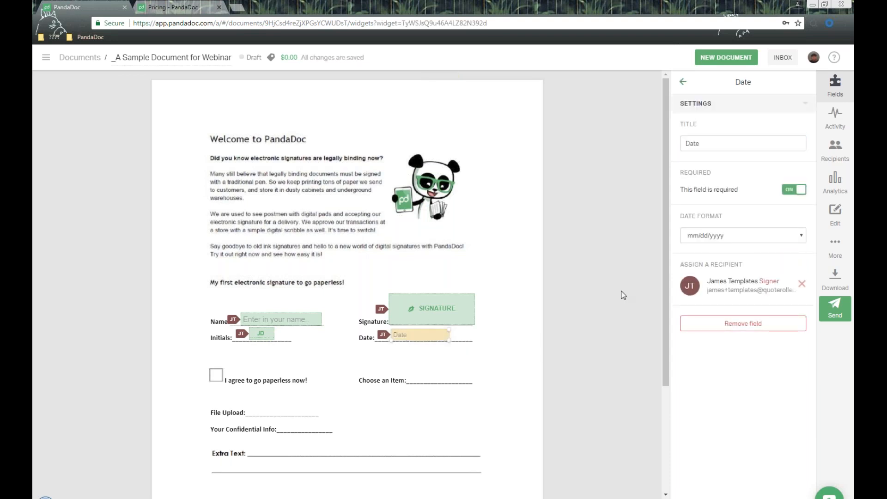
left_click(737, 144)
left_click_drag(681, 173, 723, 172)
left_click_drag(681, 216, 763, 220)
left_click(758, 242)
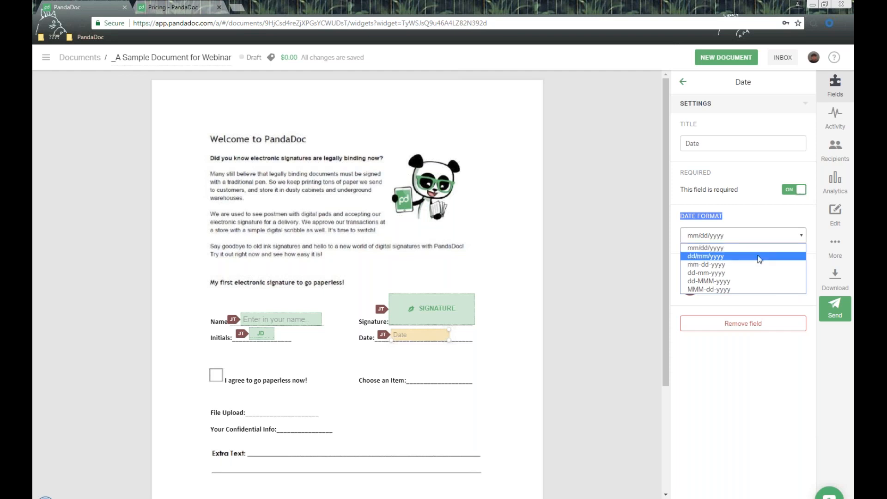
left_click(759, 257)
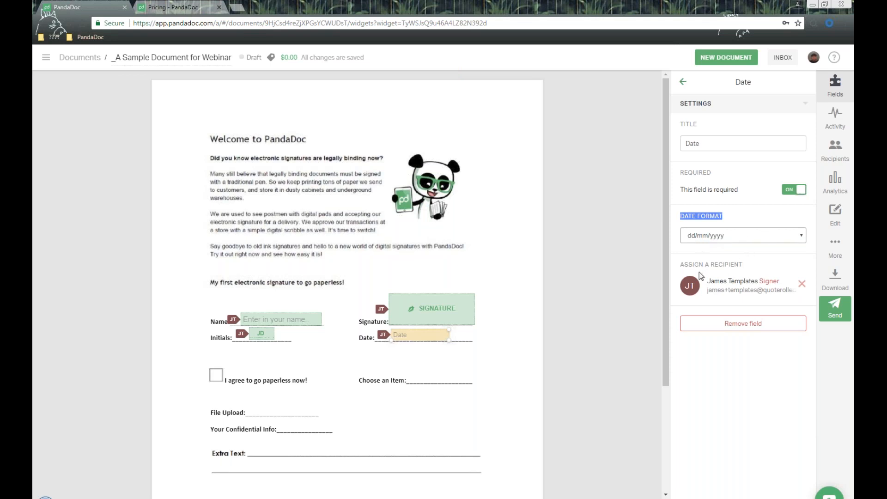
left_click_drag(679, 265, 760, 268)
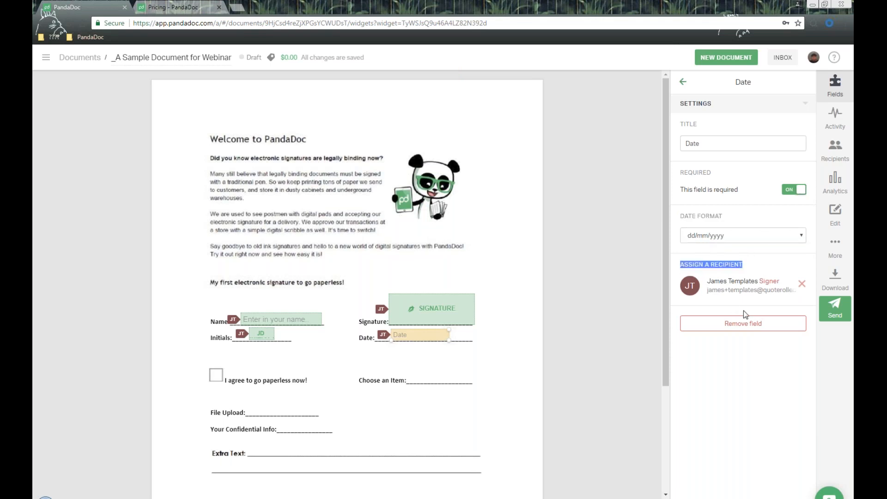
left_click(683, 83)
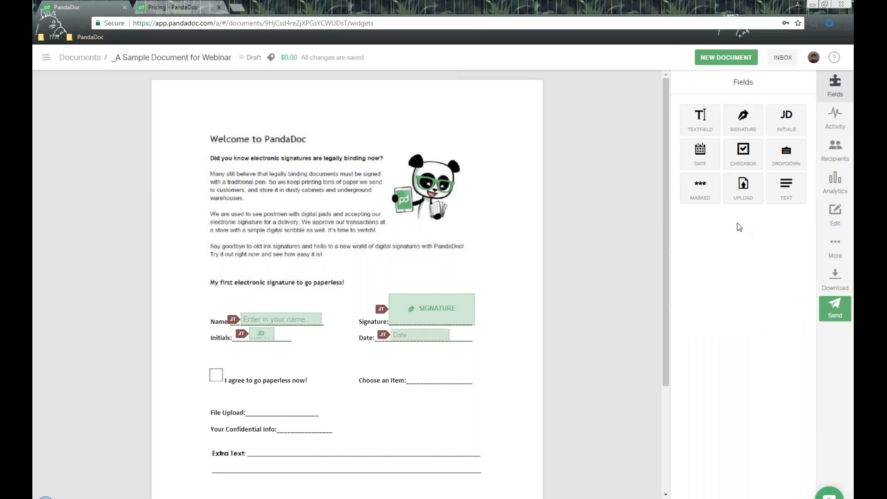
- Put a required checkbox field on the 'I agree to go paperless now!' box
left_click_drag(742, 150, 215, 374)
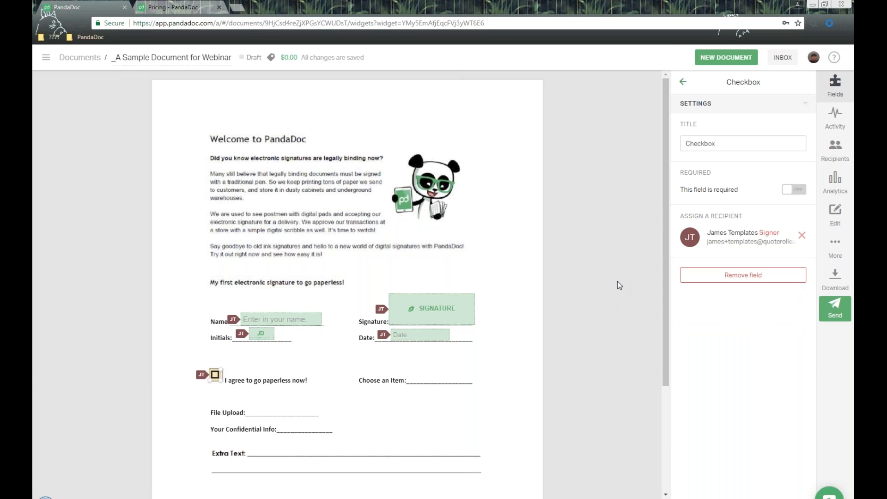
left_click_drag(716, 144, 685, 143)
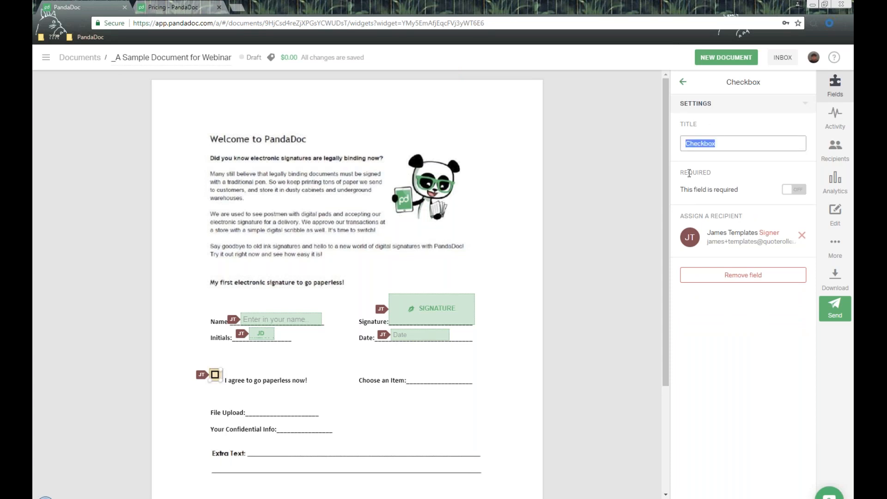
double_click(689, 173)
left_click(795, 189)
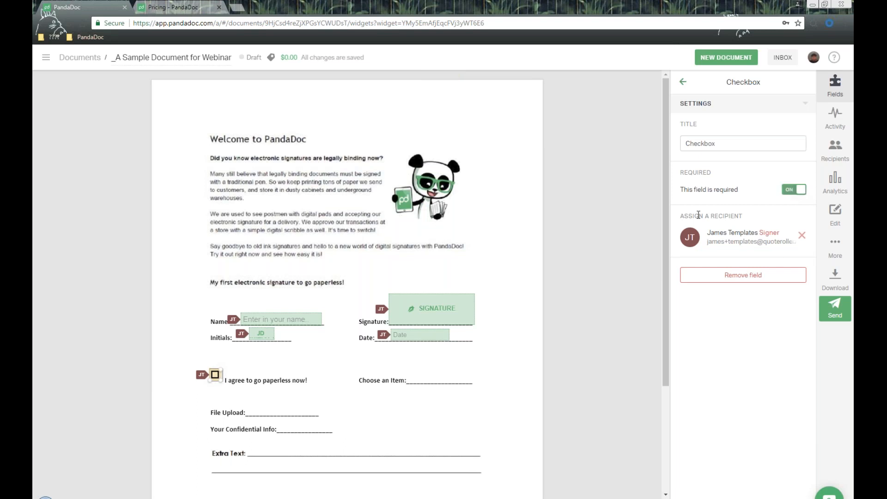
left_click_drag(686, 215, 752, 229)
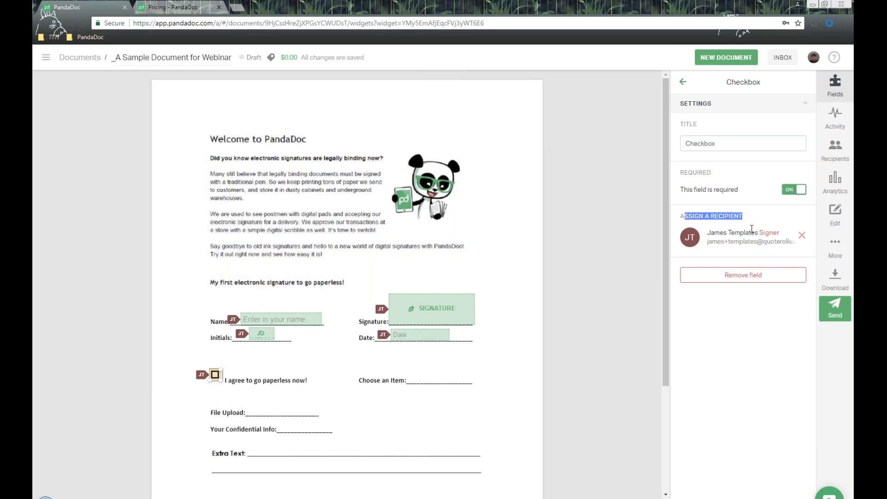
left_click(683, 82)
- Place a dropdown field on the Choose an Item line
left_click_drag(781, 155, 403, 373)
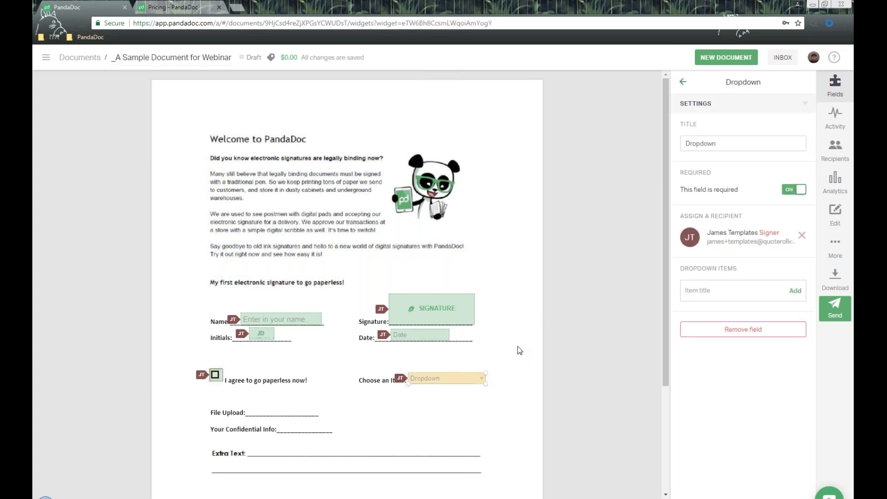
left_click(732, 148)
double_click(732, 148)
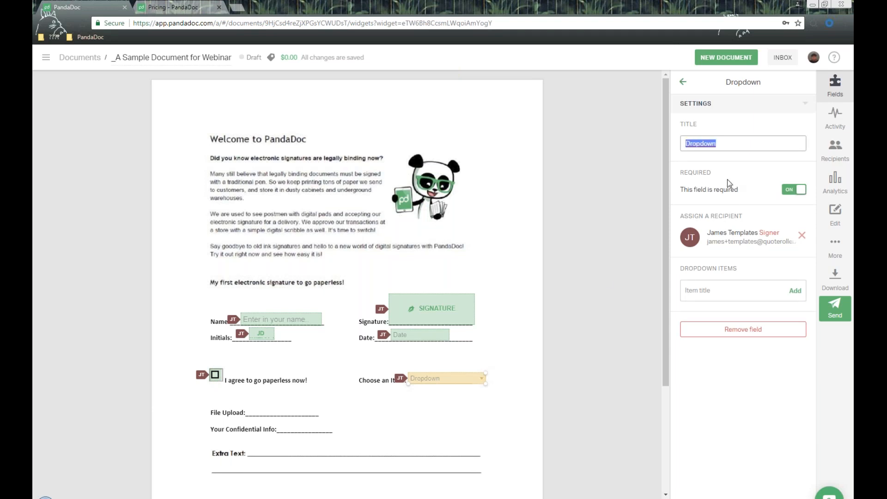
left_click_drag(690, 172, 766, 176)
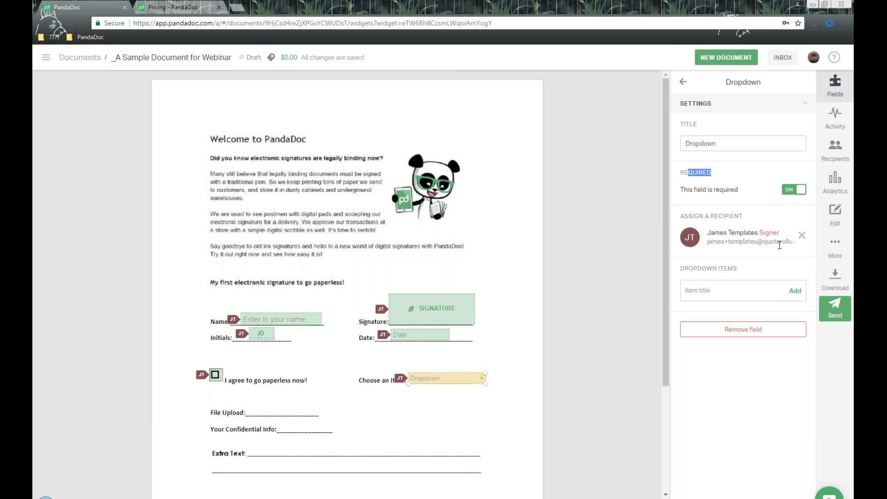
- Add Item #1, Item #2 and Item #3 as the dropdown's options
left_click(719, 295)
type("Item 12")
key("BackSpace")
key("BackSpace")
key("BackSpace")
type("#1")
left_click(795, 291)
type("Item")
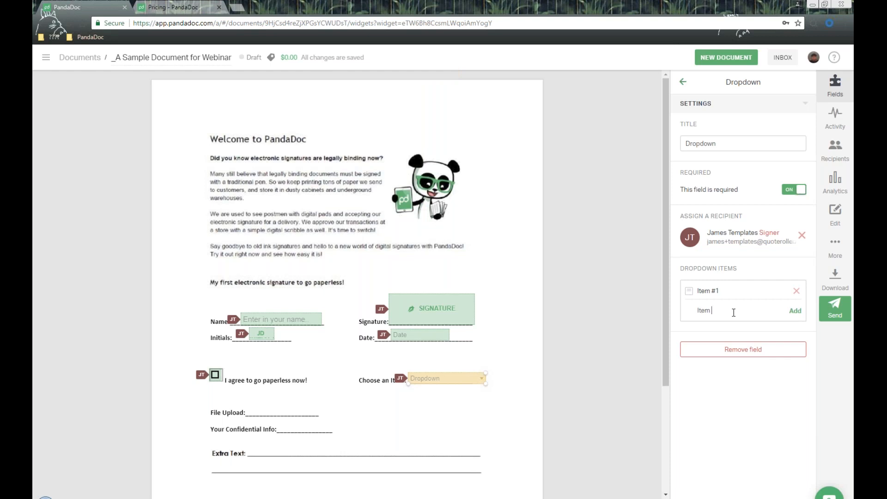
left_click(795, 311)
type("Item")
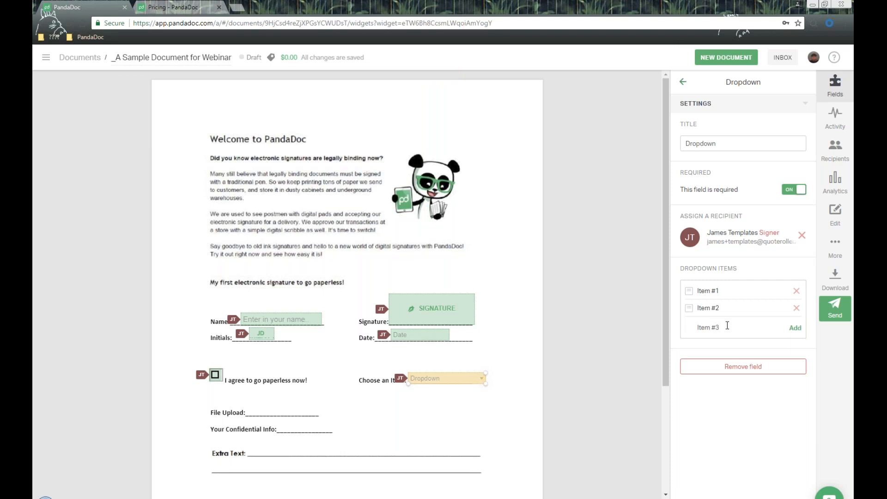
left_click(796, 327)
mouse_move(689, 326)
left_mouse_down()
mouse_move(689, 301)
mouse_move(684, 313)
left_mouse_up()
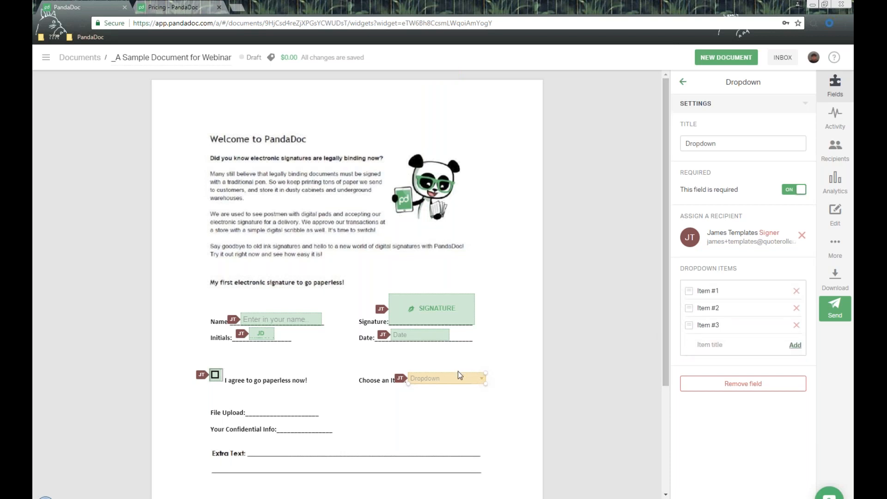
- Preview the dropdown's three options on the page, then deselect it
left_click(478, 380)
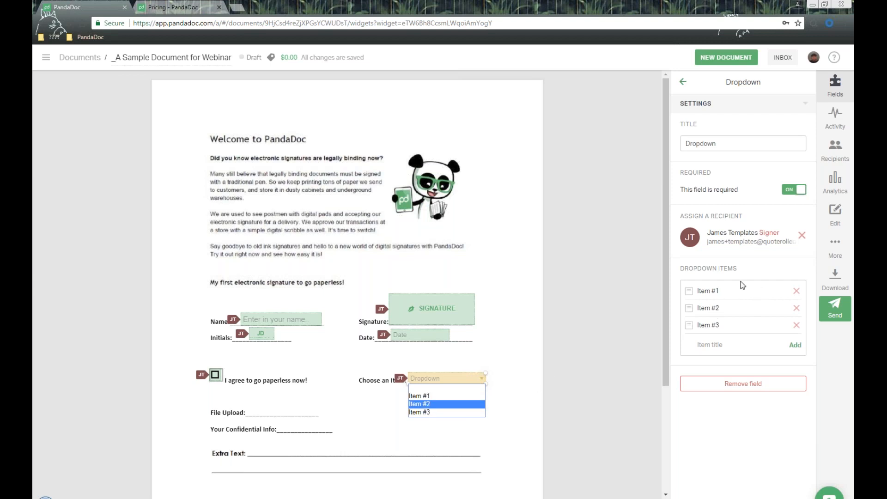
left_click(639, 195)
left_click(639, 195)
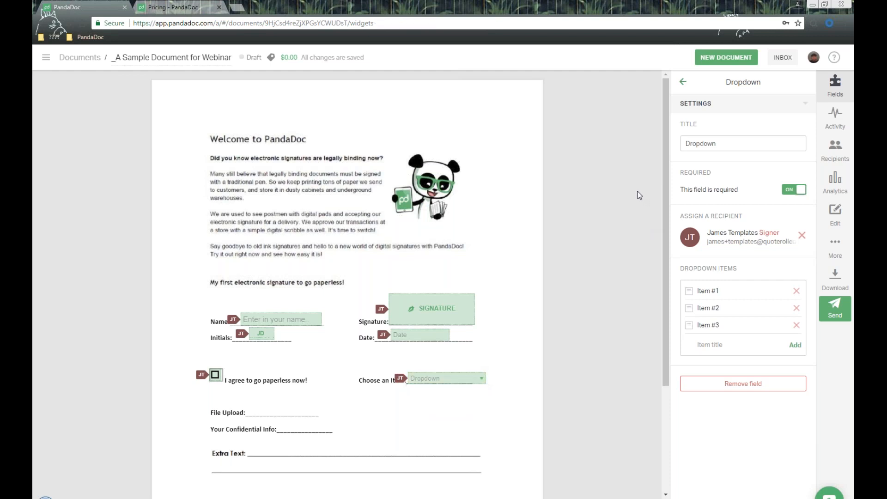
- Drop a masked field onto the Your Confidential Info line and check it
left_click_drag(700, 187, 280, 424)
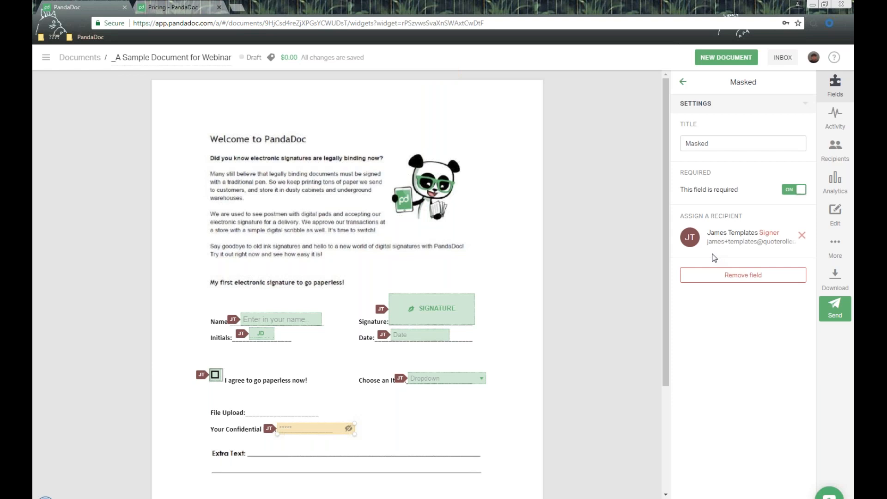
left_click(347, 429)
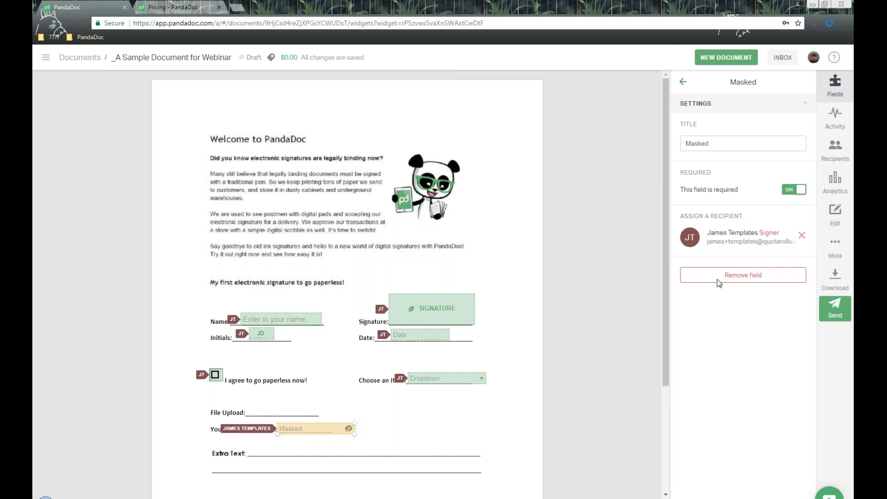
left_click(684, 83)
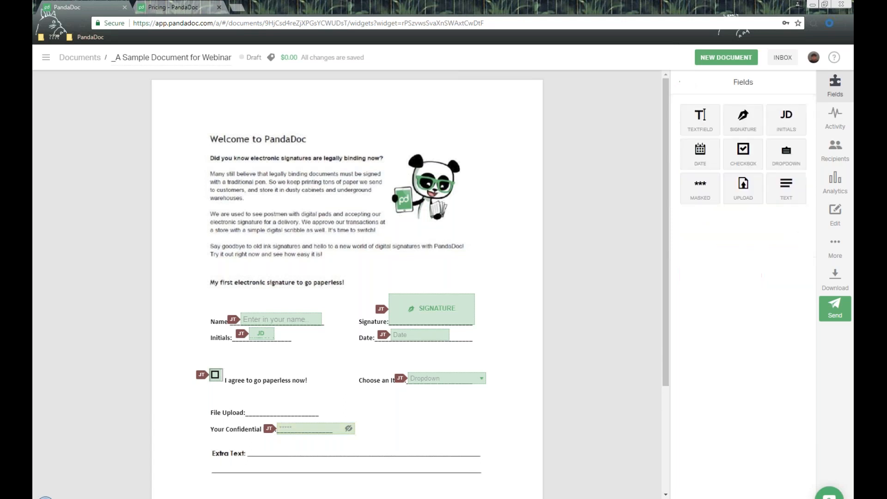
- Place an upload field on the File Upload line and review its title and help text
left_click_drag(744, 185, 251, 408)
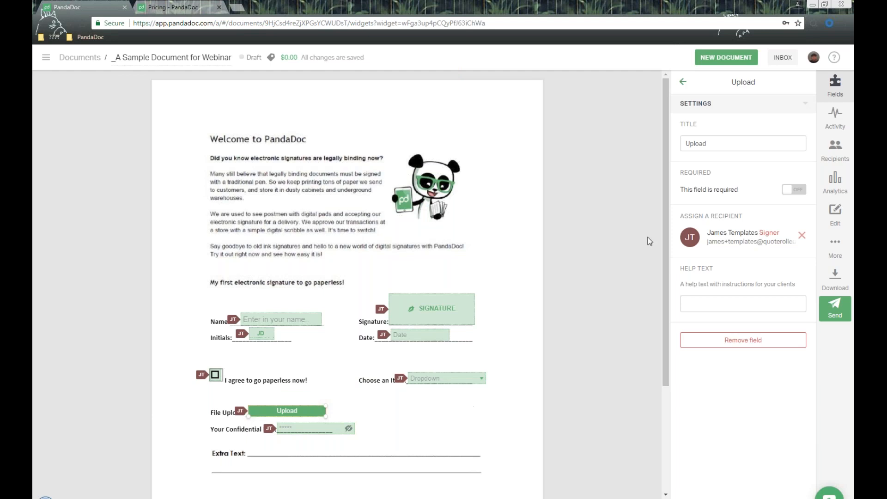
double_click(744, 213)
left_click_drag(716, 142, 626, 140)
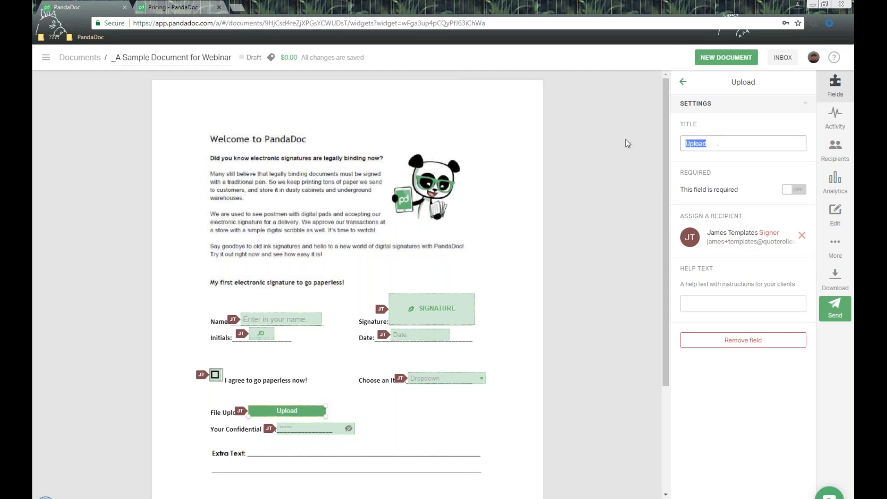
left_click(685, 173)
left_click_drag(685, 172, 711, 172)
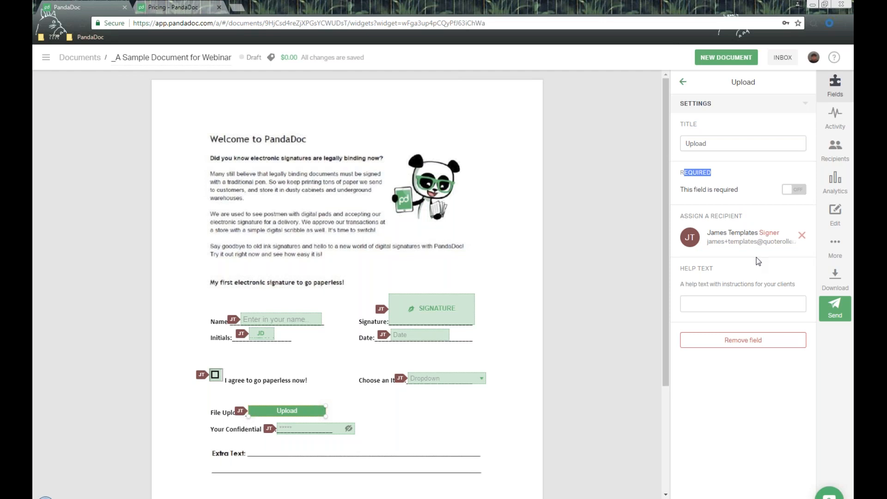
left_click(739, 305)
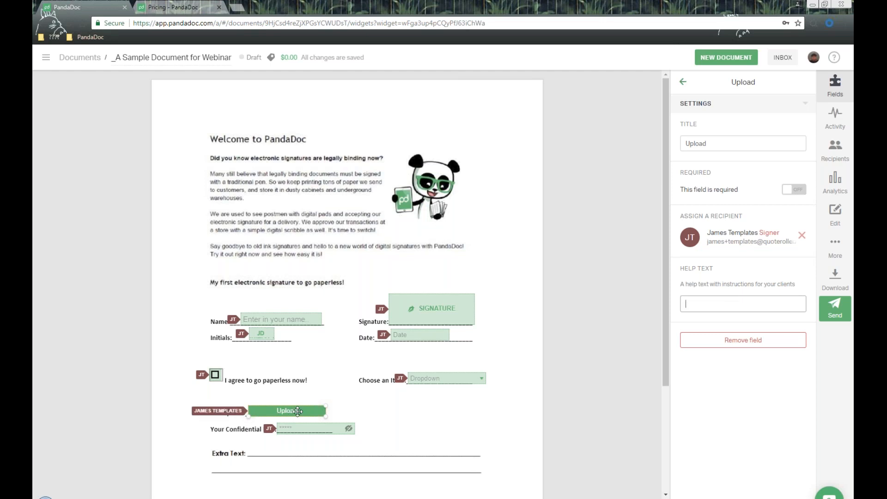
left_click(683, 84)
scroll(632, 244, "down", 2)
scroll(631, 243, "up", 2)
- Place a static text field on the Extra Text line
left_click_drag(793, 187, 446, 451)
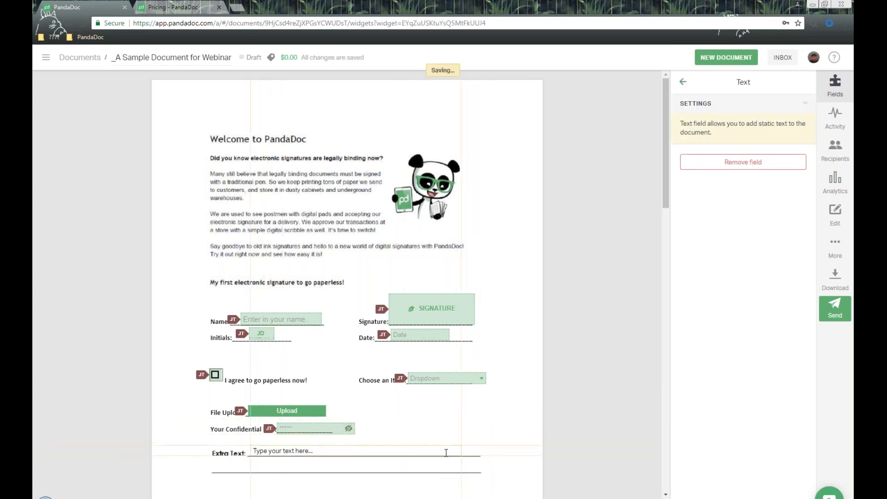
scroll(446, 451, "down", 2)
left_click_drag(446, 379, 445, 355)
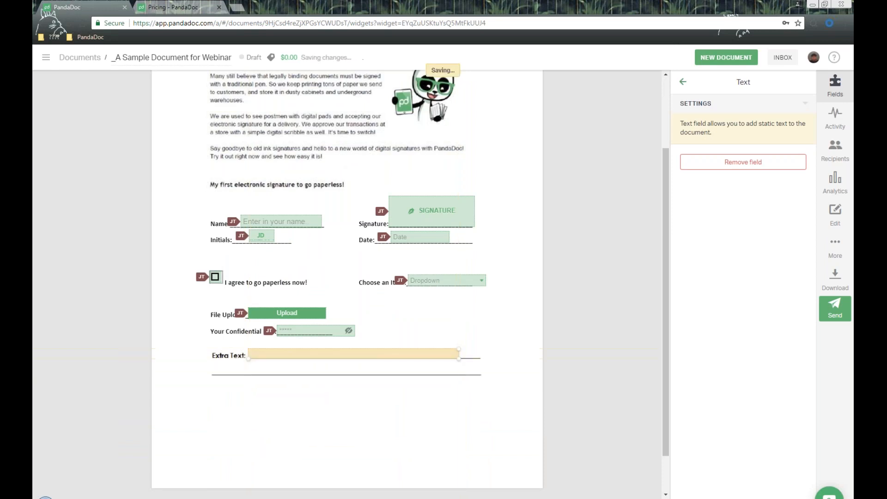
scroll(446, 355, "up", 3)
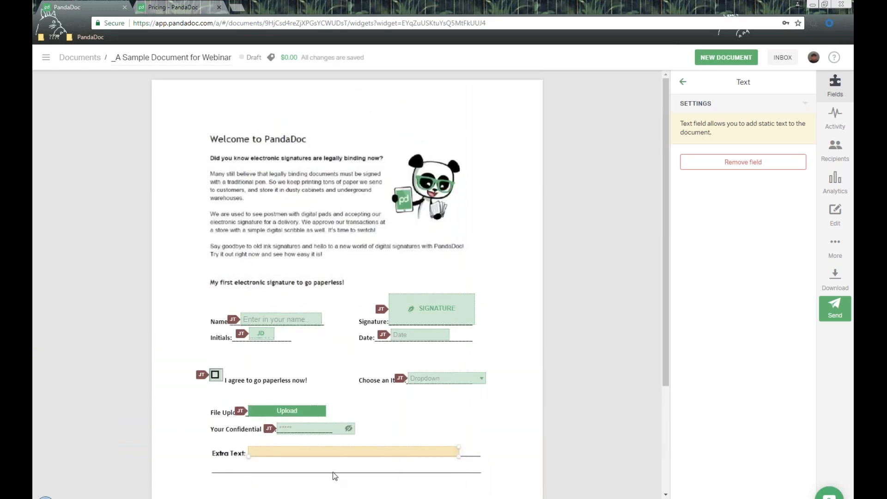
- Make the text field read 'Hello, please complete all fields.', fixing the 'alll' typo
left_click(289, 452)
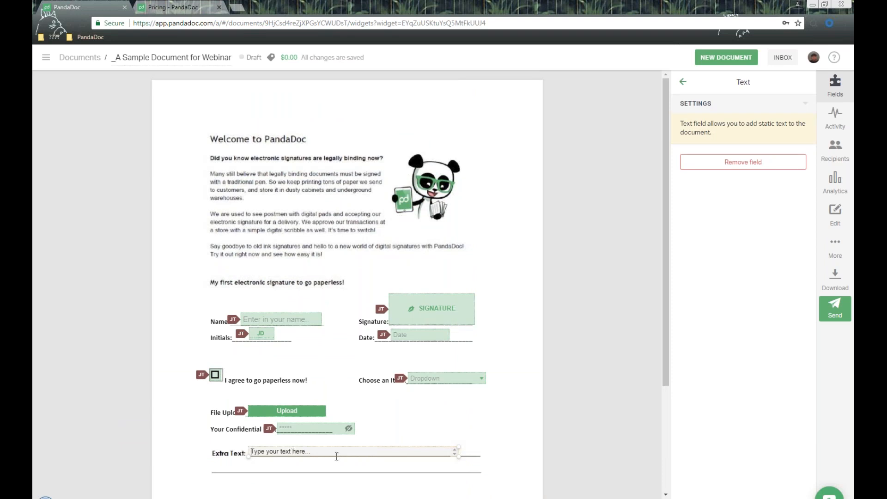
type("Hell")
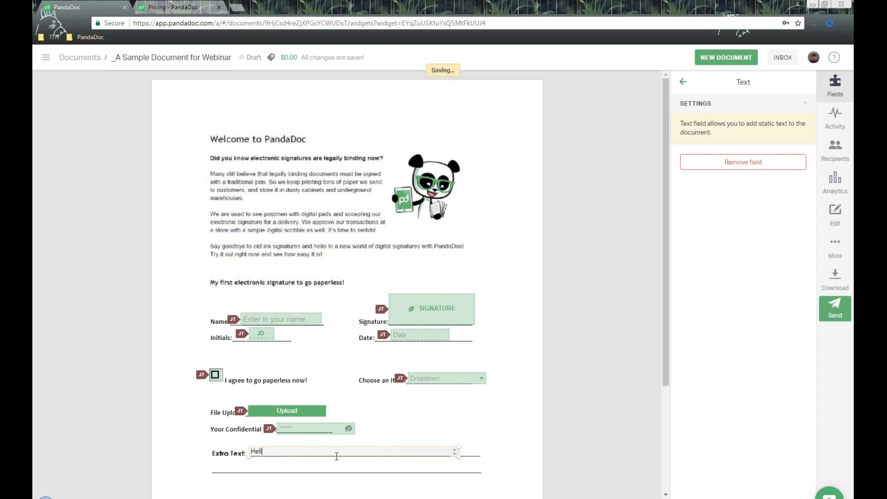
type("o, please complete al")
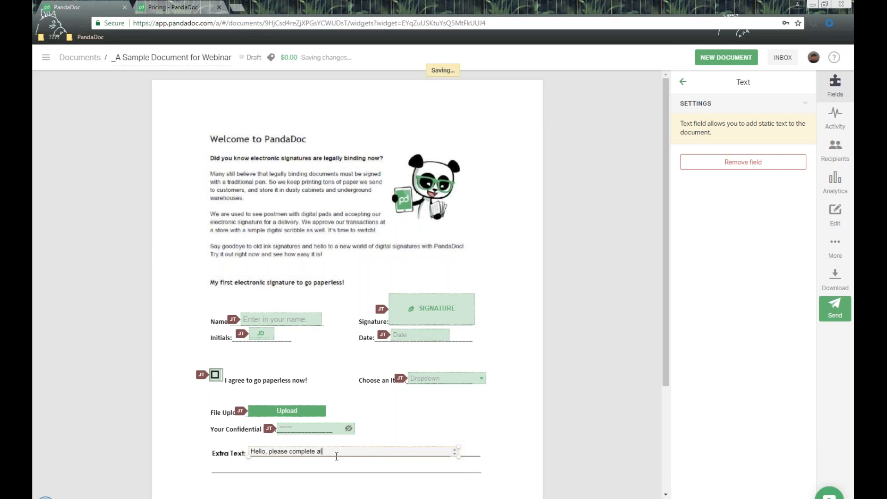
type("ll fields.")
left_click(326, 451)
key("BackSpace")
left_click(494, 425)
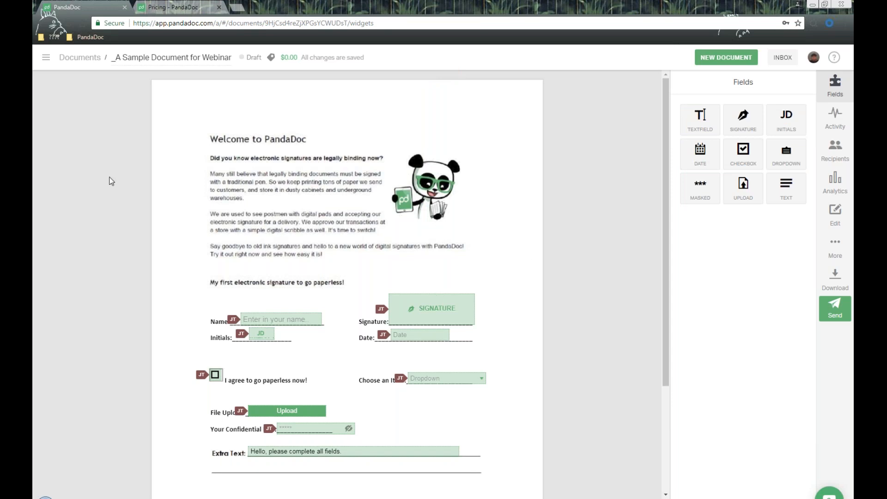
- Go to the Templates list and inspect the newest template's tag and action menus
left_click(47, 59)
left_click(106, 133)
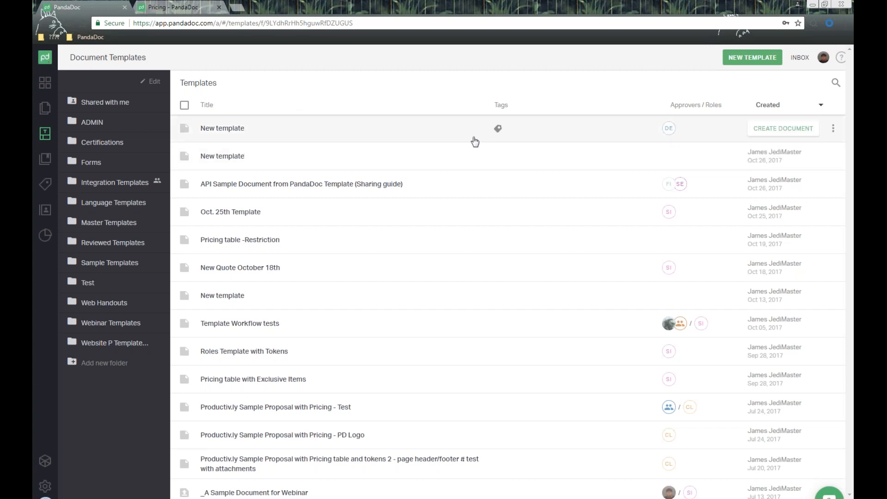
left_click(498, 129)
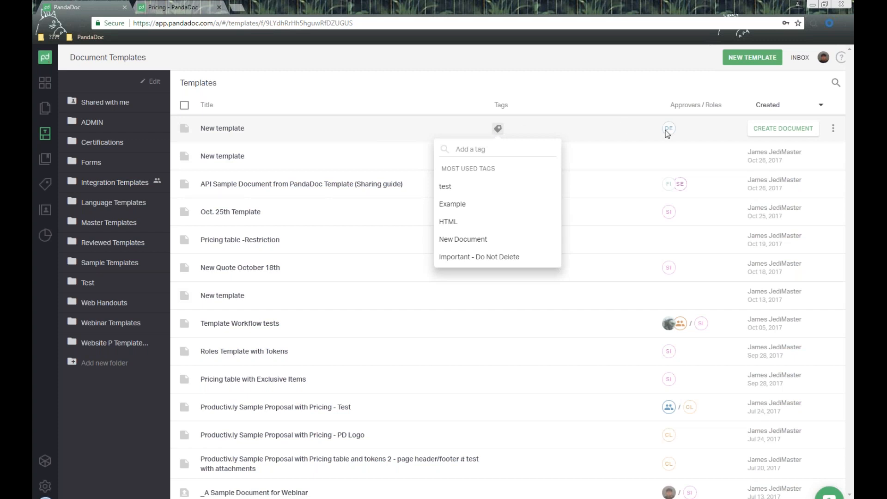
left_click(834, 129)
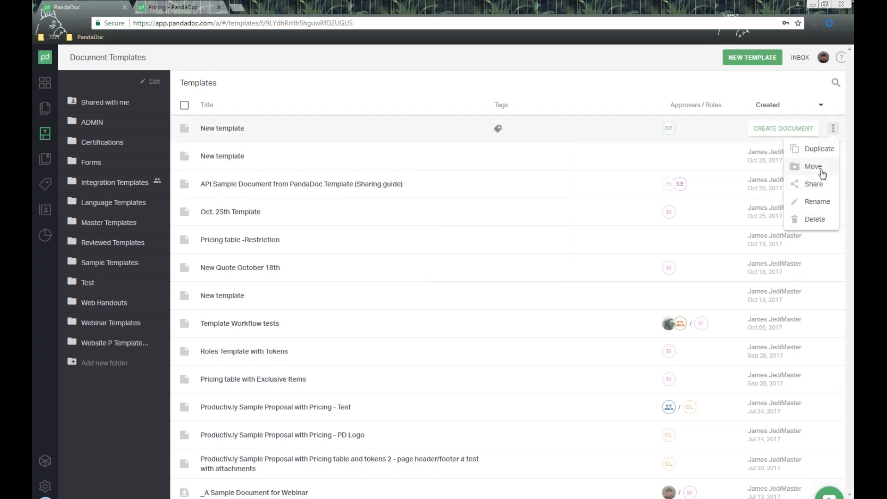
- Tick and untick the first three templates, then open the New template dialog
left_click(185, 130)
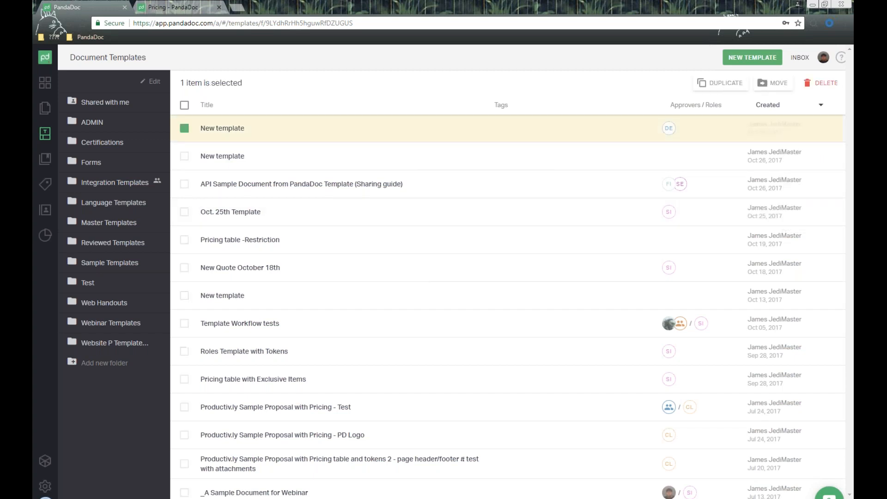
left_click(185, 184)
left_click(185, 156)
left_click(185, 132)
left_click(185, 159)
left_click(185, 184)
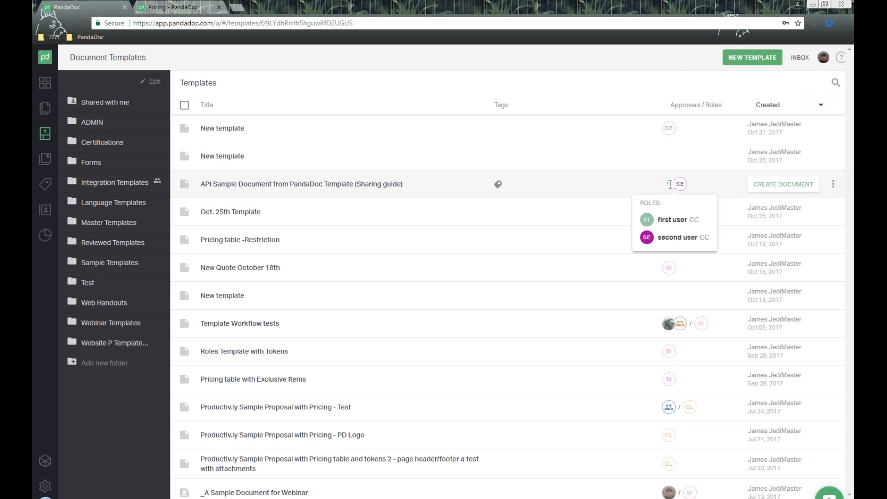
left_click(754, 62)
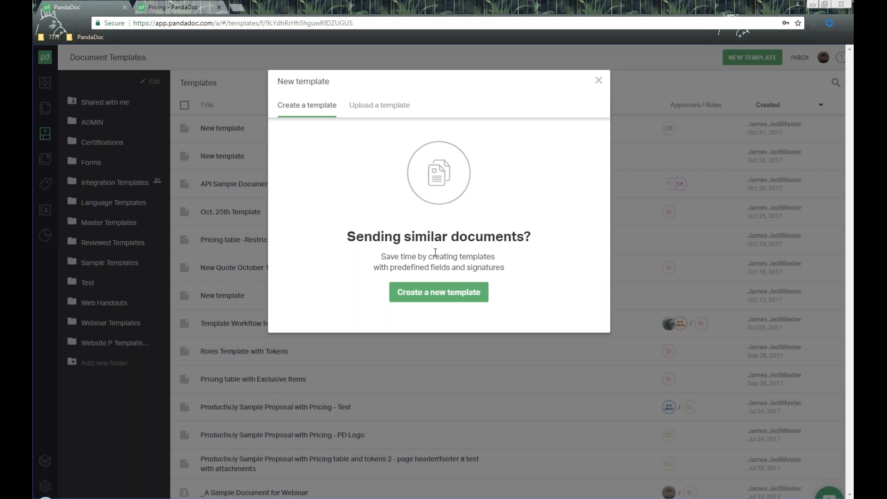
- Glance at the Upload a template option, then create a blank template from scratch
left_click(379, 106)
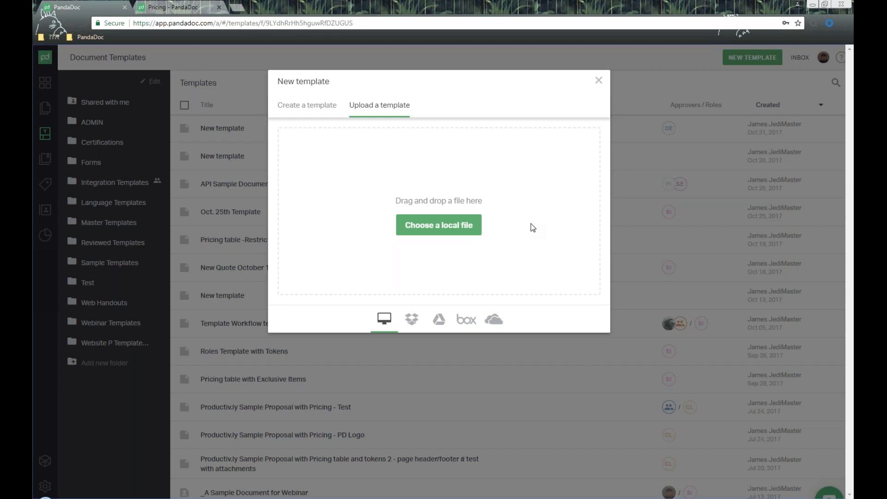
left_click(308, 105)
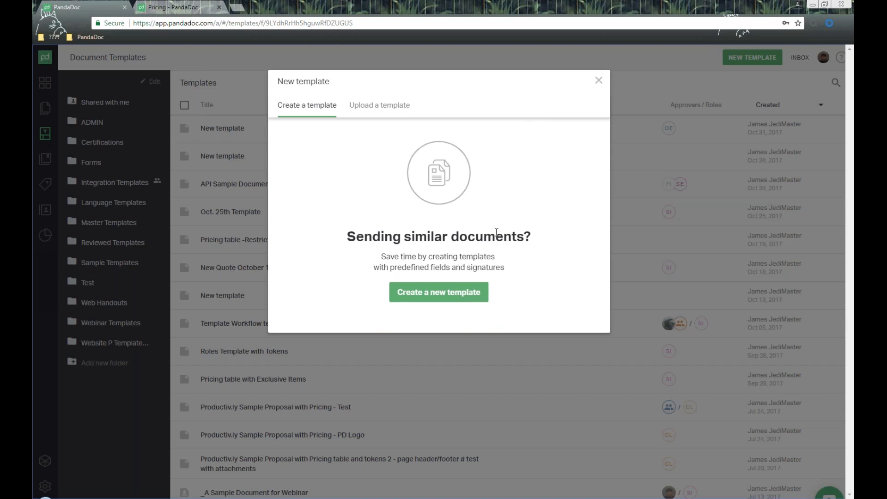
left_click(447, 298)
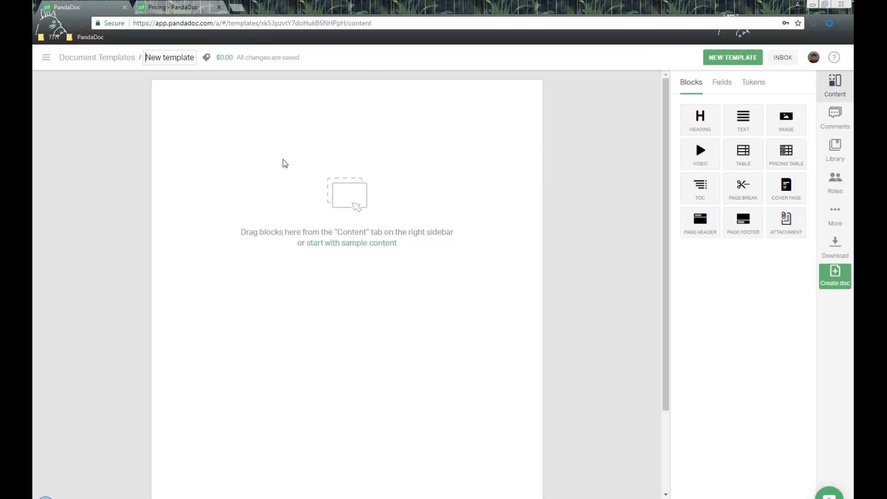
- Rename the template to 'November 1st template' without adding any tag
left_click_drag(146, 57, 195, 53)
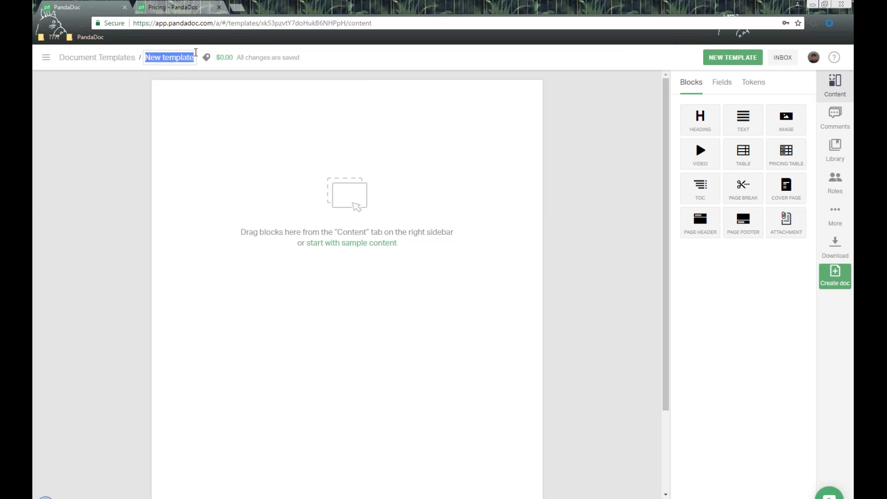
type("Nov")
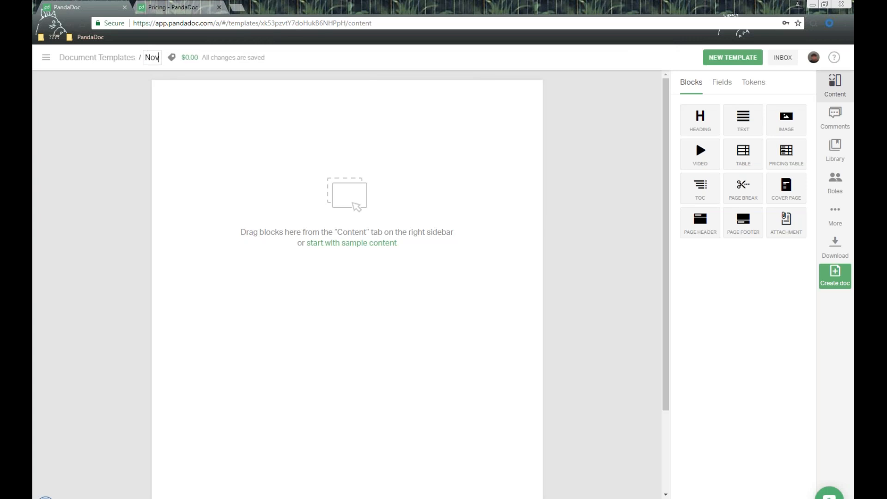
type("ember 1st template")
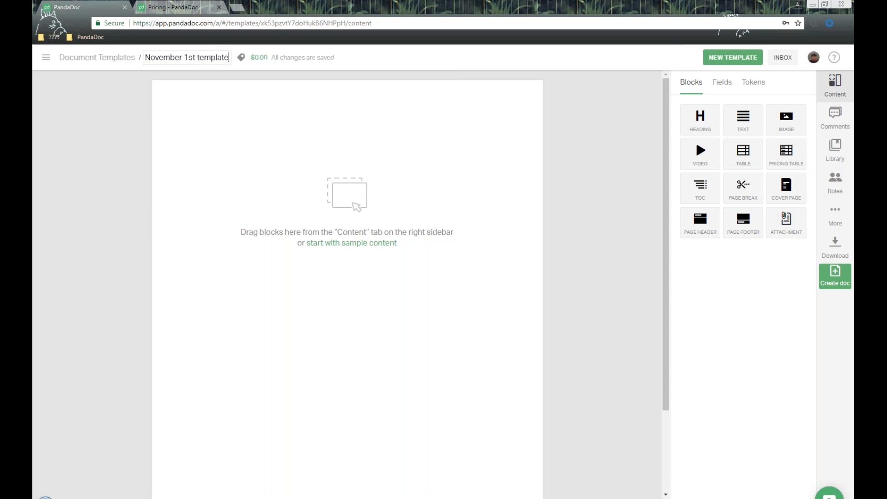
key("Return")
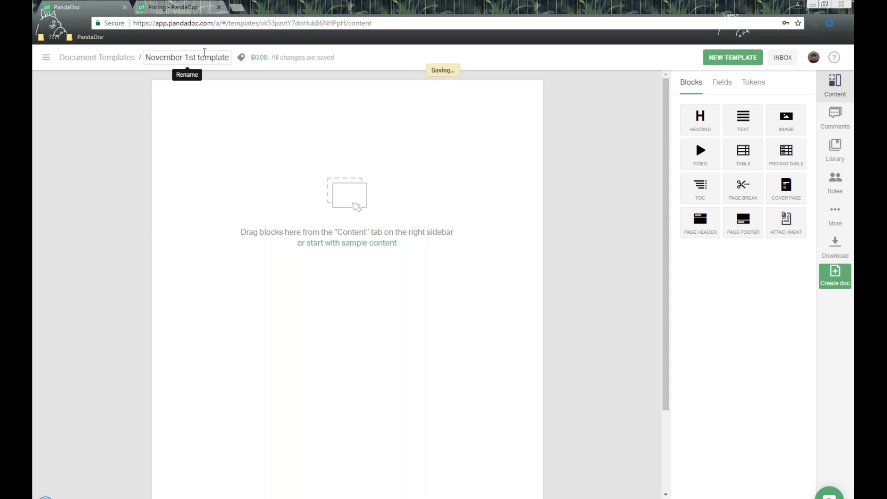
left_click(241, 57)
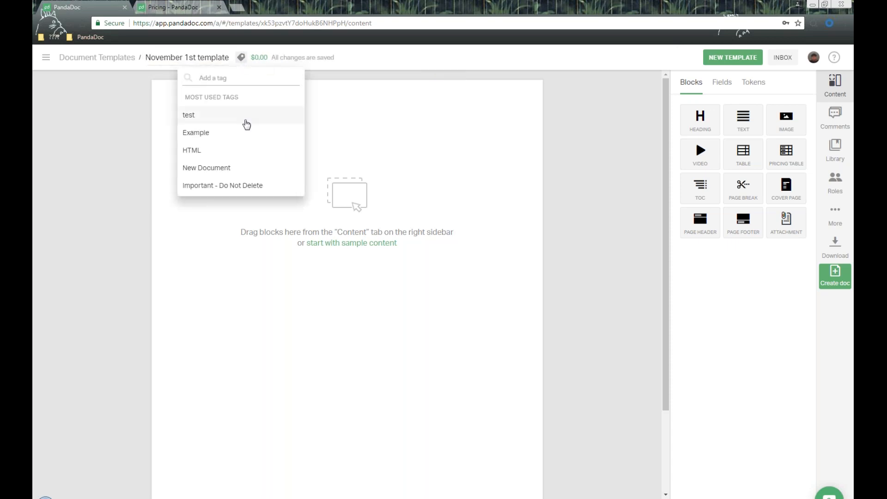
left_click(646, 61)
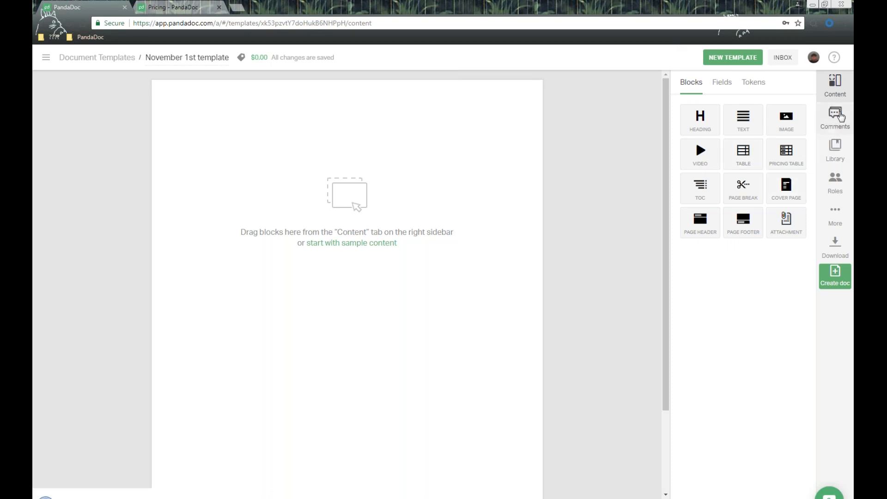
- Check the template's comments, then show its empty Roles panel
left_click(835, 118)
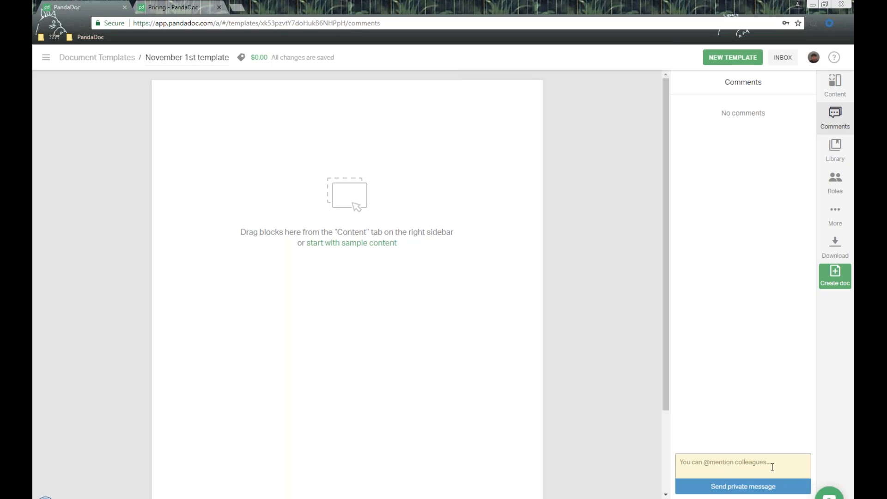
left_click(836, 184)
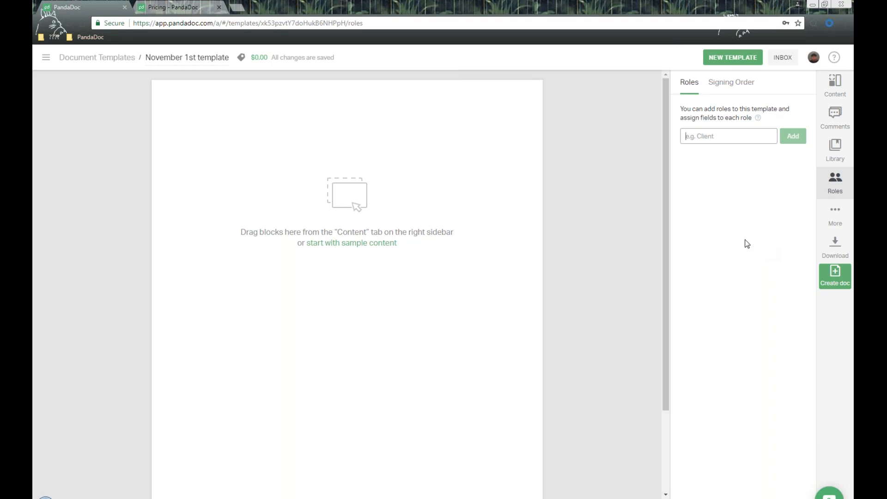
- Add a Signer role to the template and return to the content blocks
left_click(726, 137)
type("Signer")
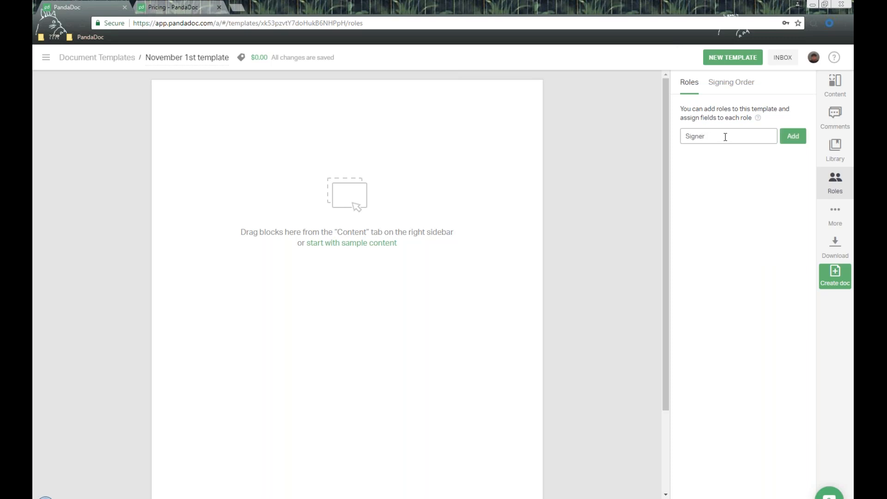
left_click(793, 136)
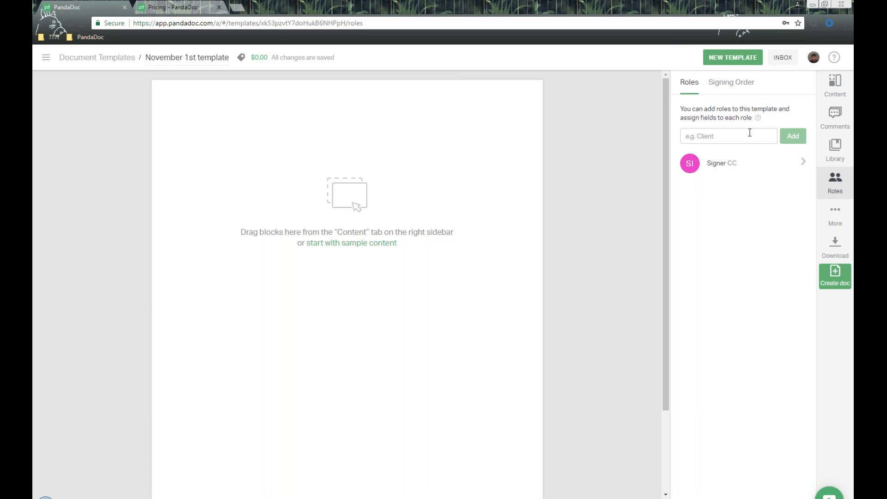
left_click(836, 89)
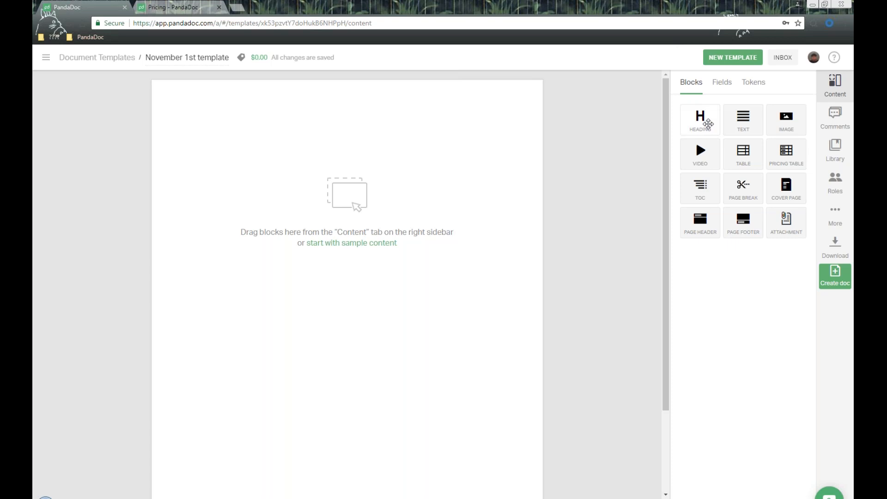
- Add a Heading block at the top of the page and paste 'PandaDoc 101 Webinar Overview' into it
left_click_drag(710, 120, 342, 129)
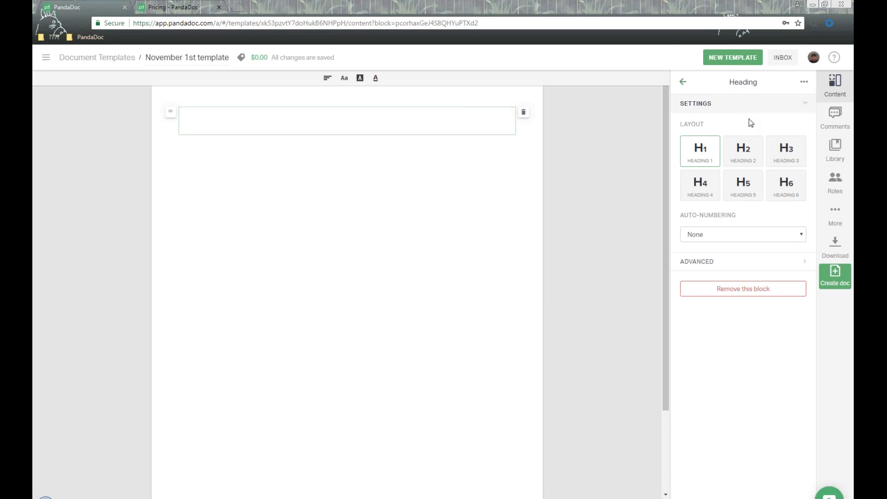
left_click(403, 124)
type("PandaDoc 101 Webinar Overview")
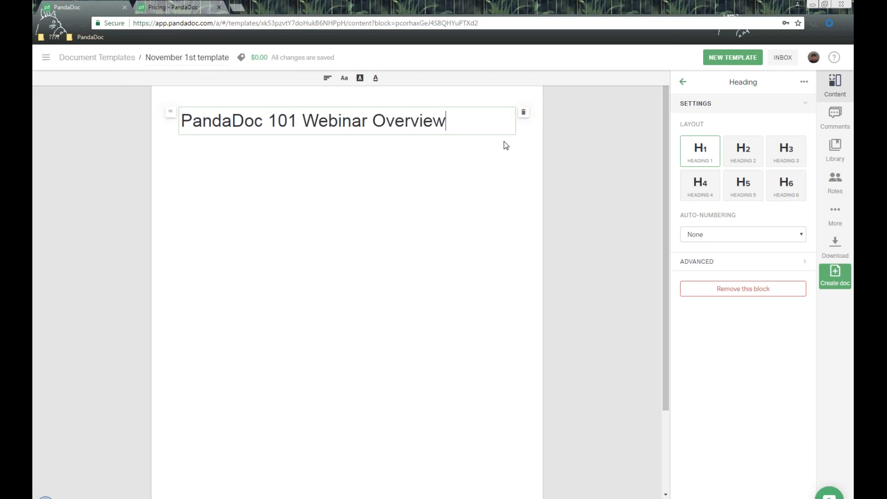
- Centre the heading text and colour it green
left_click_drag(468, 121, 111, 130)
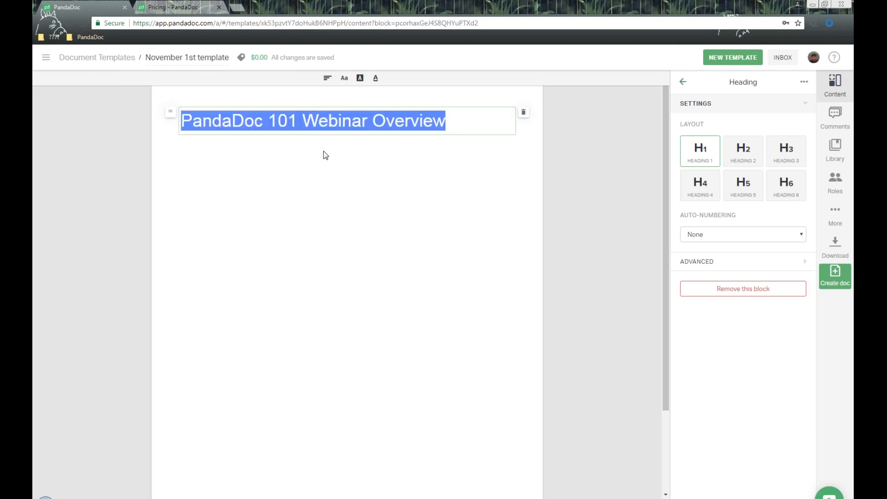
left_click(327, 78)
left_click(339, 117)
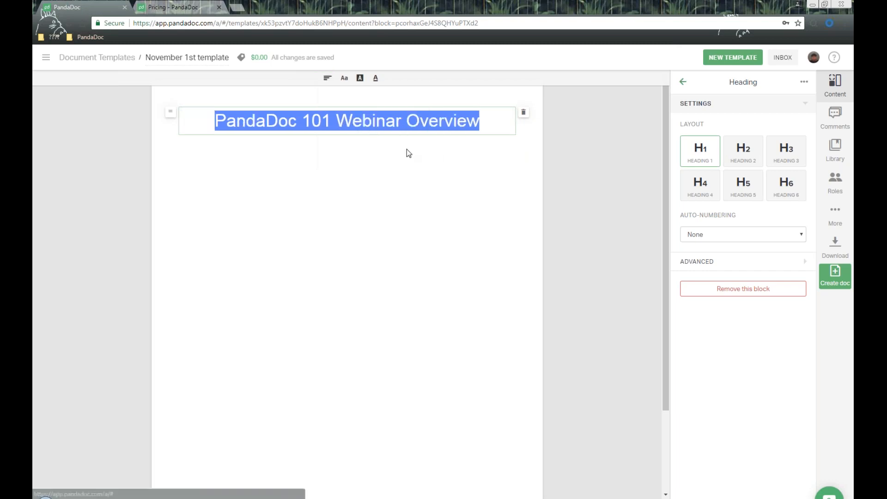
left_click(349, 80)
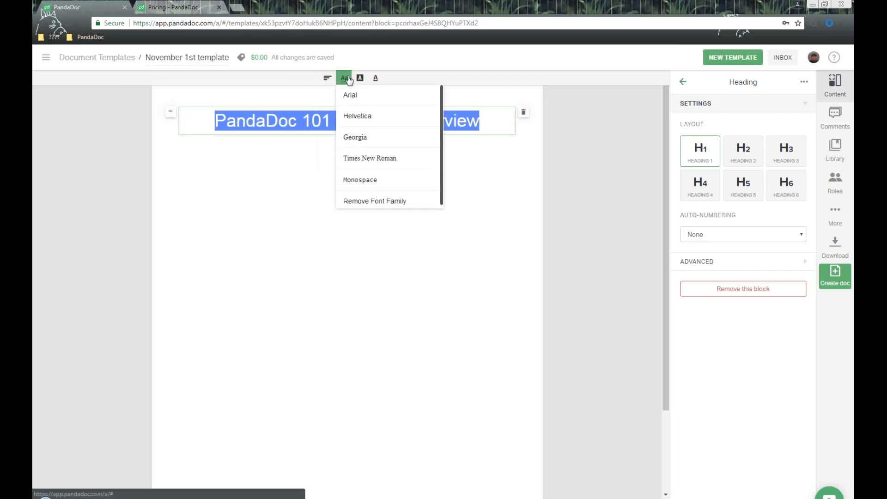
left_click(361, 80)
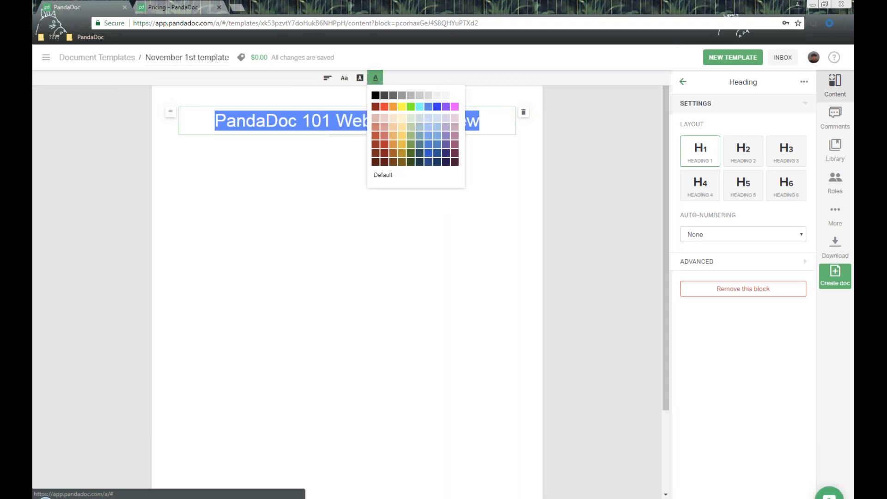
left_click(412, 162)
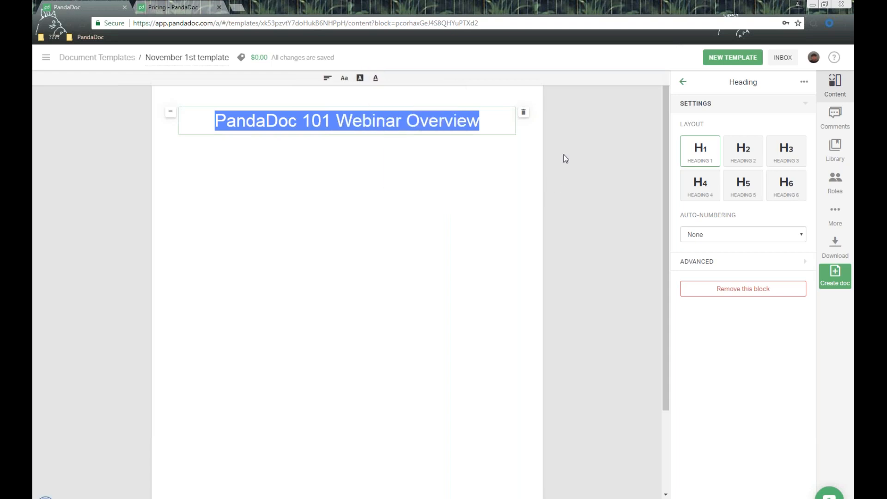
left_click(592, 152)
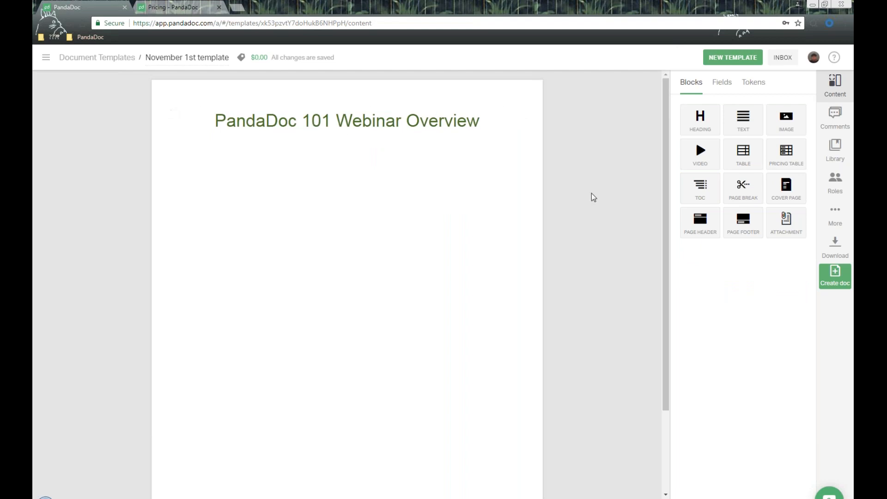
- Add a plain text block under the heading with the overview paragraph and topics Dashboard through Settings
left_click_drag(747, 121, 406, 159)
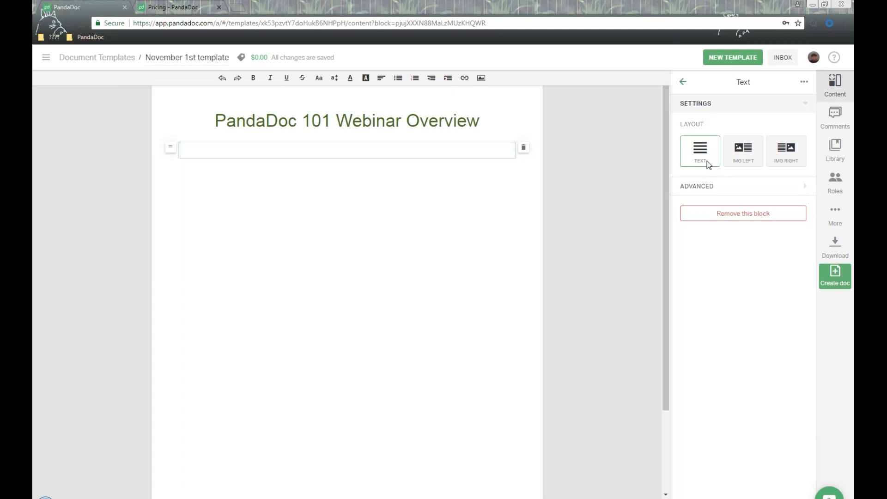
left_click(750, 154)
left_click(793, 160)
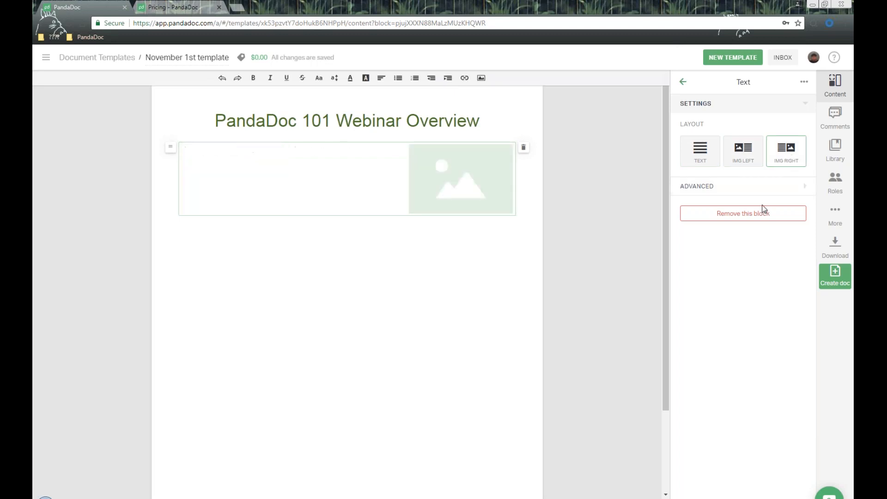
left_click(701, 151)
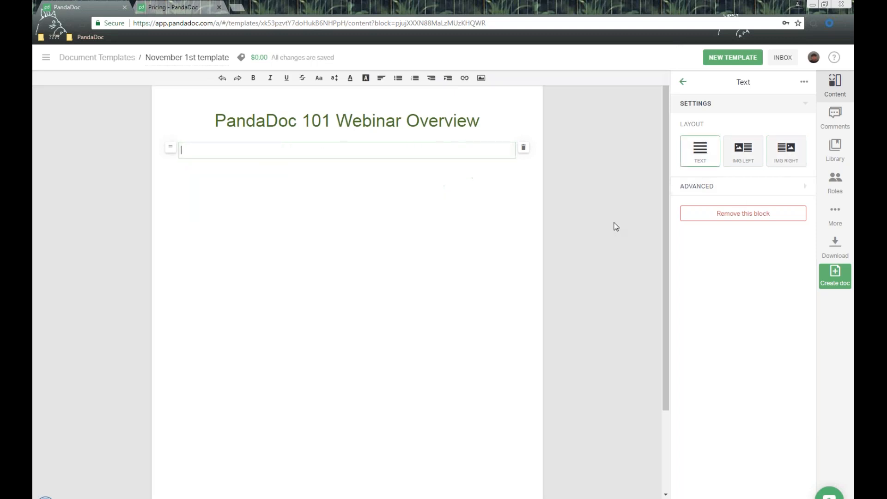
left_click(333, 151)
type("In this webinar for PandaDoc. We will go over the core functions of what PandaDoc can do and how they can be used for our clients. We will discuss the Dashboard, Inbox, Documents, Templates, Content Library, Contacts and Settings. This webinar will provide an in depth Discussion of how Documents can be created in multiple different ways and setup reusable templates.  Dashboard Documents, upload and create Templates Content Library Catalog Contacts Settings")
key("BackSpace")
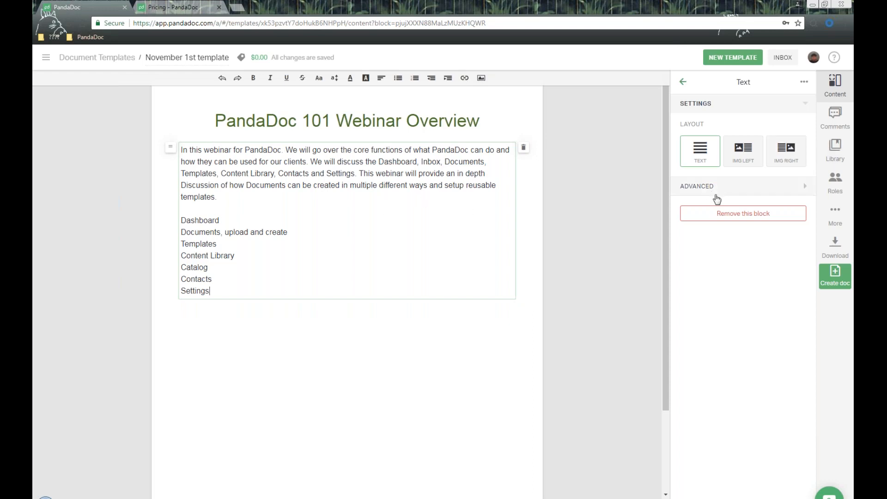
- Review the text block's advanced settings, including the custom CSS class, then resume editing the text
left_click(729, 187)
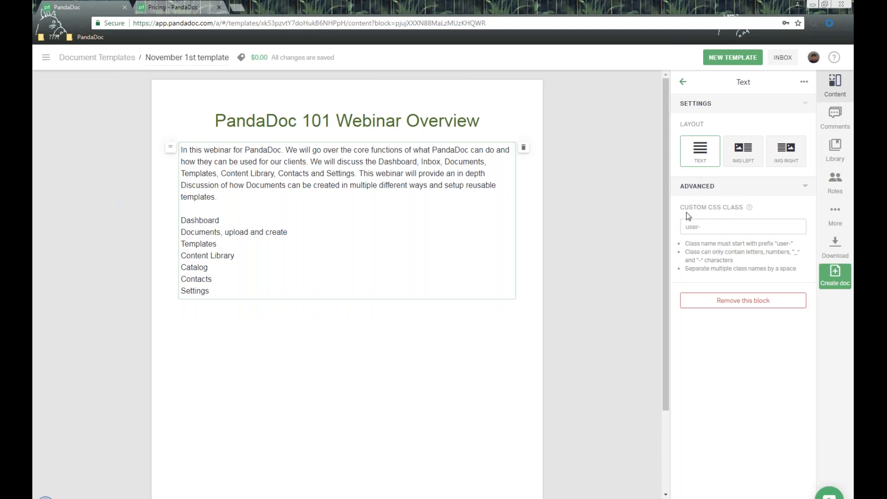
triple_click(743, 209)
mouse_move(749, 207)
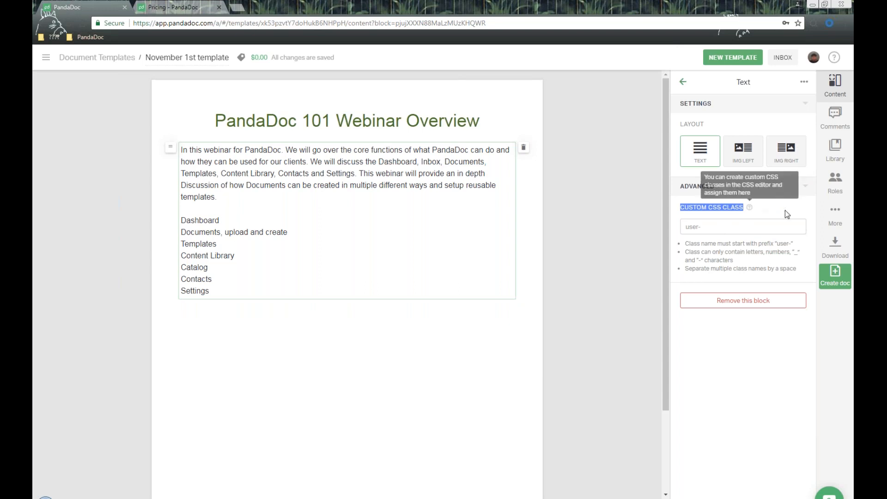
left_click(797, 189)
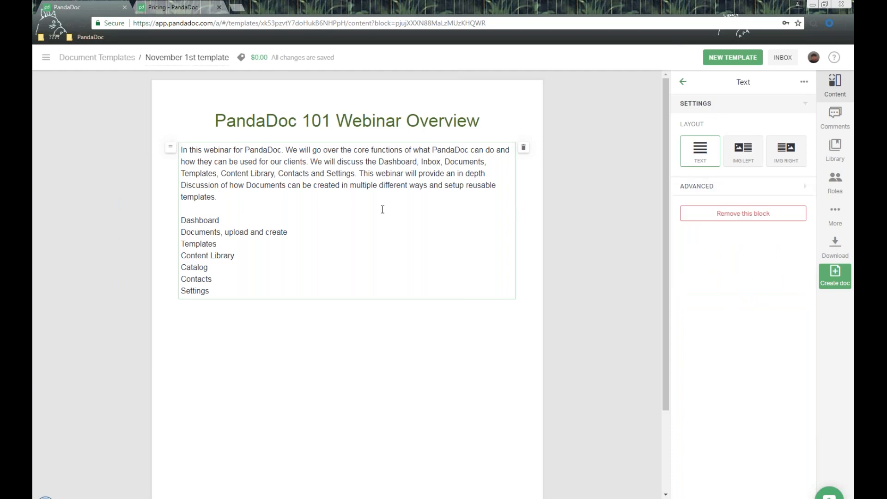
left_click(236, 211)
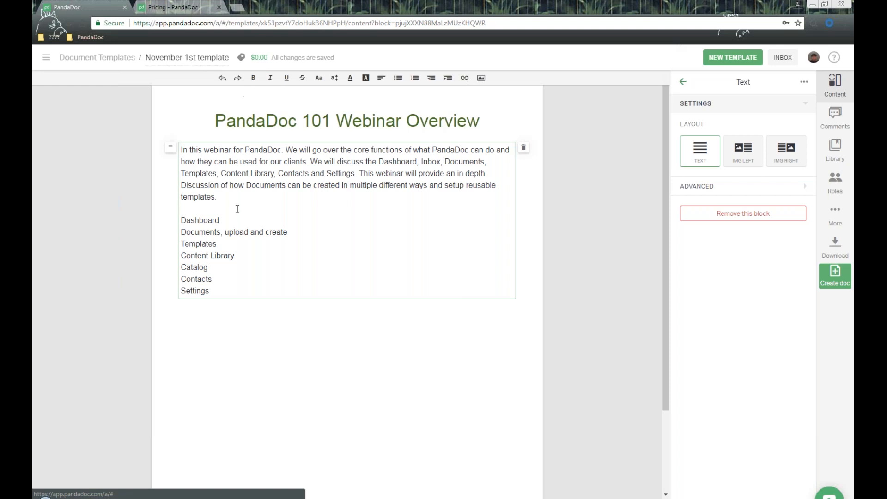
- Bold Dashboard and underline the 'Documents, upload and create' topic line
double_click(181, 220)
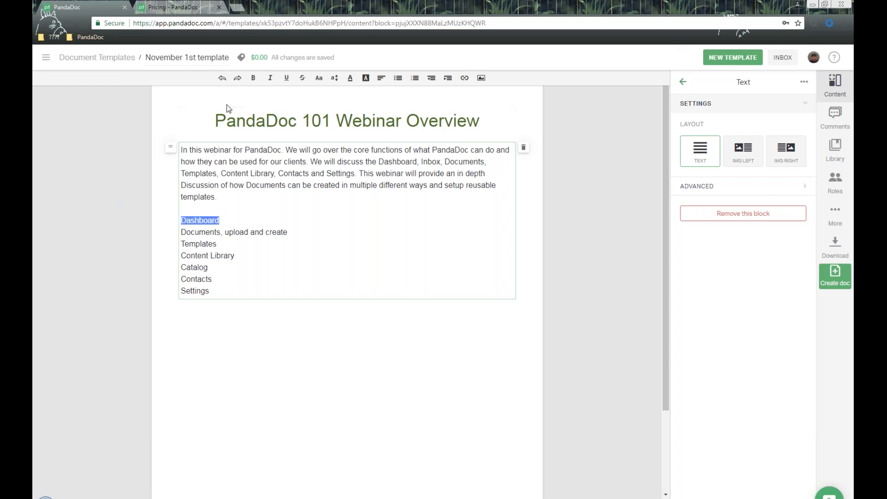
left_click(254, 77)
left_click_drag(302, 235, 178, 234)
left_click(286, 78)
left_click(240, 241)
- Set Templates to 20px and colour the Content Library line dark red
key("shift+Home")
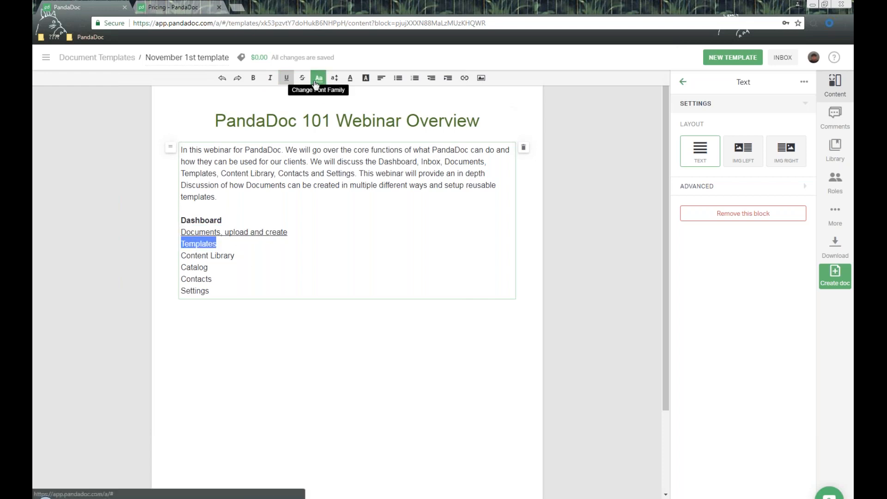
left_click(335, 79)
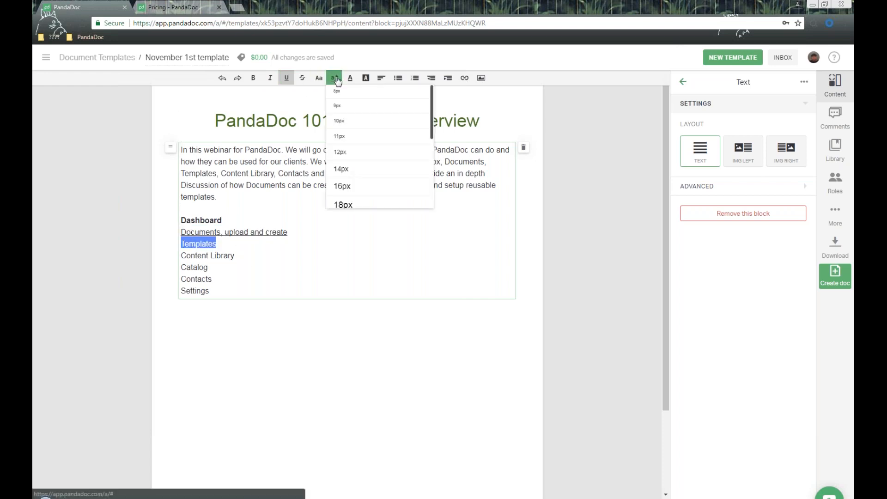
scroll(380, 163, "down", 1)
left_click(361, 180)
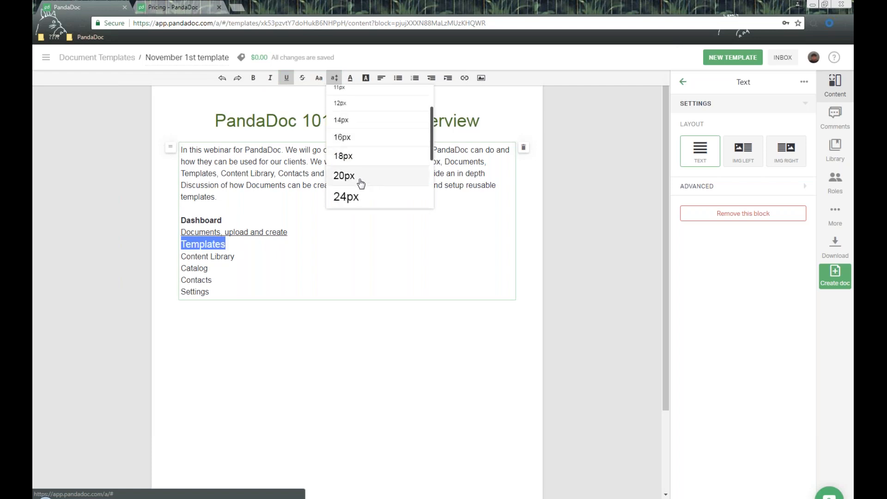
left_click(245, 254)
left_click_drag(235, 256, 173, 261)
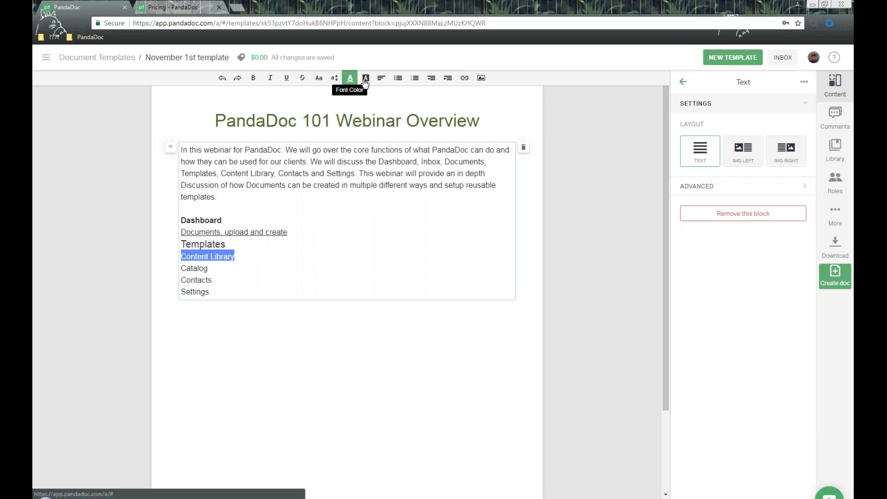
left_click(350, 78)
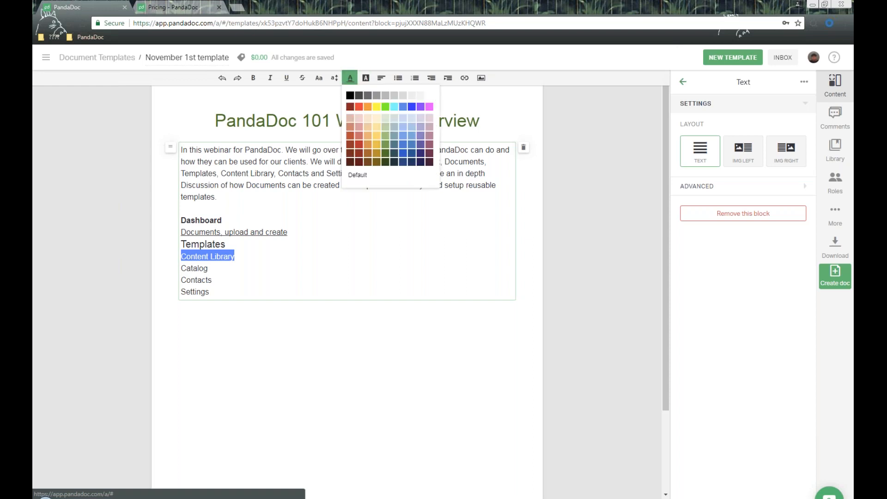
left_click(359, 107)
left_click(319, 267)
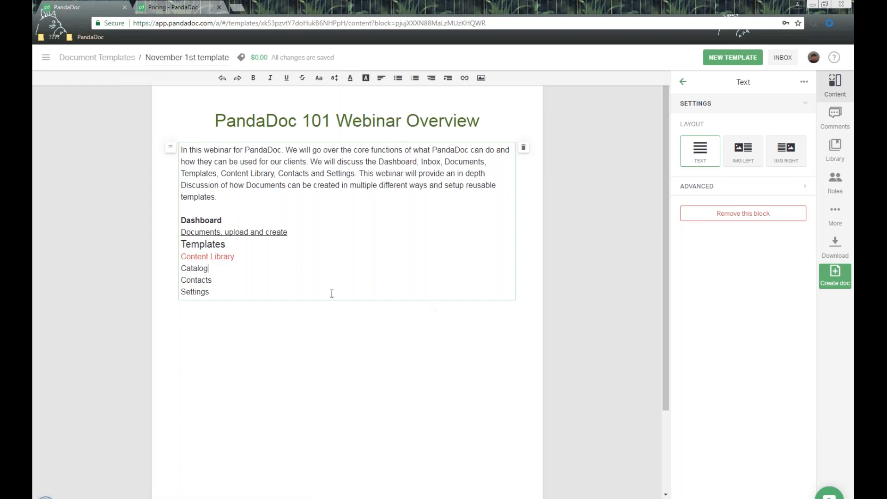
left_click_drag(266, 294, 163, 218)
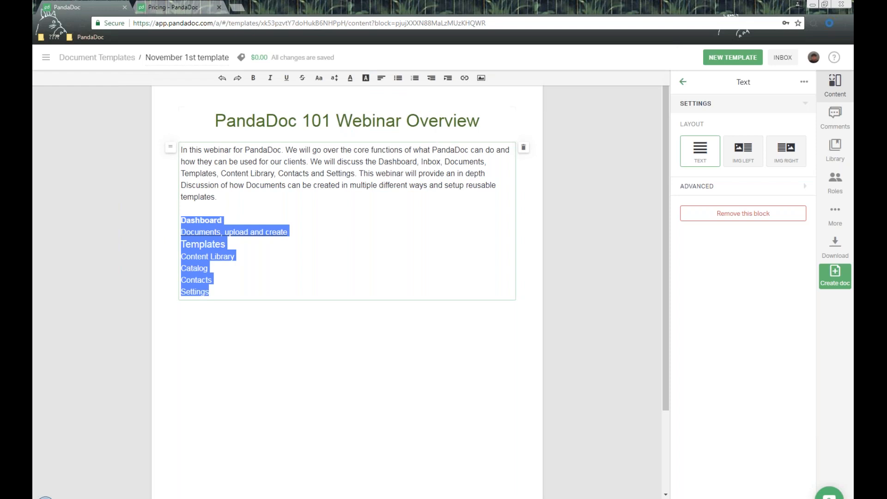
left_click(398, 77)
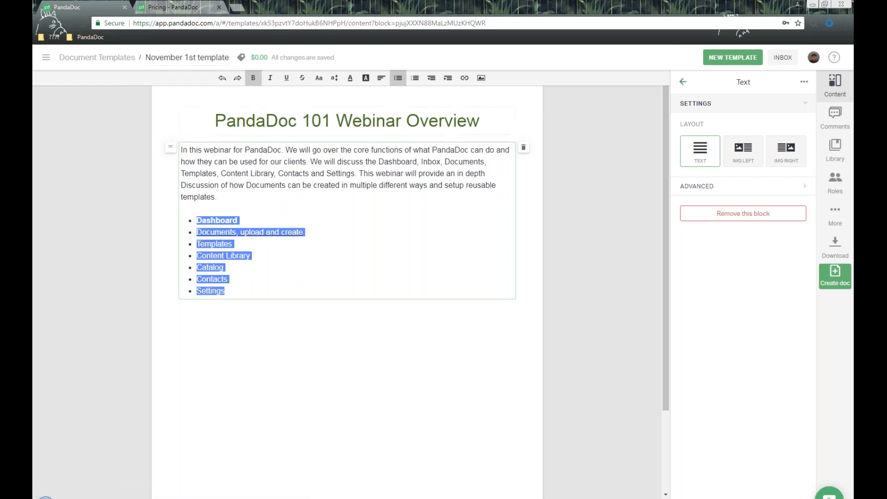
left_click(415, 78)
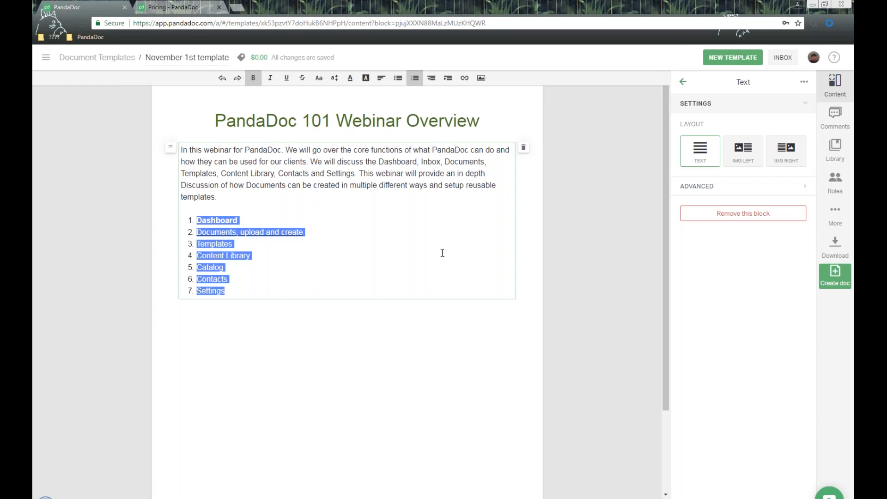
left_click(308, 249)
left_click_drag(317, 232, 199, 233)
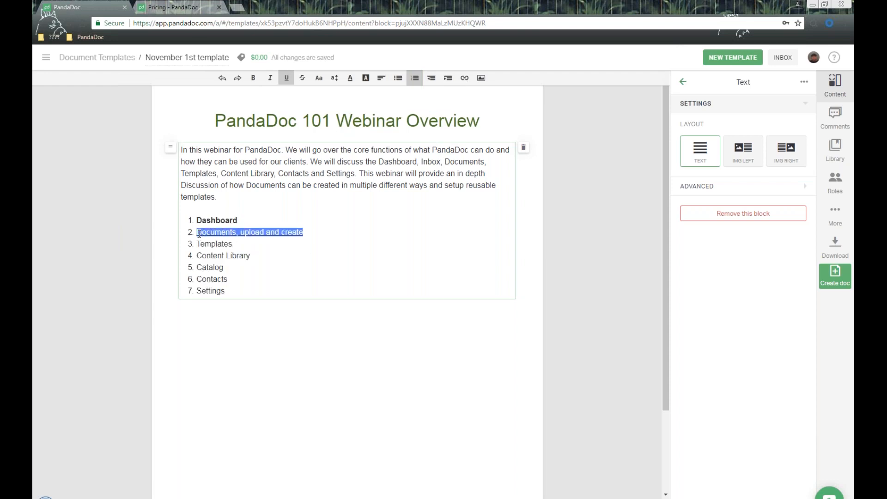
left_click(448, 78)
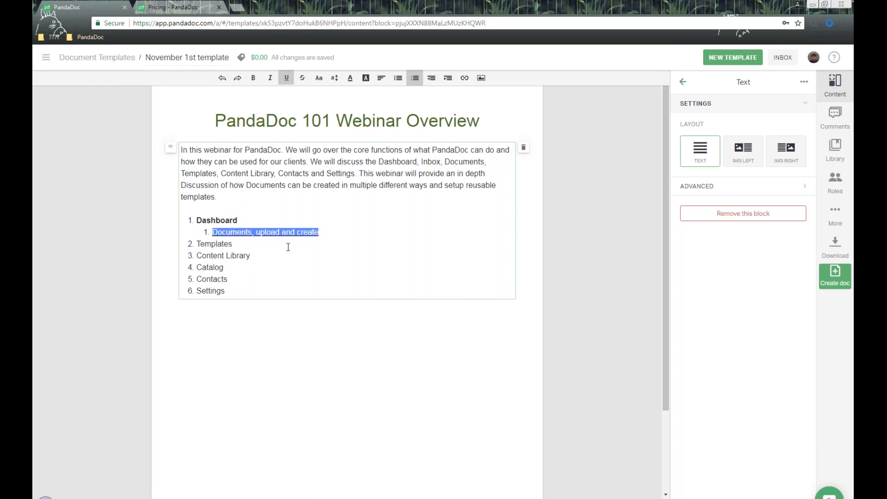
left_click(436, 82)
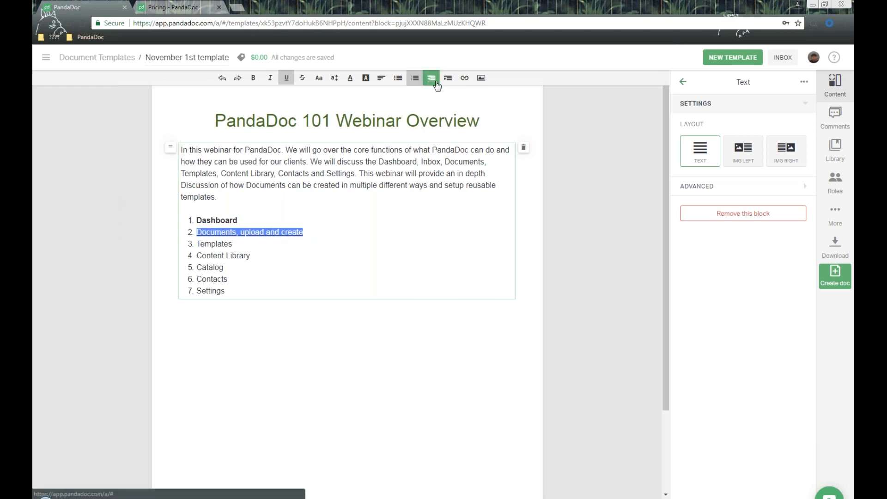
left_click(268, 200)
type("www.pandadoc.com")
left_click_drag(306, 198, 220, 201)
key("ctrl+c")
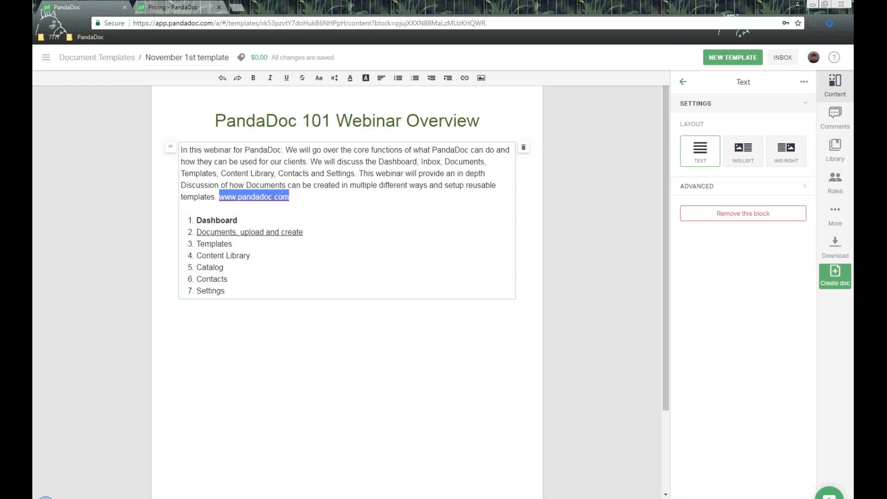
left_click(465, 77)
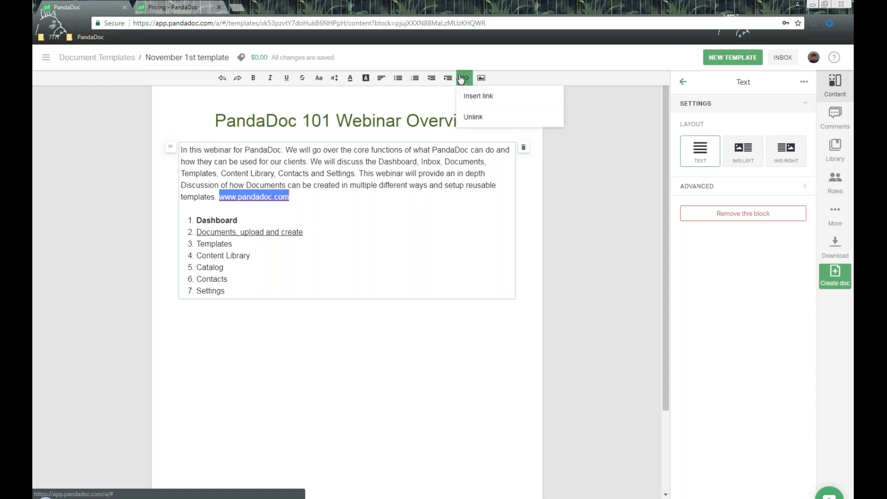
left_click(515, 104)
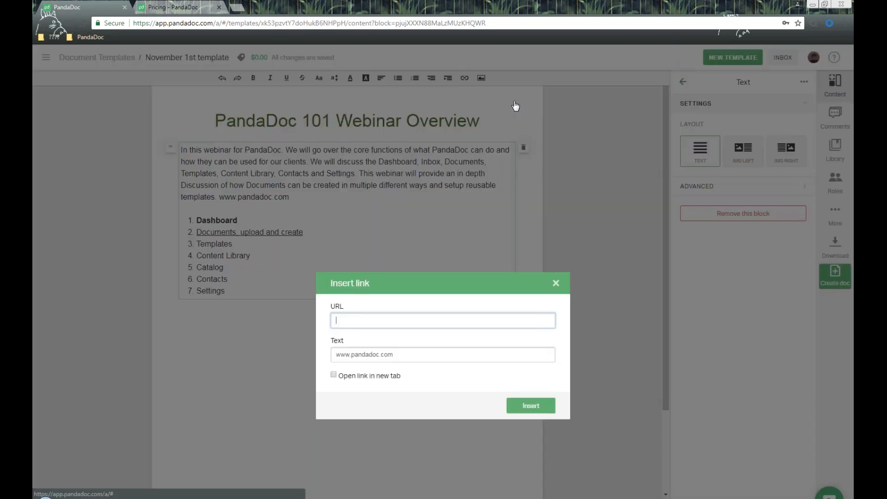
key("ctrl+v")
left_click(364, 302)
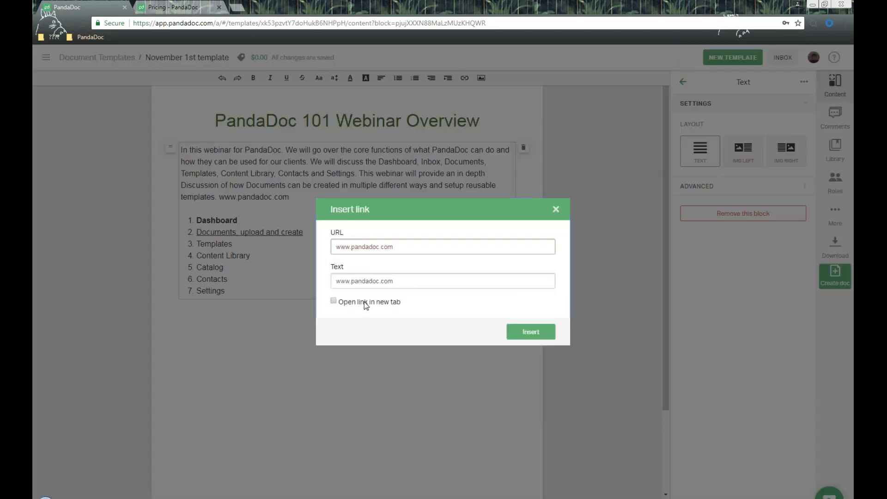
left_click(517, 332)
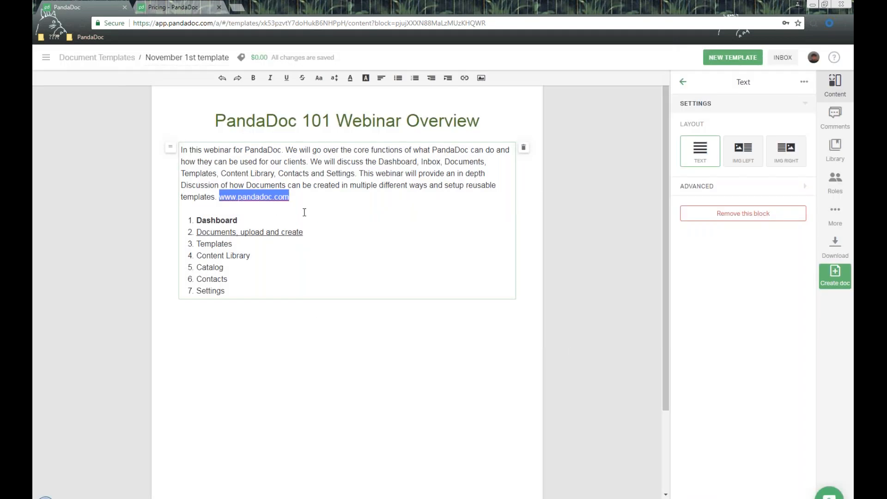
left_click(266, 201)
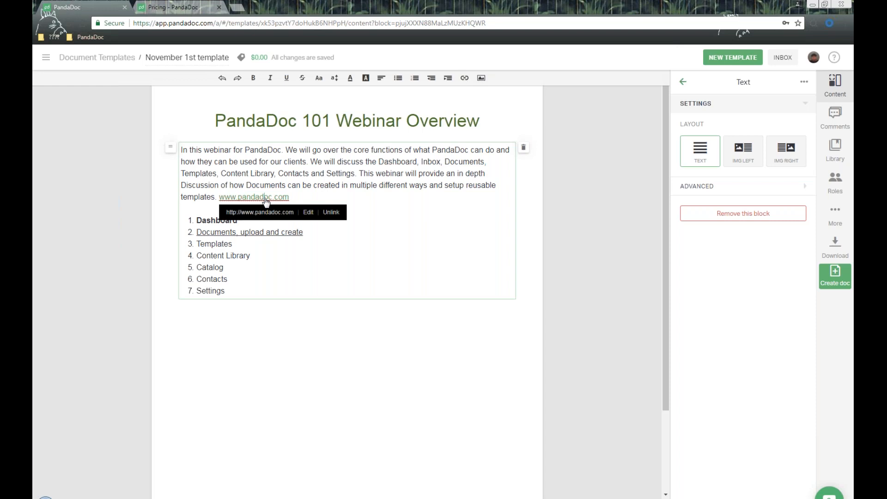
left_click(352, 193)
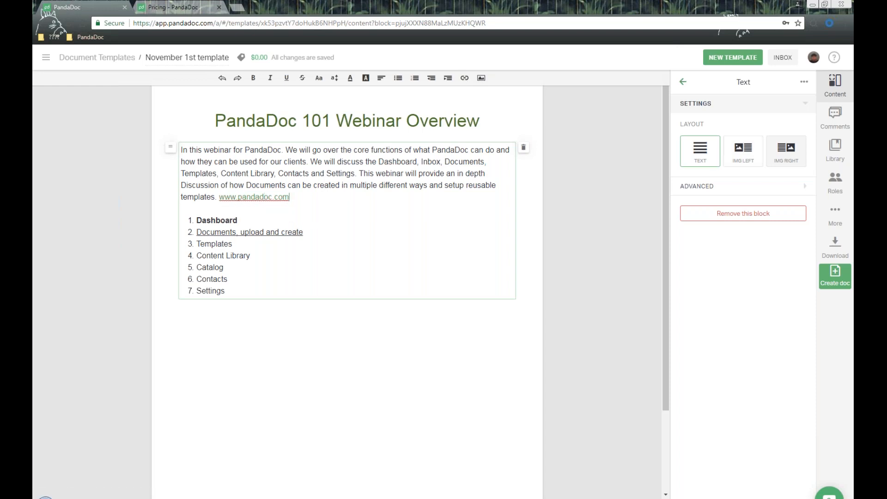
left_click(684, 83)
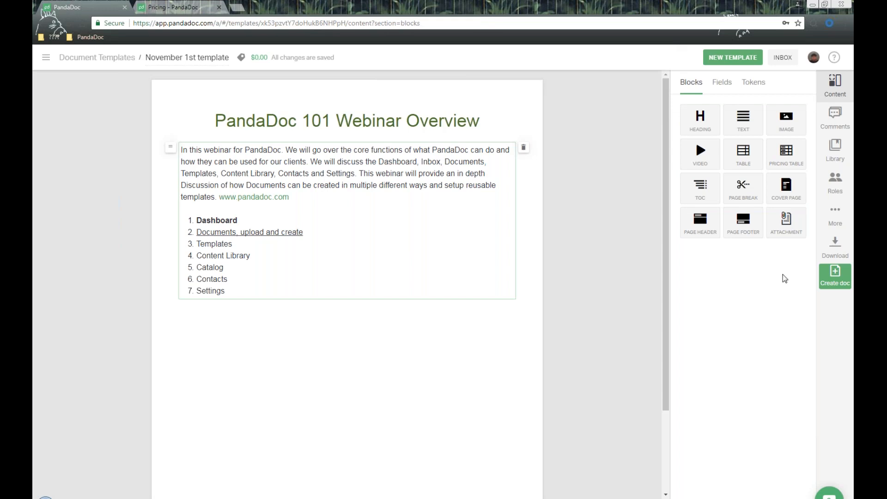
- Place a one-image block under the heading and drop the PandaDoc 'Close Smarter' banner into Add image
left_click_drag(795, 133, 351, 148)
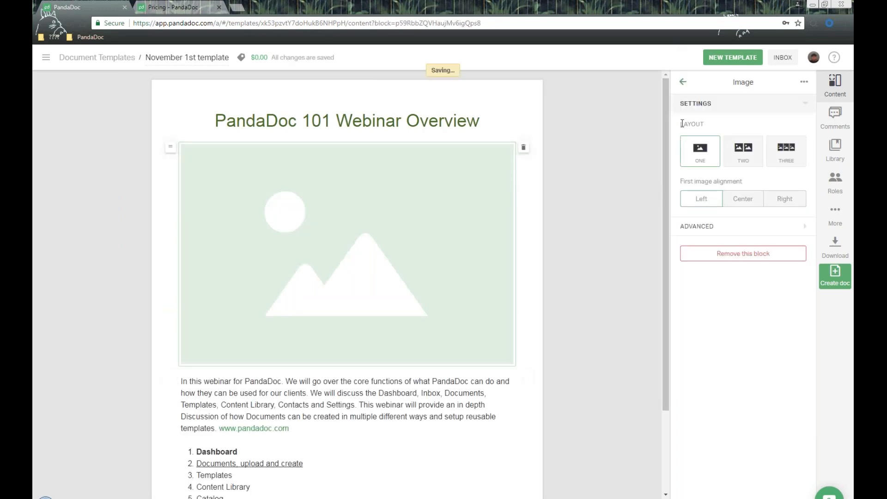
double_click(347, 254)
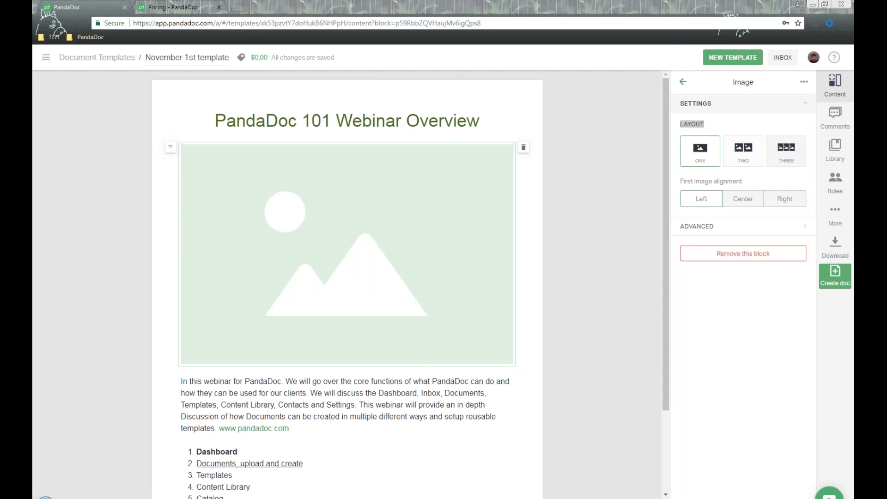
left_click(742, 161)
left_click(742, 160)
left_click(786, 153)
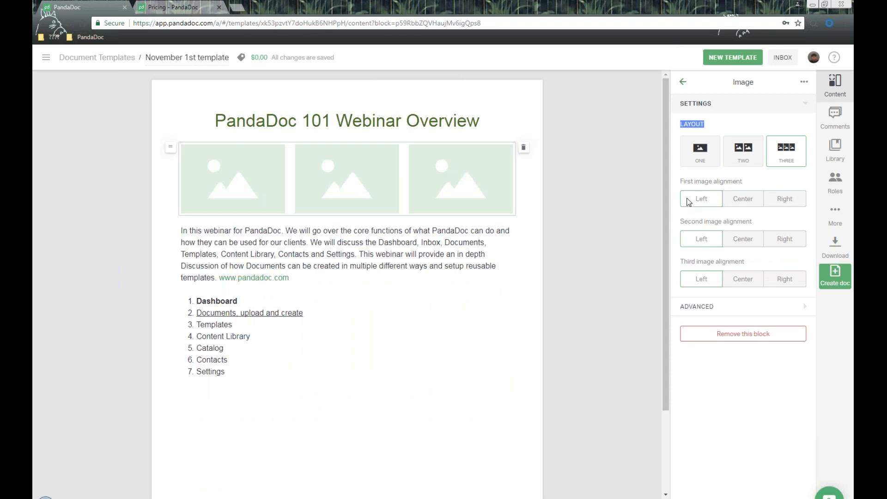
left_click_drag(741, 181, 745, 261)
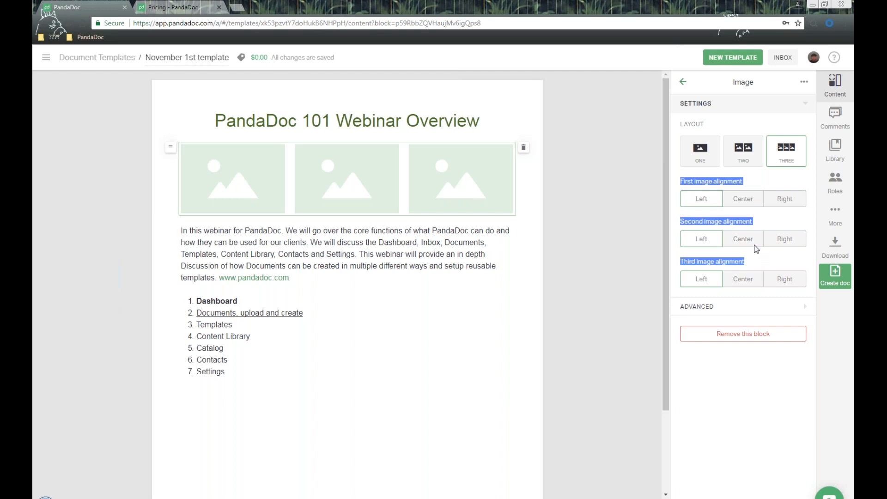
left_click(700, 150)
mouse_move(500, 262)
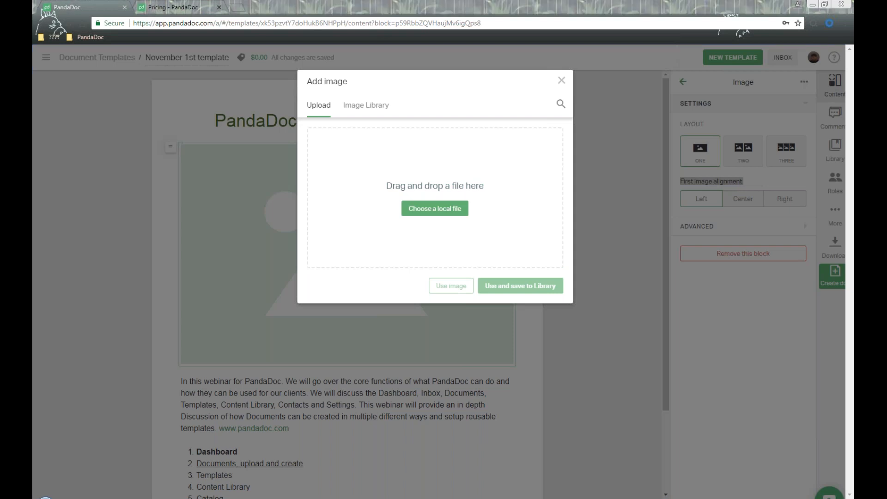
left_click_drag(828, 292, 434, 183)
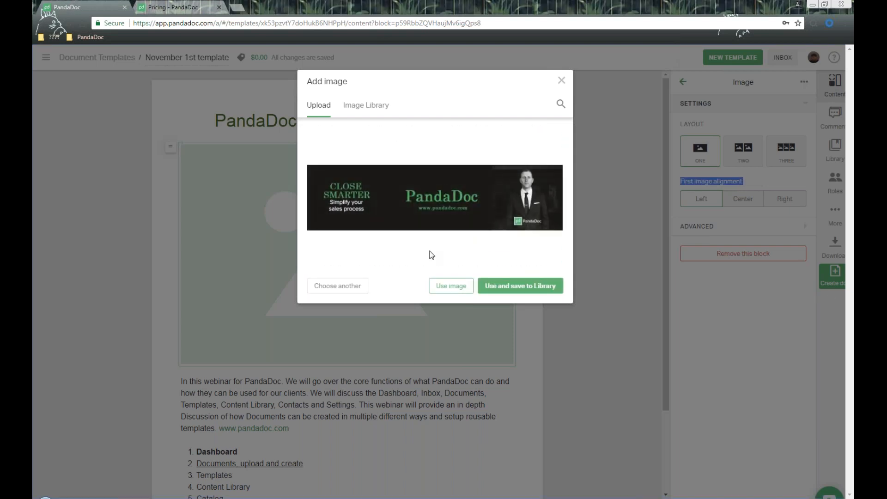
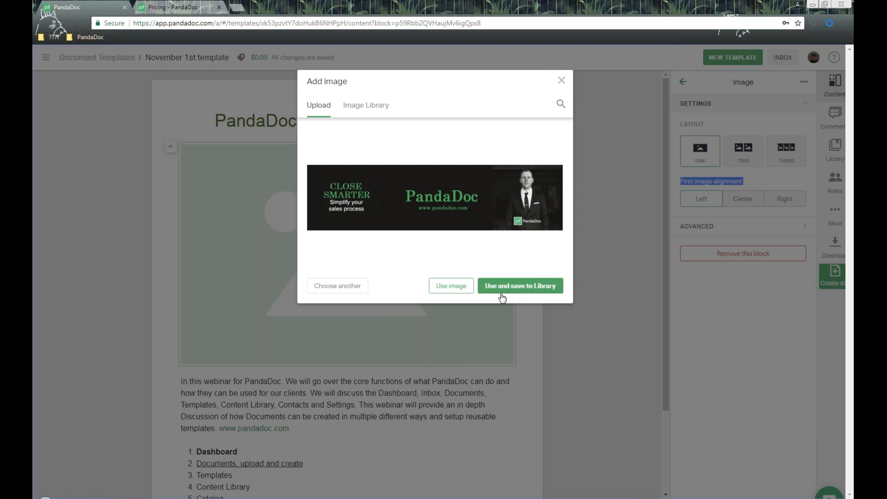
- Insert the PandaDoc 'Close Smarter' banner under the Webinar Overview heading and save it to the library
left_click(451, 285)
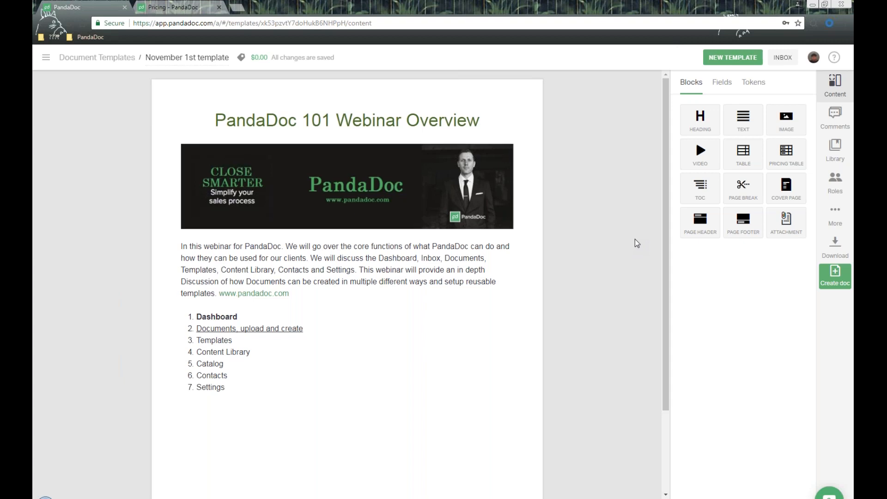
scroll(637, 243, "down", 1)
- Embed the YouTube video 'The Future of Documents - PandaDoc' below the numbered list from its URL
left_click_drag(700, 151, 399, 344)
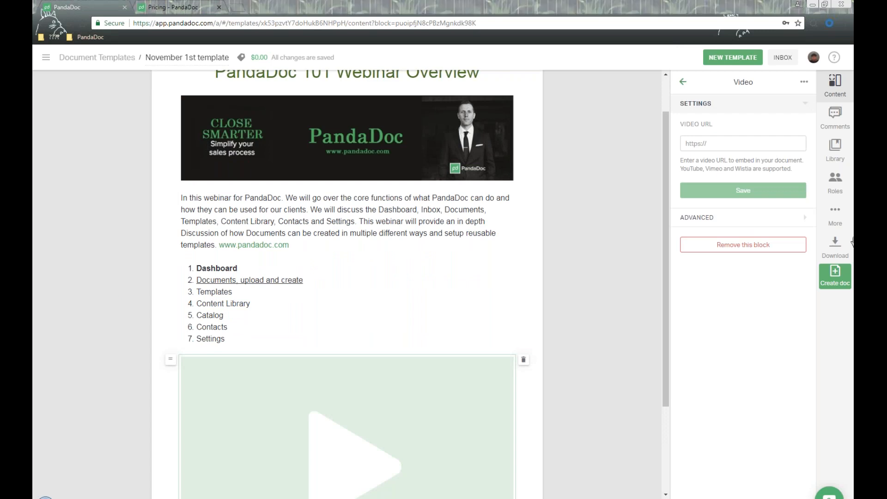
left_click(737, 147)
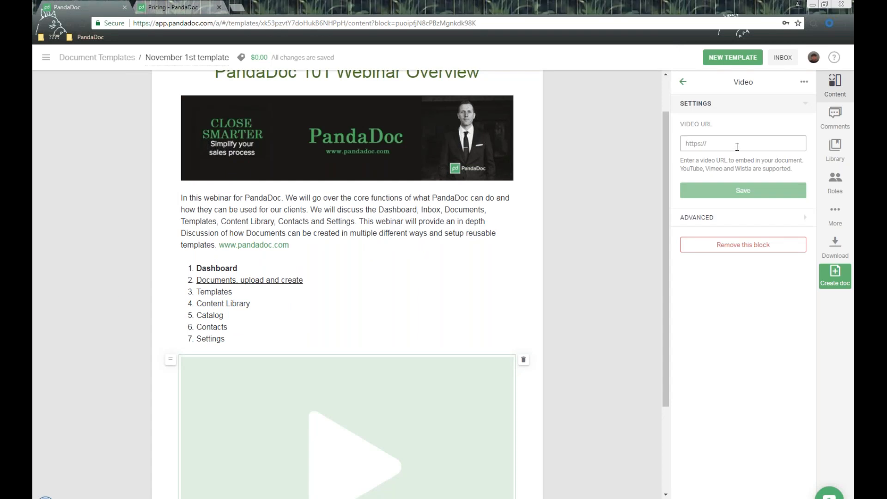
type("https://www.youtube.com/watch?v=4qpZGZfo3b4")
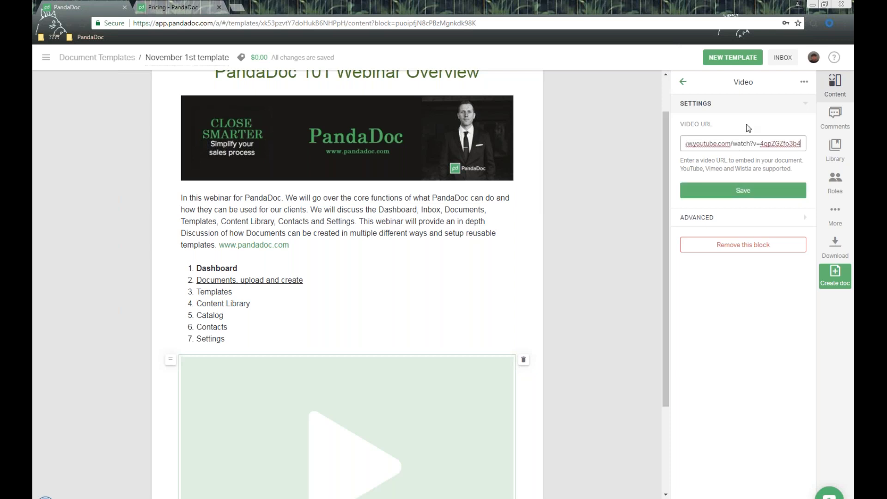
left_click(793, 196)
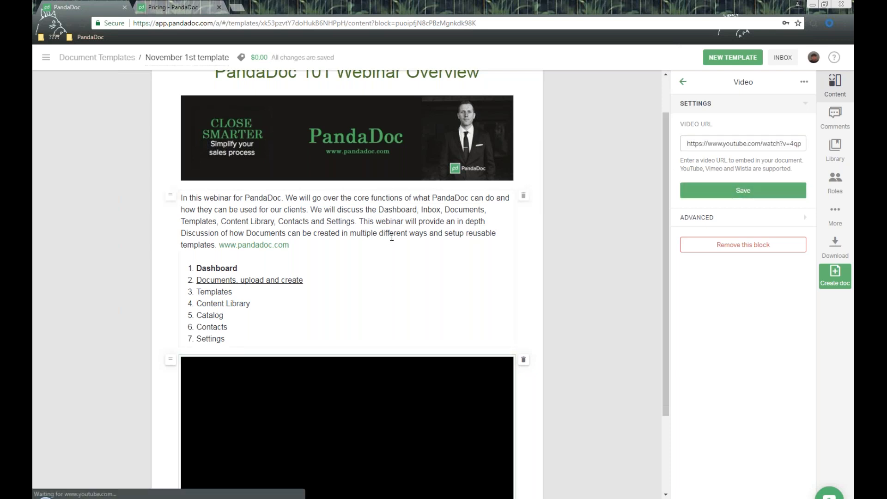
scroll(360, 339, "down", 3)
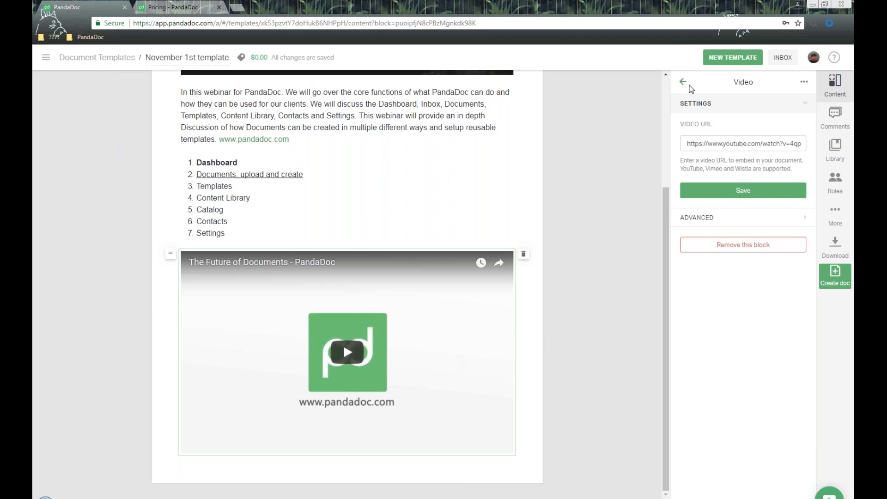
left_click(683, 82)
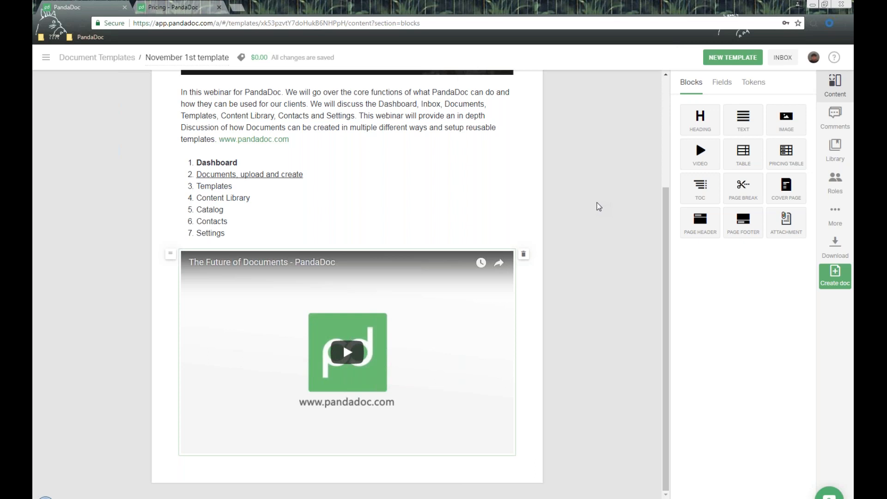
left_click_drag(744, 152, 356, 459)
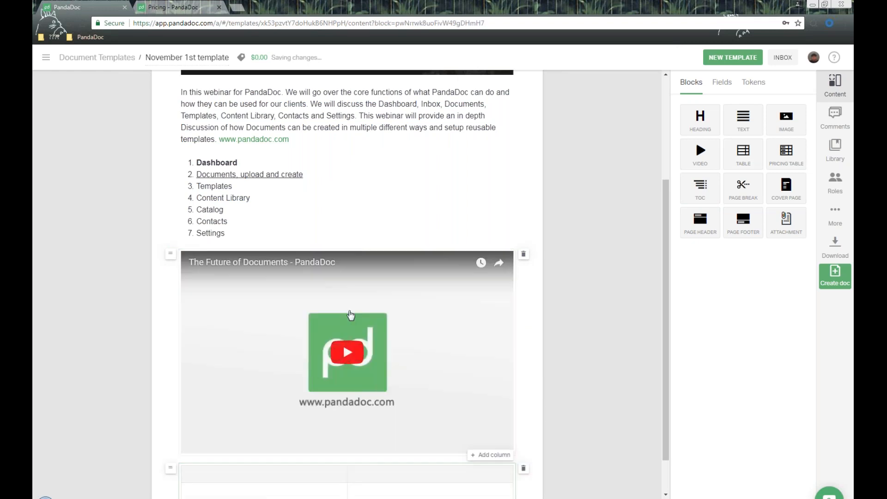
left_click(273, 437)
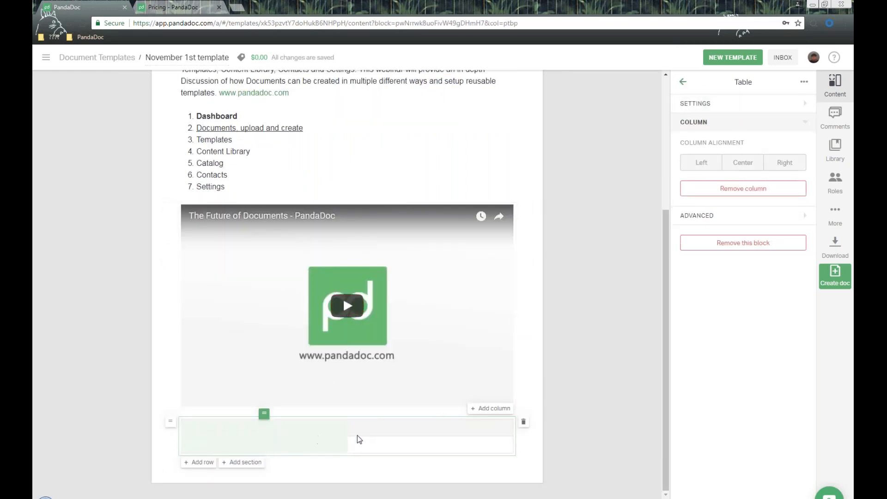
left_click(752, 102)
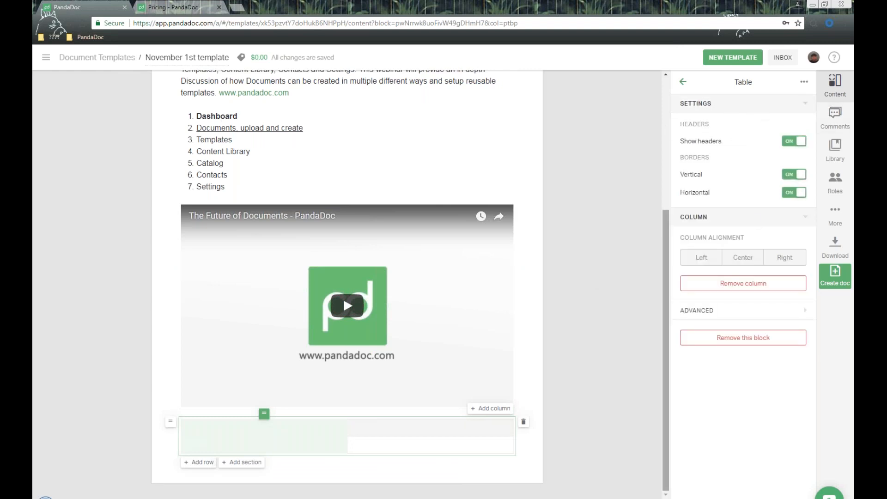
left_click(294, 426)
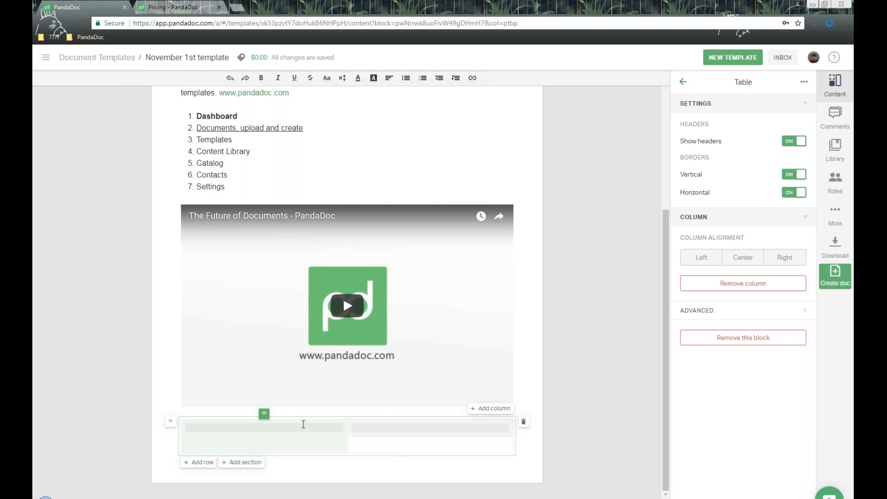
left_click(278, 77)
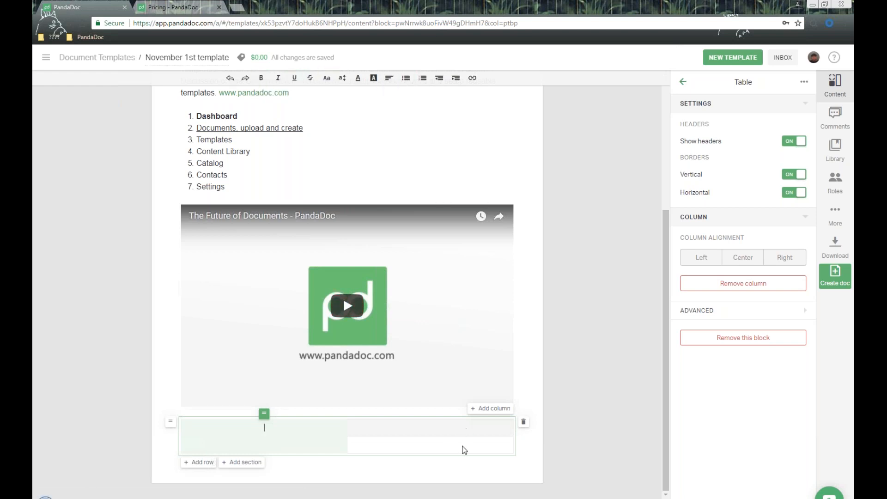
left_click(524, 422)
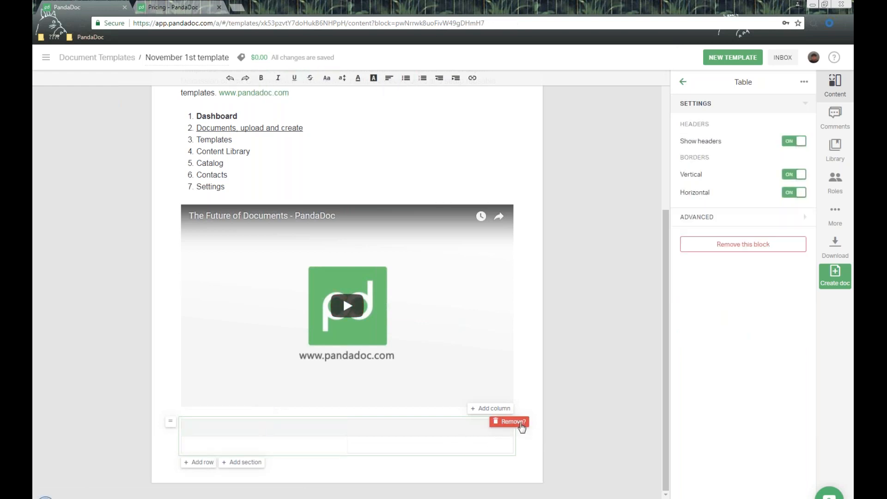
left_click(523, 426)
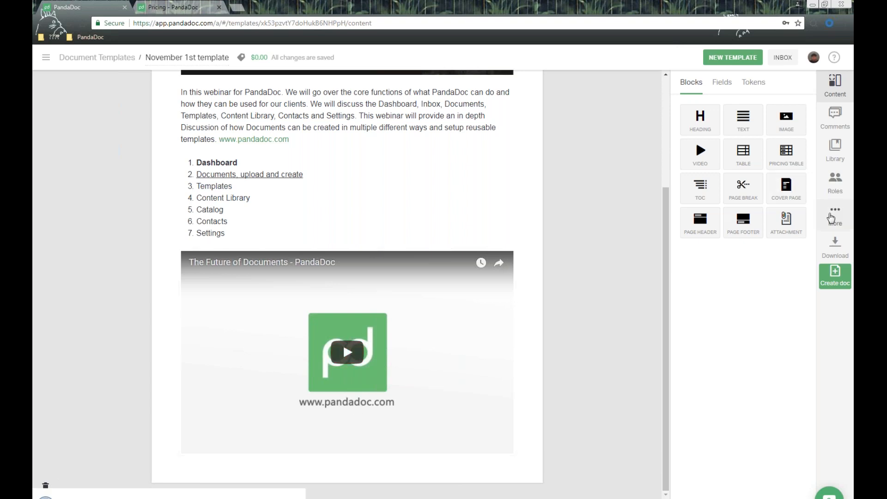
left_click(831, 225)
left_click(729, 167)
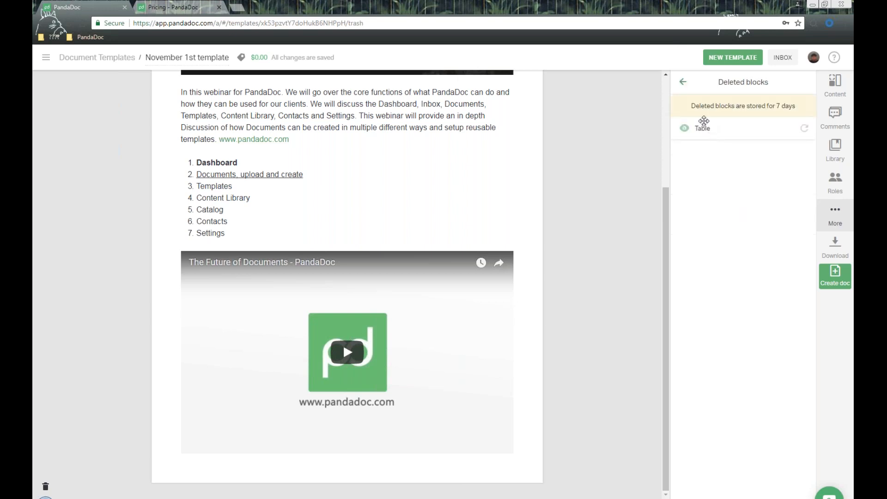
triple_click(790, 105)
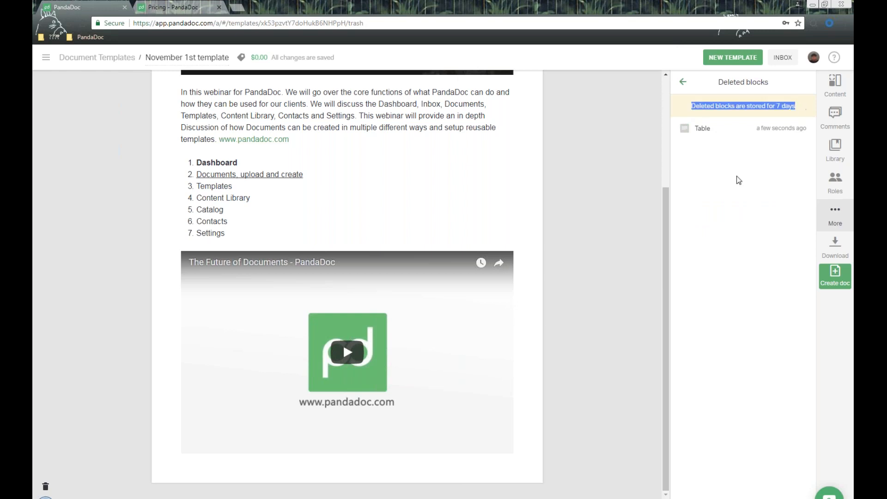
left_click_drag(686, 123, 812, 131)
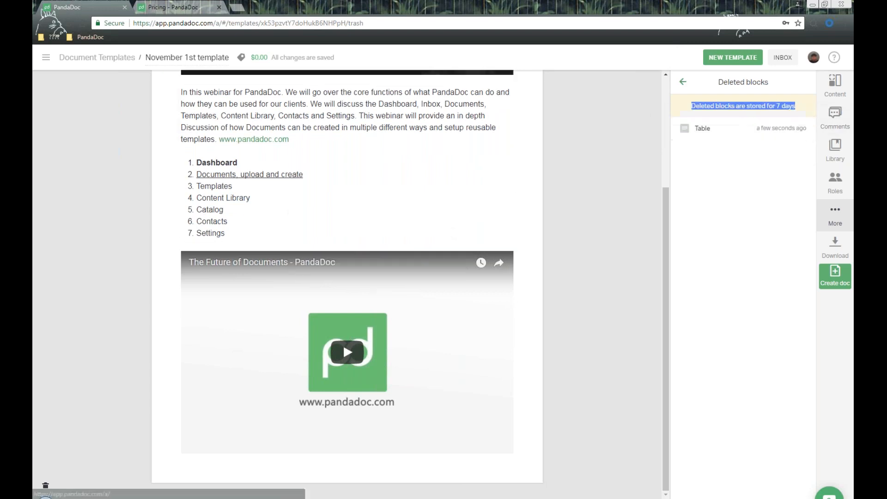
left_click(835, 85)
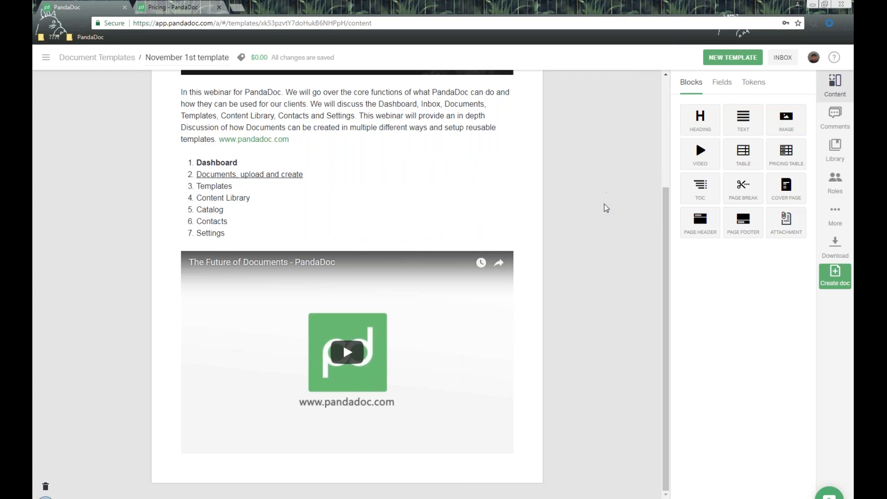
- Add a pricing table below the video with a Website Setup row from the catalog at $400.00
left_click_drag(791, 150, 367, 450)
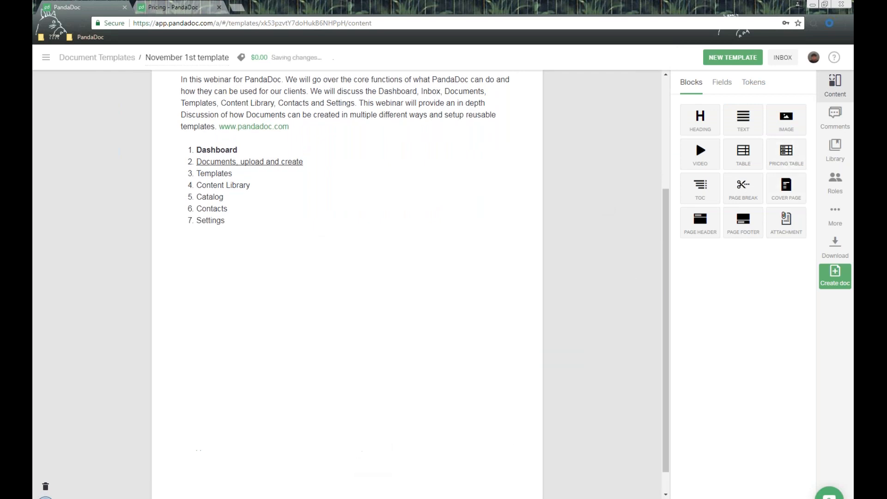
left_click(46, 57)
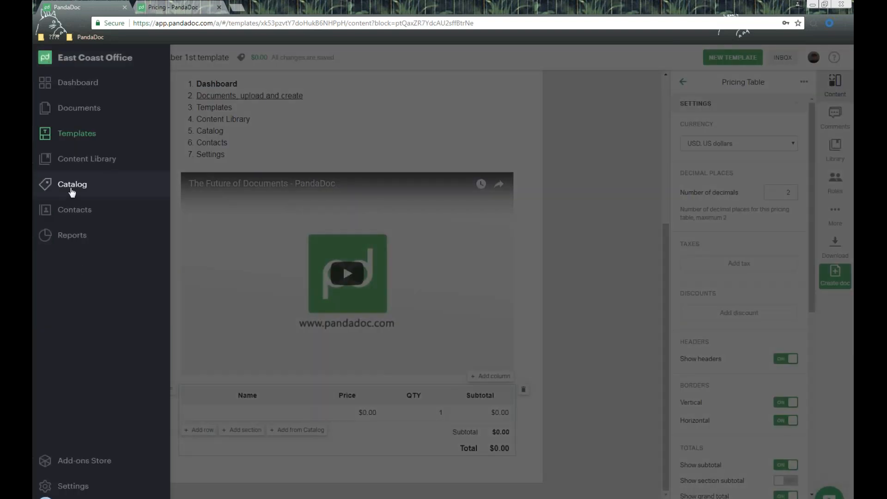
left_click(244, 413)
left_click(257, 415)
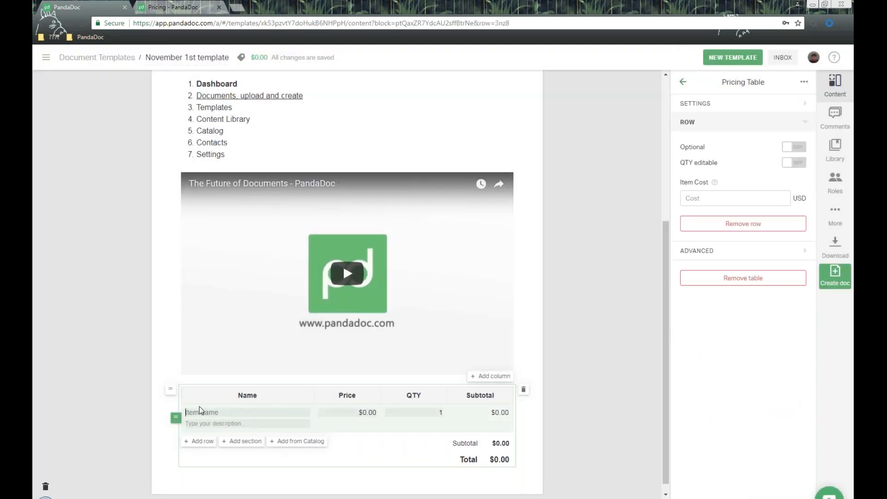
type("web")
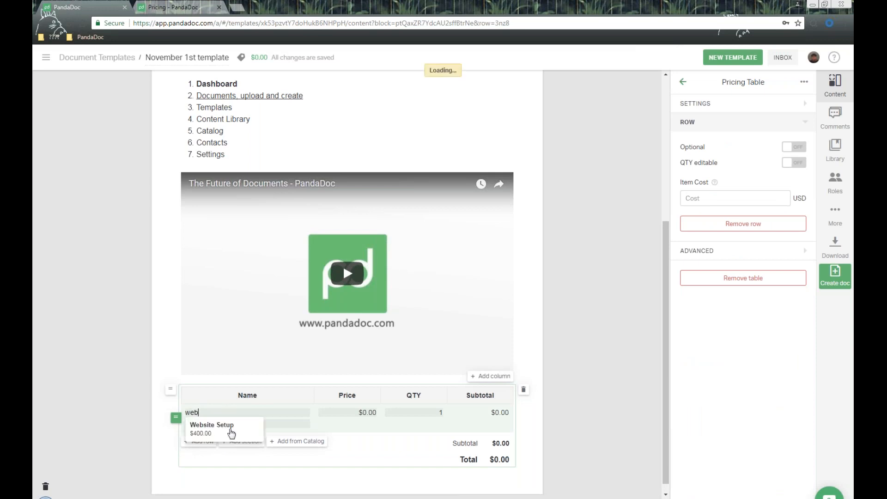
left_click(229, 430)
scroll(363, 414, "down", 1)
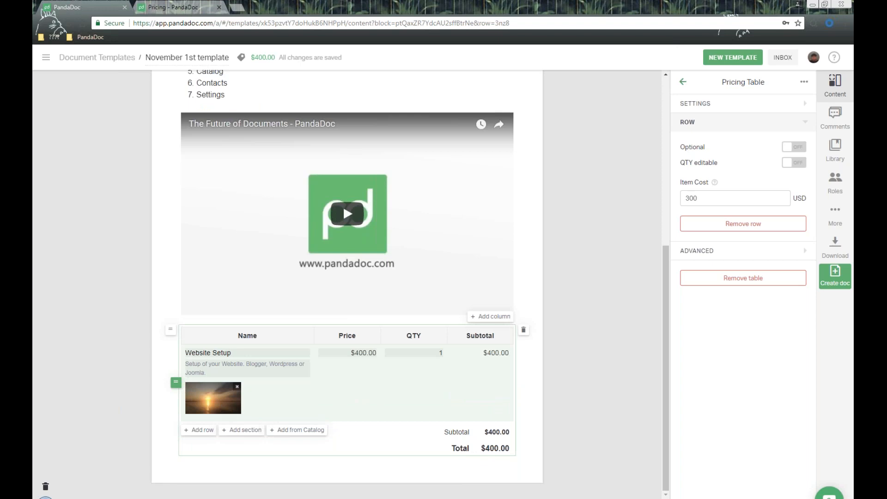
left_click(271, 334)
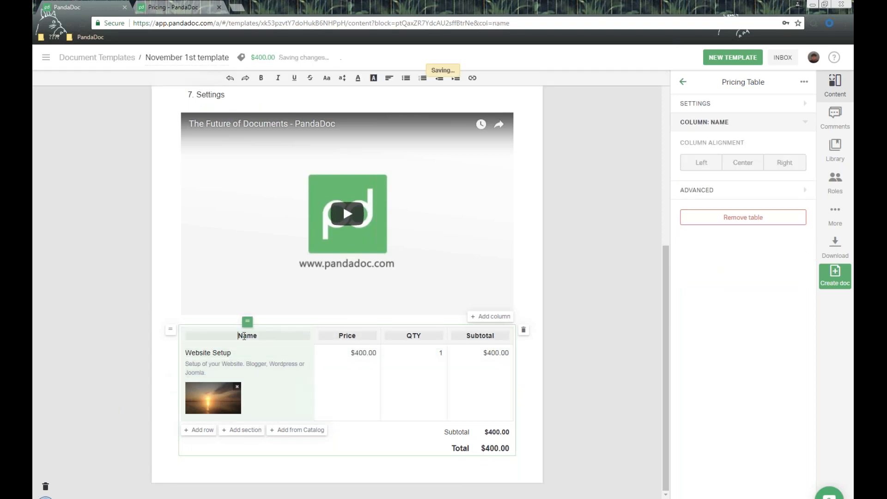
left_click(719, 106)
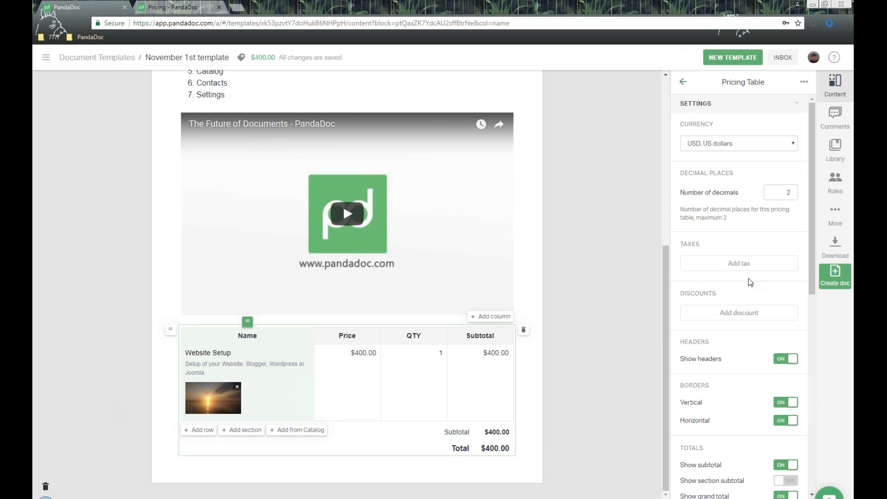
double_click(726, 127)
left_click_drag(687, 175, 735, 174)
scroll(690, 211, "down", 1)
left_click_drag(686, 194, 724, 198)
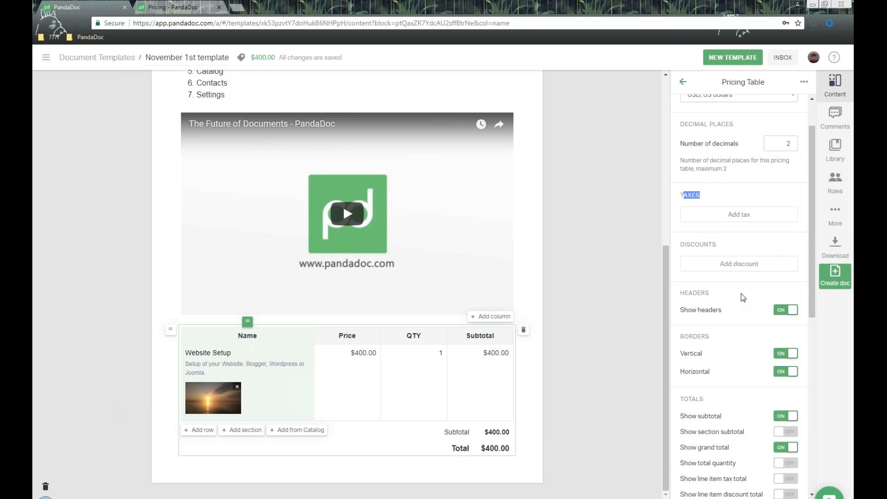
scroll(750, 283, "down", 1)
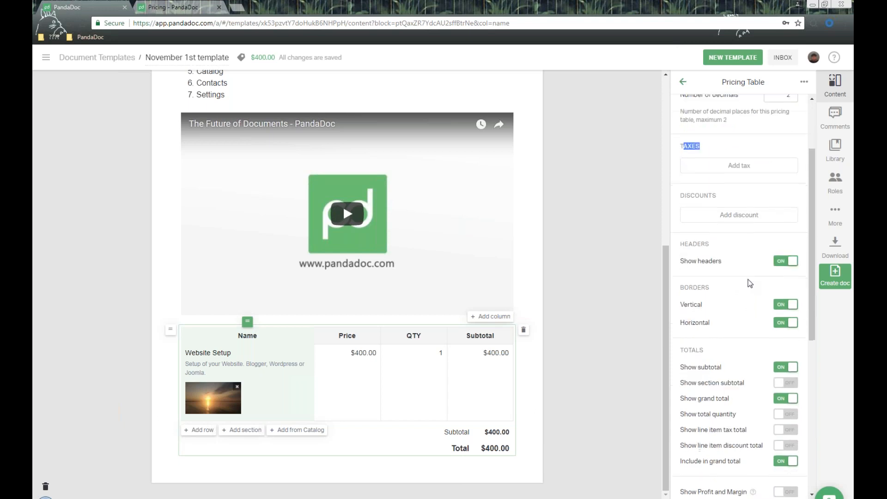
left_click(686, 244)
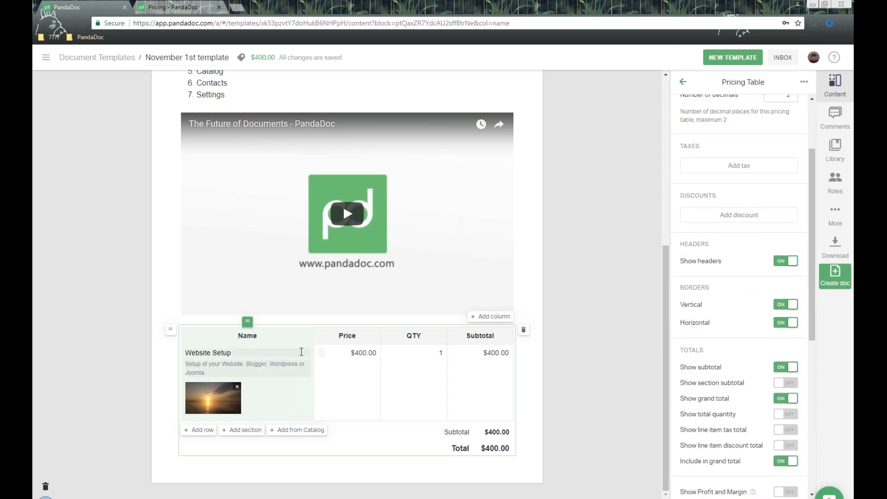
left_click_drag(685, 243, 711, 243)
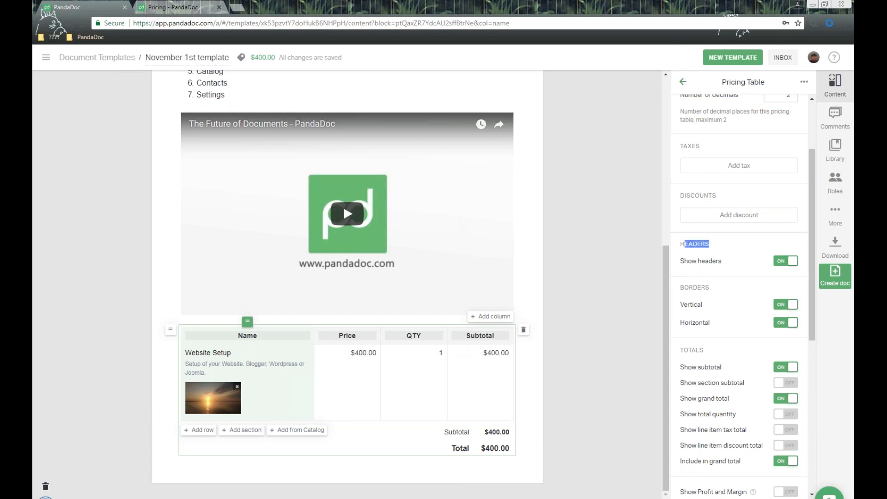
scroll(740, 268, "down", 2)
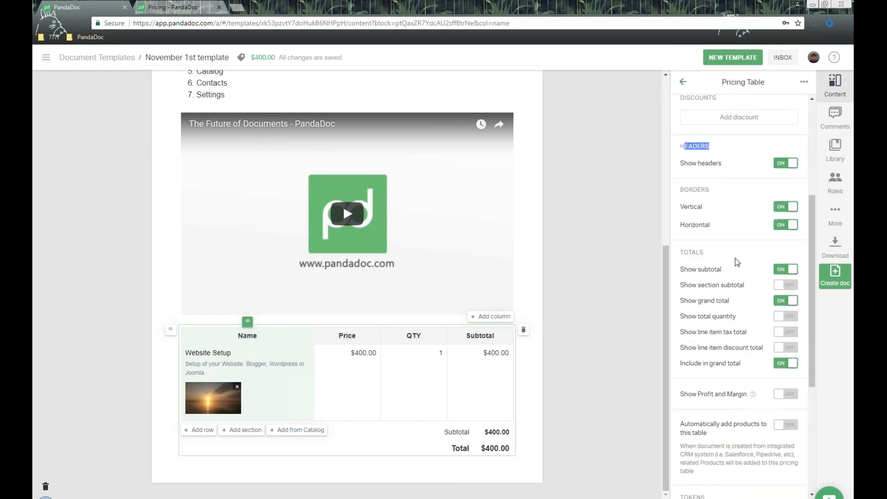
left_click_drag(681, 189, 719, 206)
scroll(719, 188, "down", 1)
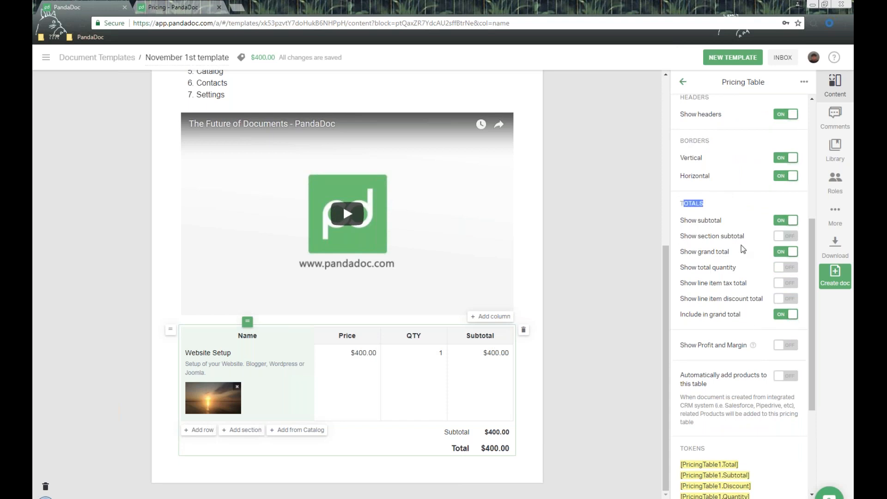
left_click(277, 336)
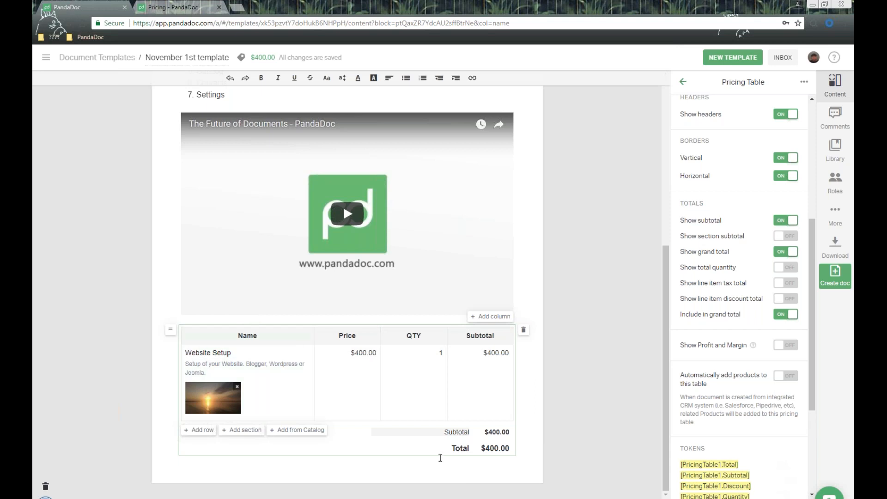
- Relabel the pricing table's Total row as 'This is what you will pay:'
left_click(441, 430)
double_click(452, 446)
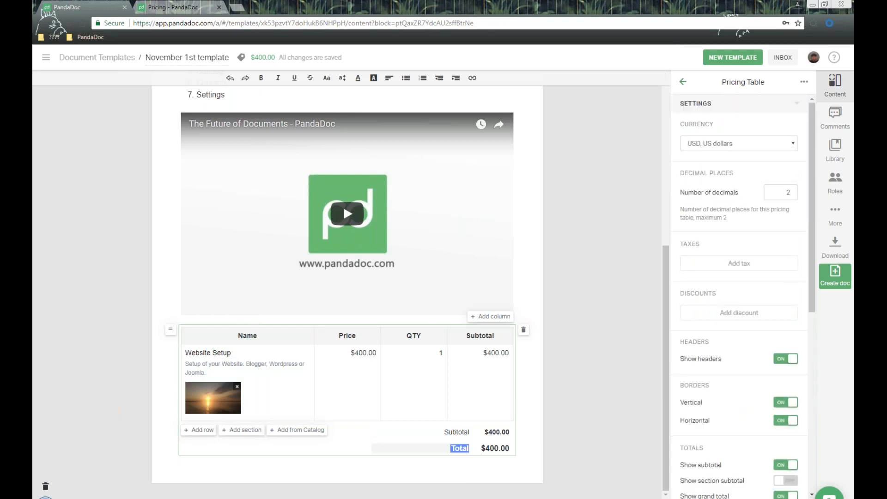
type("This is wit")
key("BackSpace")
key("BackSpace")
key("BackSpace")
type("what you wil")
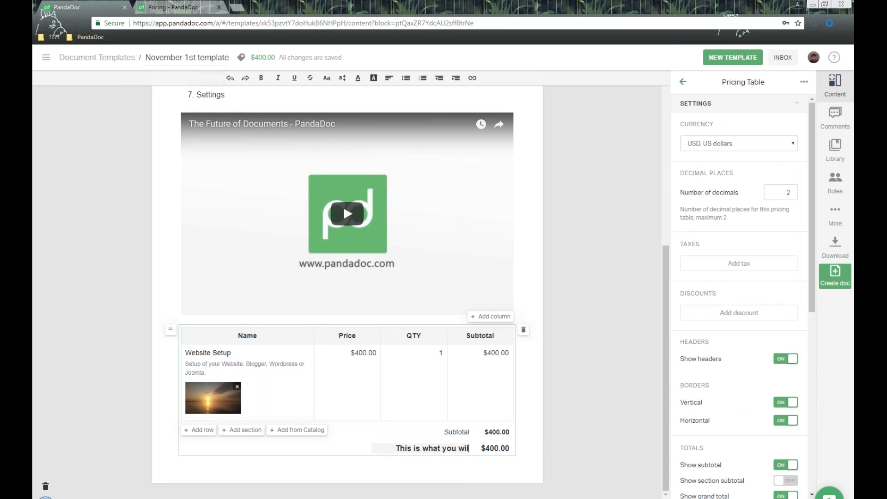
type("l pay:")
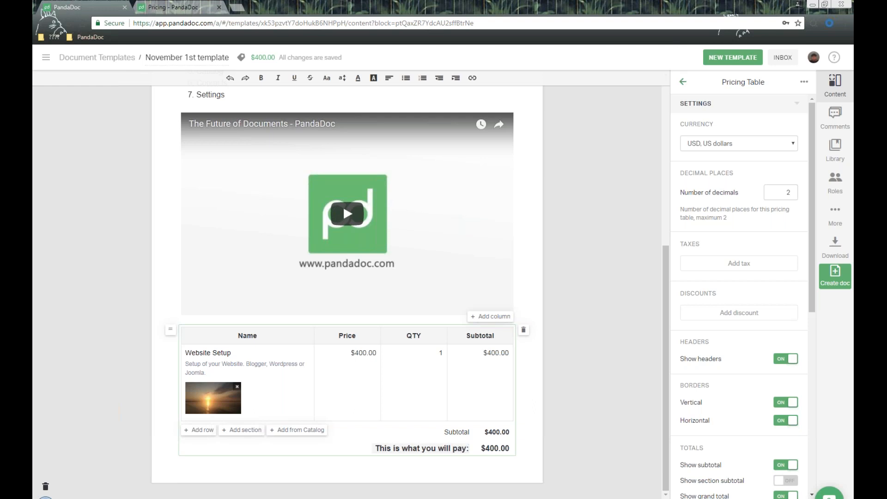
scroll(778, 330, "down", 6)
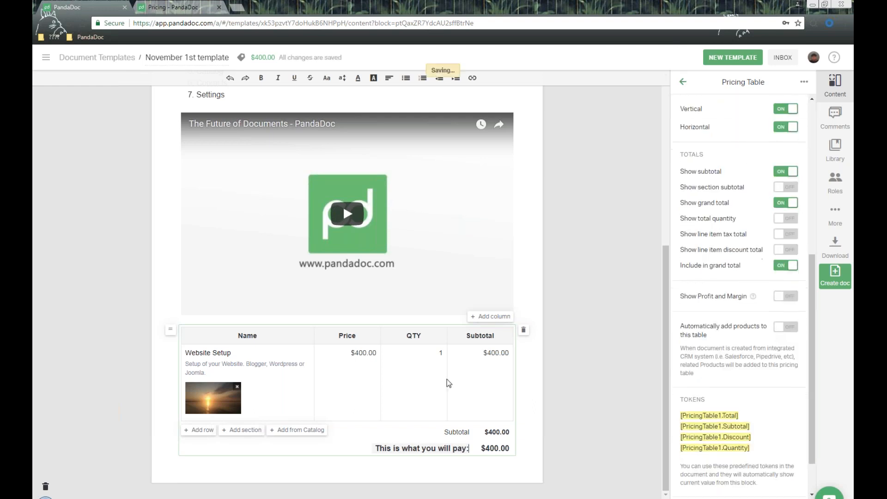
scroll(692, 144, "up", 6)
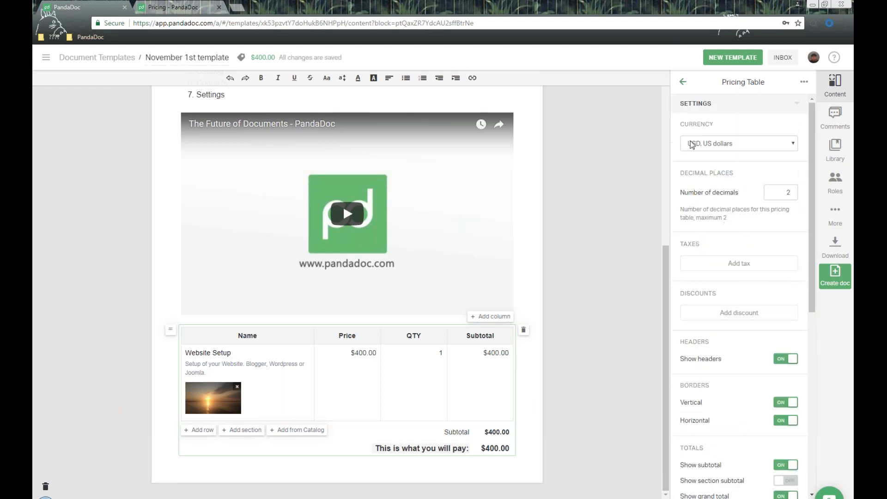
left_click(683, 81)
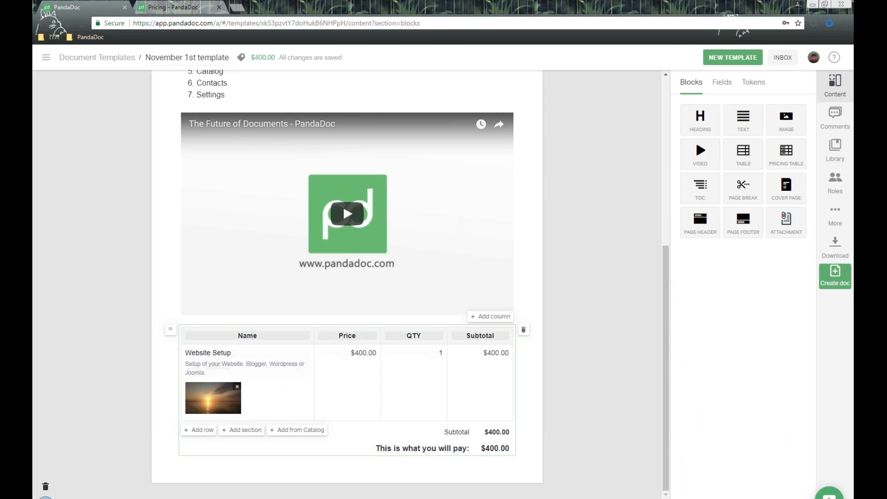
- Add a Time of Completion column, showing 4 days, to the pricing table
left_click(290, 340)
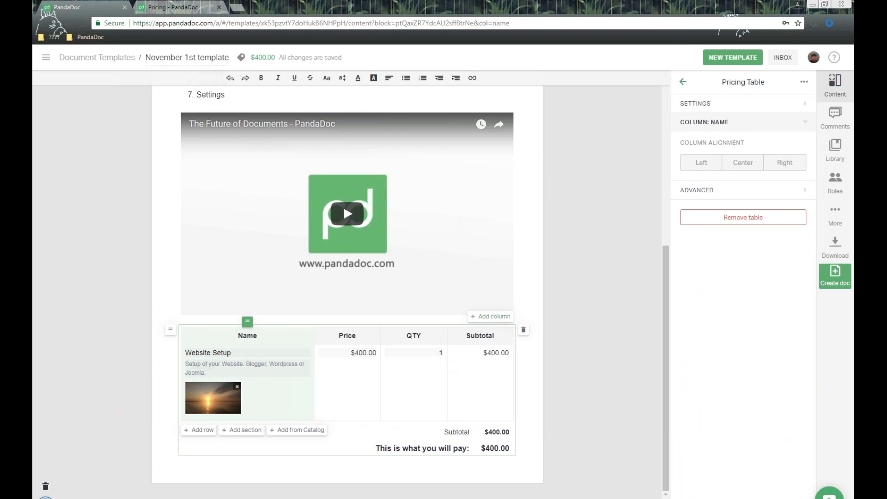
left_click(492, 318)
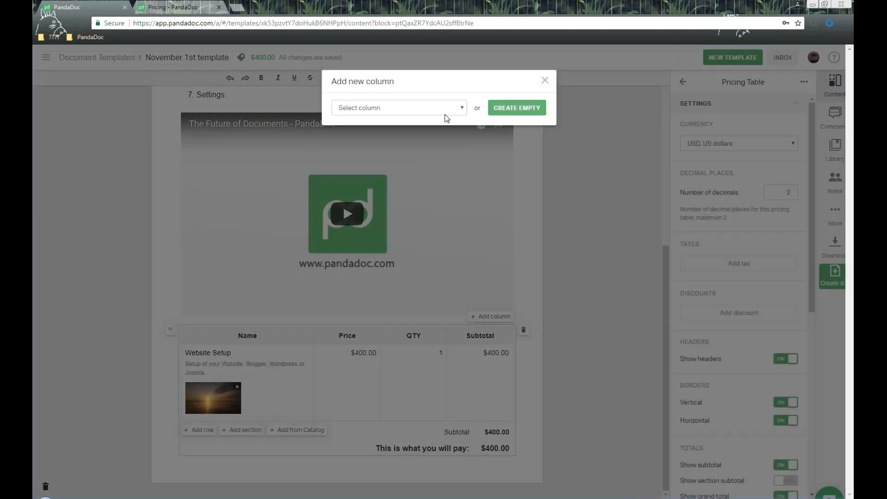
left_click(445, 108)
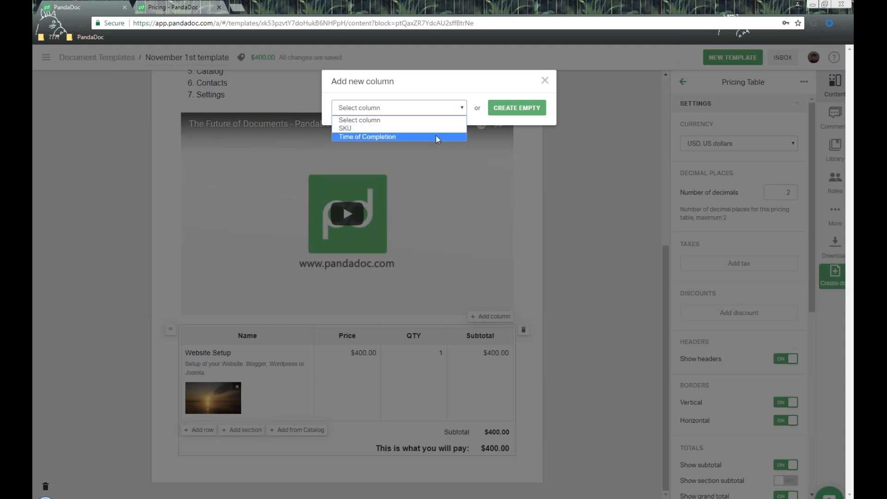
left_click(436, 137)
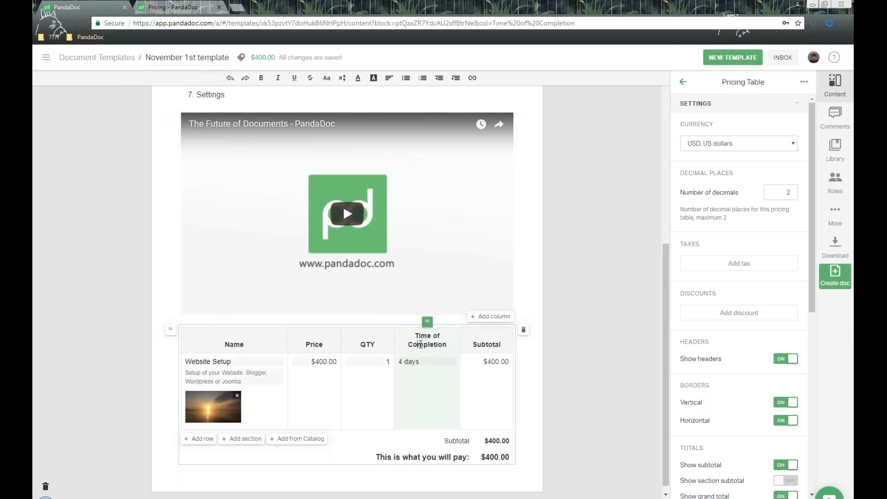
- Move the Time of Completion column next to Name and narrow the Name column
left_click(420, 344)
left_click_drag(427, 321, 337, 339)
left_click(271, 344)
left_click_drag(280, 341, 273, 342)
left_click(316, 370)
left_click(263, 341)
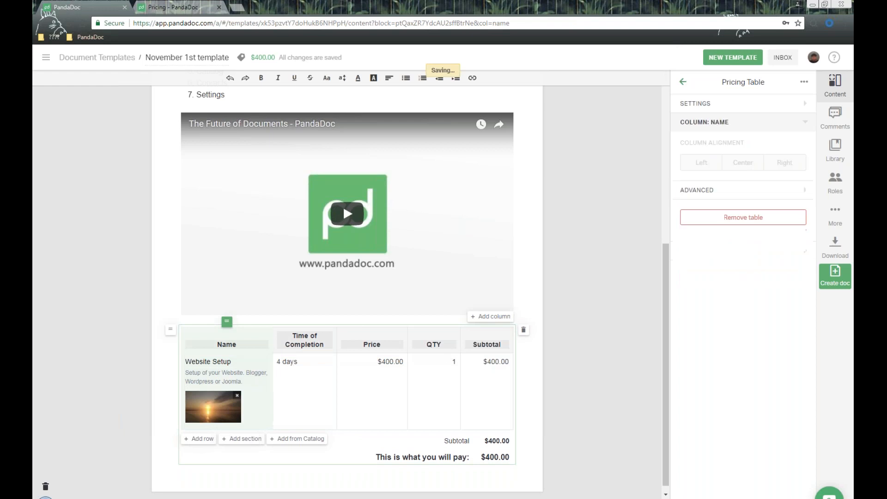
left_click(683, 82)
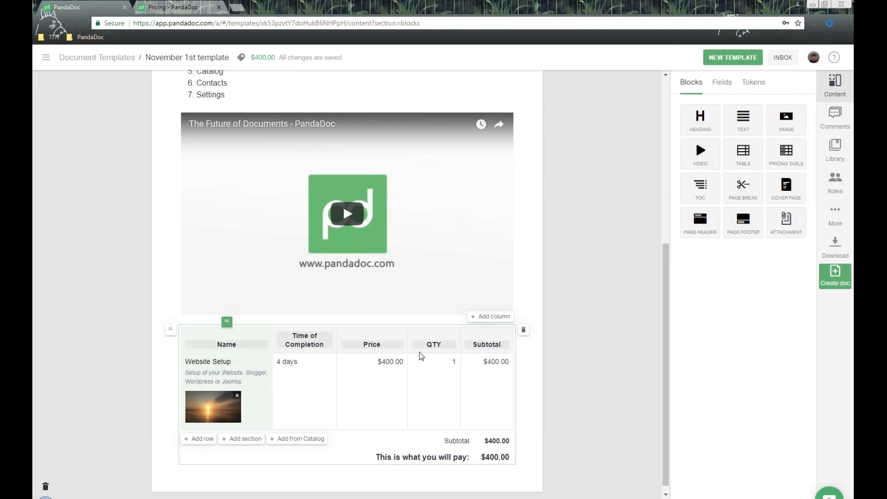
- Insert a table of contents below the banner with Headings 1 off, followed by a heading block
scroll(421, 356, "down", 1)
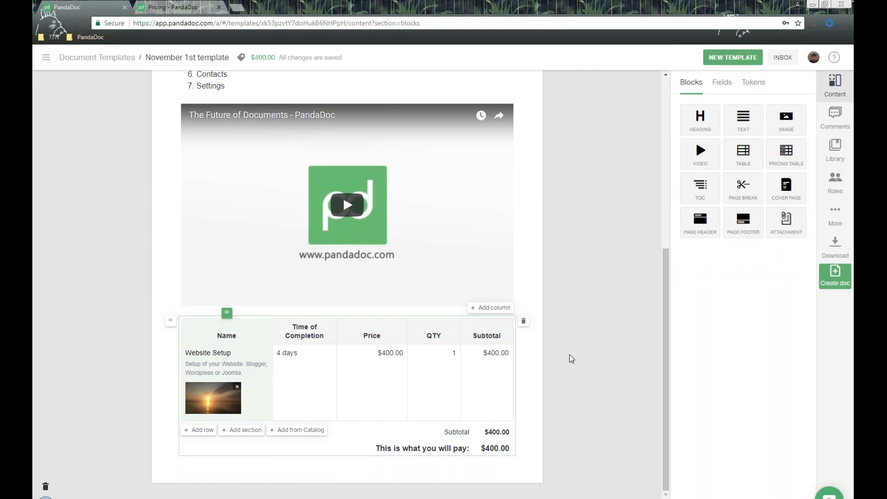
scroll(589, 325, "up", 6)
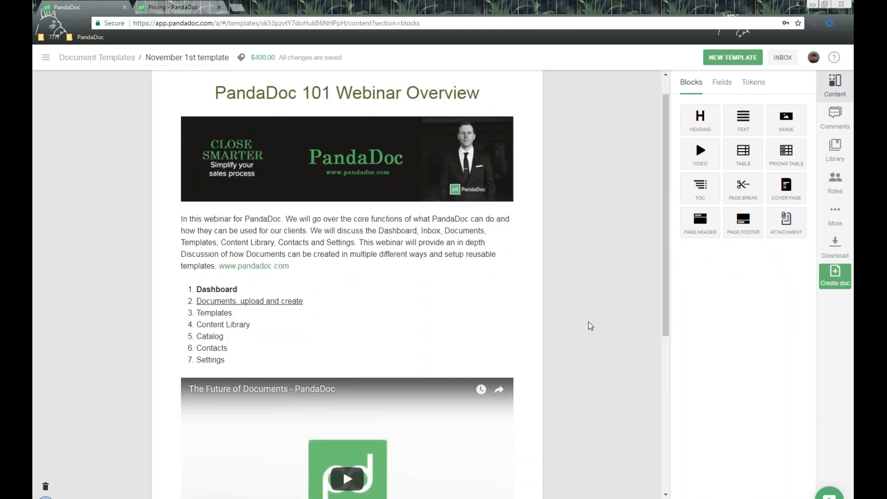
scroll(588, 325, "down", 1)
left_click_drag(698, 196, 393, 205)
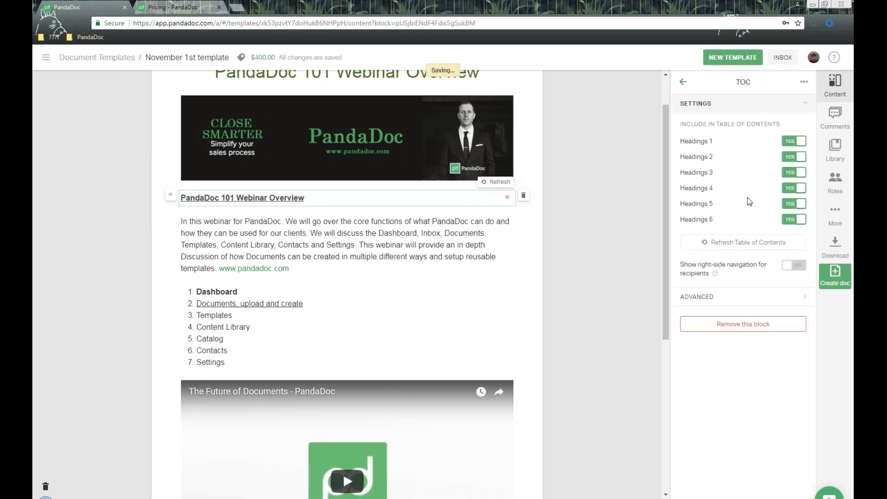
left_click_drag(711, 124, 778, 123)
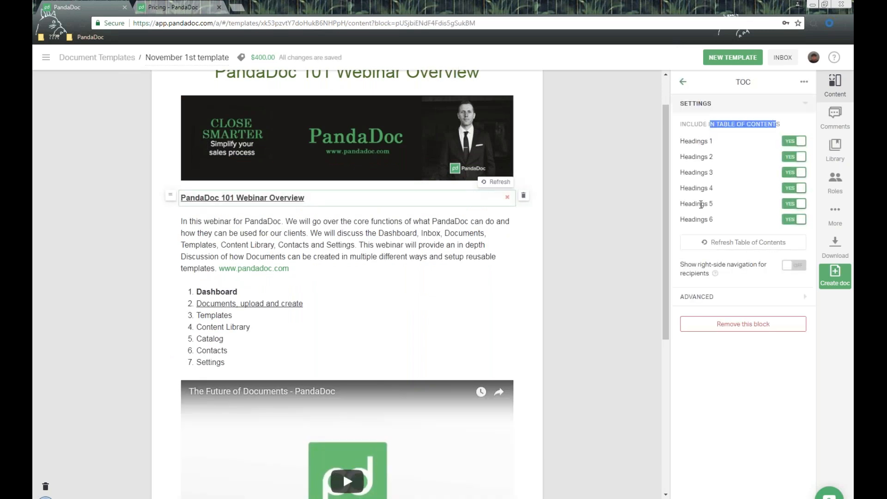
left_click(794, 141)
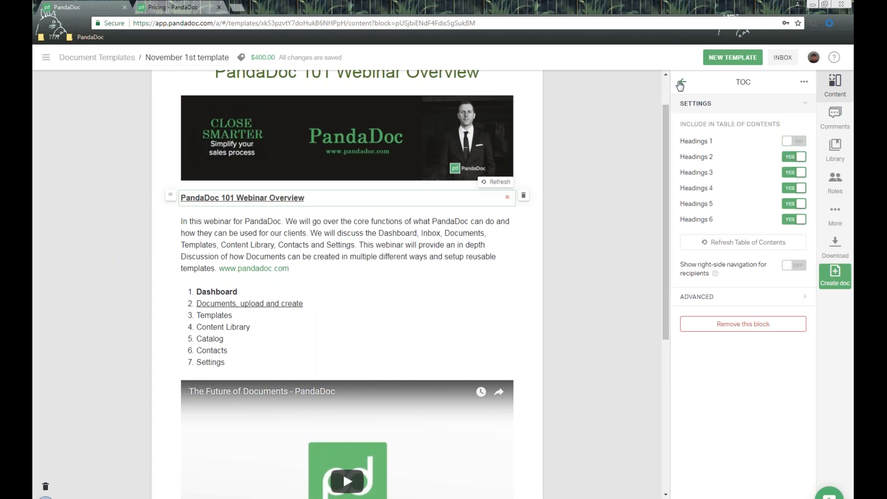
left_click(682, 83)
left_click_drag(693, 121, 423, 212)
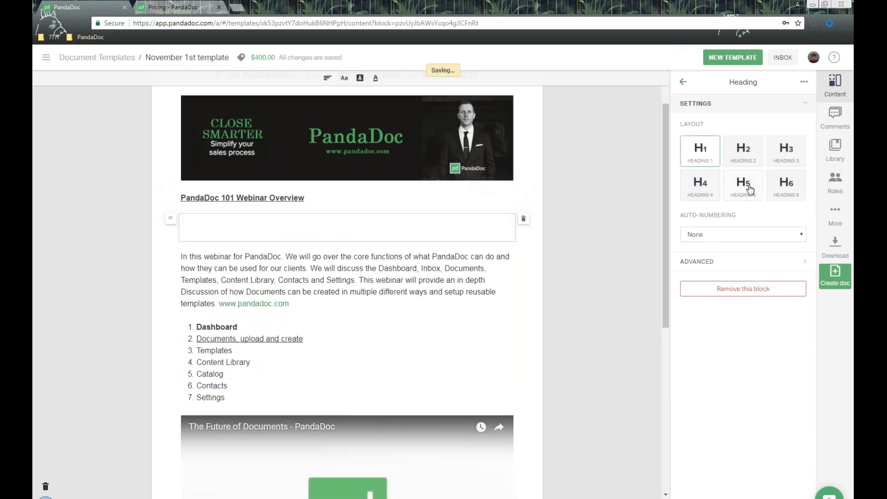
- Make the first heading an H3 'About Us Information' with 1. 2. 3. auto-numbering
left_click(786, 150)
left_click(289, 223)
type("About Us Information")
key("BackSpace")
key("BackSpace")
type("nformation:")
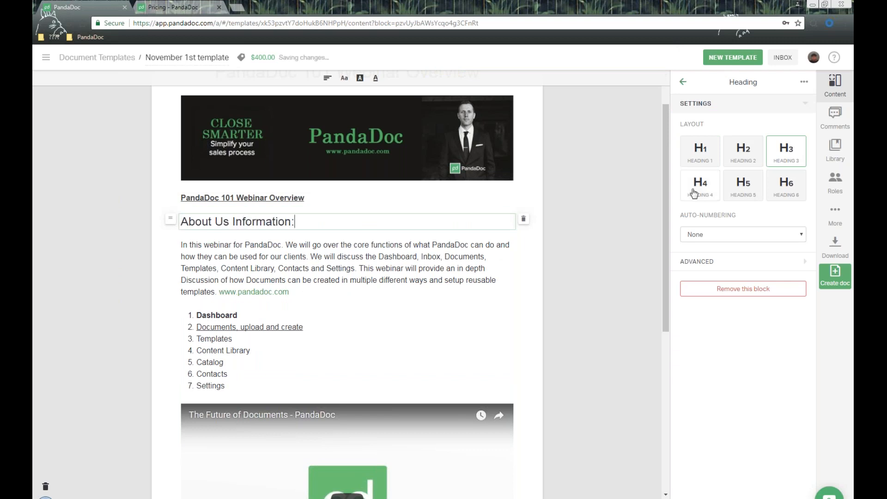
left_click_drag(687, 216, 736, 216)
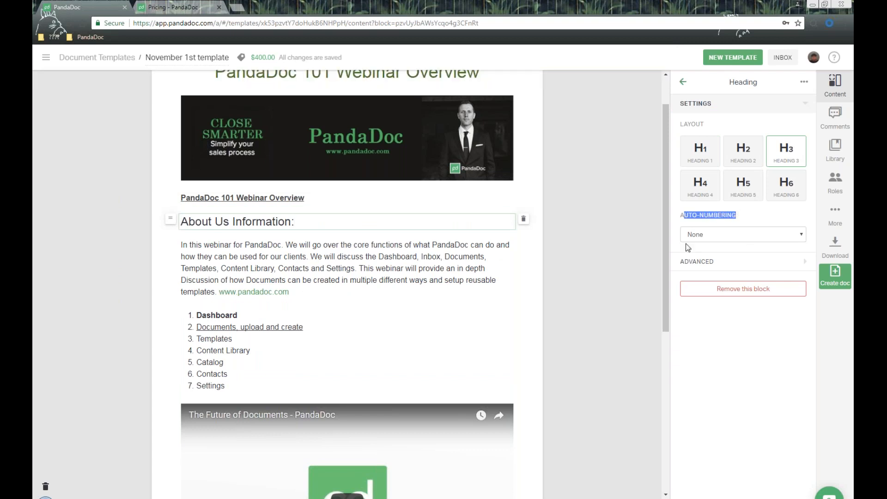
left_click(741, 237)
left_click(734, 252)
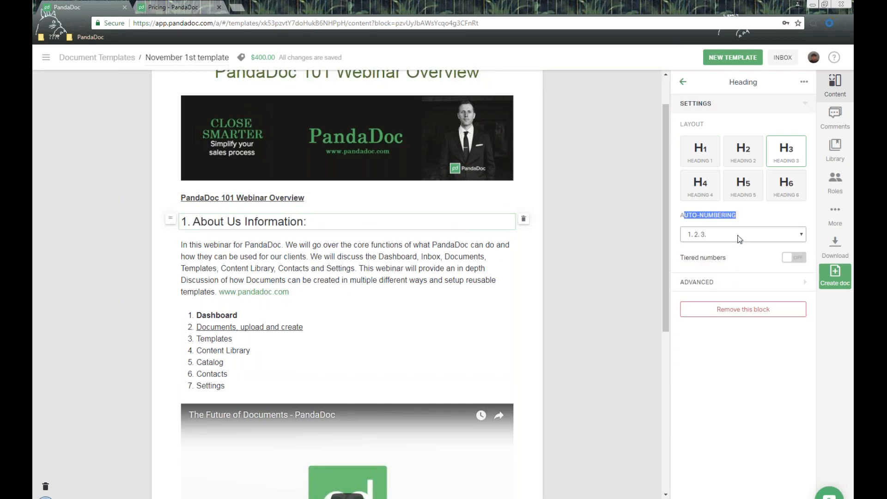
left_click(645, 194)
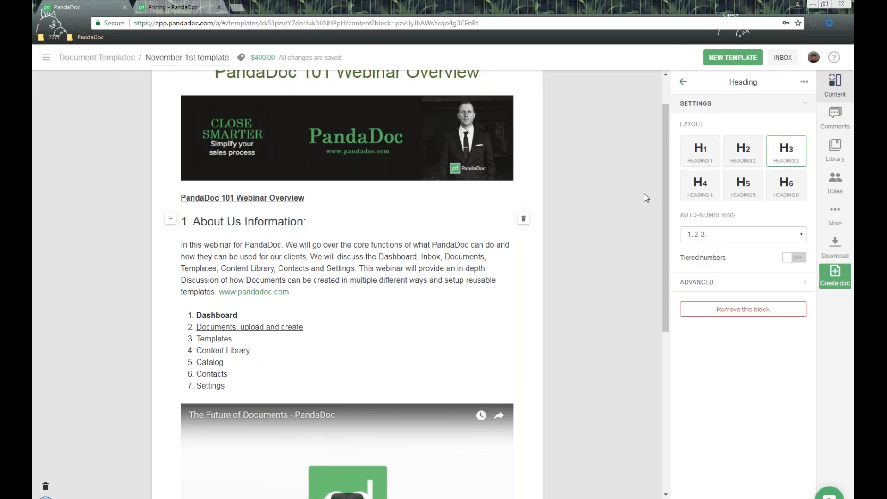
scroll(645, 194, "down", 3)
- Add an H3 heading 'About Us Video' above the video
left_click_drag(698, 119, 403, 268)
left_click(789, 167)
type("About Us vid")
key("BackSpace")
key("BackSpace")
key("BackSpace")
type("Video:")
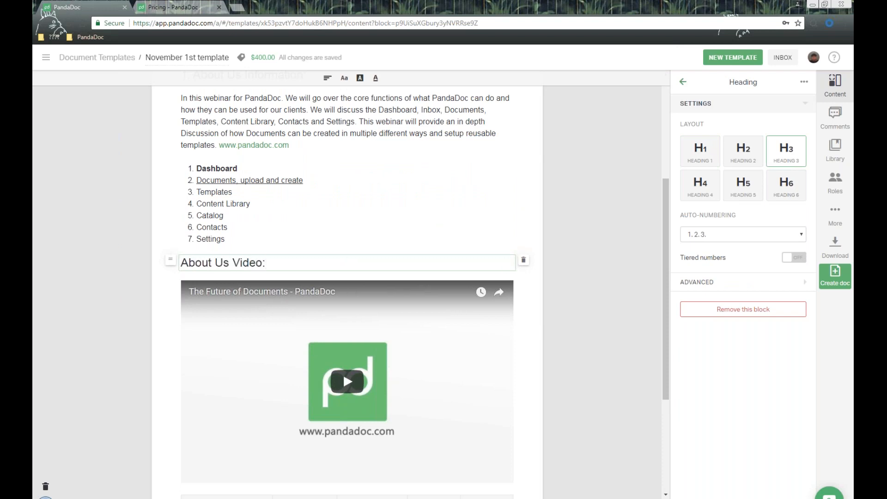
scroll(280, 225, "down", 4)
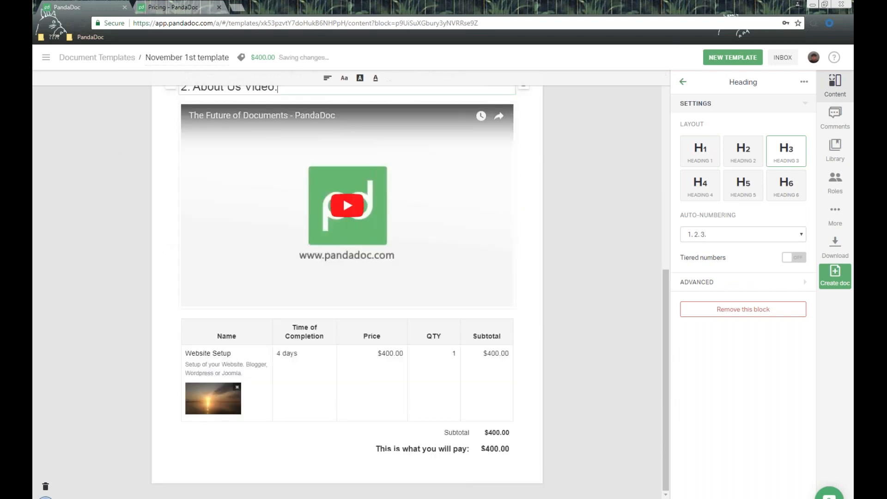
- Add an H3 heading 'About Us Pricing' between the video and the pricing table
left_click(683, 82)
left_click_drag(700, 128, 437, 329)
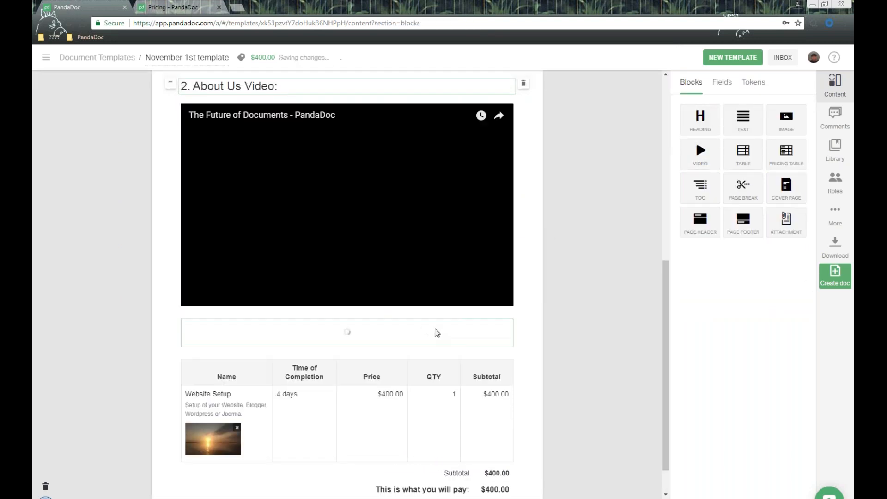
left_click(787, 151)
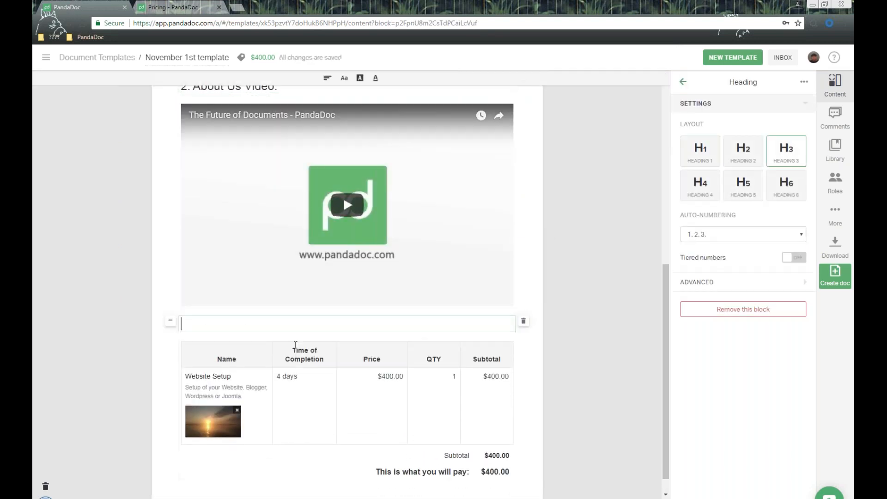
type("About Us Pricing:")
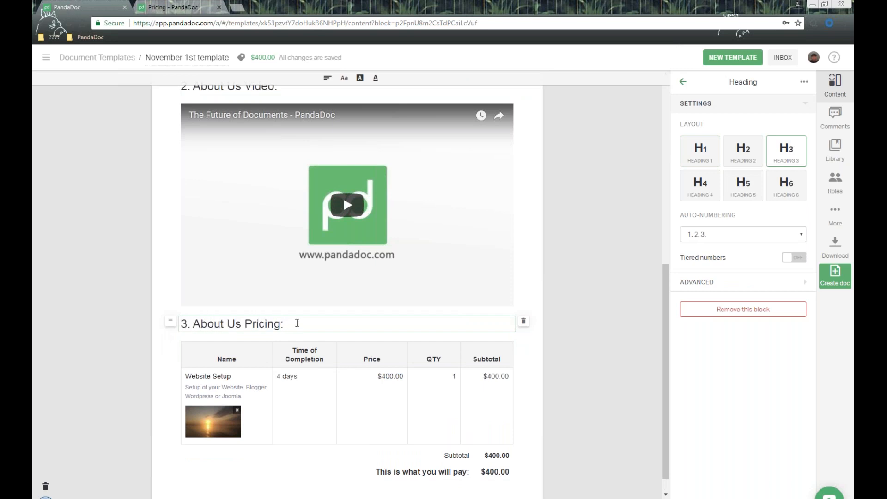
- Refresh the table of contents so it lists the three new headings
scroll(297, 323, "up", 6)
left_click(434, 176)
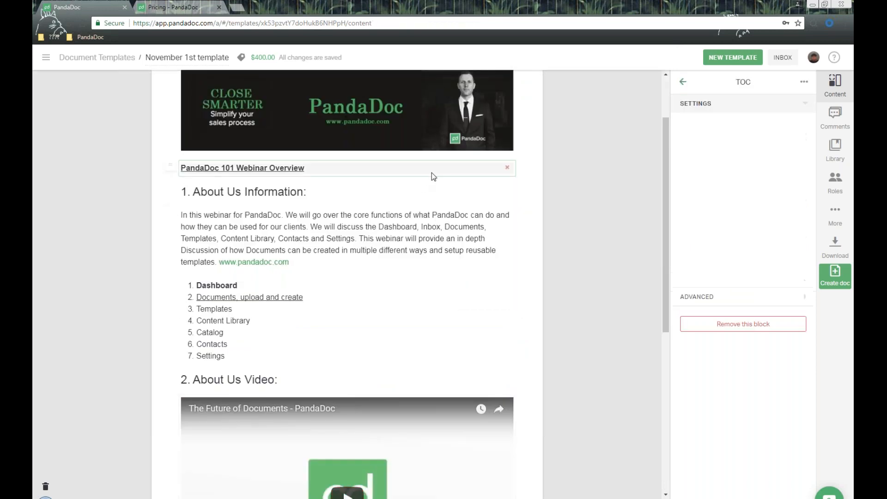
left_click(754, 243)
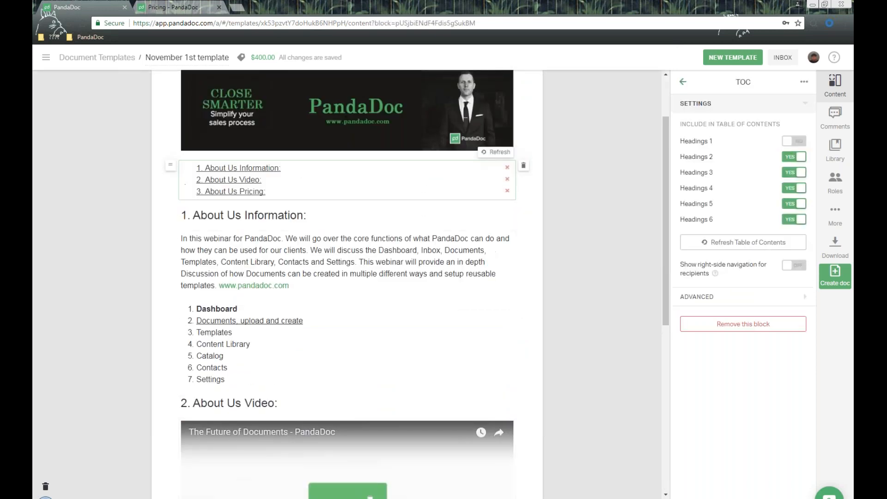
scroll(480, 250, "up", 2)
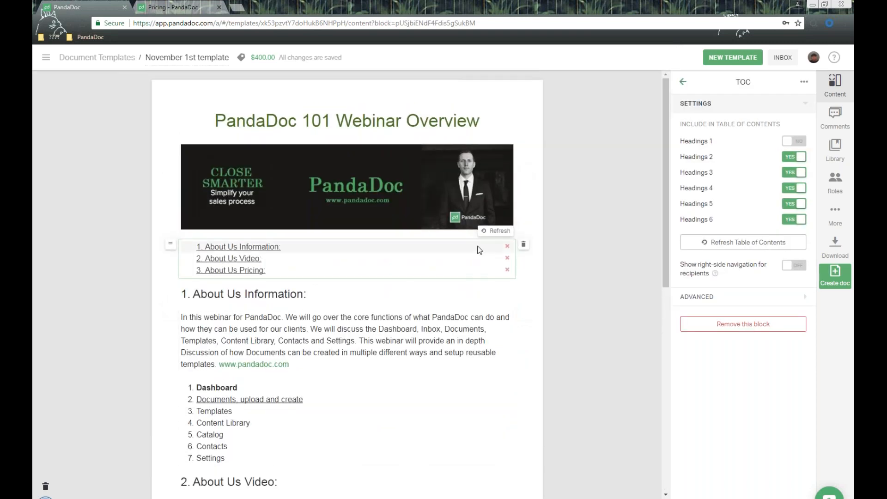
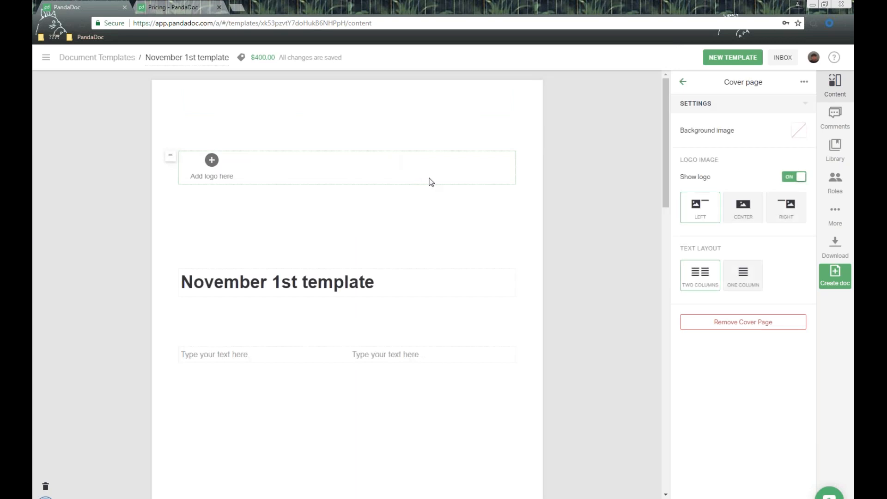
- Open the background image choices in the cover page settings panel
scroll(425, 192, "down", 4)
scroll(425, 191, "down", 4)
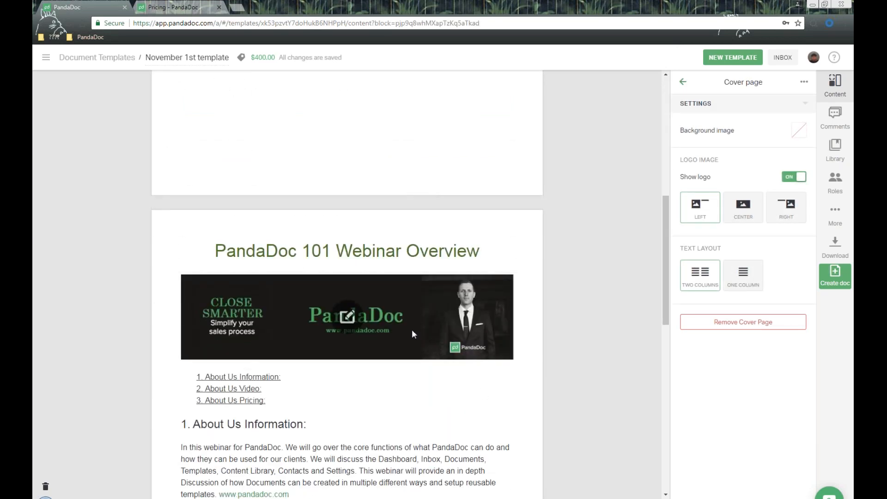
scroll(411, 329, "up", 8)
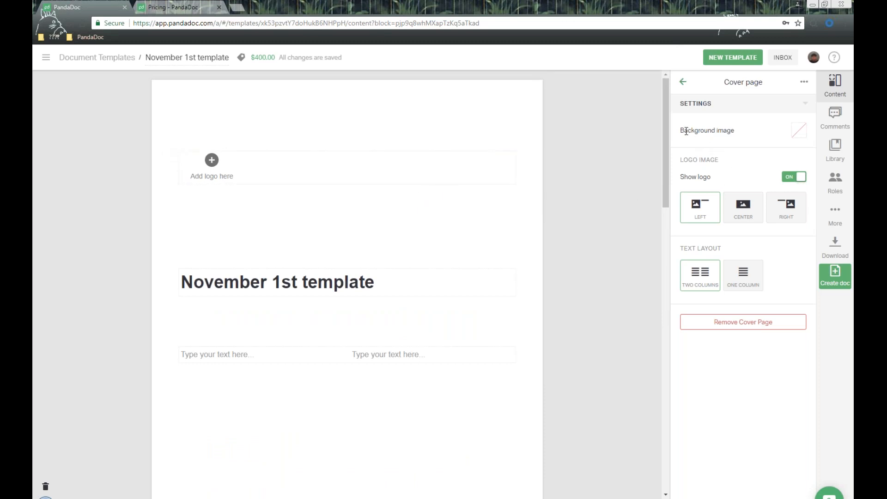
left_click_drag(683, 130, 760, 132)
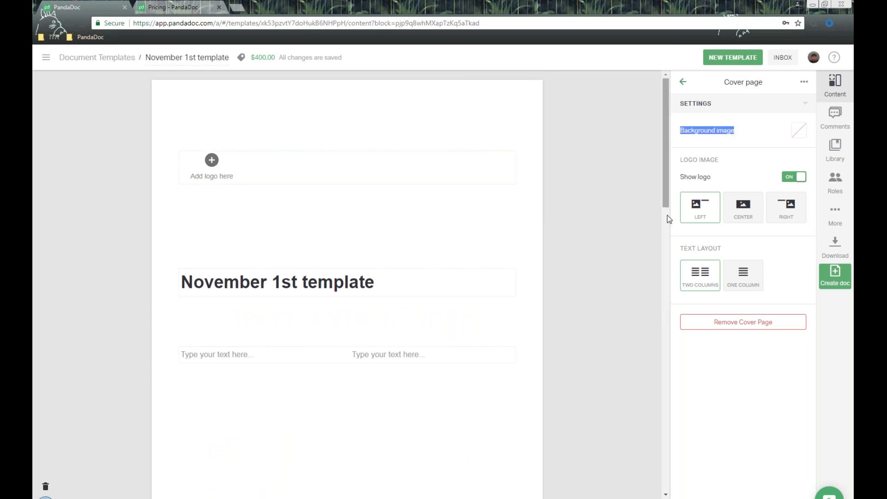
left_click(799, 131)
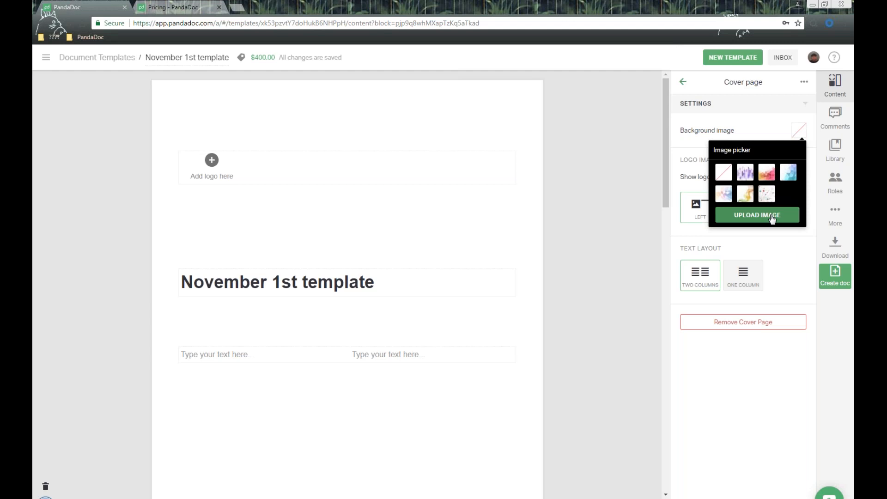
- Set the purple city picture as the cover page background
left_click(745, 173)
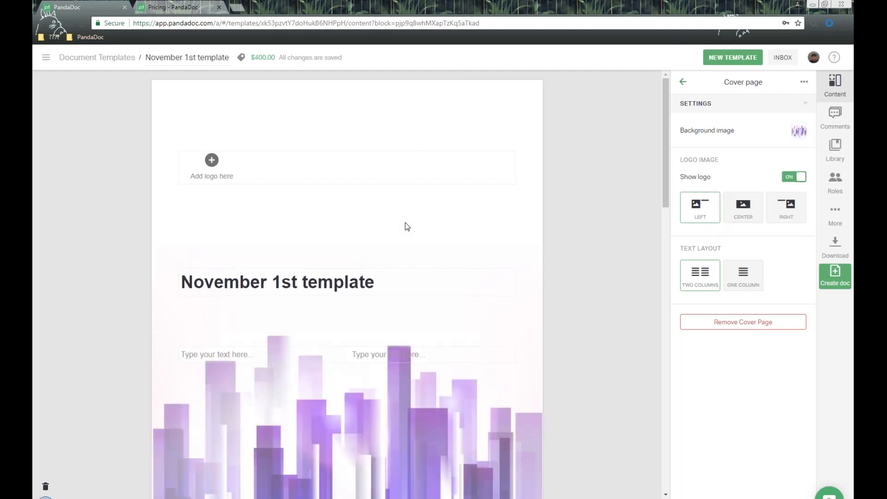
scroll(406, 226, "down", 4)
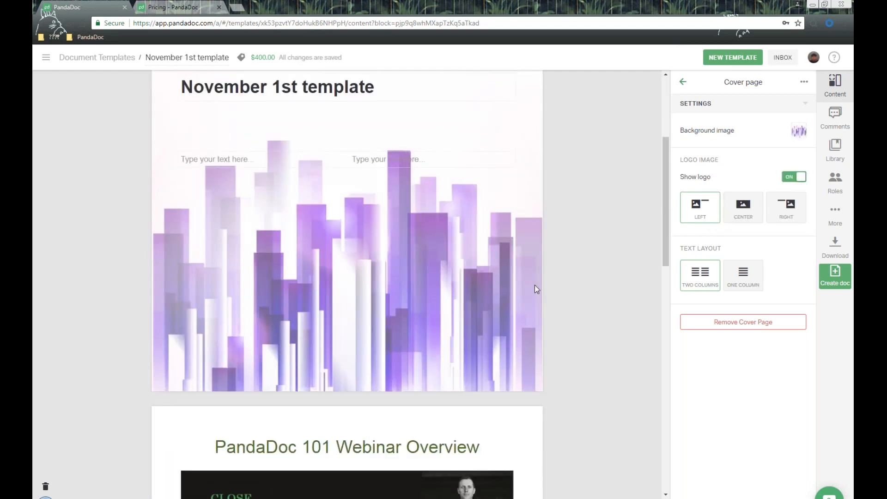
scroll(534, 287, "up", 4)
left_click_drag(675, 161, 717, 178)
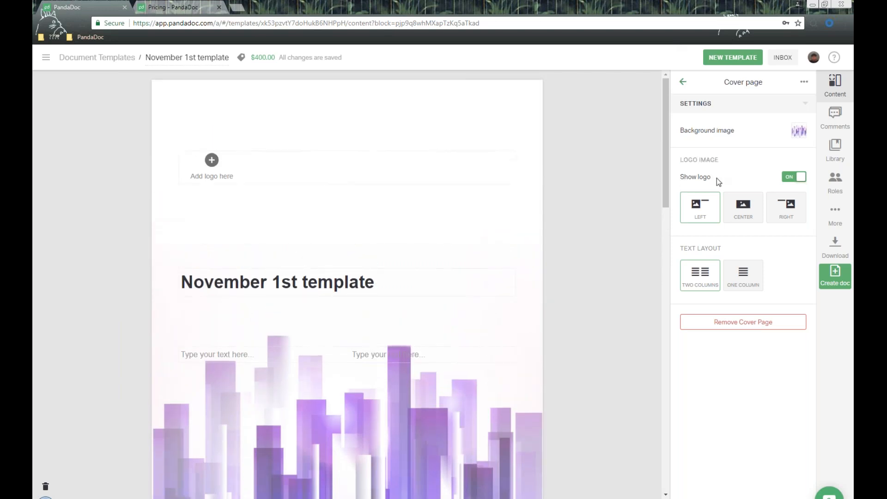
- Move the logo block up, centre it, and fill it with the panda image from the Image Library
left_click_drag(171, 160, 186, 112)
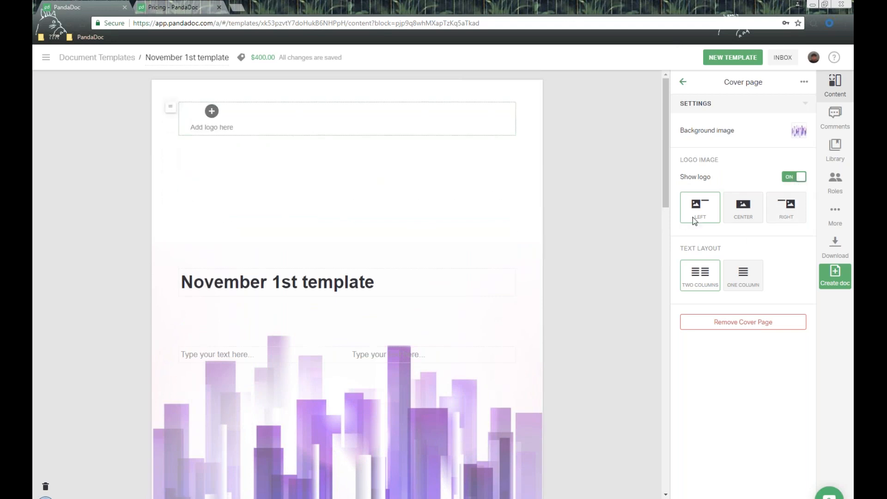
left_click(743, 208)
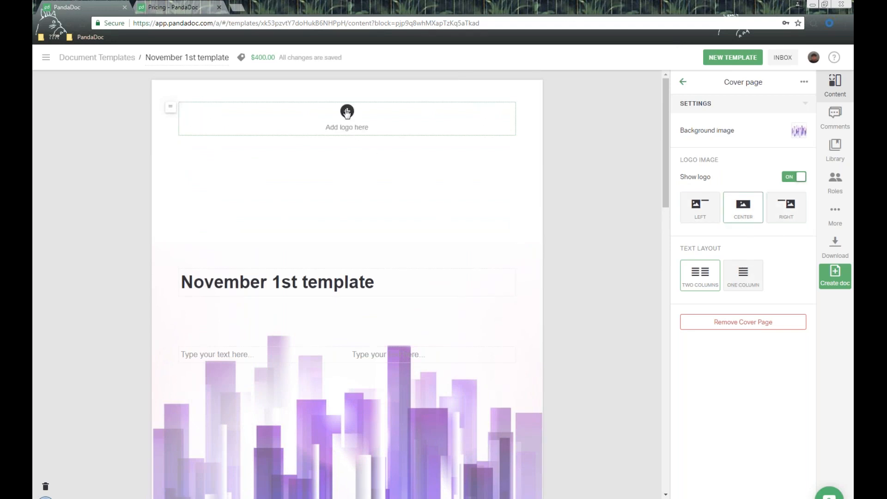
left_click(347, 111)
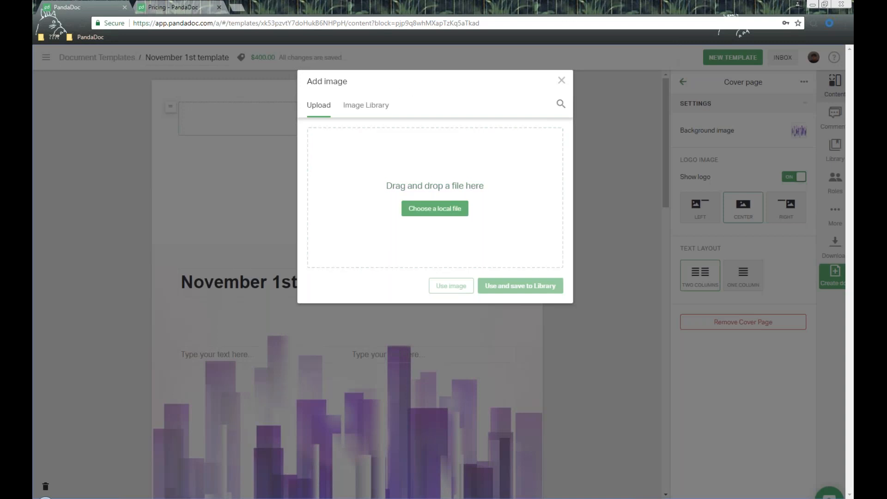
left_click(366, 106)
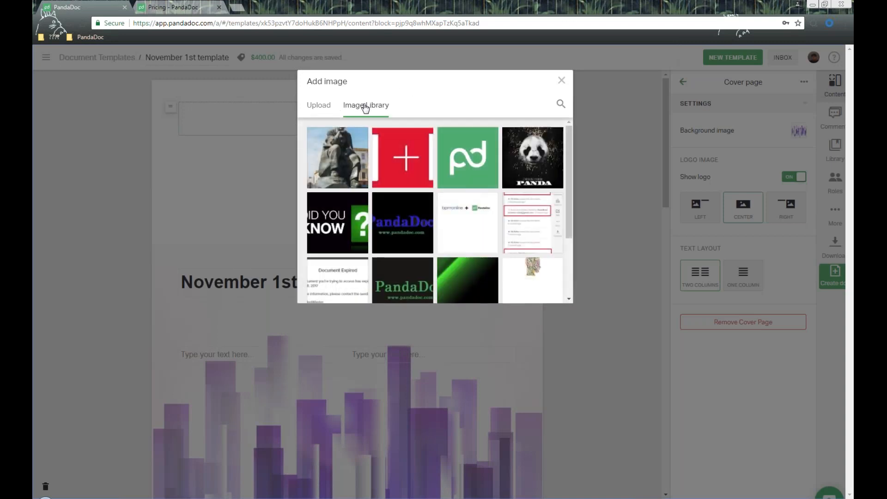
scroll(435, 211, "down", 3)
left_click(472, 263)
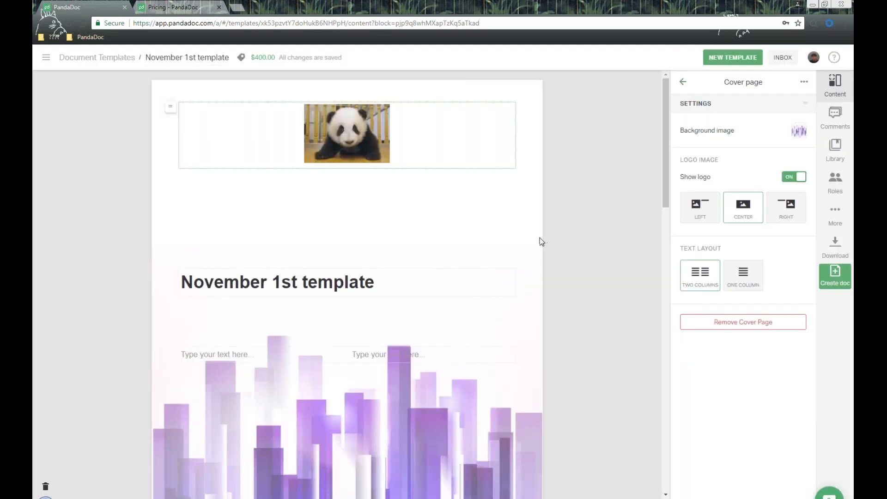
- Move the cover page title block higher and select its text
left_click(396, 290)
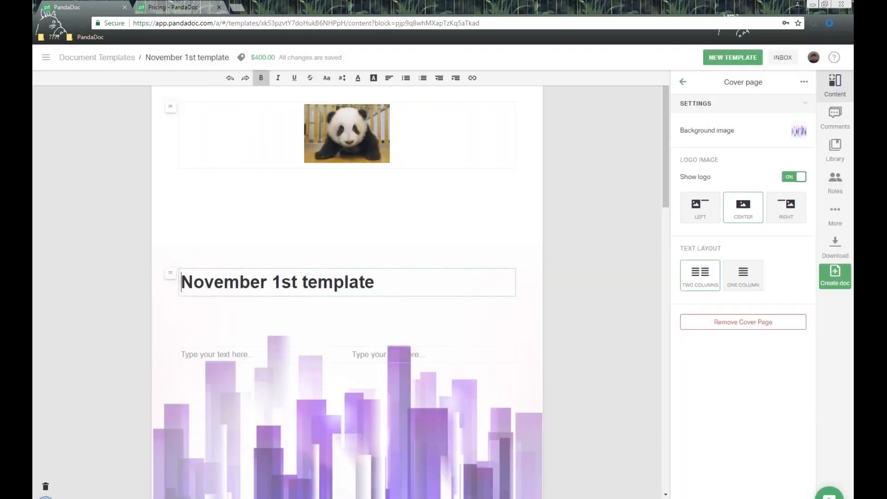
left_click_drag(170, 273, 169, 221)
left_click_drag(387, 228, 177, 225)
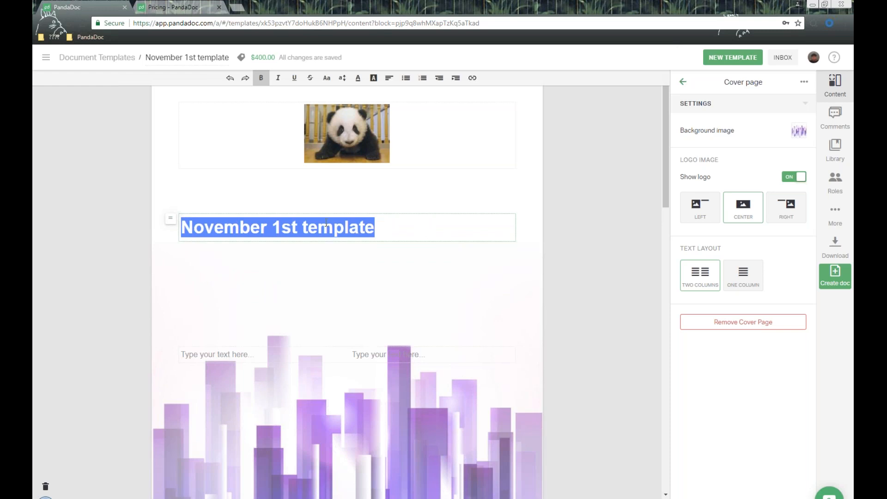
left_click(412, 224)
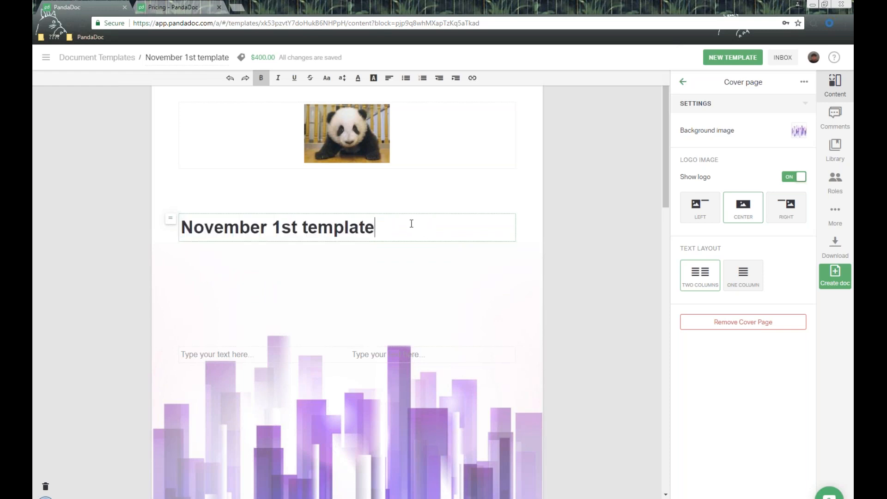
left_click_drag(414, 224, 180, 226)
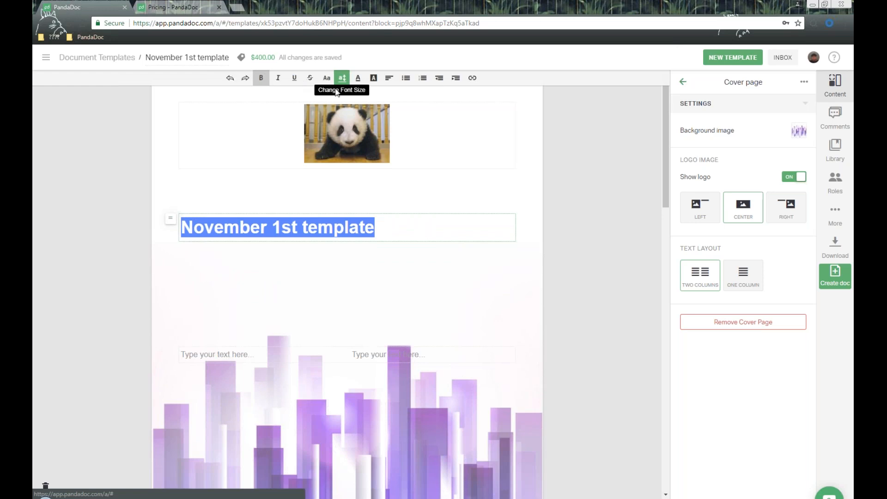
- Move the two-column text just below the title, then remove the cover page and confirm
left_click(167, 353)
left_click_drag(167, 351, 169, 275)
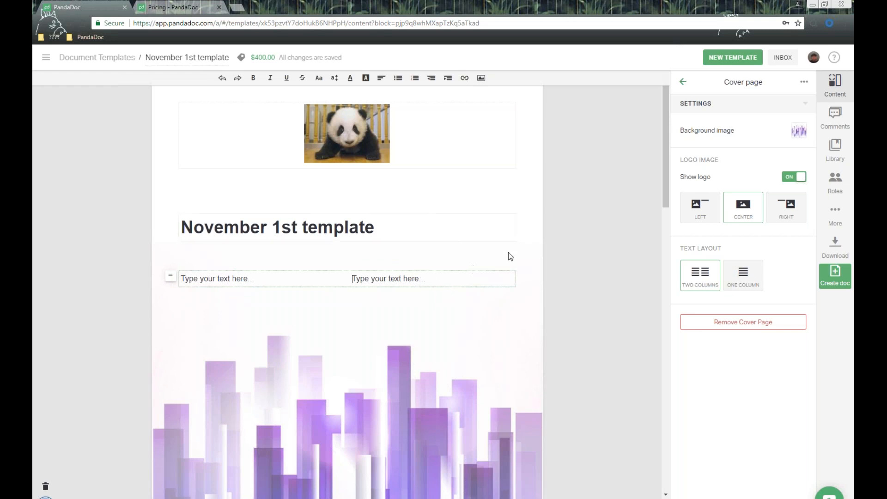
left_click(740, 323)
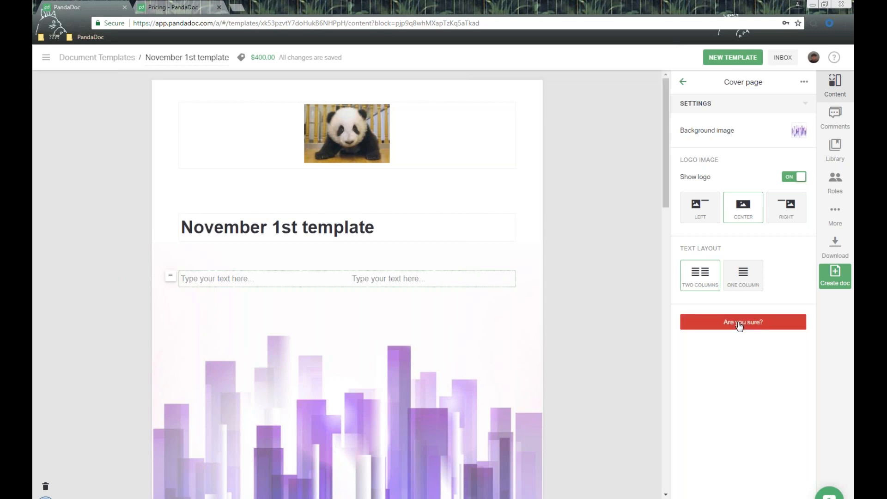
left_click(740, 324)
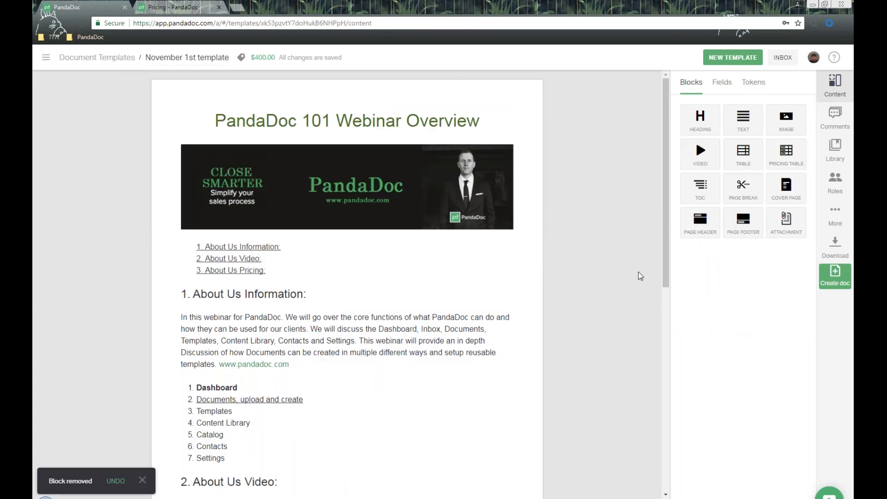
- Add a text-only page header at the top with page numbers shown in the PDF
left_click_drag(701, 229, 384, 203)
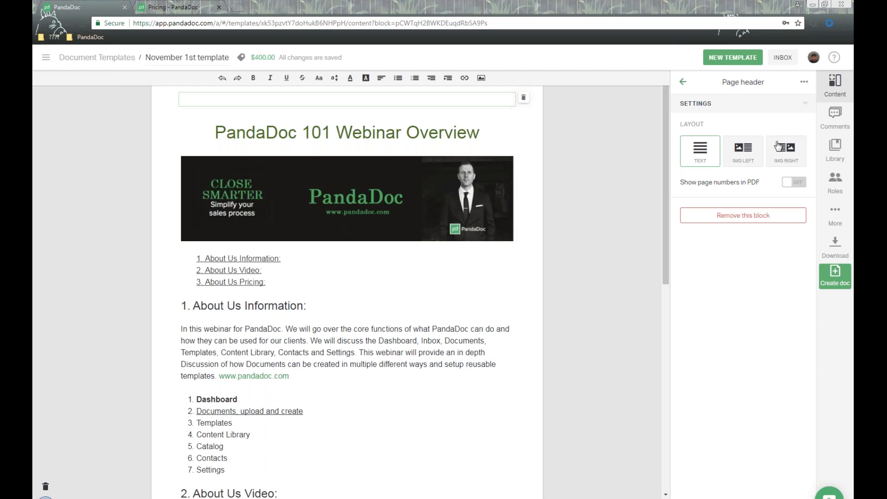
left_click_drag(676, 125, 706, 126)
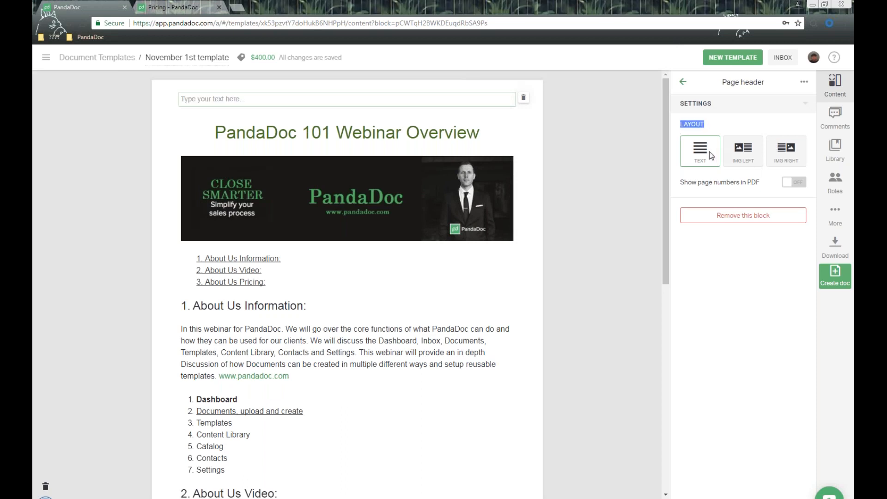
left_click(742, 152)
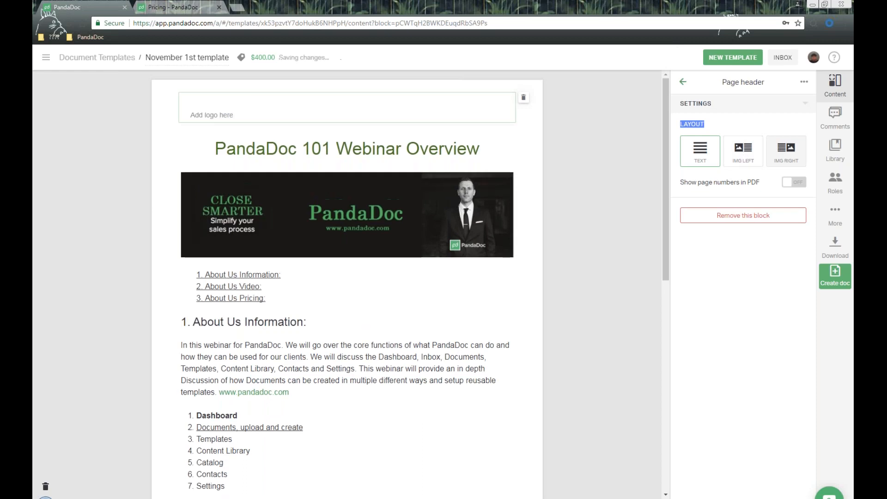
left_click(786, 150)
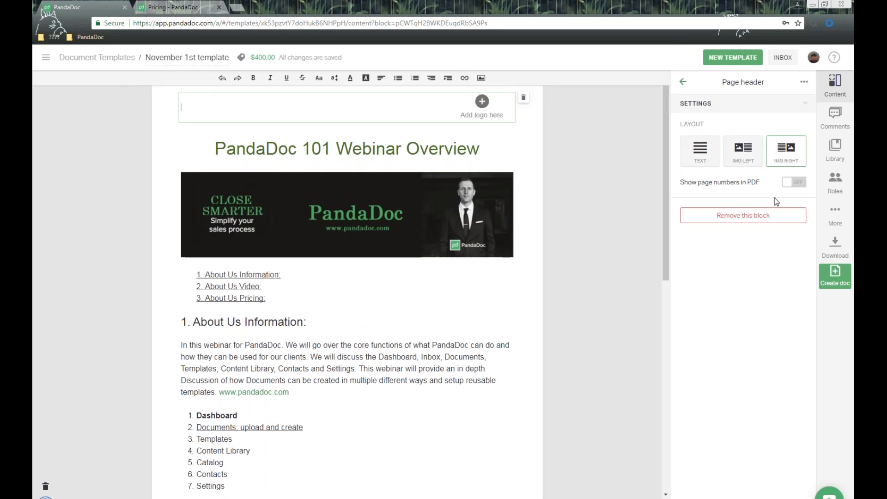
left_click(712, 157)
left_click_drag(736, 183, 783, 193)
left_click(794, 182)
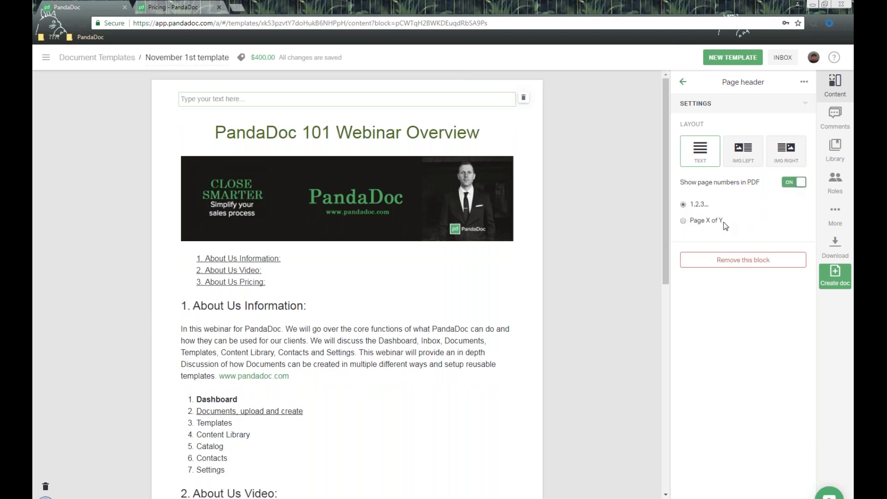
- Paste the three-line company address into the header and colour it blue
left_click(369, 98)
type("PandaDoc.com Inc. 153 Kearny Street, 5th Floor San Francisco, CA 94108")
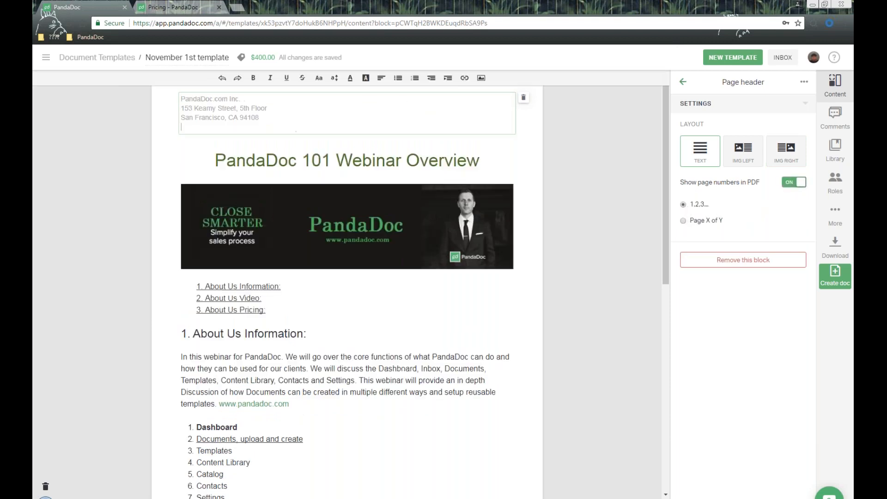
key("BackSpace")
left_click_drag(291, 117, 116, 89)
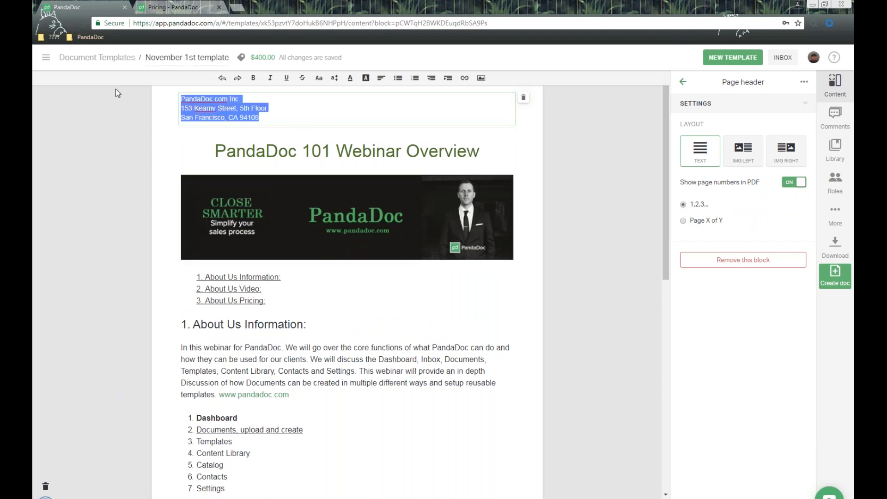
left_click(351, 78)
left_click(412, 115)
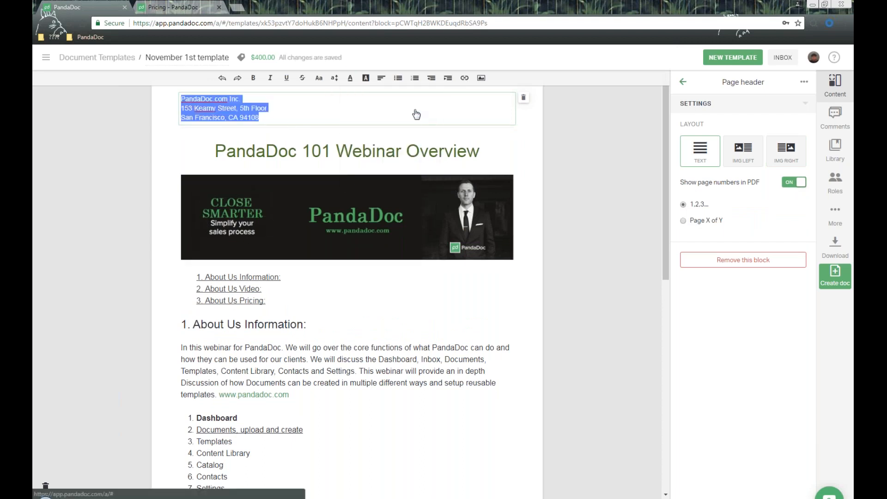
left_click(614, 162)
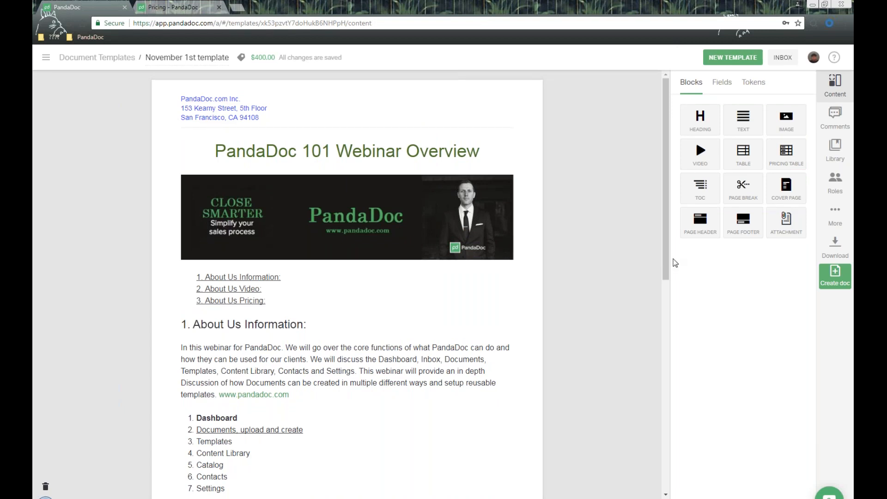
left_click_drag(749, 225, 404, 383)
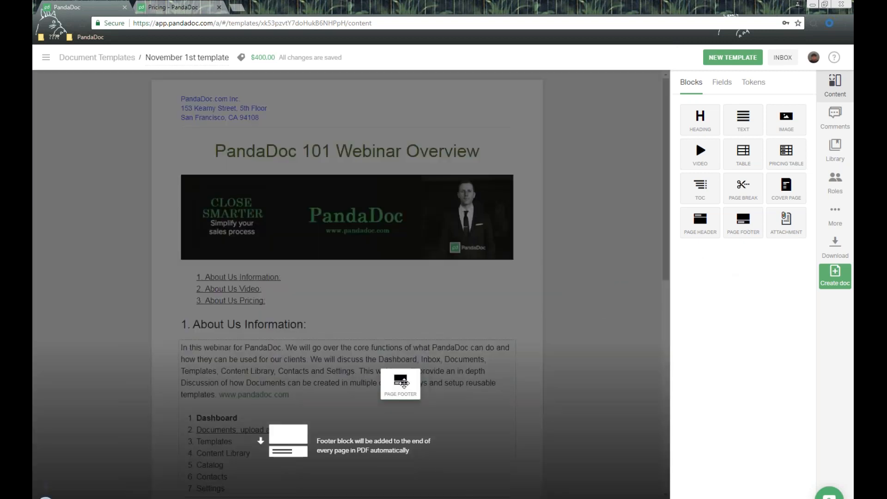
left_click_drag(404, 384, 456, 371)
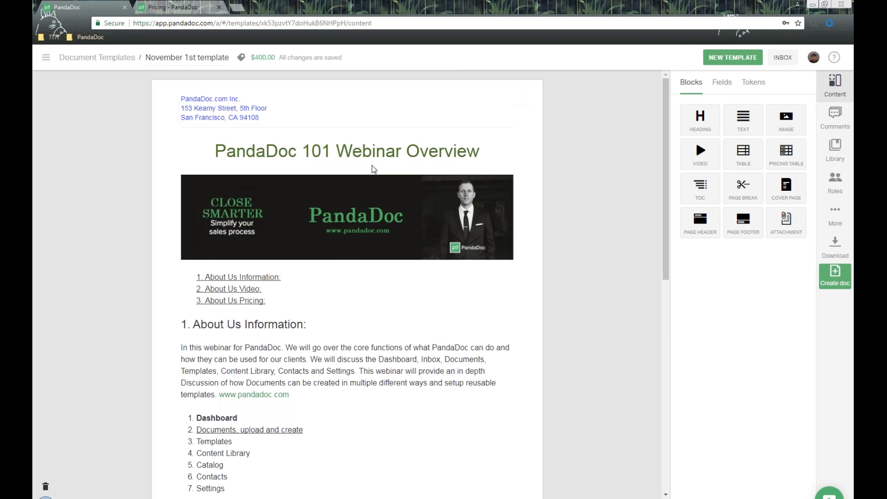
scroll(546, 187, "down", 2)
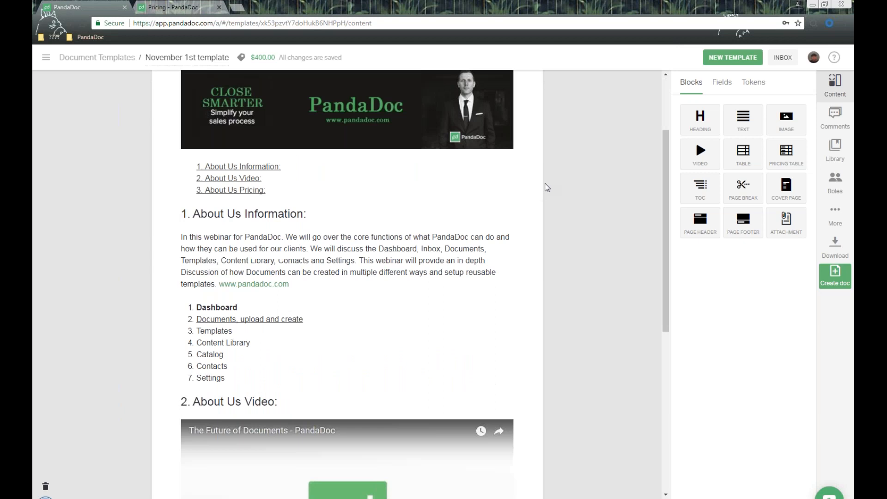
scroll(547, 187, "down", 6)
left_click_drag(791, 217, 396, 456)
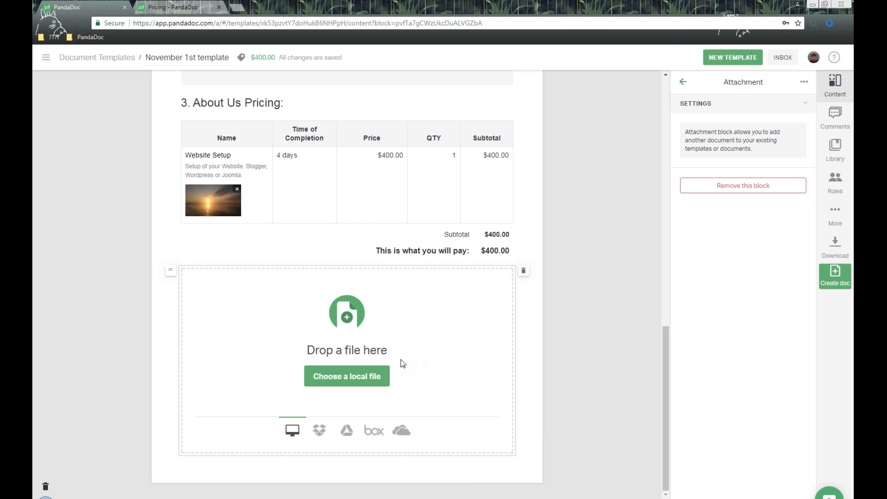
scroll(400, 362, "up", 15)
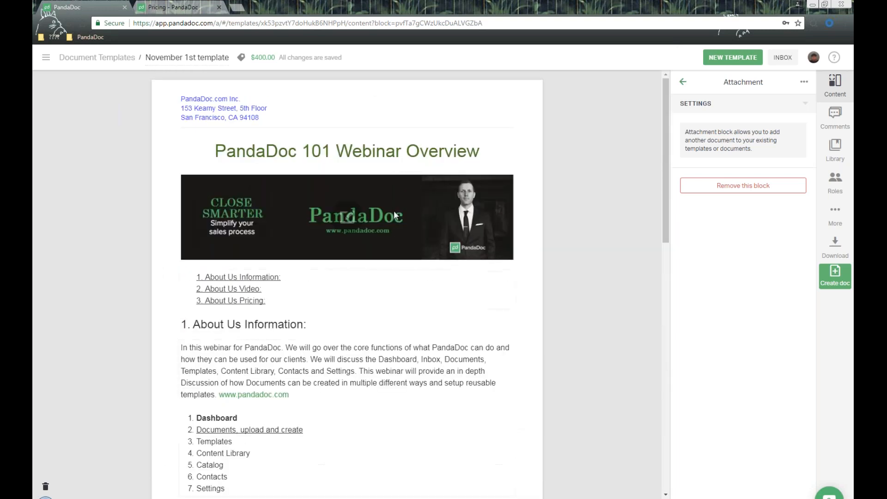
scroll(393, 209, "down", 4)
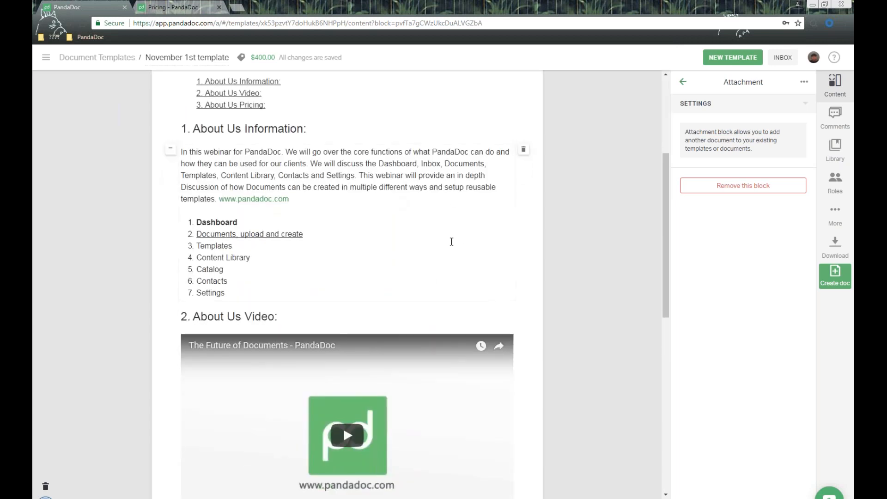
scroll(452, 241, "down", 9)
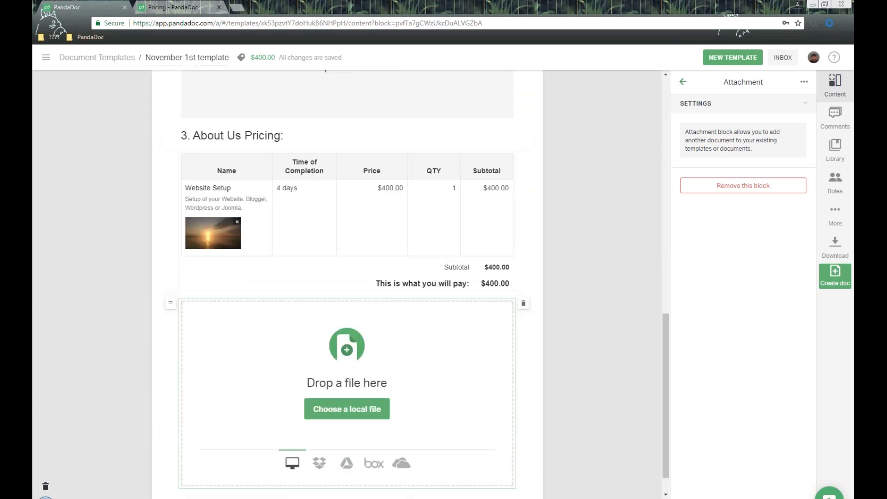
scroll(406, 220, "down", 1)
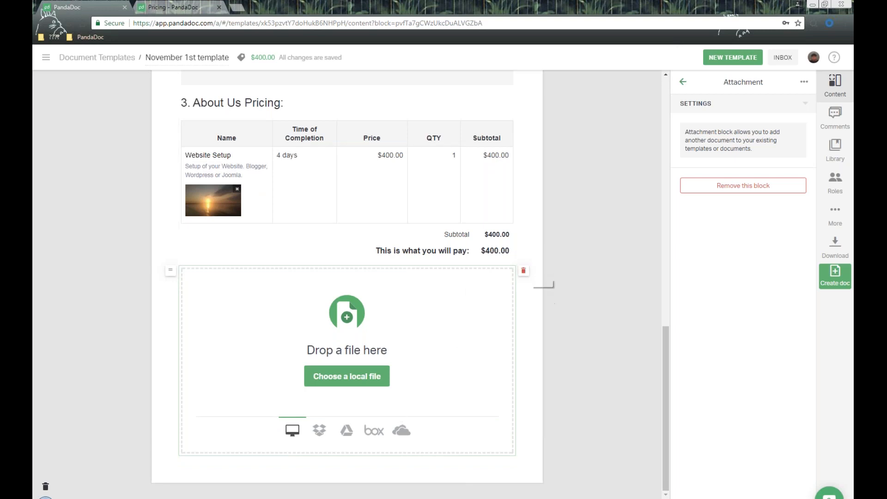
left_click(524, 270)
left_click(512, 271)
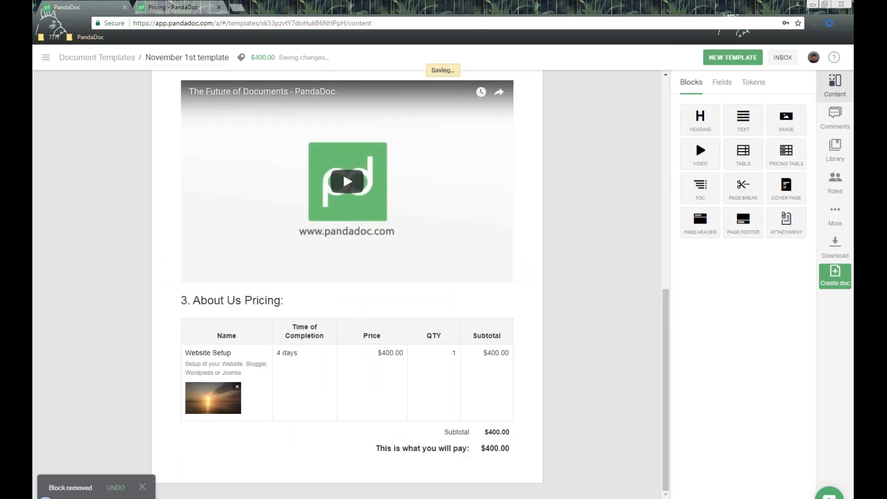
scroll(586, 254, "up", 6)
scroll(584, 249, "up", 3)
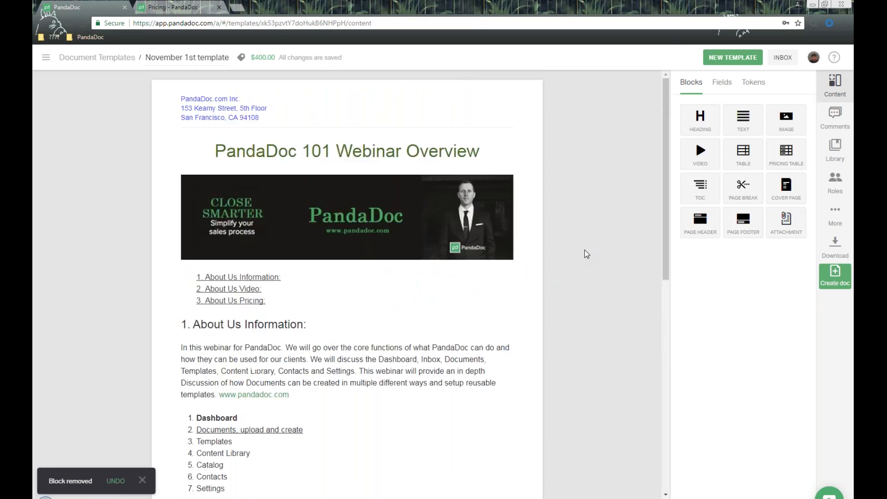
- Place a Signer signature field beside the About Us Information list
left_click(723, 84)
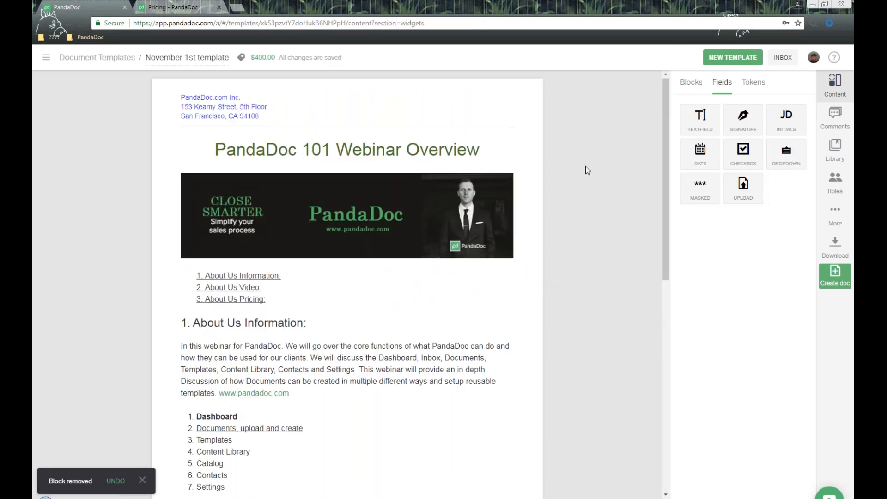
scroll(586, 169, "down", 4)
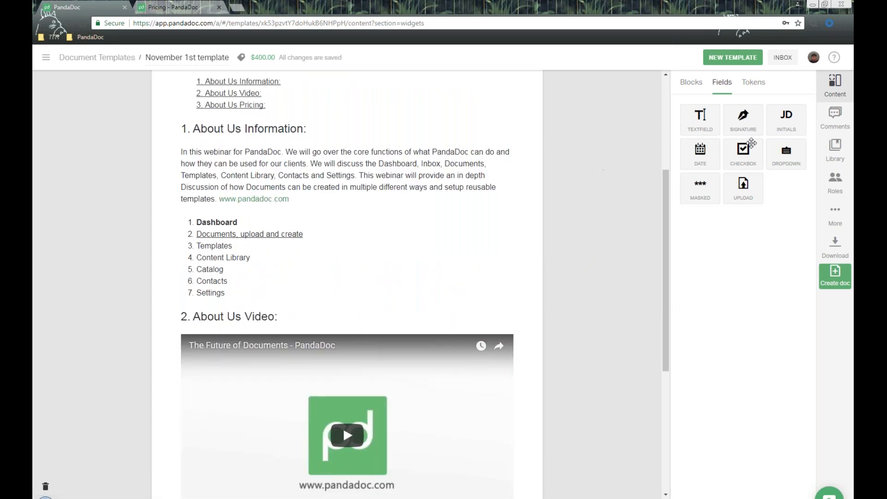
left_click_drag(743, 119, 328, 229)
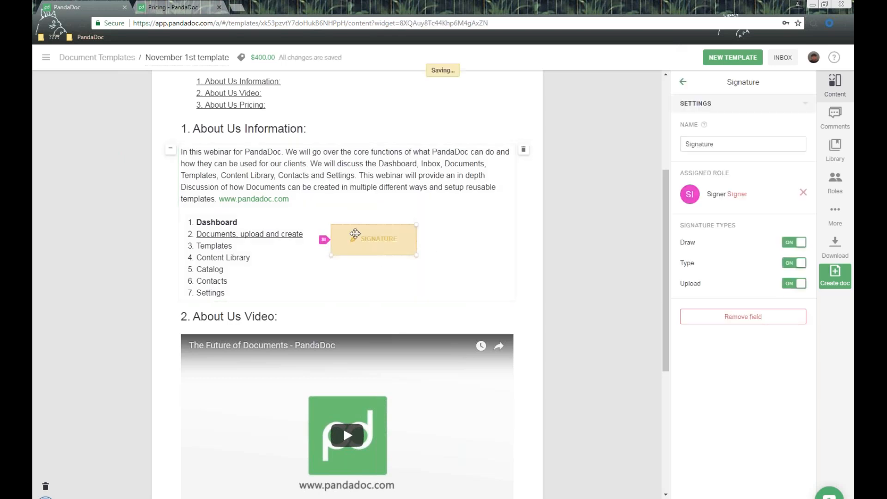
left_click(742, 143)
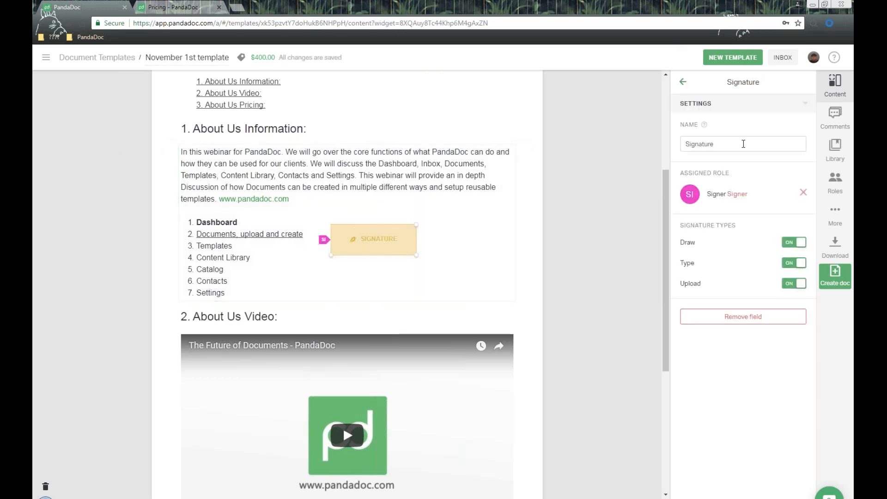
key("ctrl+a")
left_click_drag(685, 172, 730, 172)
left_click(717, 213)
left_click_drag(686, 226, 761, 230)
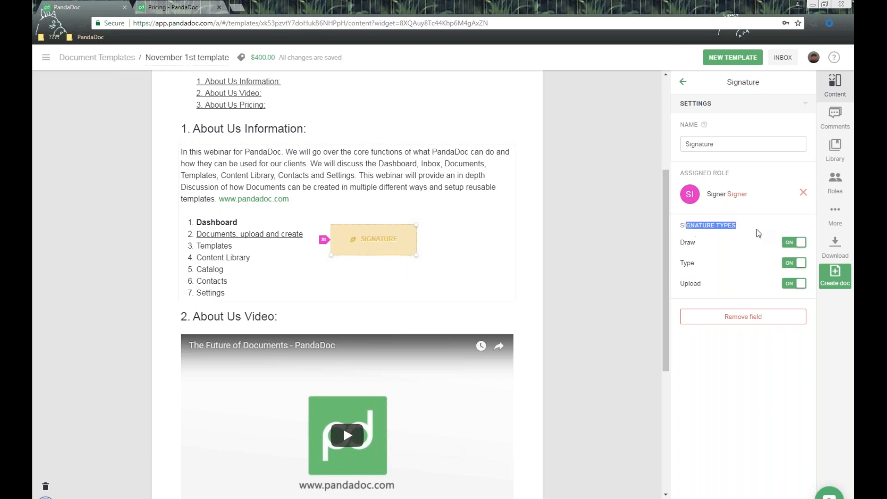
left_click(685, 83)
left_click(685, 84)
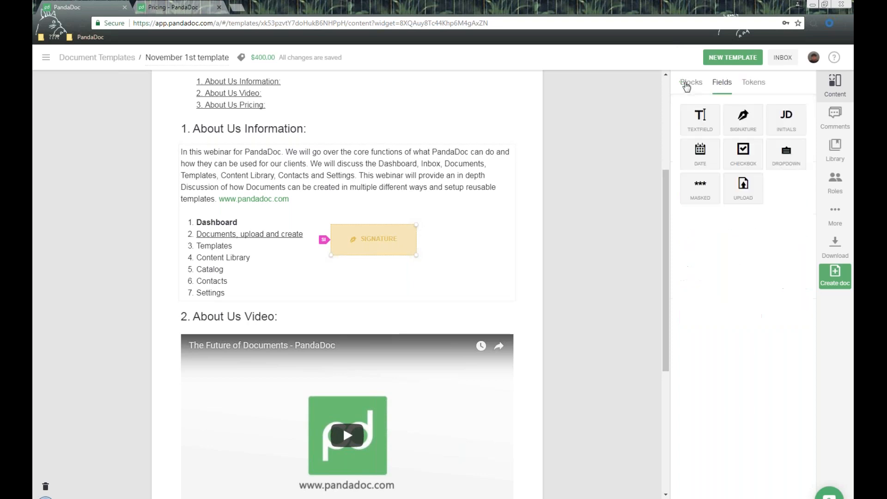
- Add a Date field next to the signature field with format dd/mm/yyyy
mouse_move(700, 153)
left_mouse_down()
mouse_move(510, 241)
mouse_move(443, 249)
left_mouse_up()
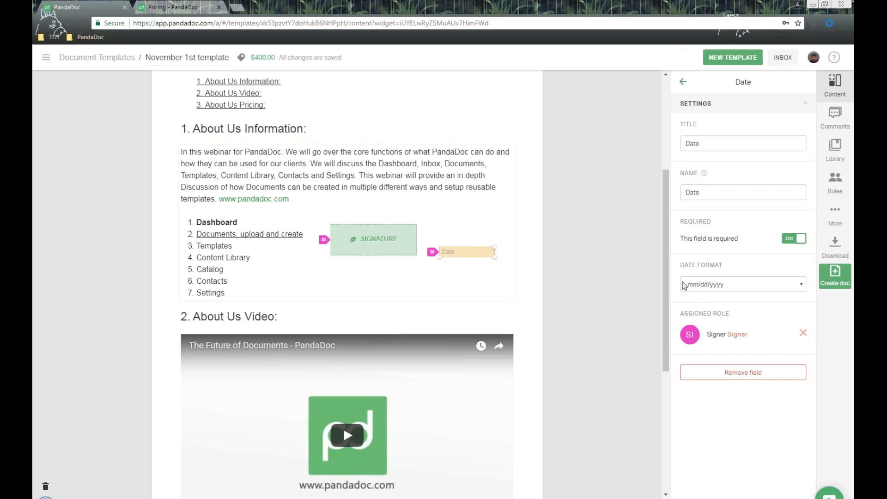
left_click_drag(676, 267, 738, 275)
left_click(727, 290)
left_click(724, 306)
left_click(684, 317)
left_click_drag(681, 315, 730, 315)
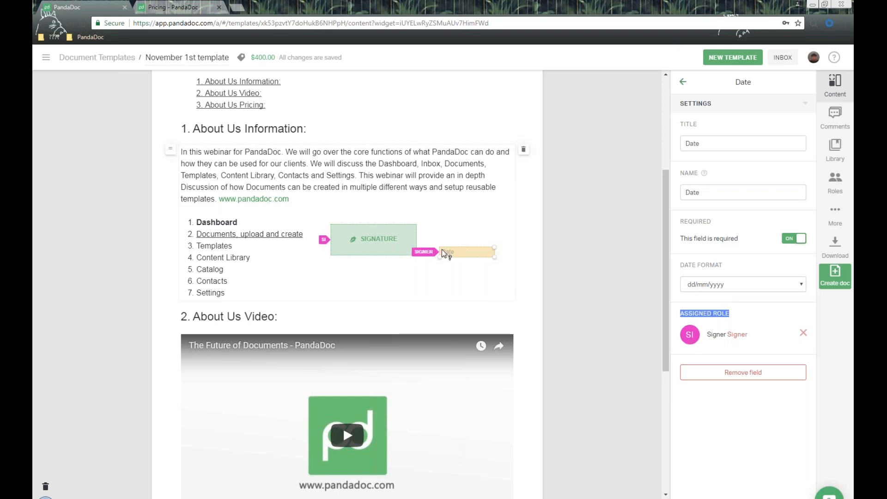
left_click(604, 219)
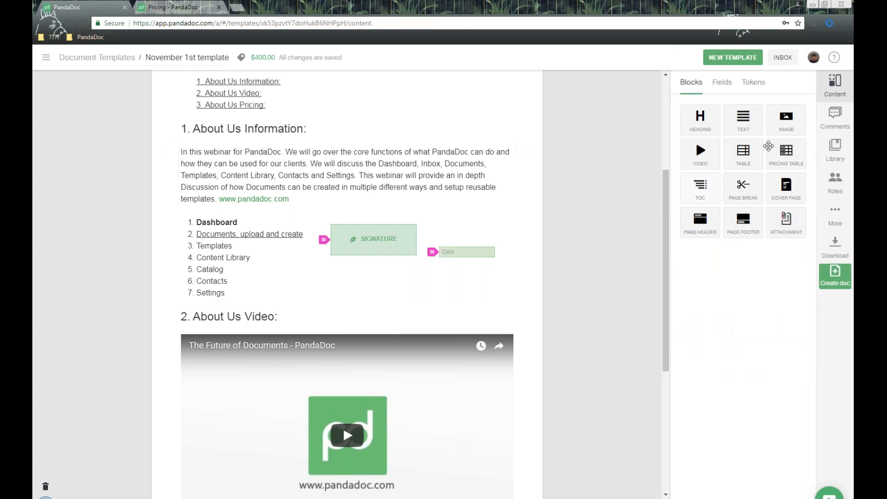
- Paste the [Signer.FirstName] token at the end of the About Us Information text
left_click(758, 91)
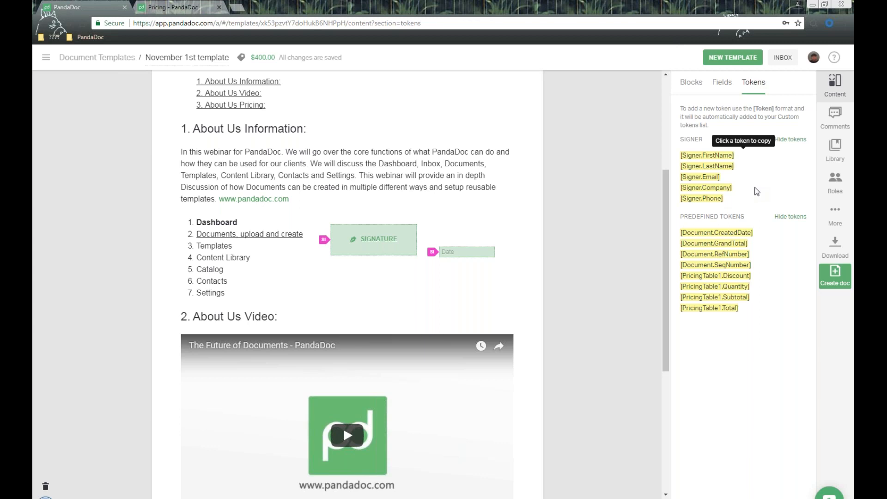
double_click(692, 144)
left_click(46, 58)
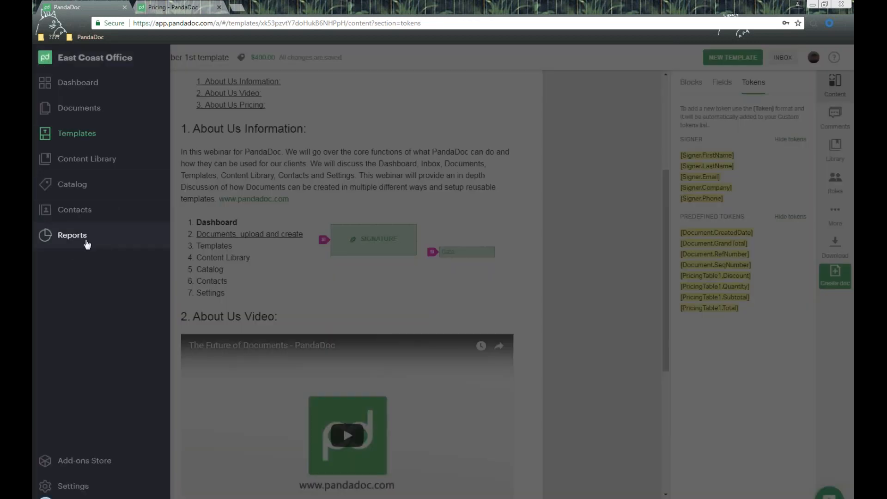
left_click(760, 171)
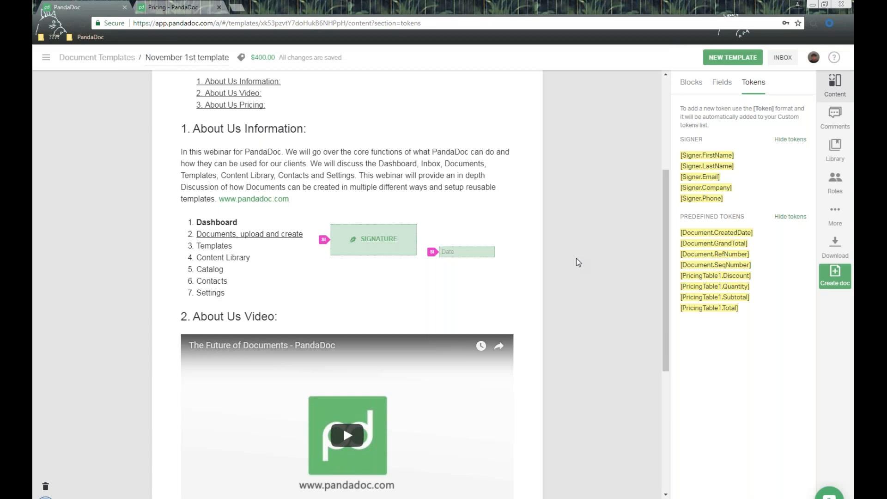
left_click(726, 155)
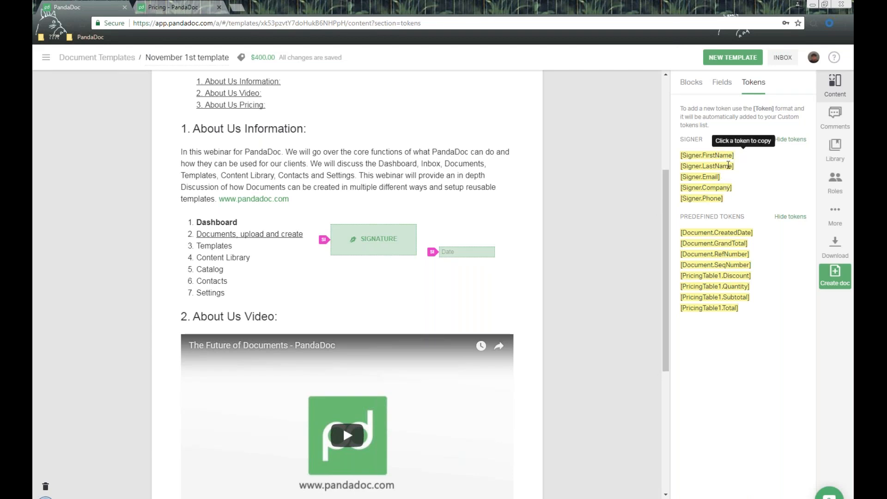
left_click(249, 293)
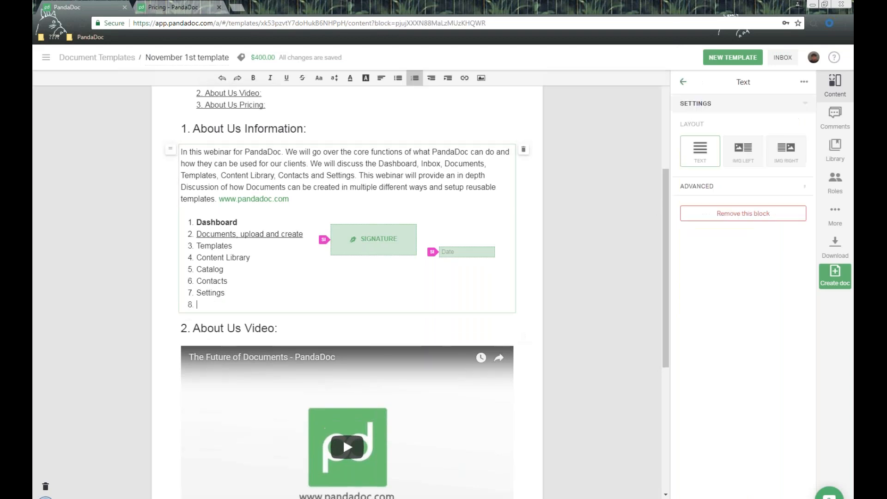
key("ctrl+v")
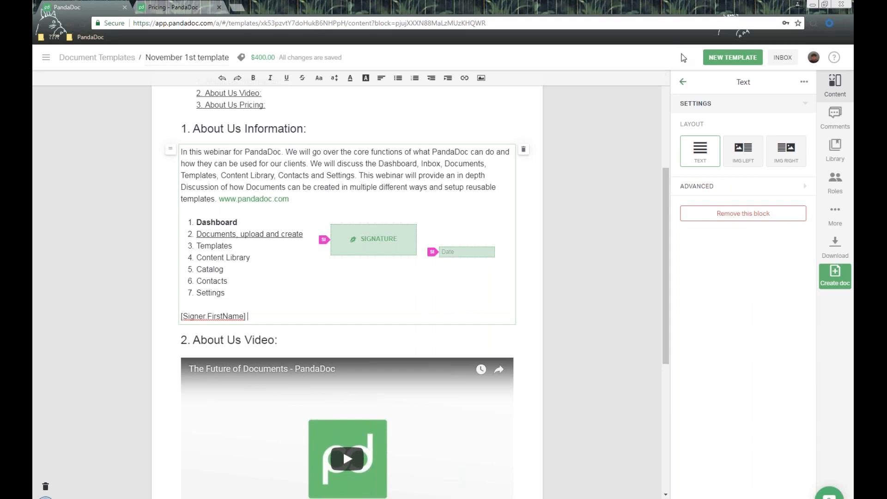
left_click(683, 82)
- Add [Signer.LastName] after the first name and [Signer.Email] on the next line
left_click(754, 83)
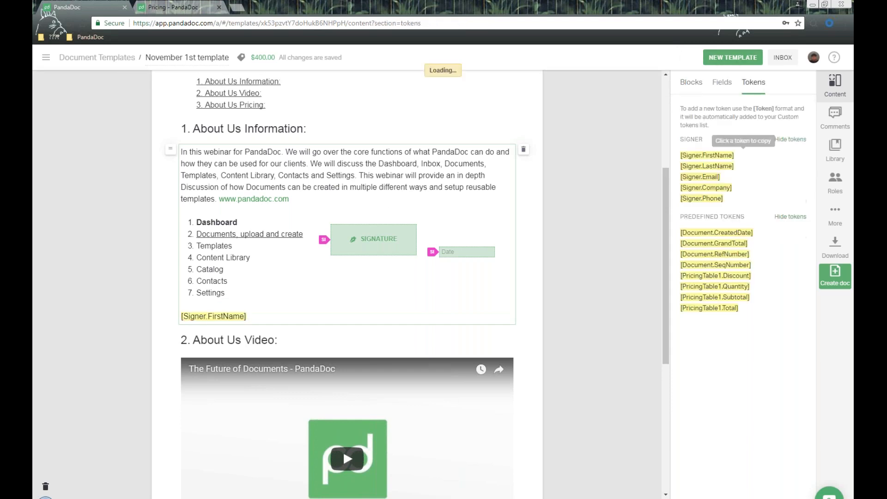
left_click(728, 166)
left_click(273, 317)
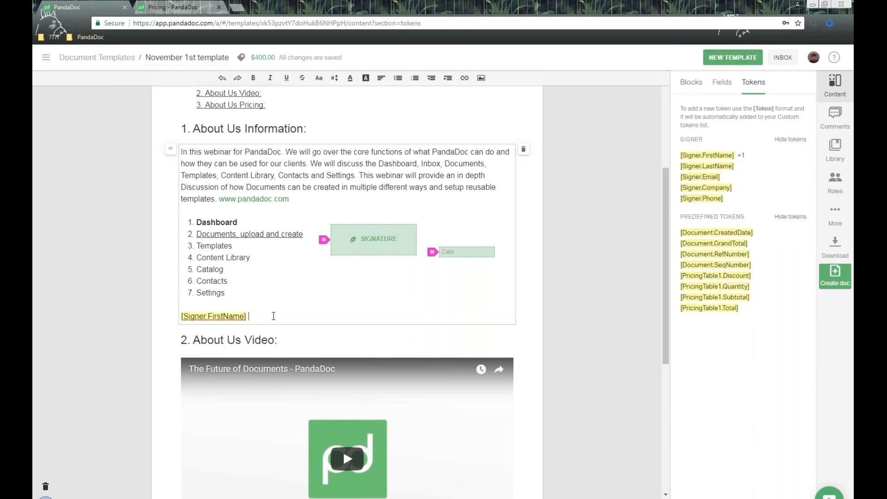
key("ctrl+v")
key("Return")
left_click(683, 82)
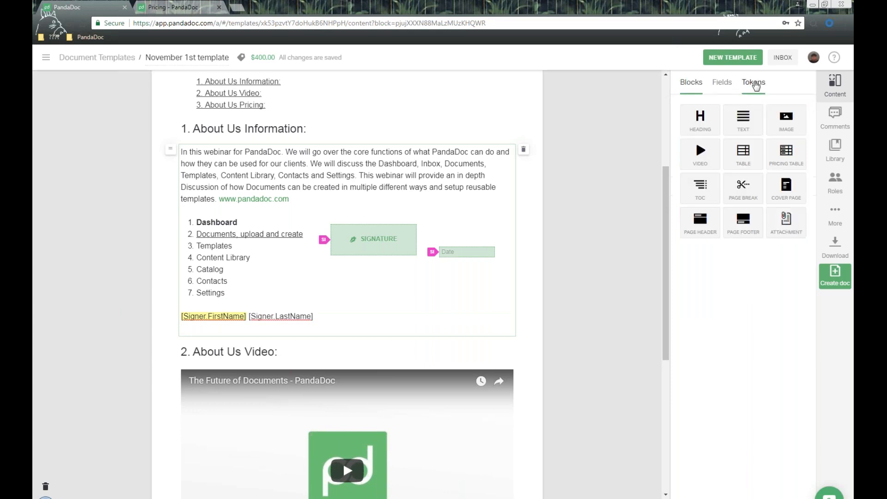
left_click(753, 82)
left_click(709, 176)
left_click(416, 328)
key("ctrl+v")
key("Return")
left_click(683, 83)
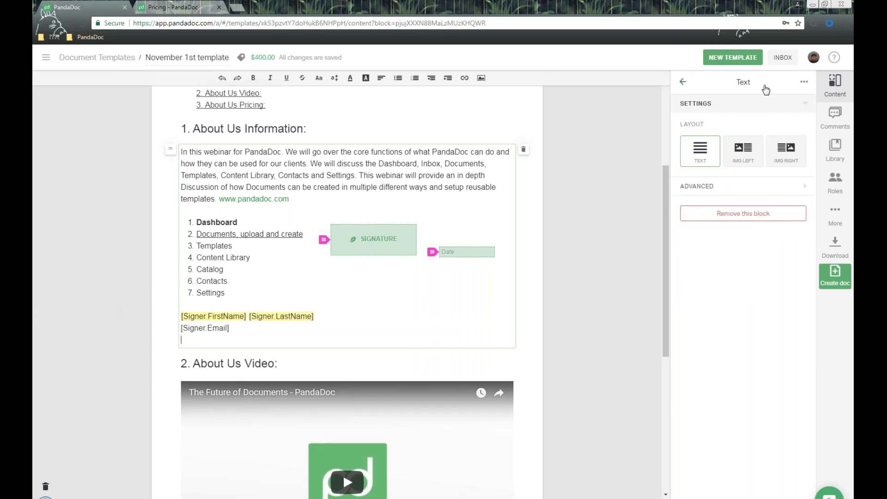
- Paste the [Signer.Company] token on the line below the e-mail token
left_click(754, 82)
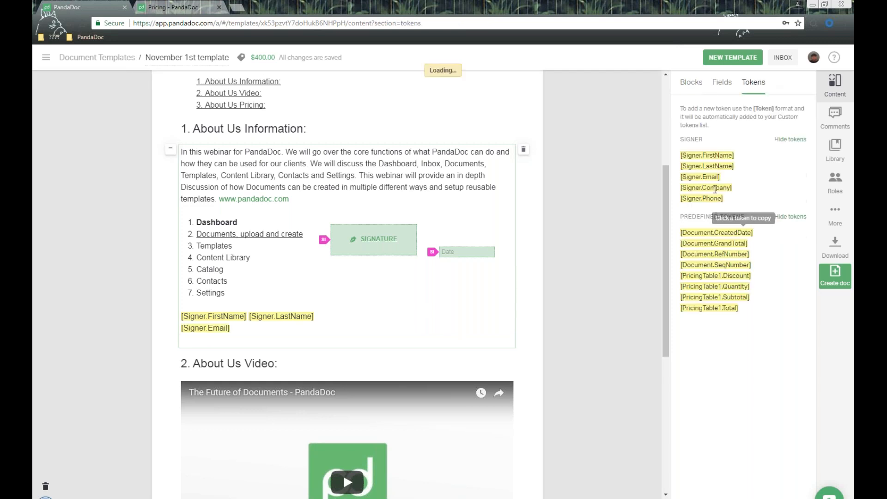
left_click(218, 335)
key("ctrl+v")
left_click(630, 212)
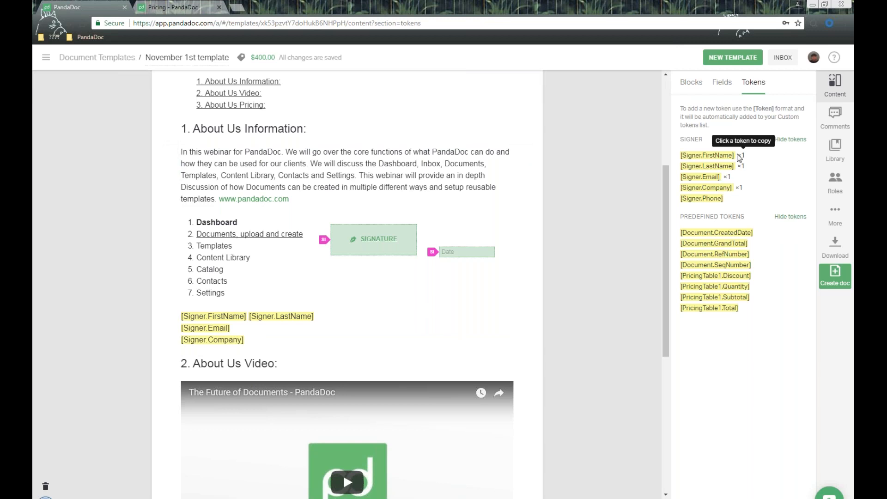
- Type a custom [Signer.Addressinfo] token on a new line below [Signer.Company]
left_click_drag(738, 155, 758, 184)
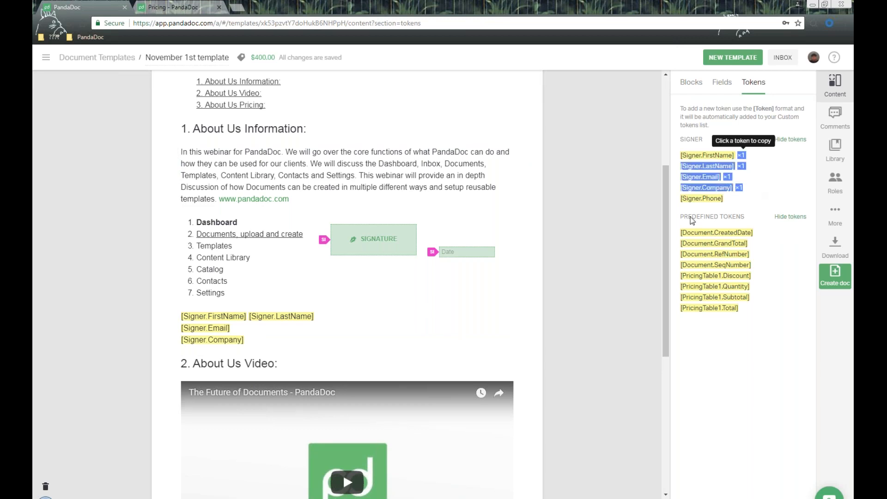
left_click(277, 339)
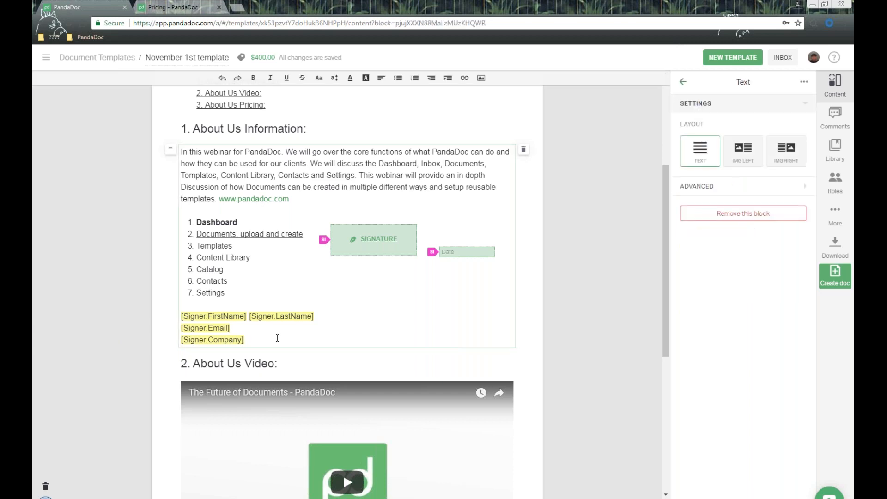
key("Return")
type("[")
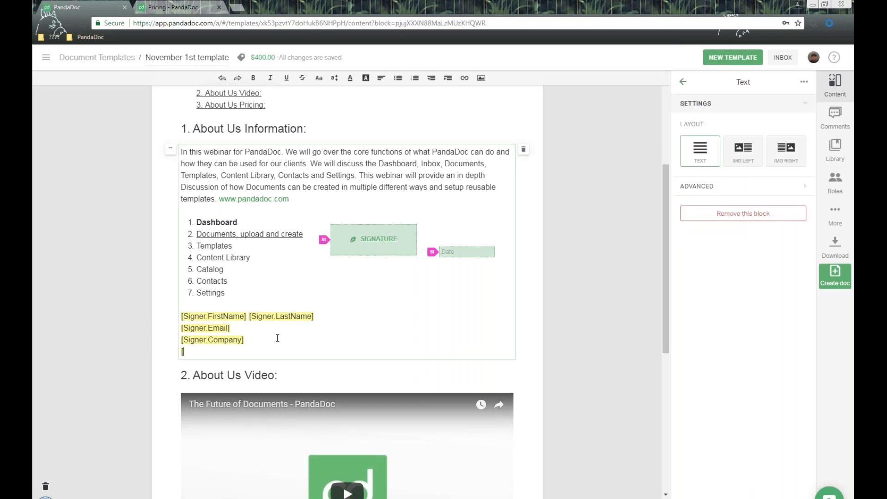
type("Signer.Addressinfo")
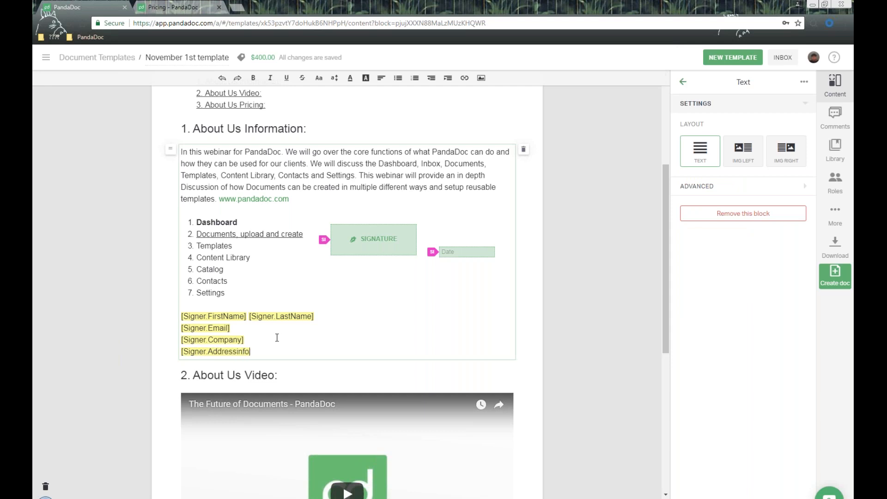
type("]")
left_click(674, 240)
left_click(754, 82)
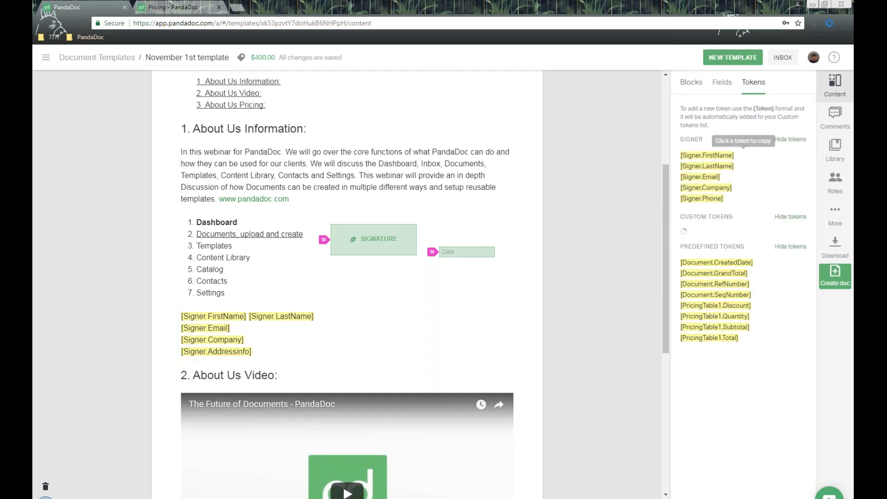
left_click_drag(678, 221, 743, 219)
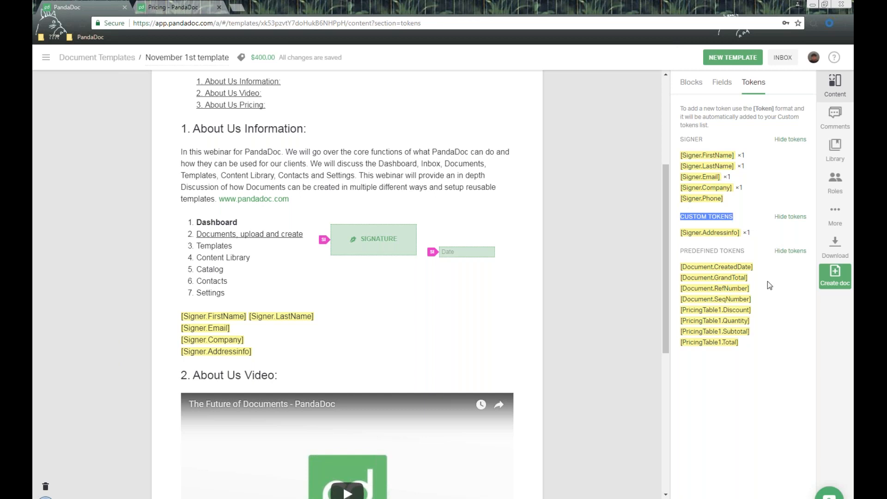
left_click_drag(681, 251, 745, 251)
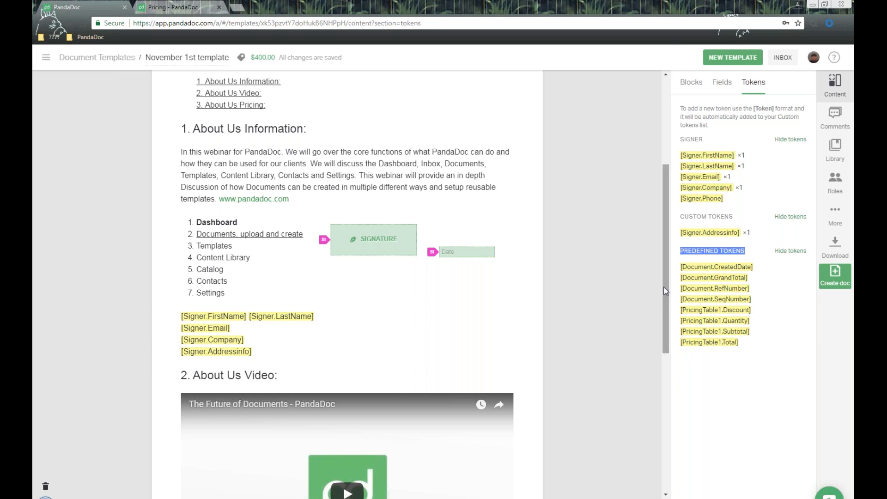
left_click_drag(668, 291, 668, 427)
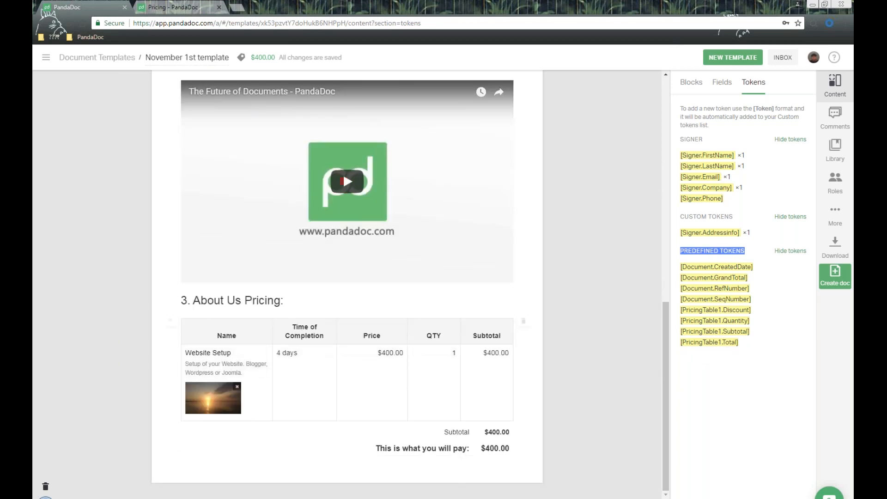
- End the intro text with a new line 'This is what you will pay:' plus the [PricingTable1.Total] token
left_click(721, 342)
scroll(442, 328, "up", 5)
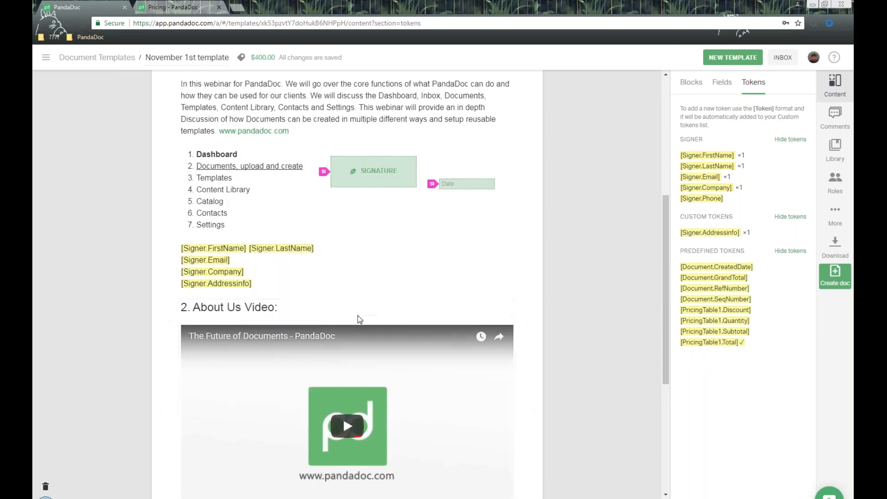
left_click(284, 285)
key("Return")
type("This is what you will pay:")
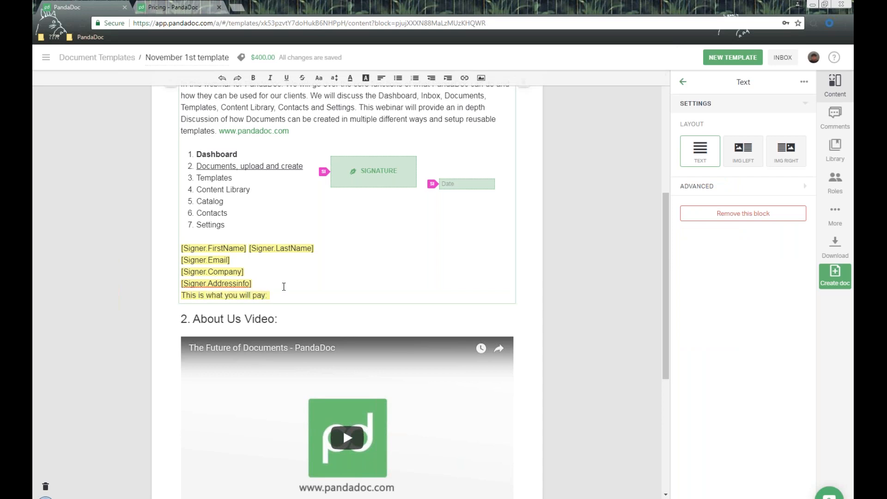
key("ctrl+v")
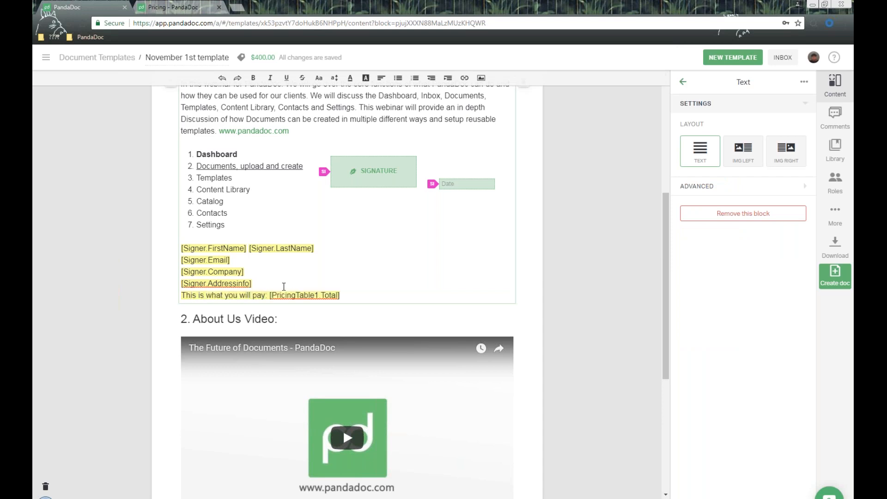
left_click(636, 285)
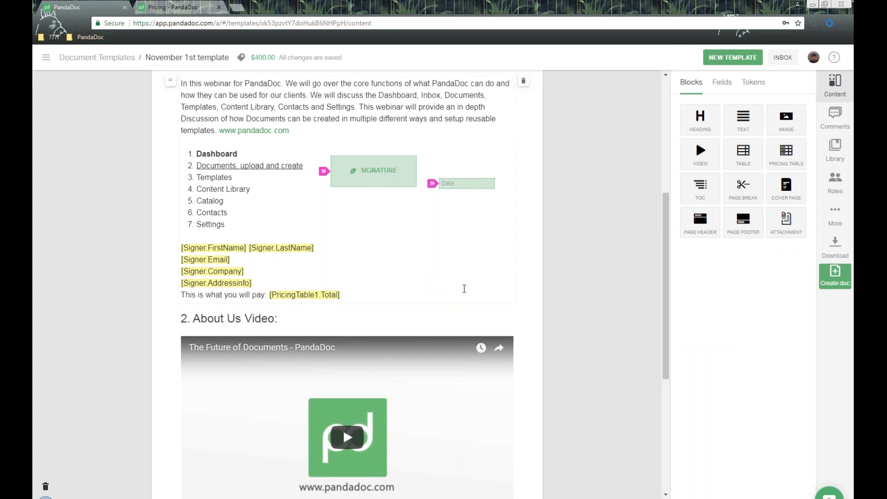
scroll(466, 289, "down", 1)
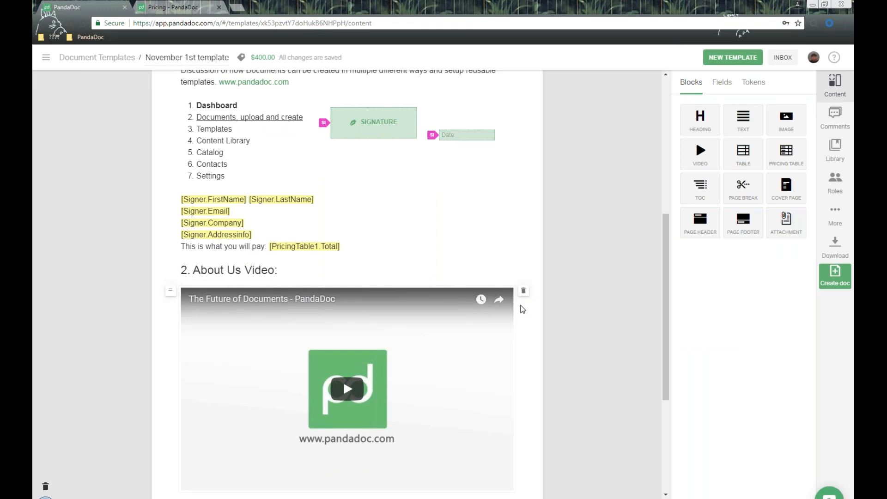
scroll(604, 317, "up", 7)
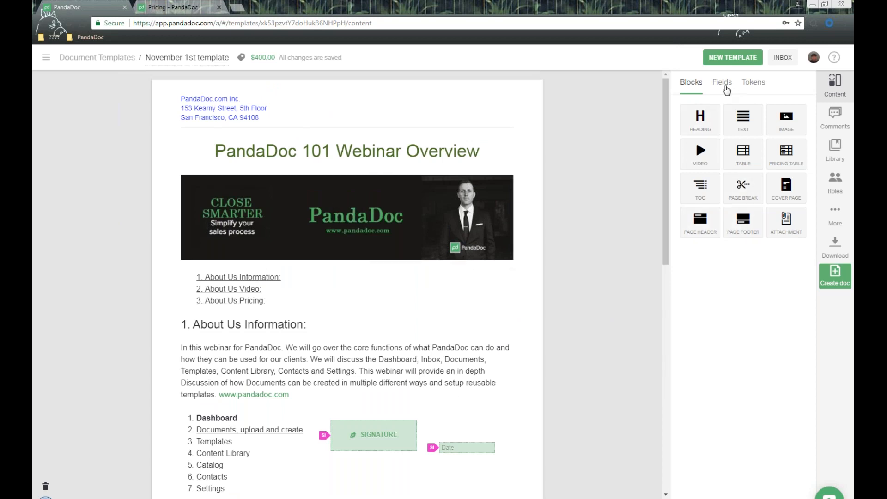
- Browse the Fields, Tokens and content library panels and the main navigation menu
left_click(722, 83)
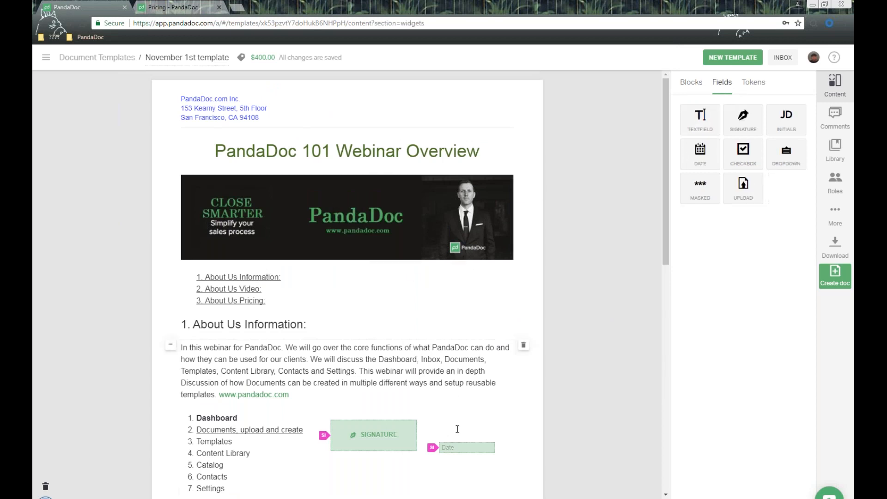
left_click(760, 83)
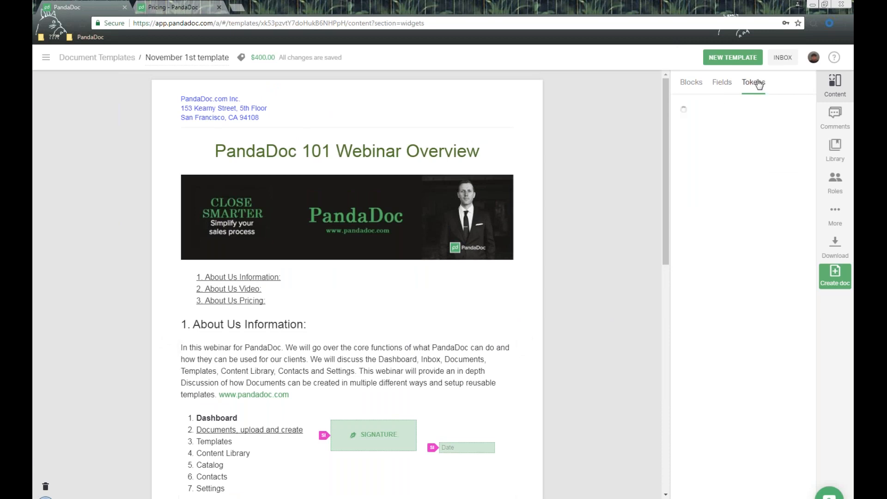
scroll(359, 262, "down", 3)
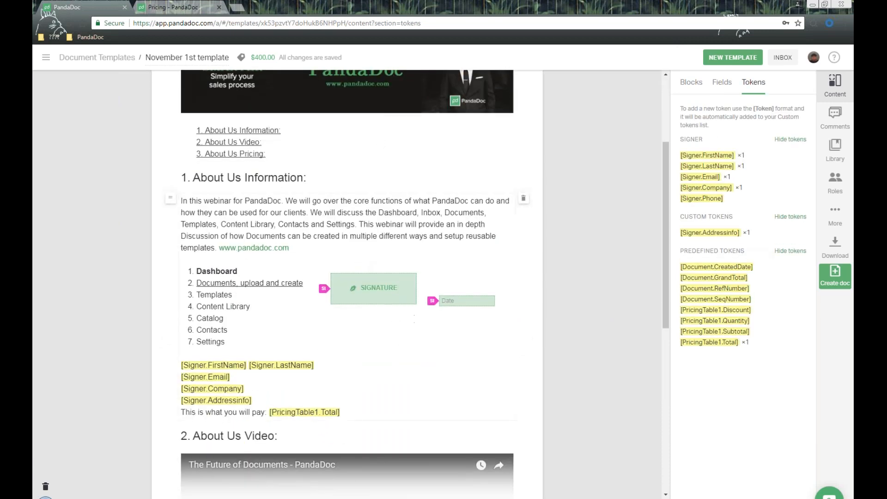
scroll(485, 219, "up", 3)
scroll(486, 218, "down", 3)
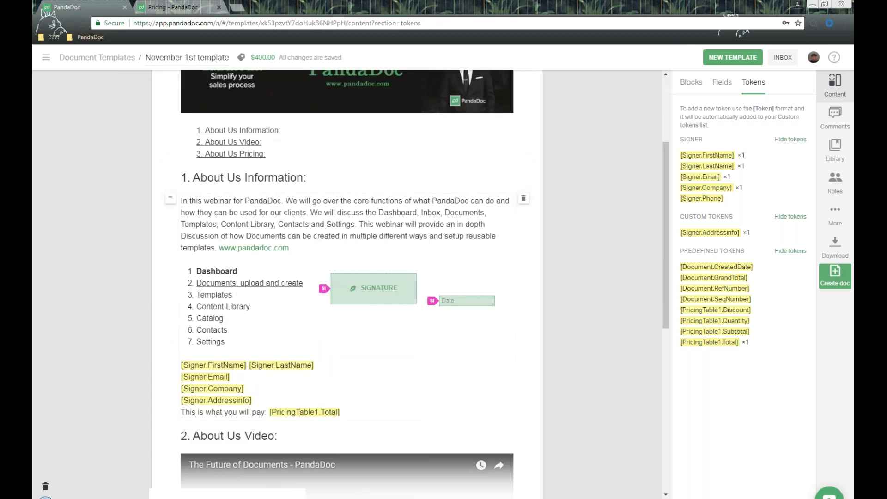
left_click(835, 150)
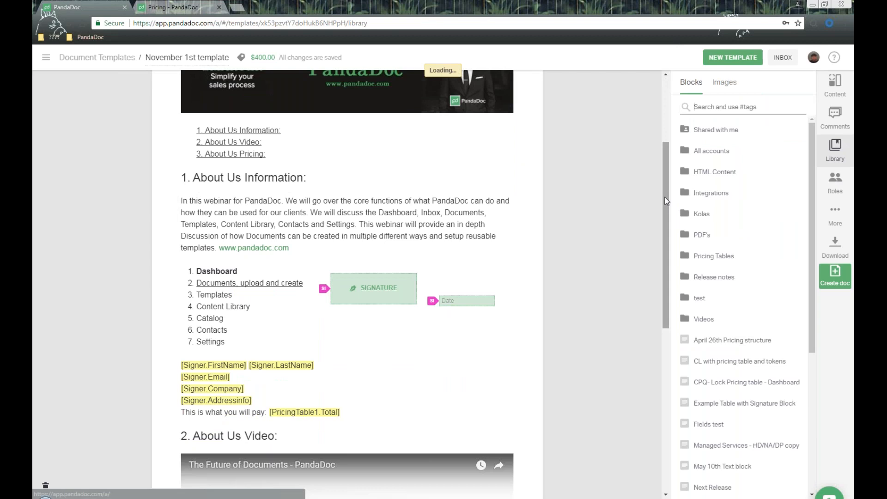
left_click(45, 59)
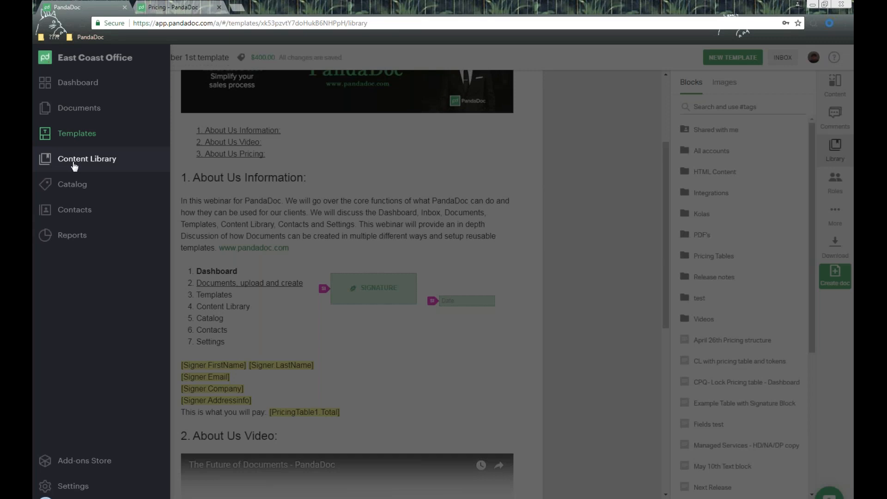
left_click(404, 215)
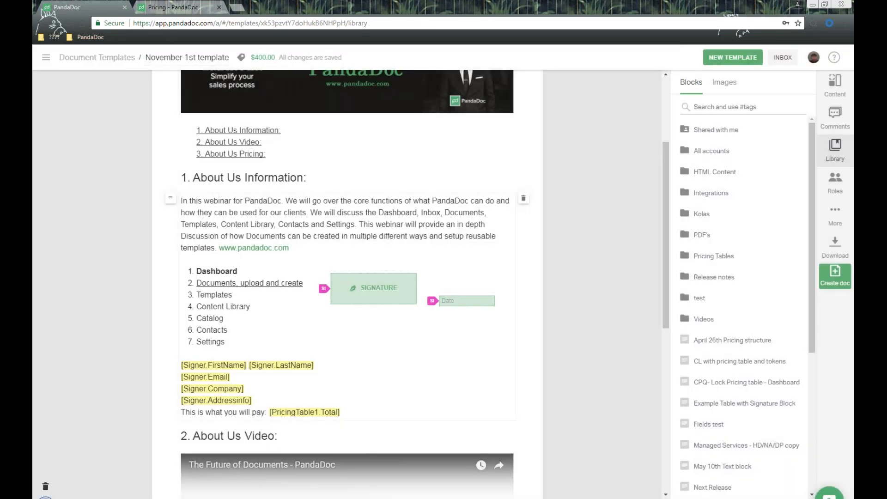
- Select the About Us Information text block and open its '...' actions menu
left_click(406, 213)
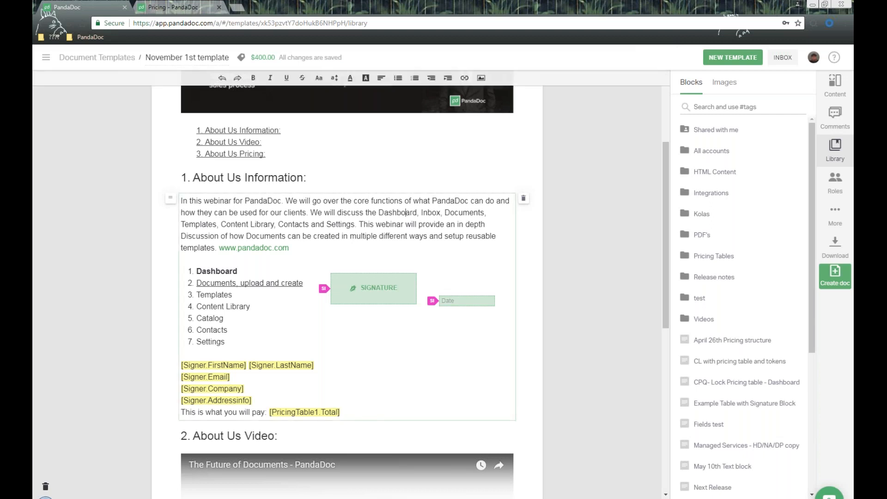
scroll(417, 214, "up", 3)
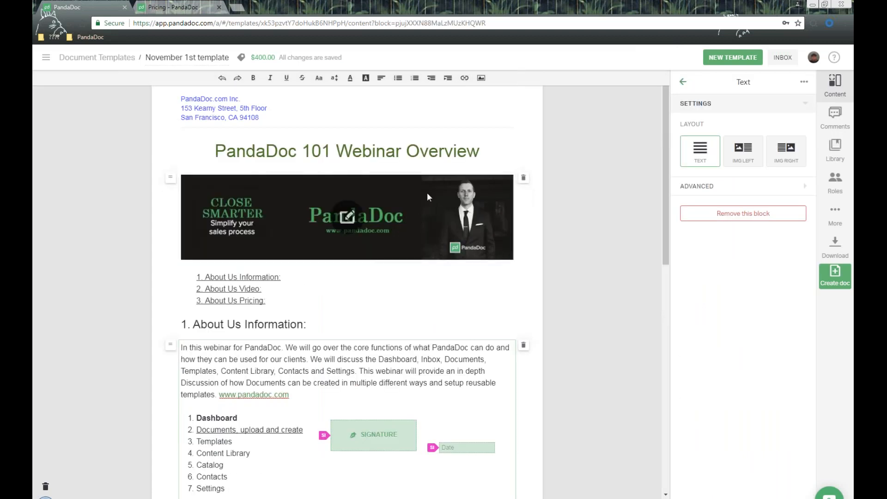
scroll(404, 199, "down", 3)
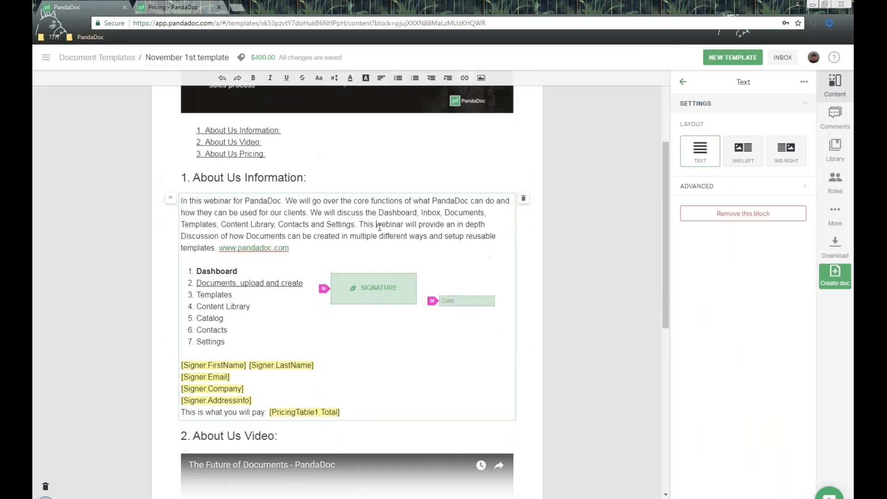
scroll(380, 227, "down", 4)
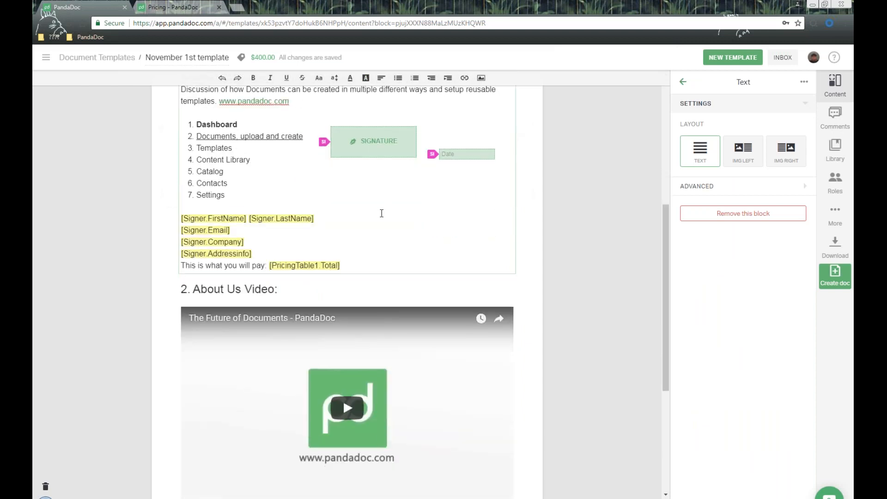
scroll(382, 213, "down", 3)
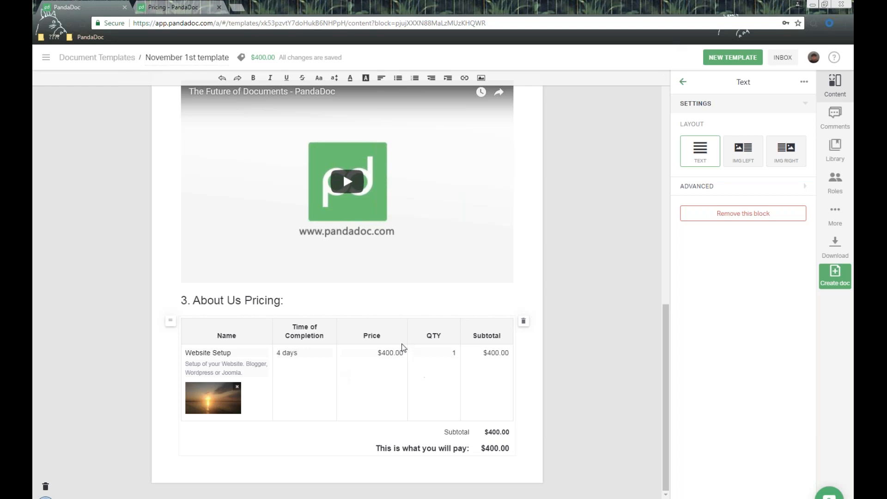
scroll(402, 347, "up", 6)
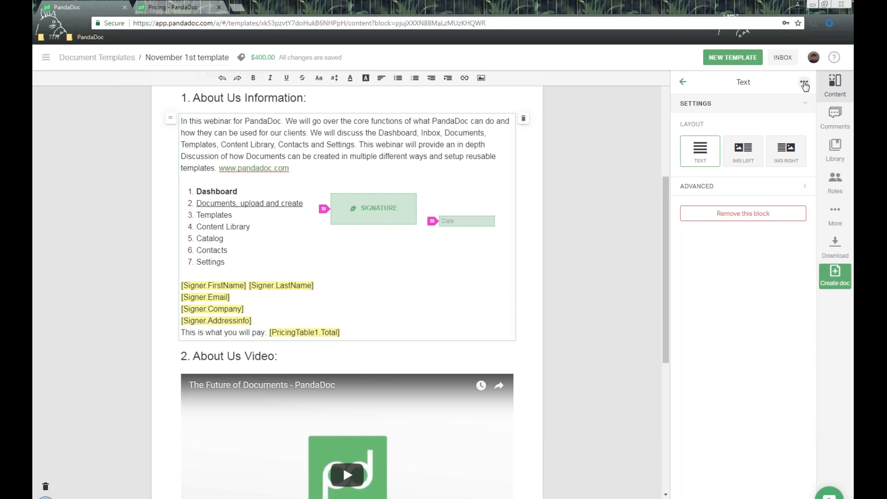
left_click(804, 84)
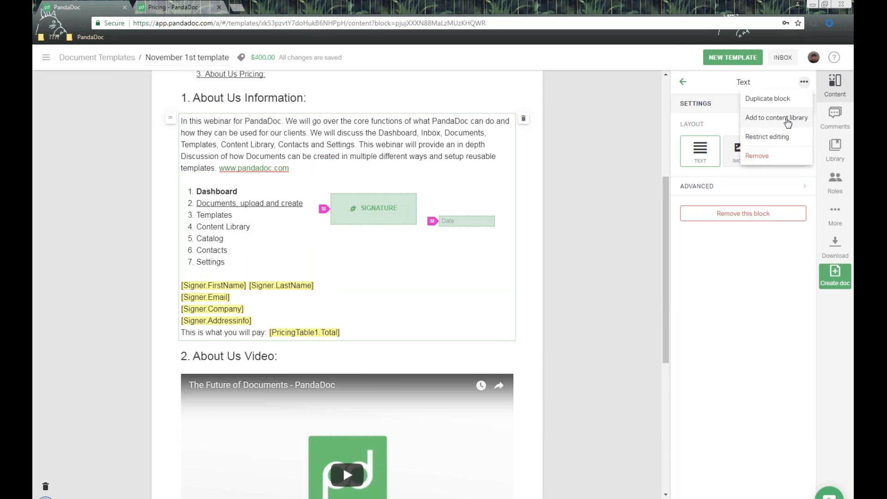
- Save the text block to the content library as a new item named 'November 1st Text Block'
left_click(788, 118)
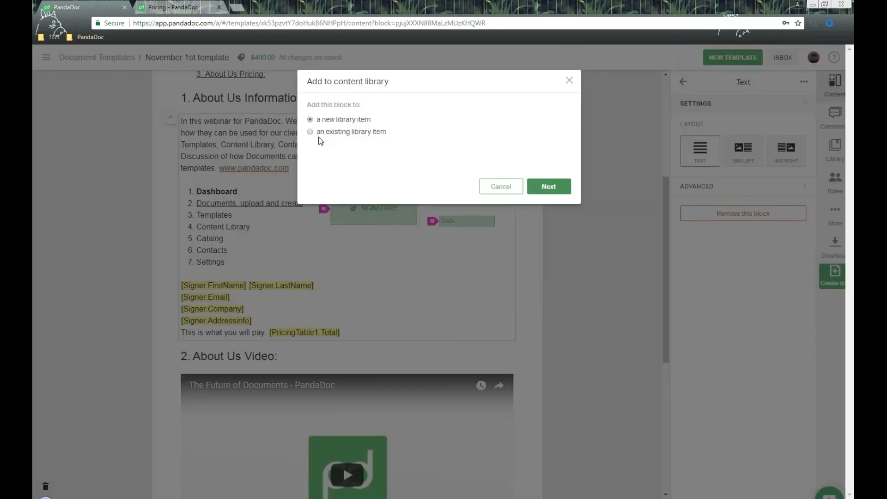
left_click(558, 189)
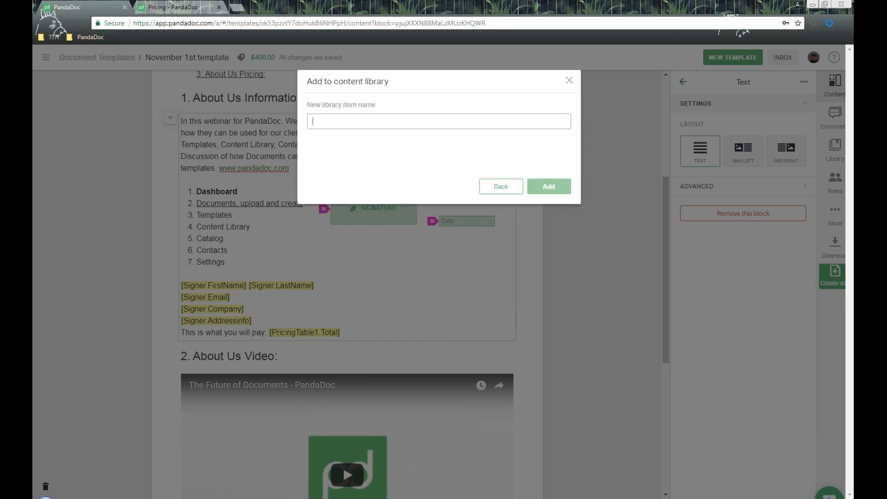
type("Nove")
key("BackSpace")
key("BackSpace")
key("BackSpace")
type("ovember 1w")
key("BackSpace")
type("st Text Block")
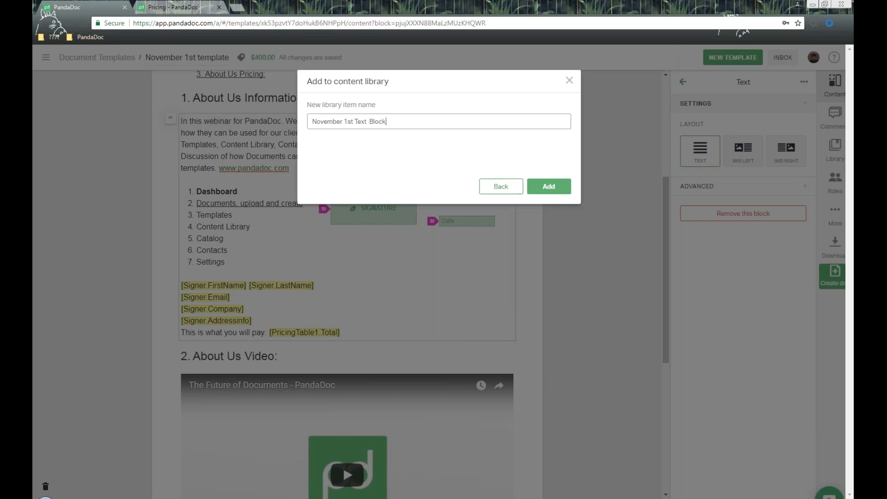
left_click(546, 187)
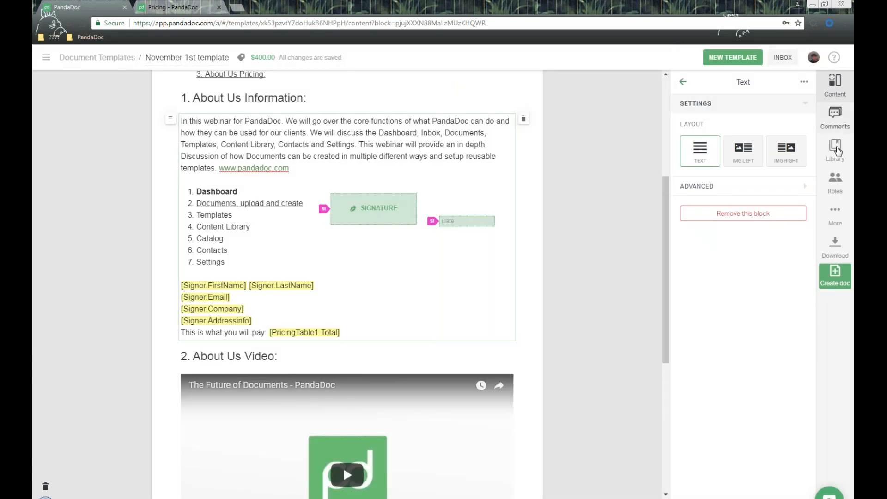
- Drag the November 1st Text Block from the library's Blocks list into the document, then show more template options
left_click(837, 149)
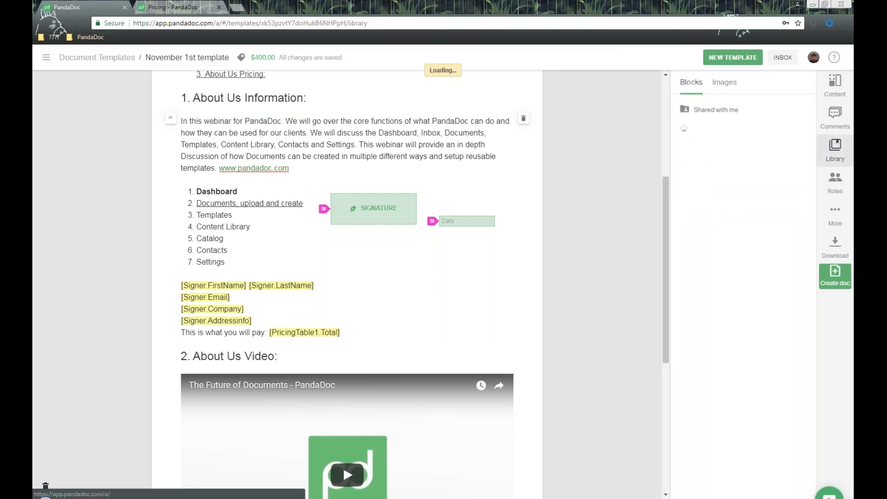
scroll(743, 149, "down", 3)
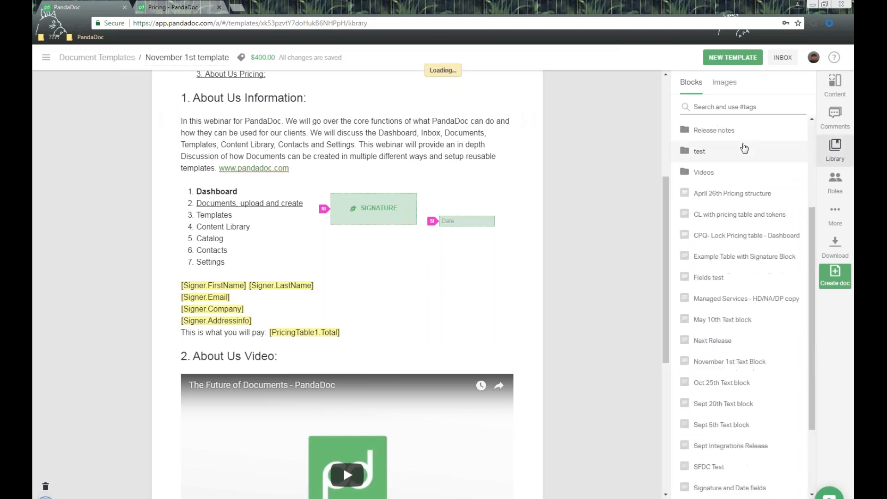
scroll(744, 148, "down", 3)
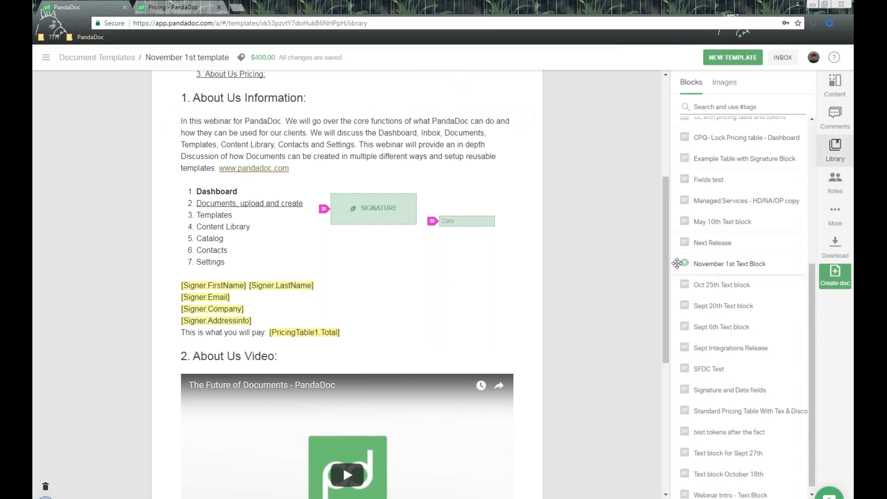
mouse_move(675, 264)
left_click_drag(675, 263, 748, 226)
scroll(748, 229, "up", 5)
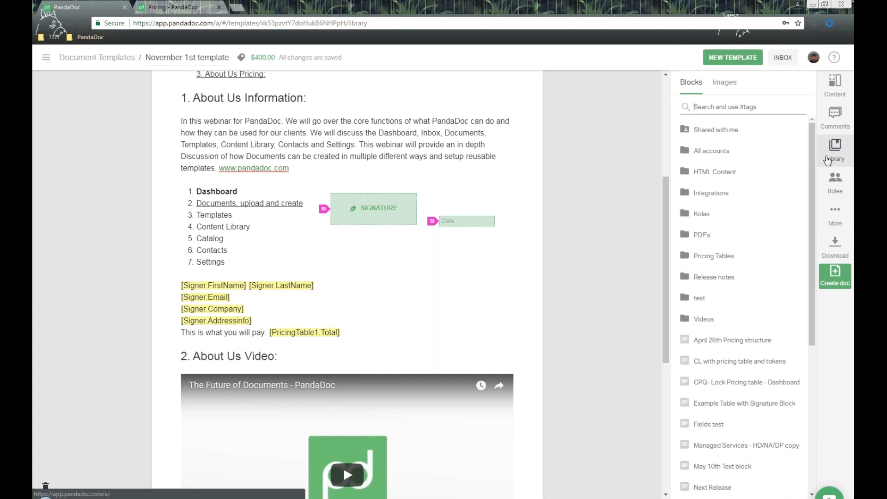
left_click(835, 216)
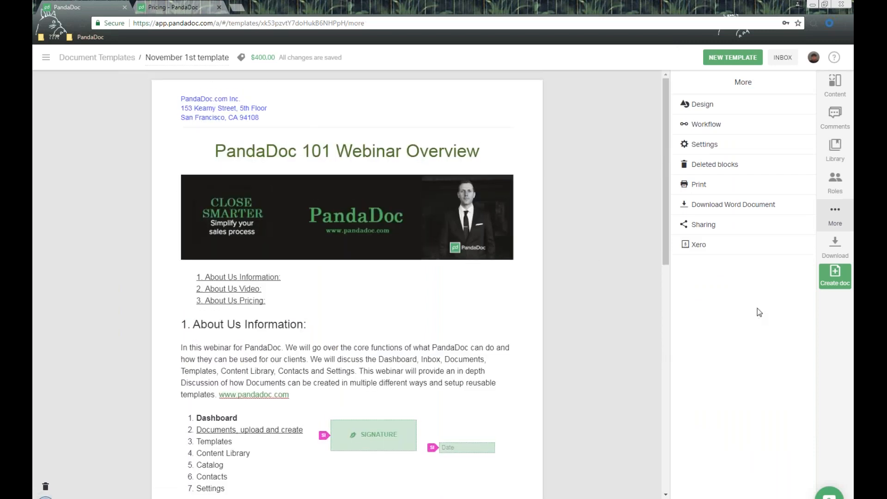
- Review the template settings: owner, creation date, the 3650-day expiration and auto reminders
left_click(735, 145)
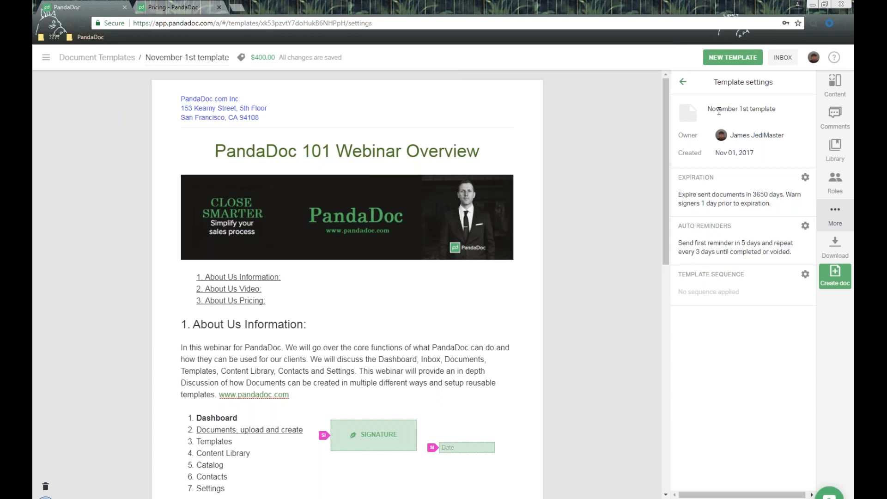
double_click(687, 135)
left_click(689, 161)
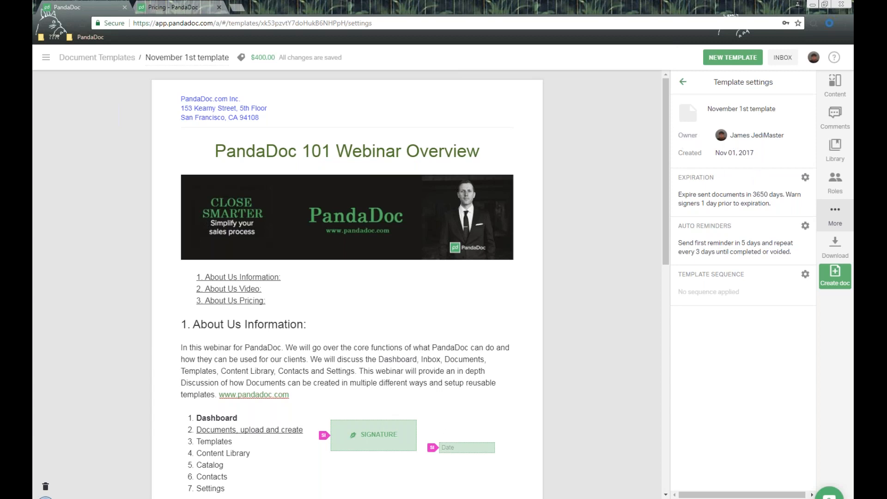
left_click(767, 164, "shift")
left_click_drag(686, 177, 743, 175)
left_click_drag(701, 194, 786, 194)
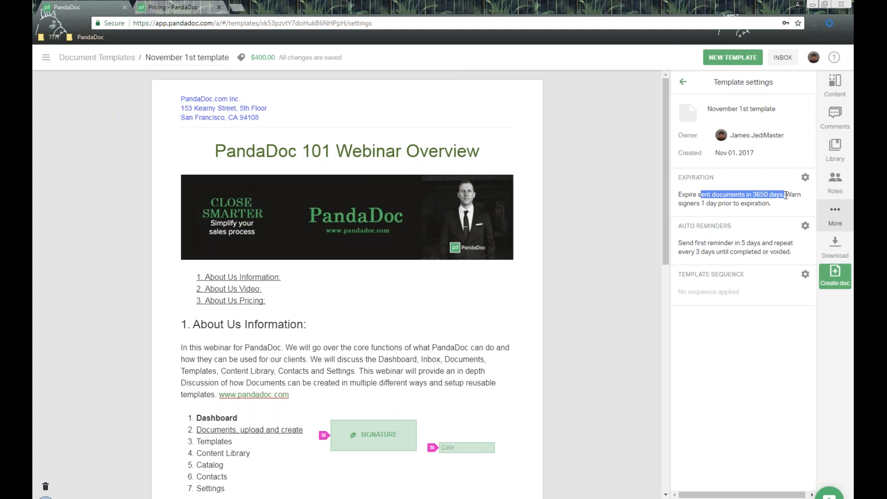
left_click_drag(685, 224, 751, 222)
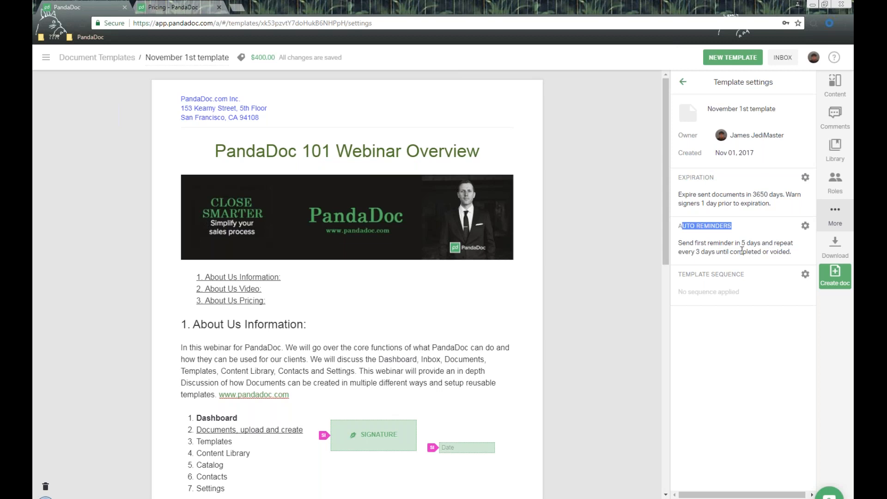
- Inspect the Template sequence numbering options without applying any change
left_click_drag(691, 275, 792, 294)
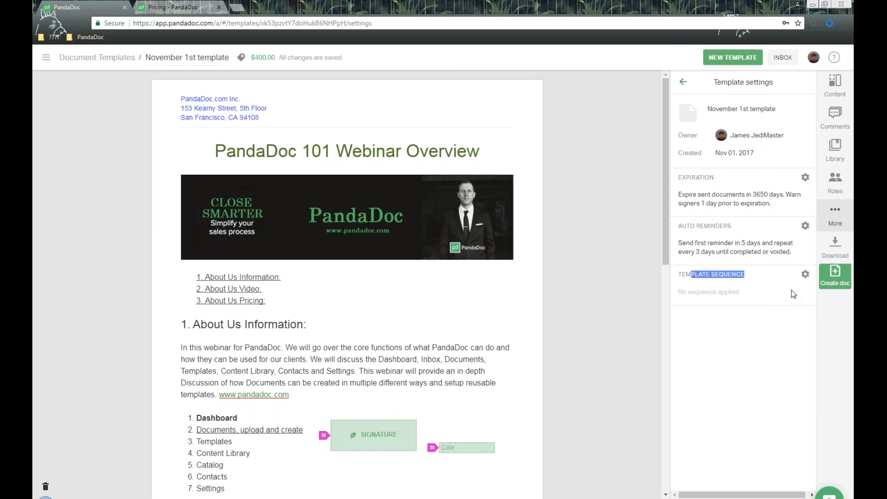
left_click(806, 274)
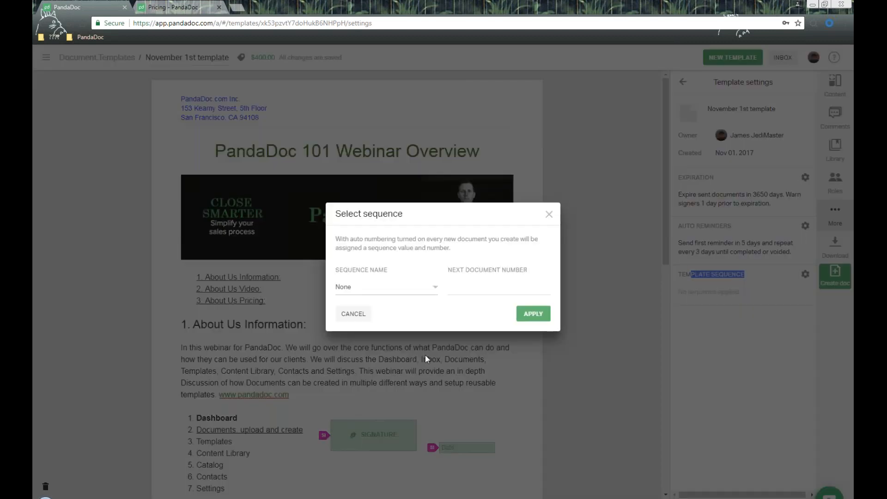
left_click(434, 288)
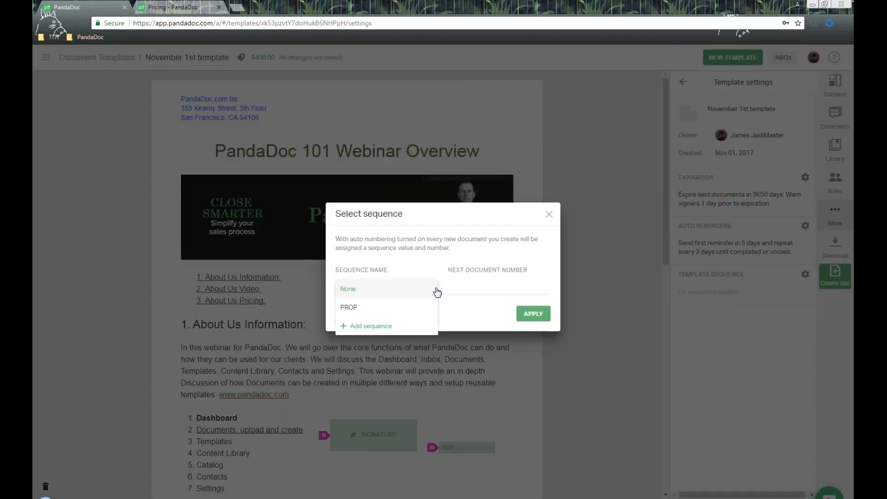
left_click(549, 215)
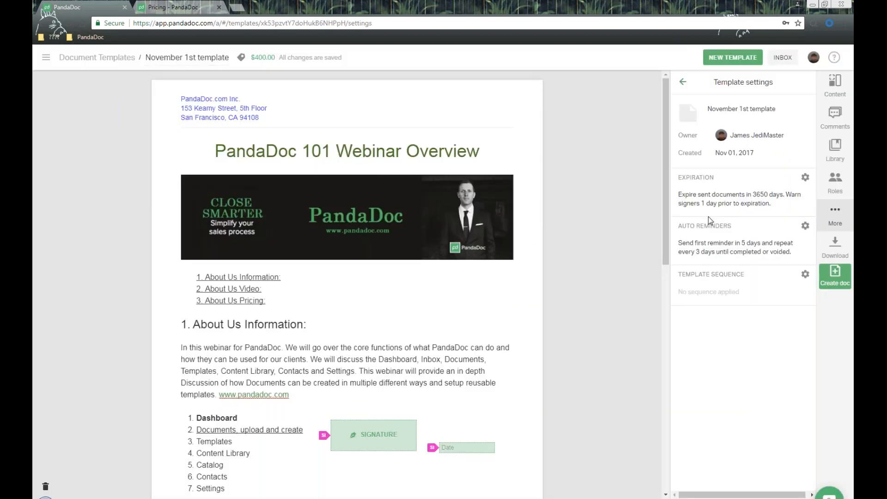
left_click(683, 82)
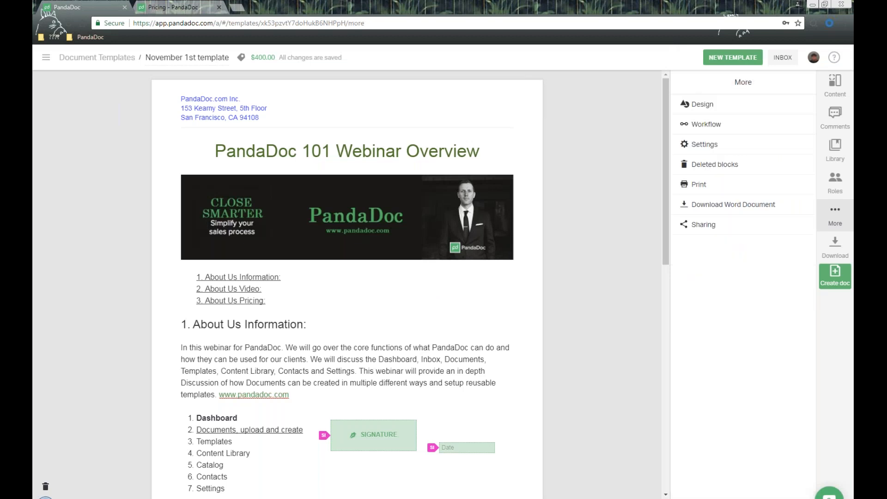
- Look over the workflow stages, then open Design styles: Trebuchet headings, Arial text, US Letter
left_click(727, 124)
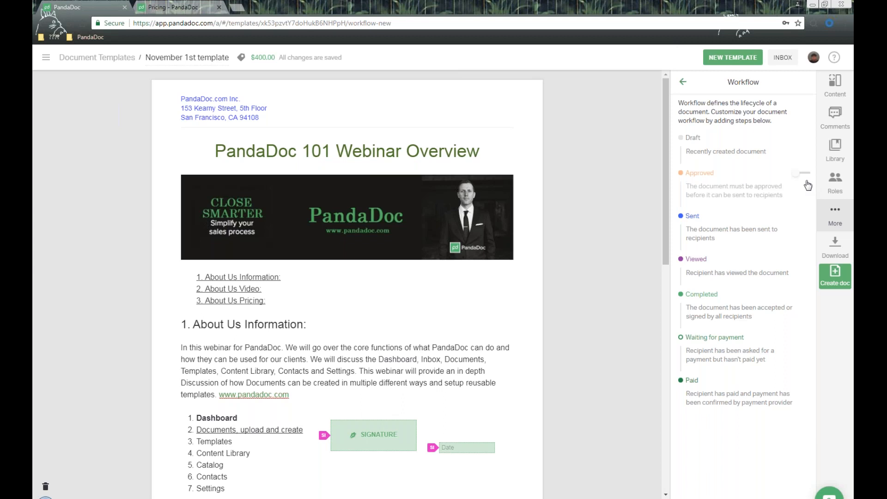
left_click(683, 82)
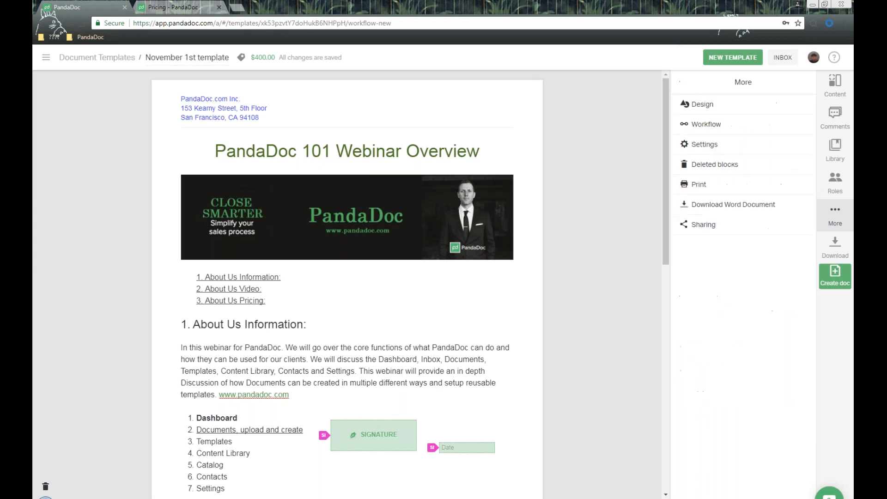
left_click(742, 112)
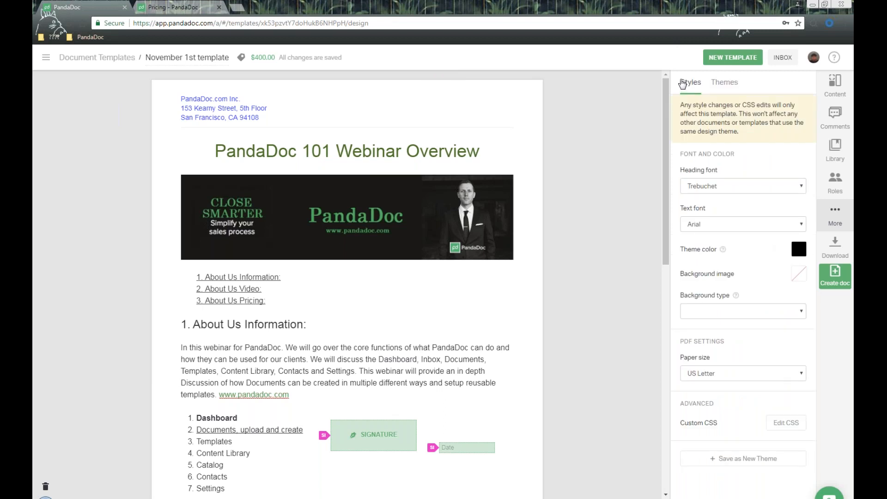
- Browse the design theme catalog, then go back to the font and colour styles
left_click(735, 93)
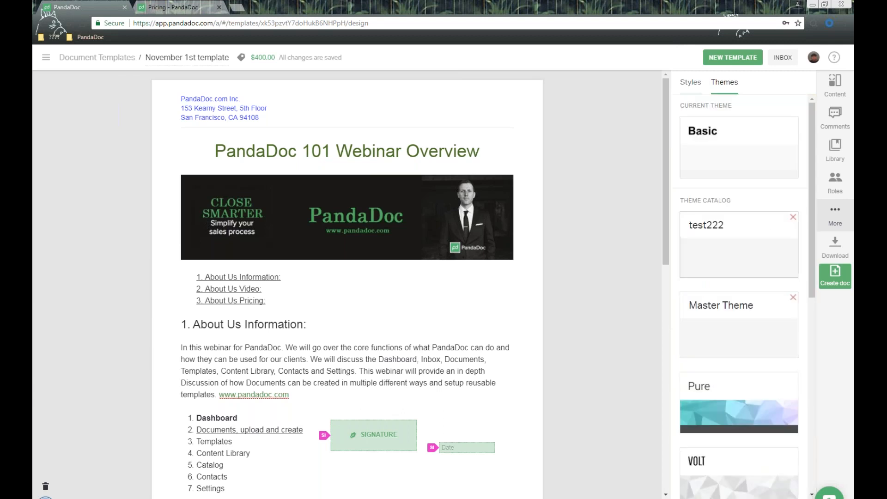
scroll(753, 198, "down", 5)
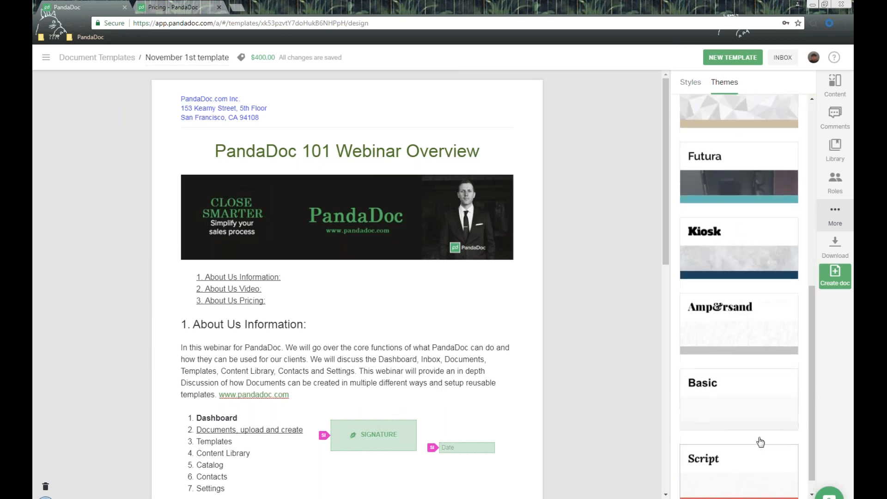
scroll(760, 442, "up", 3)
scroll(758, 415, "up", 6)
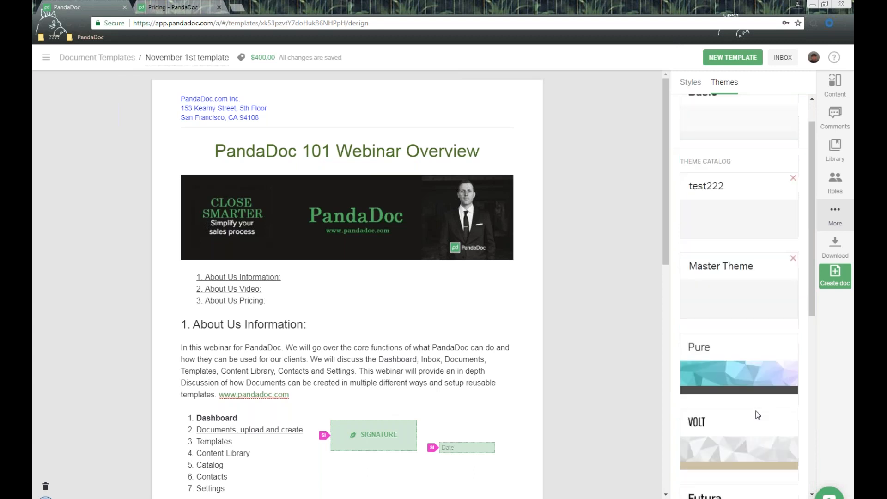
left_click(691, 84)
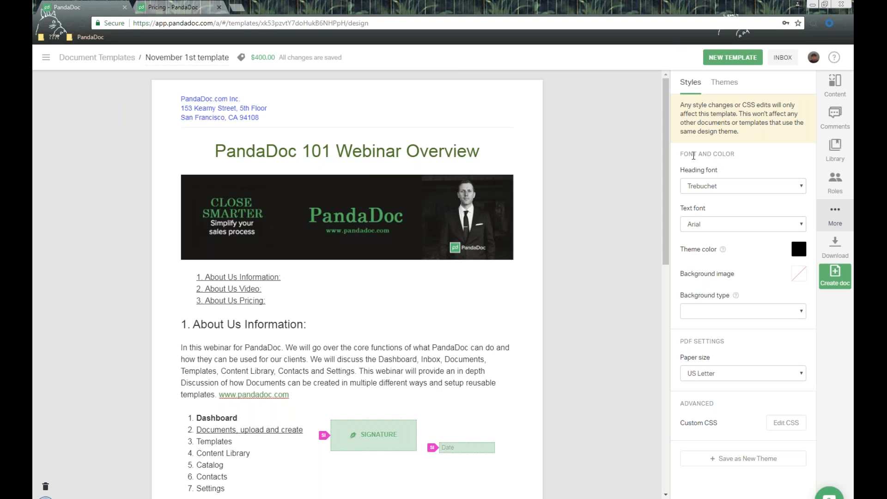
- Set the heading font to Times New Roman, then change it to Roboto Slab
triple_click(734, 176)
left_click(743, 185)
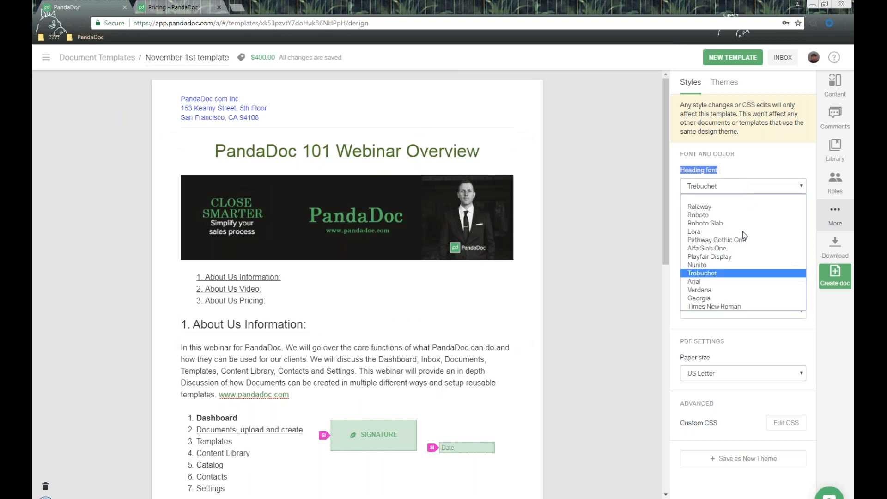
left_click(737, 307)
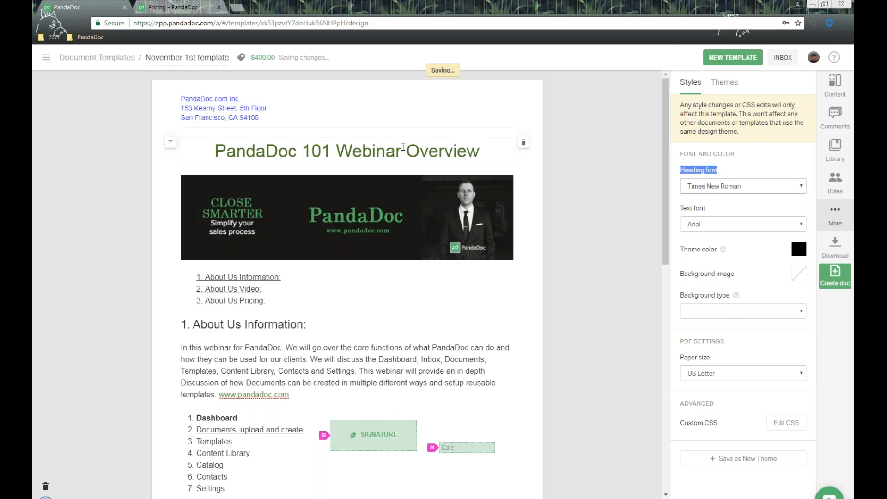
left_click(723, 187)
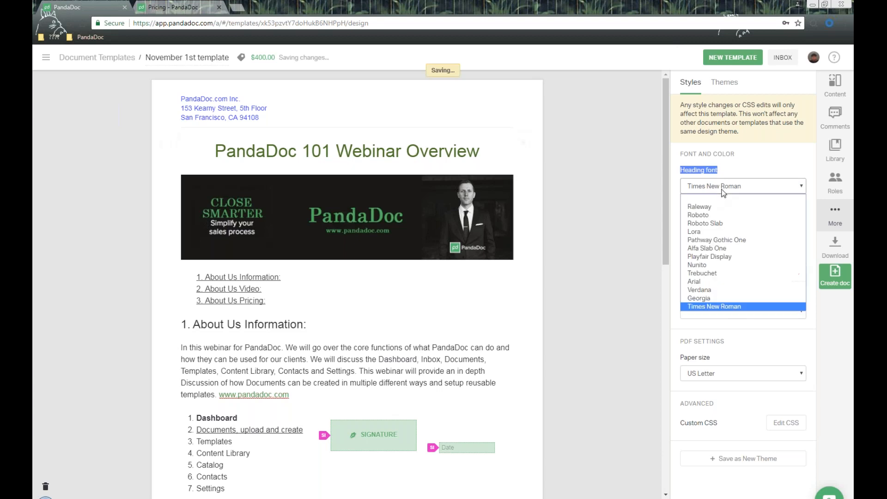
left_click(725, 228)
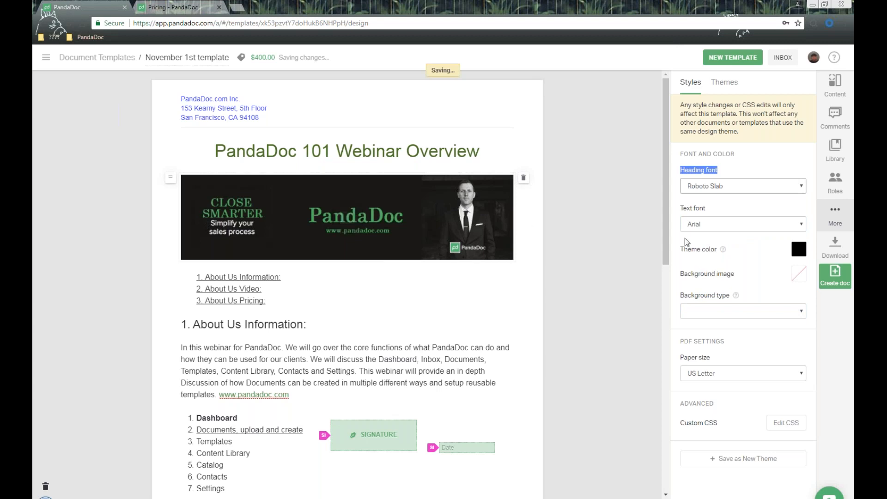
- Change the body text font from Arial to Times New Roman
left_click(723, 209)
triple_click(721, 211)
scroll(741, 228, "down", 4)
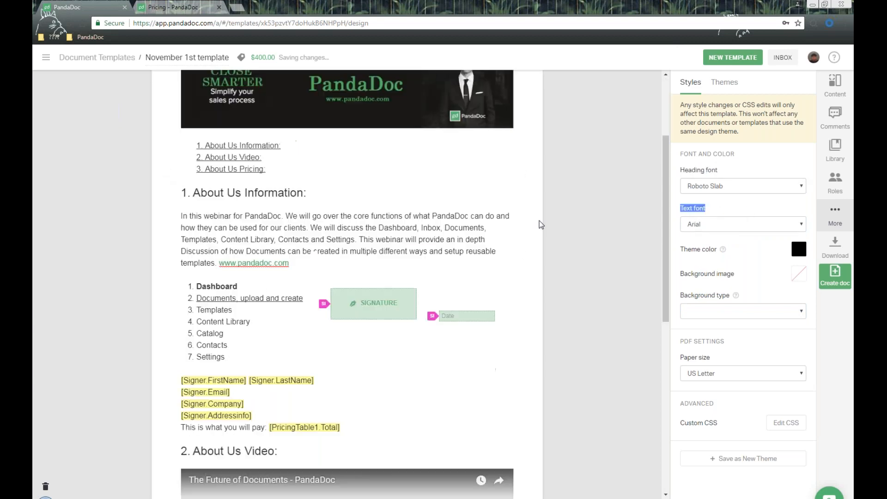
left_click(739, 225)
left_click(729, 311)
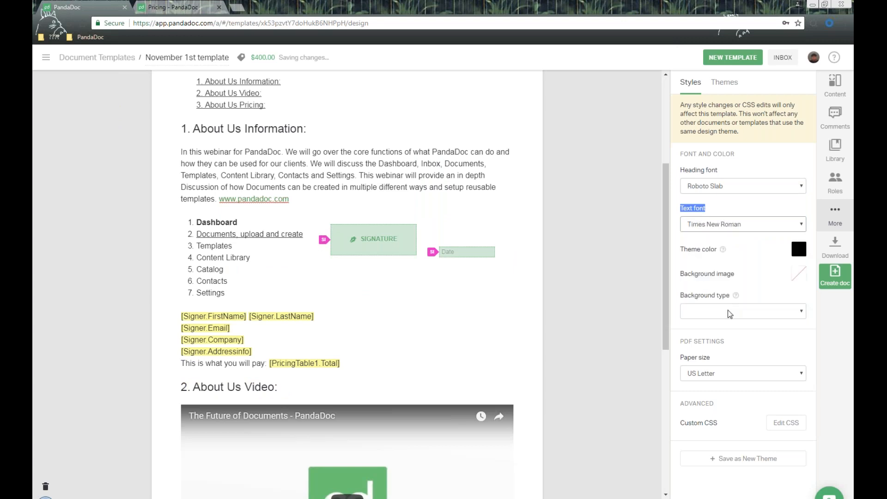
left_click(646, 290)
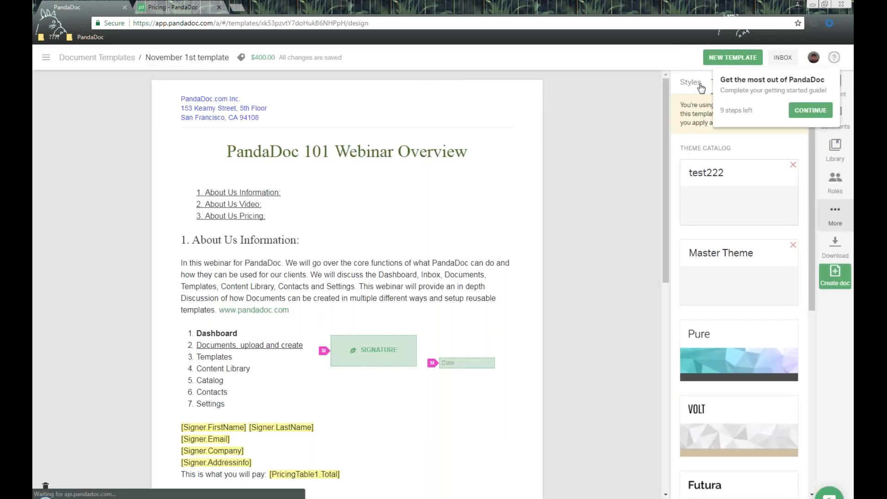
- Reopen the template's design styles panel from the extra options
left_click(698, 84)
scroll(576, 215, "down", 1)
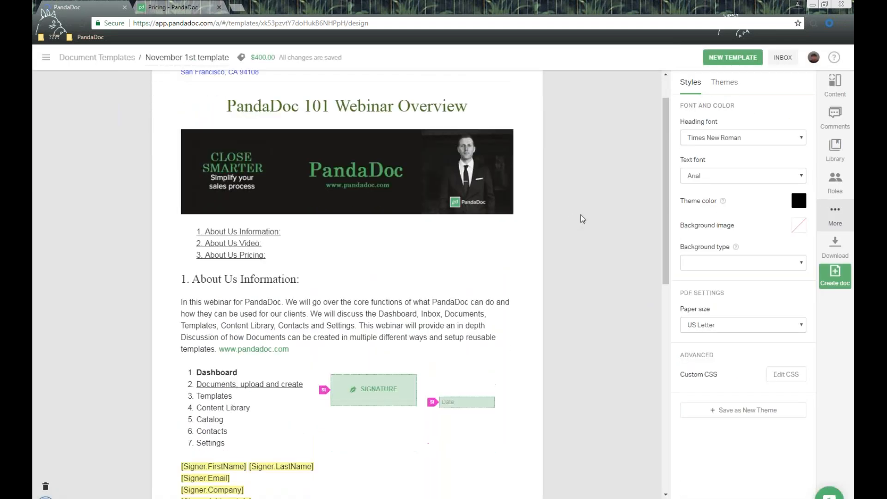
scroll(591, 215, "down", 5)
left_click(486, 126)
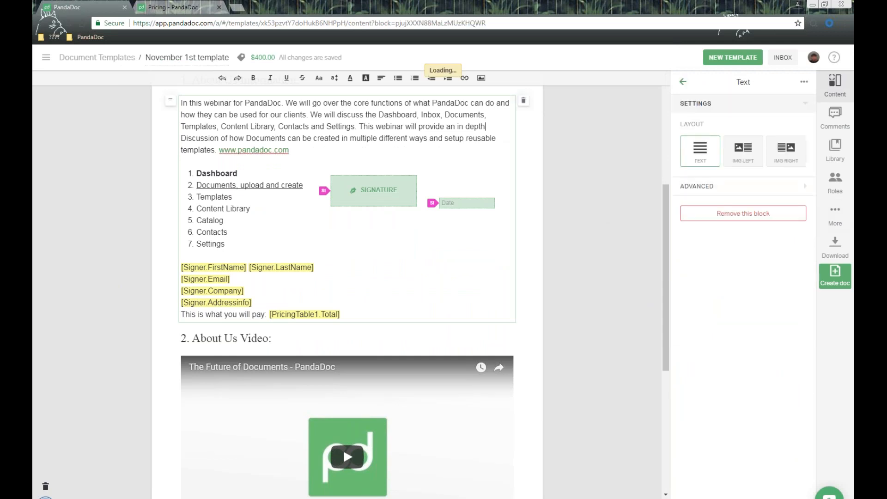
left_click(835, 214)
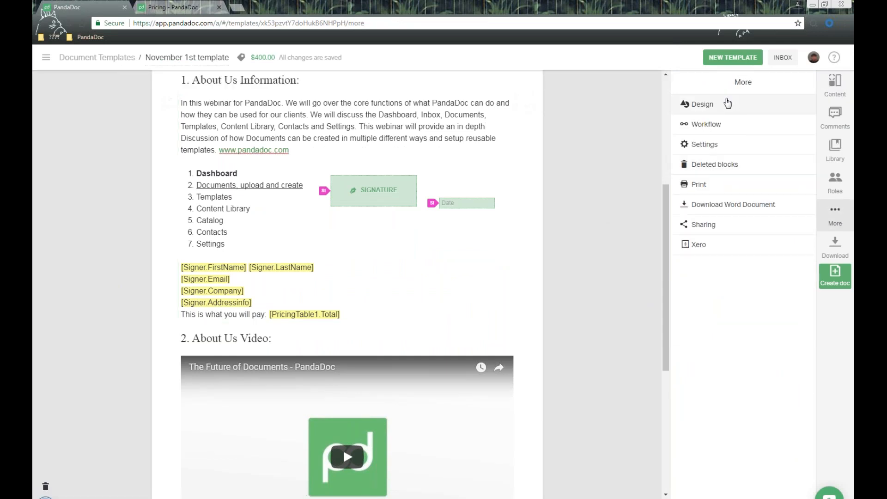
left_click(728, 103)
- Set both the body text font and the heading font to Roboto Slab
triple_click(719, 162)
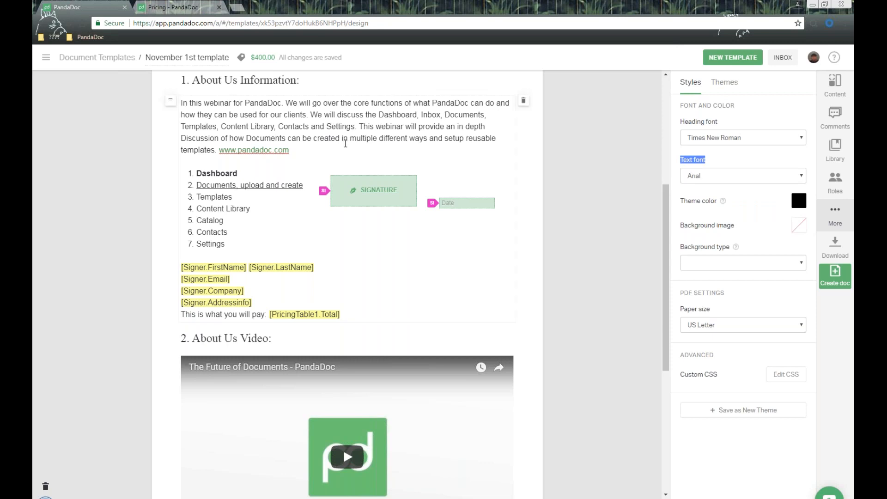
left_click(711, 178)
left_click(714, 212)
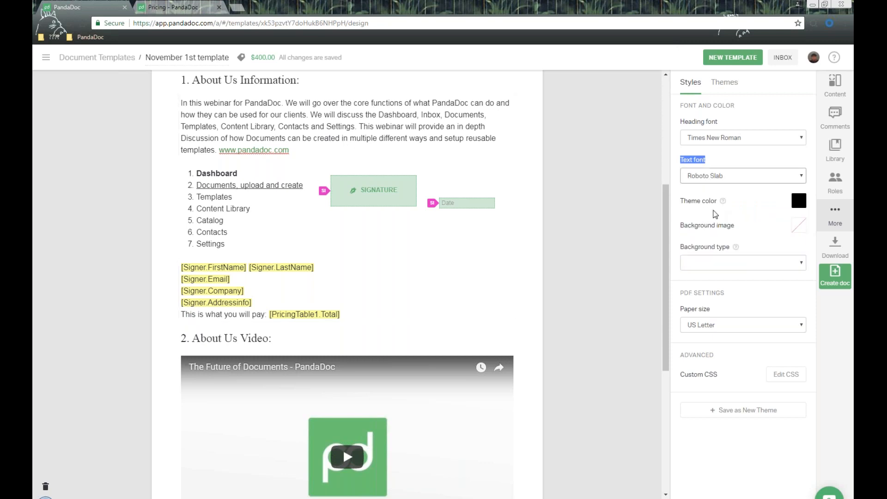
scroll(401, 162, "up", 2)
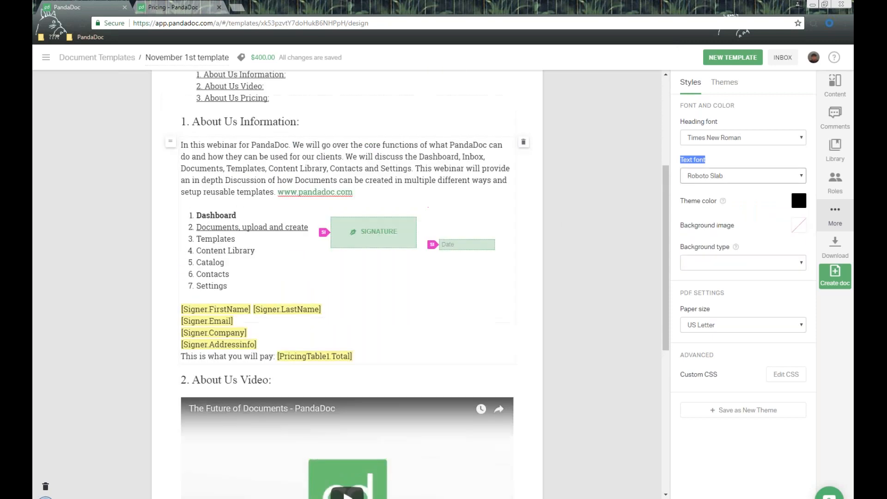
scroll(401, 185, "up", 3)
left_click(735, 137)
left_click(729, 176)
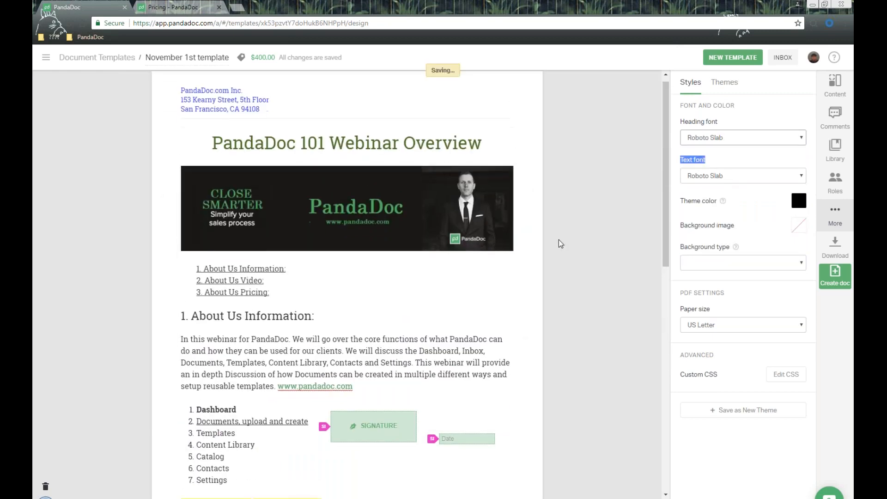
- Make the theme colour a medium green and confirm it
scroll(435, 164, "down", 2)
scroll(529, 270, "down", 2)
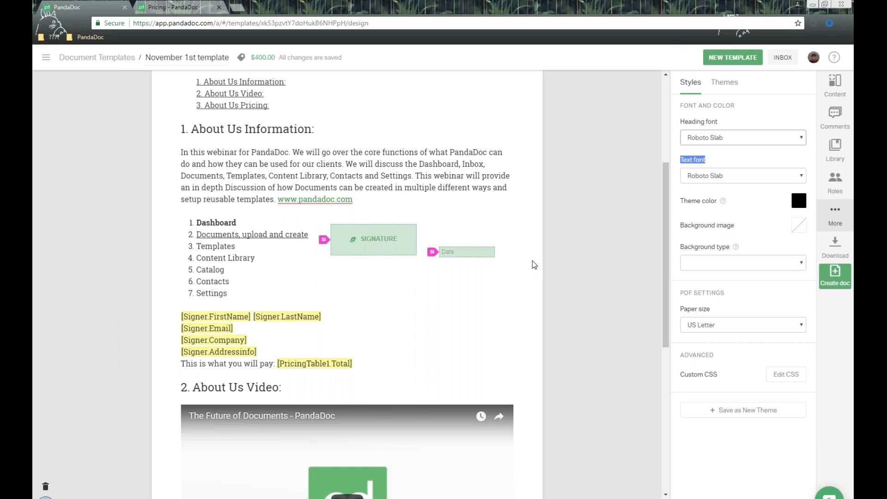
left_click_drag(682, 202, 717, 201)
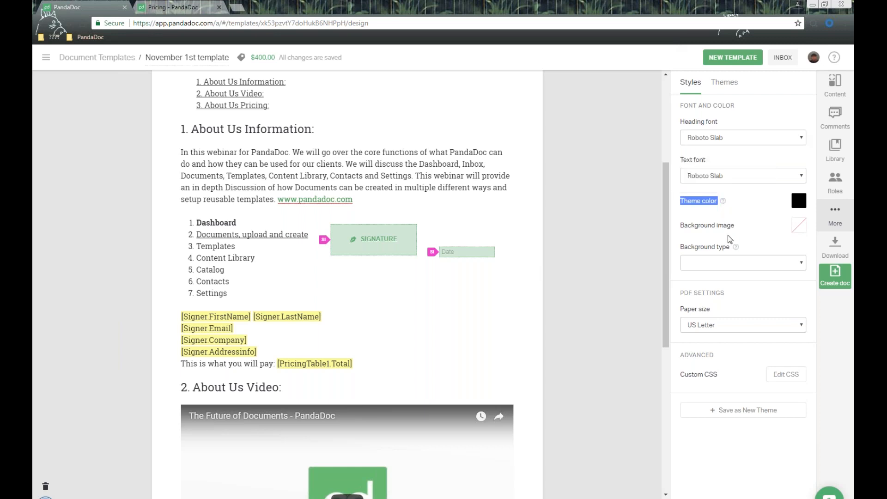
left_click(799, 201)
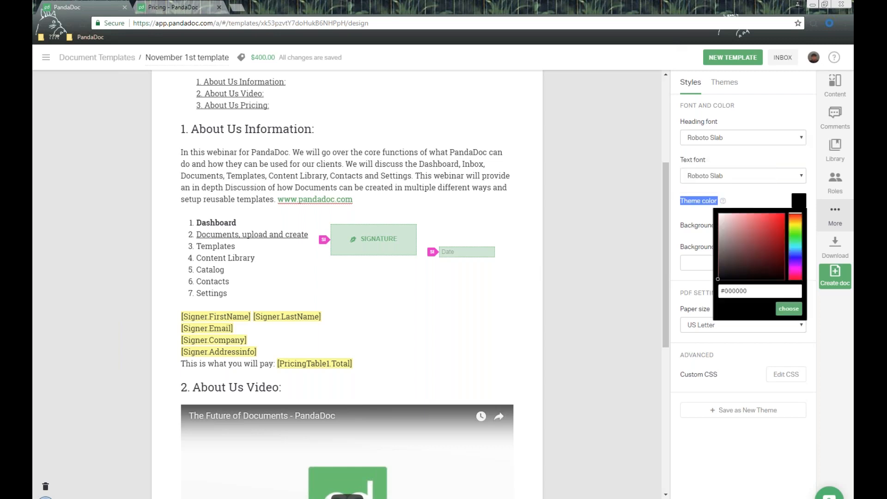
left_click(795, 234)
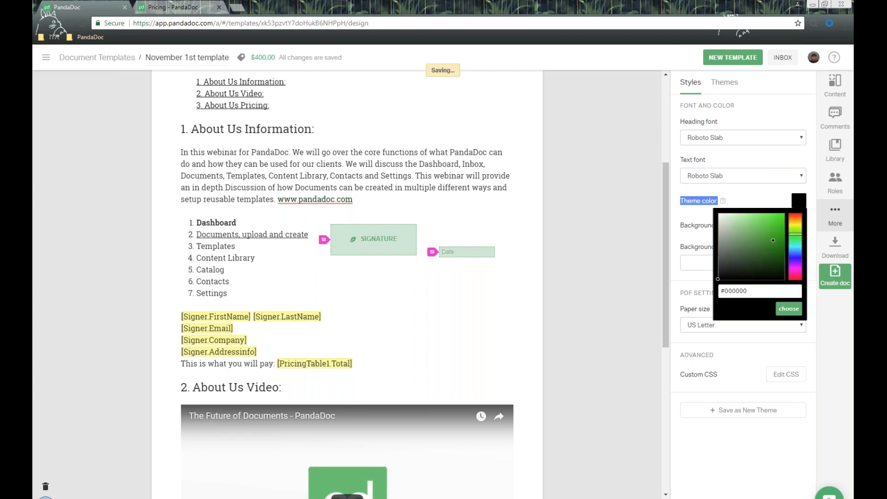
left_click(773, 240)
left_click(788, 309)
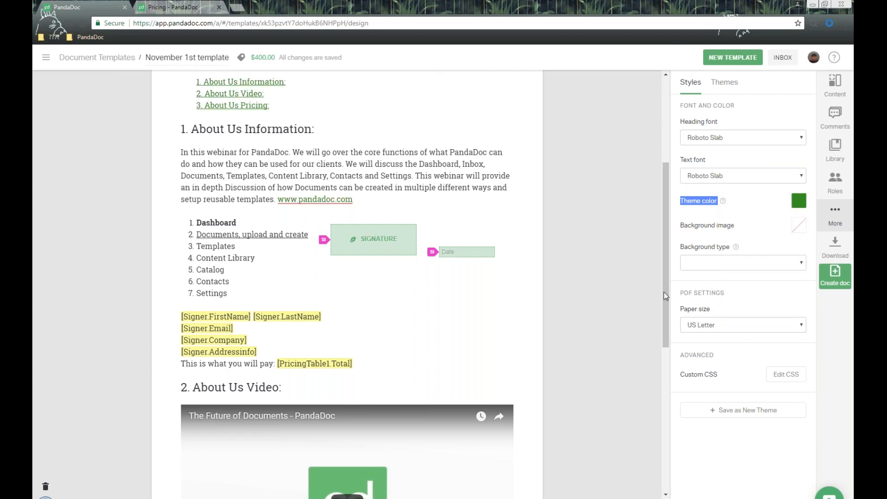
scroll(414, 199, "up", 5)
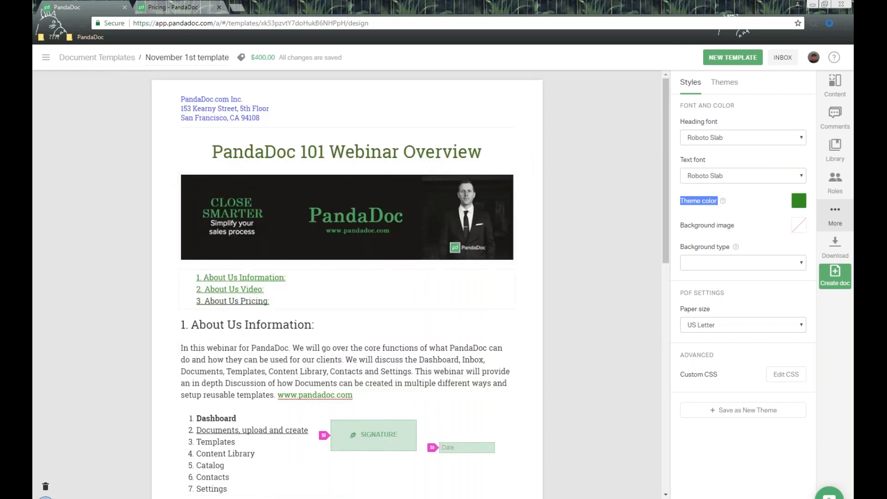
scroll(280, 283, "down", 3)
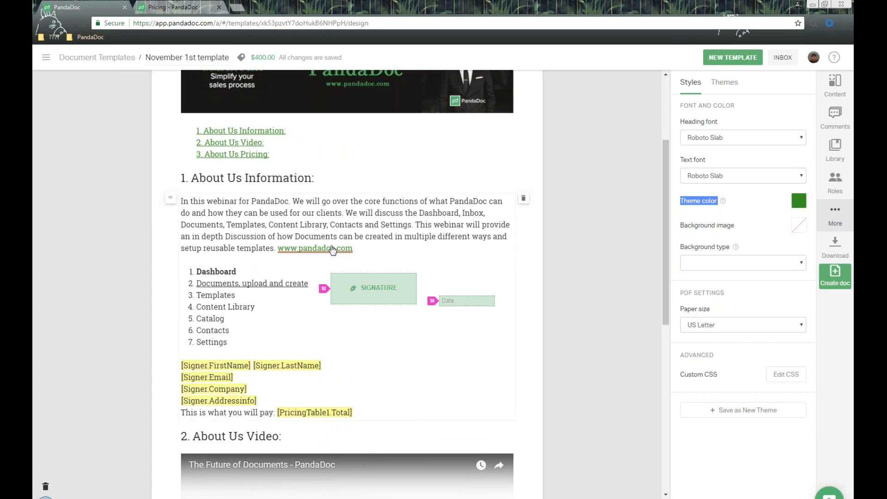
scroll(328, 238, "down", 7)
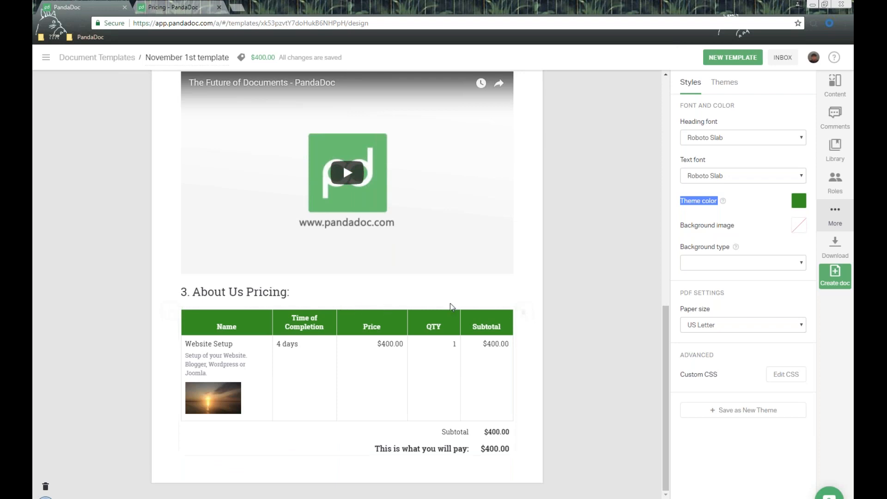
scroll(583, 315, "up", 10)
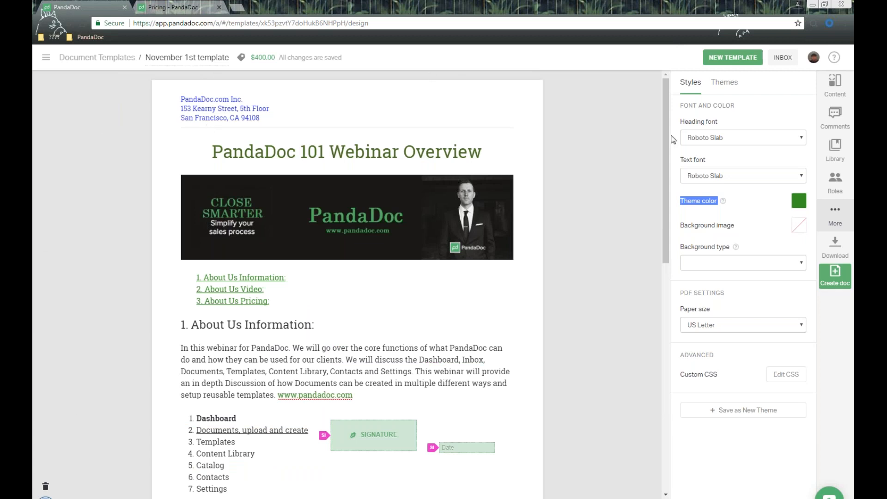
- Choose the Golden Gate bridge photo as background image, then close the Styles panel
left_click(682, 226)
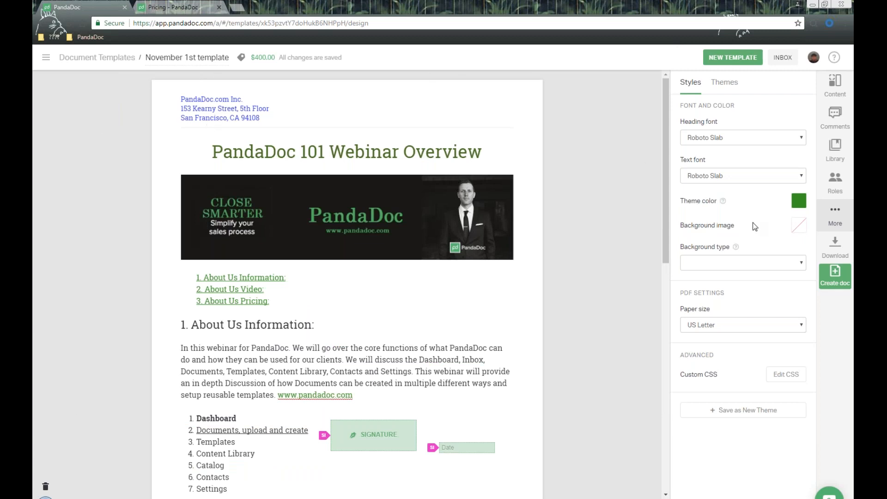
left_click(804, 230)
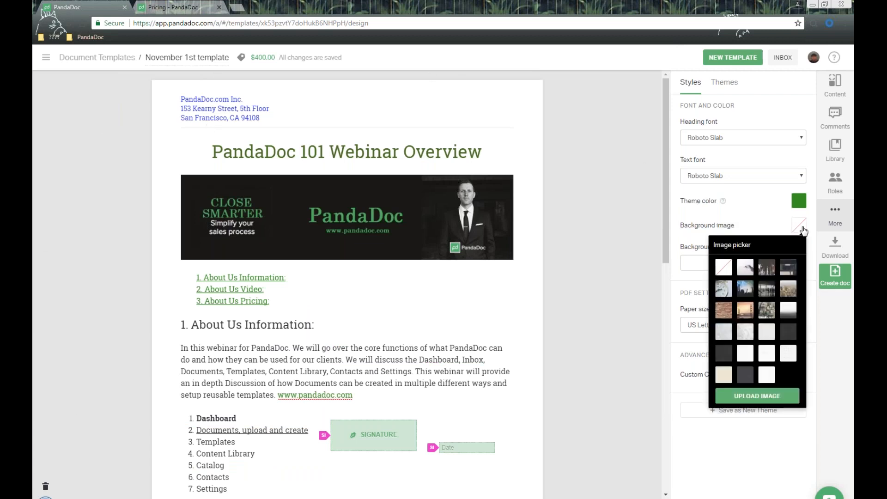
left_click(745, 311)
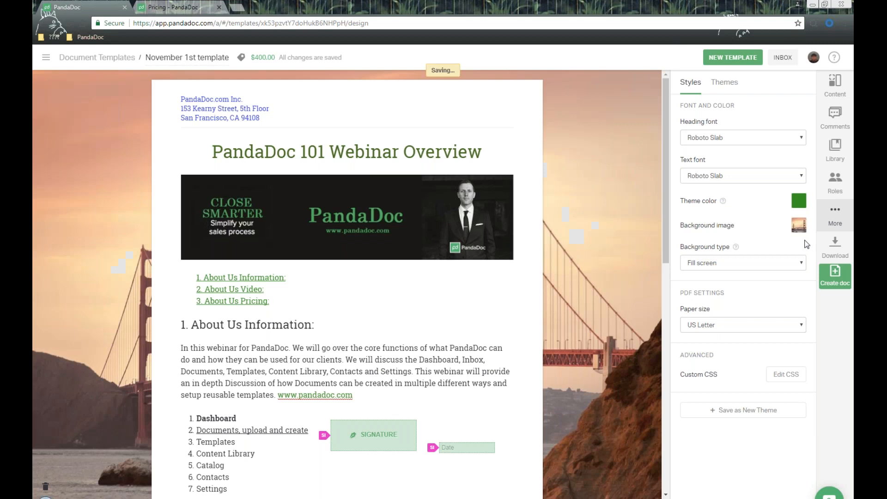
left_click(842, 229)
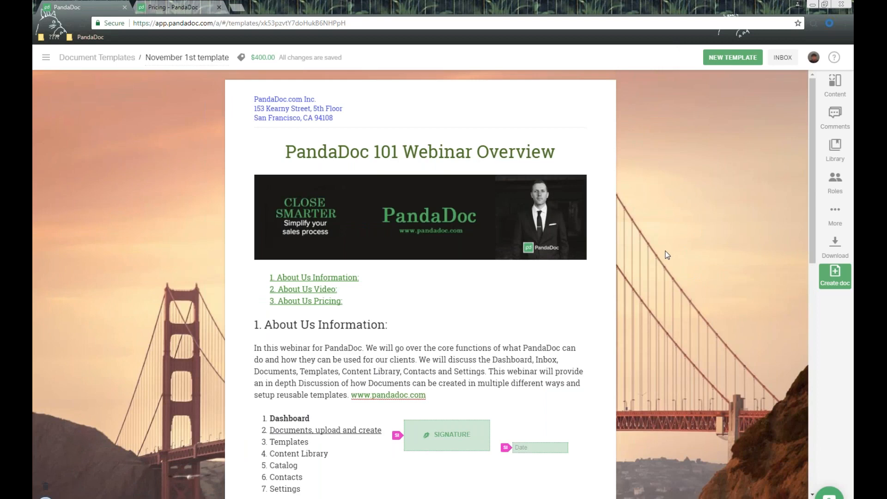
- Reopen design styles and keep the background type at Fill screen
left_click(835, 215)
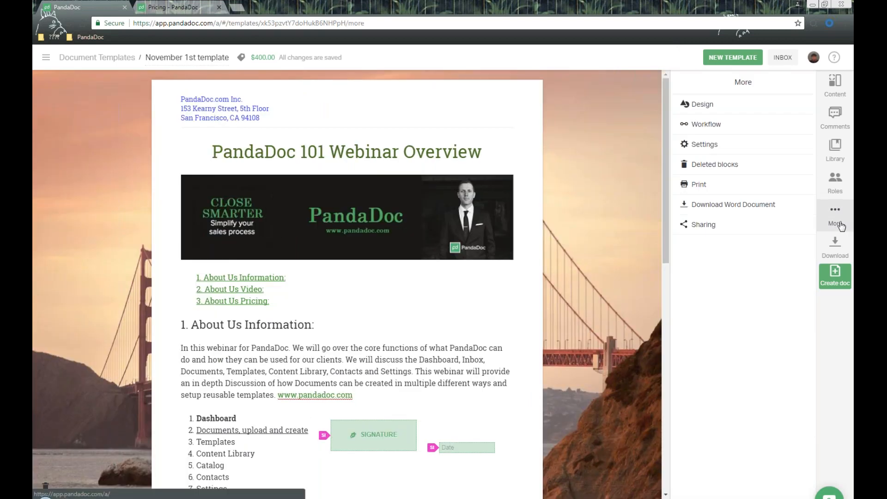
left_click(737, 112)
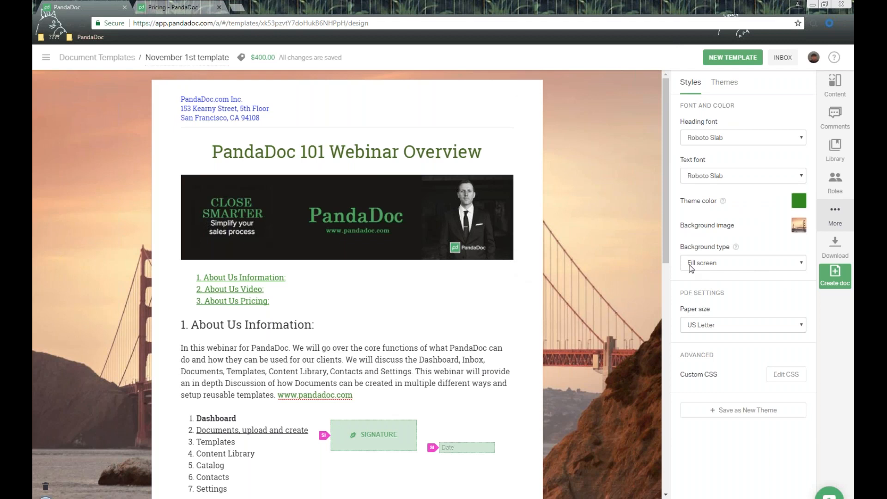
triple_click(730, 248)
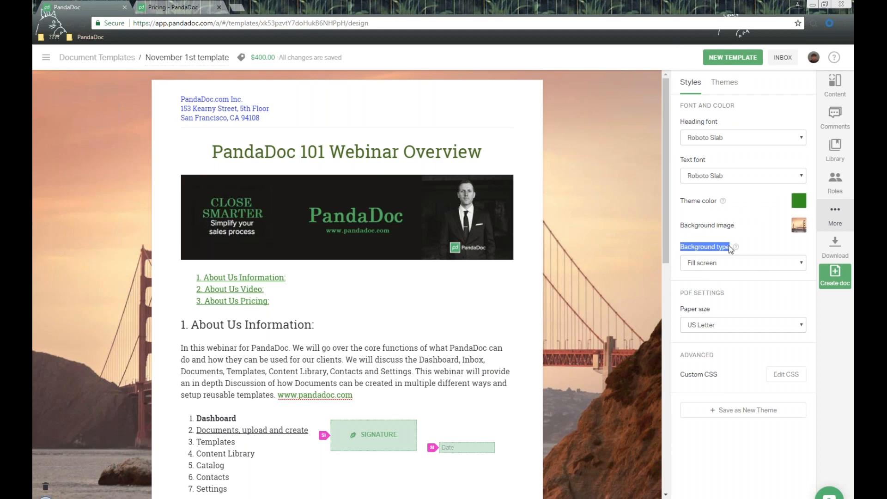
left_click(757, 266)
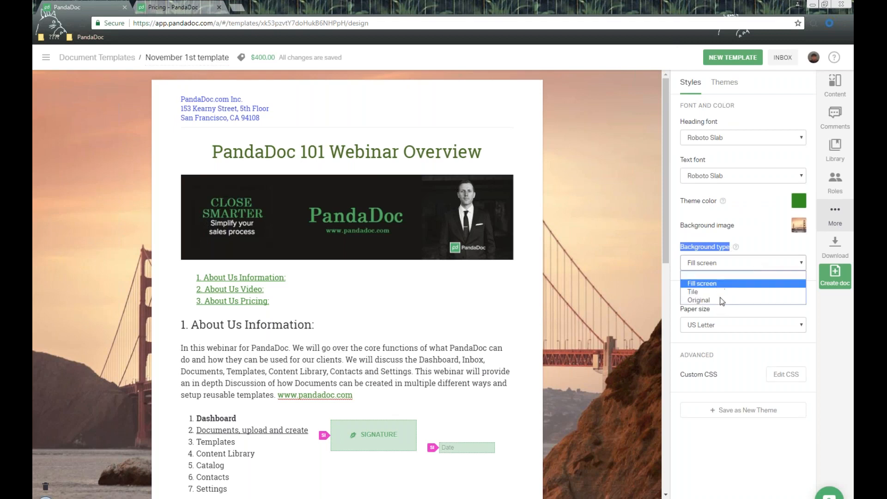
left_click(738, 314)
- Check the paper size options, leaving it at US Letter
left_click_drag(678, 309, 724, 311)
left_click(763, 330)
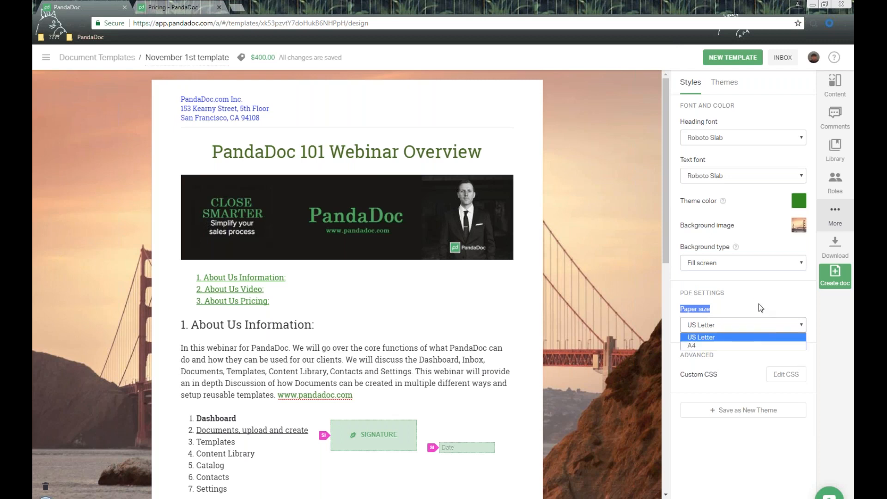
left_click(759, 306)
left_click(748, 325)
left_click(751, 300)
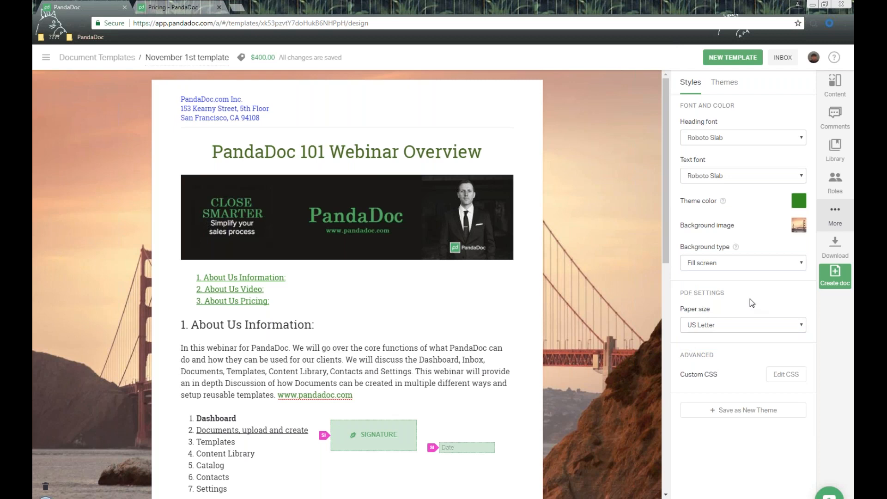
- Open the Custom CSS editor from the Advanced section
double_click(735, 359)
left_click_drag(686, 374, 742, 382)
left_click(793, 376)
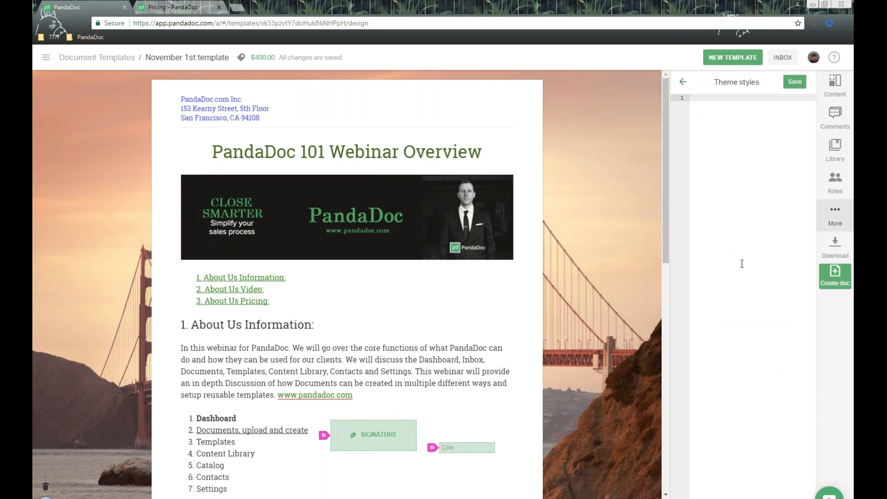
- Close the theme CSS editor, show the Content blocks and scroll through the template
left_click(677, 83)
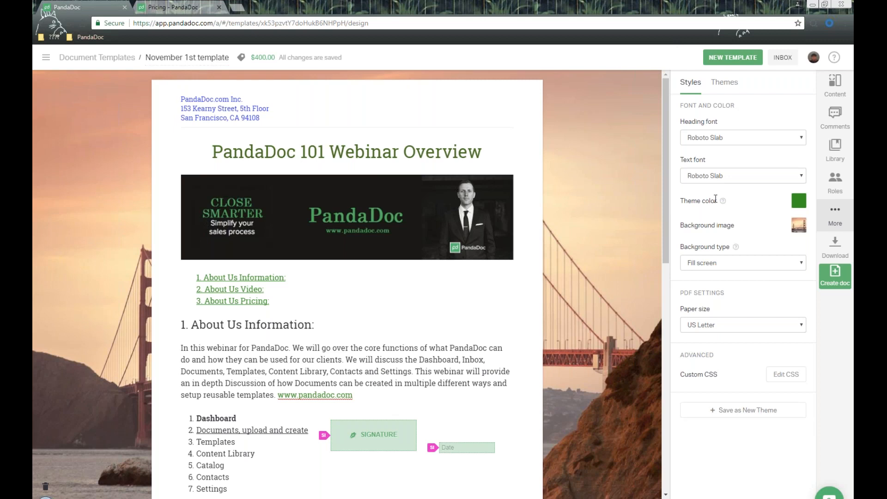
left_click(834, 85)
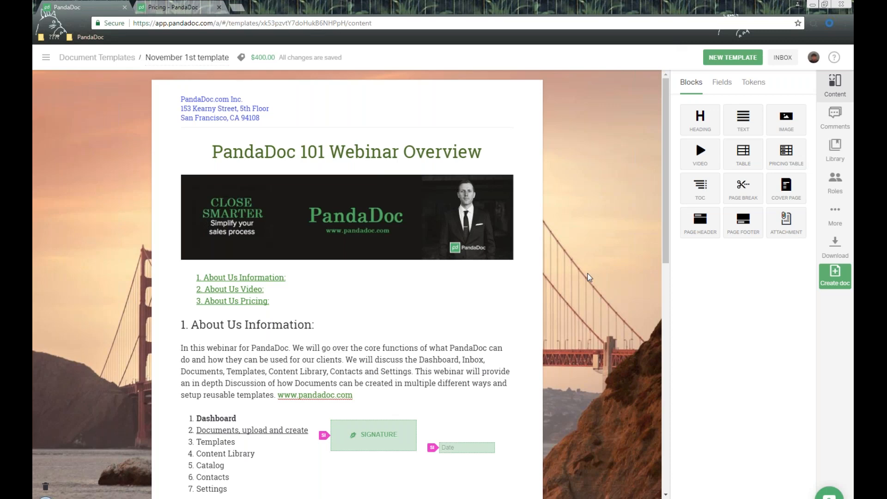
scroll(384, 264, "down", 3)
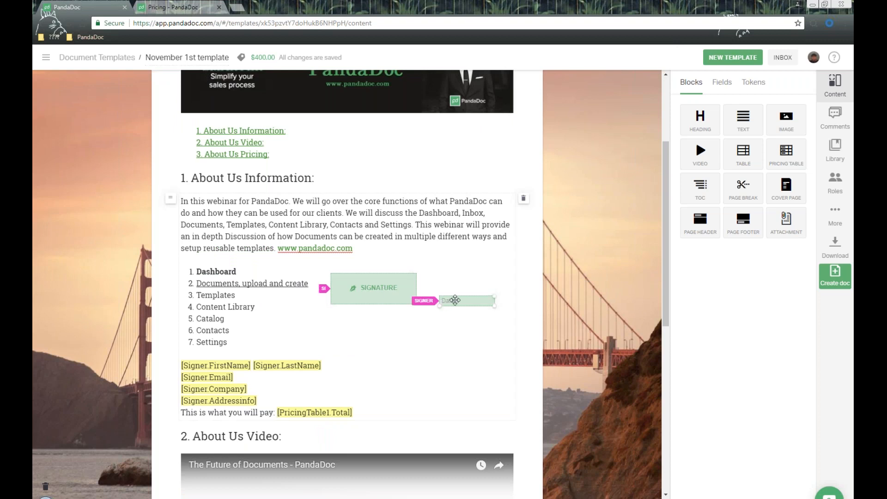
scroll(457, 300, "down", 2)
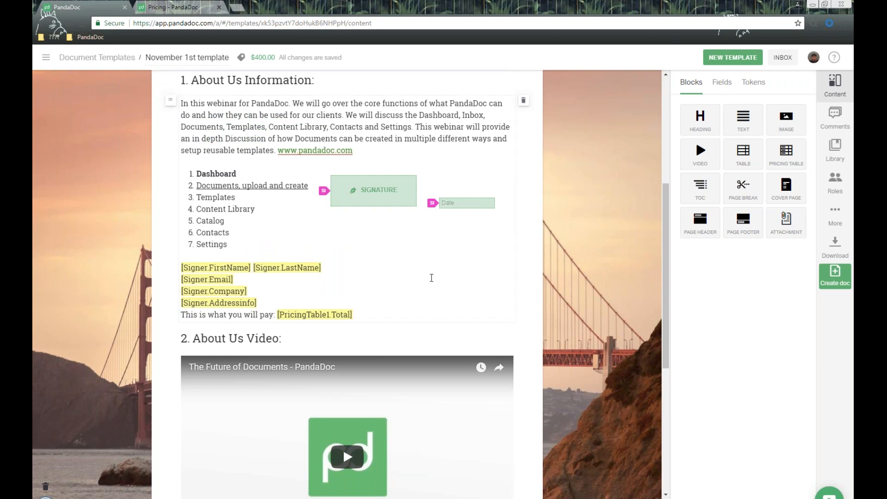
scroll(435, 277, "up", 2)
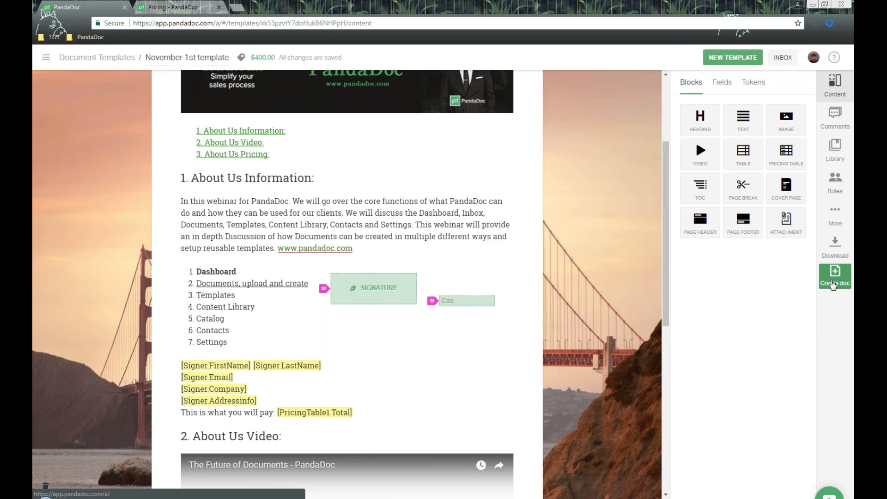
- Start a document from the template and assign the matching contact as Signer
left_click(833, 283)
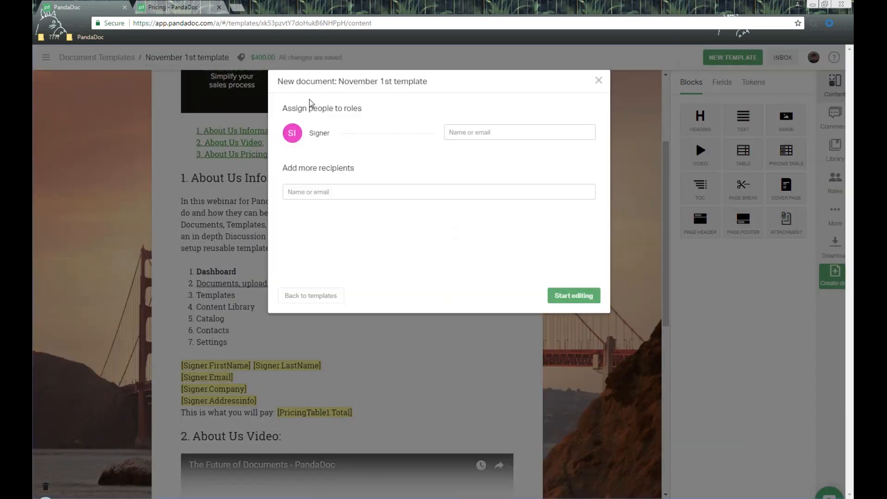
triple_click(382, 108)
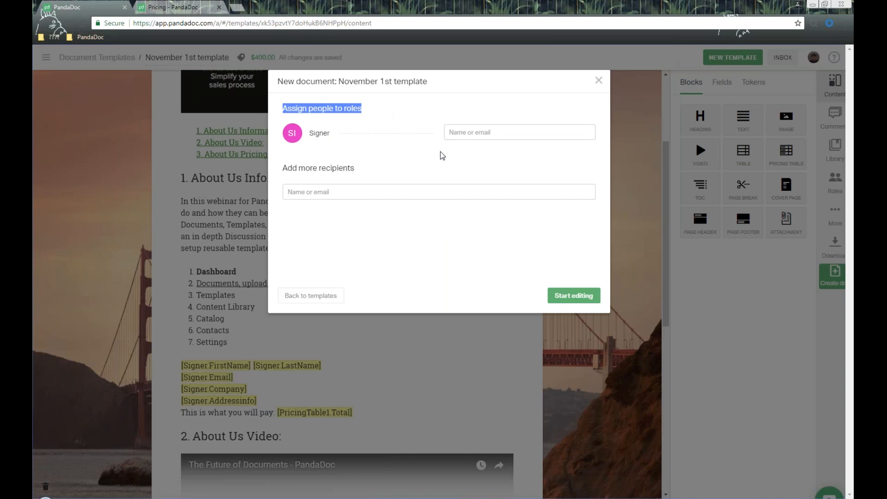
left_click(479, 132)
type("james")
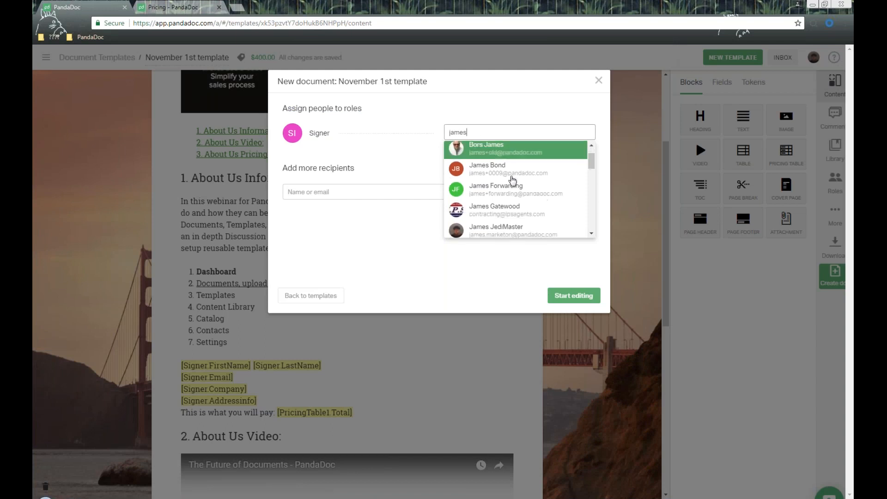
scroll(512, 179, "down", 5)
left_click(513, 190)
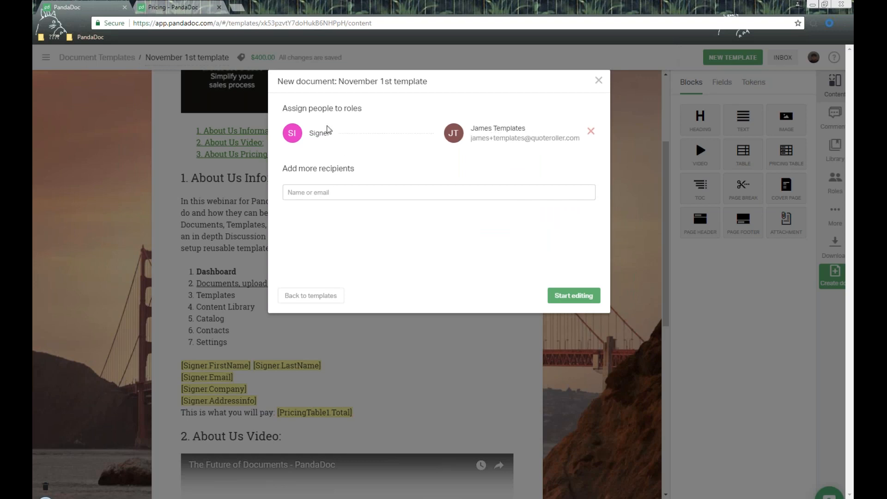
- Skip adding another recipient and create the draft for editing
left_click(375, 188)
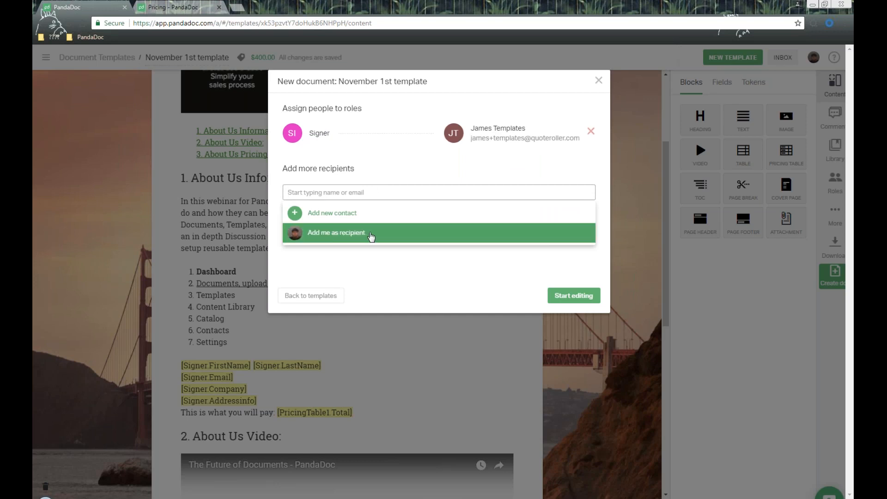
left_click(451, 275)
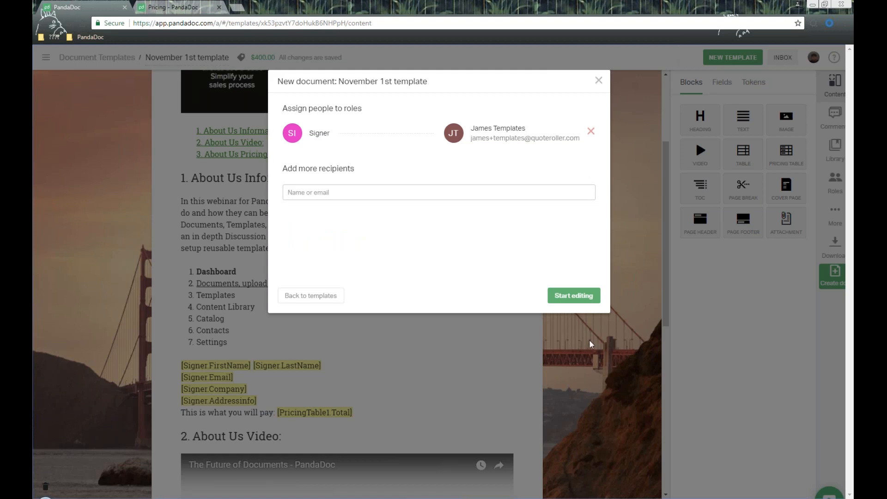
left_click(578, 298)
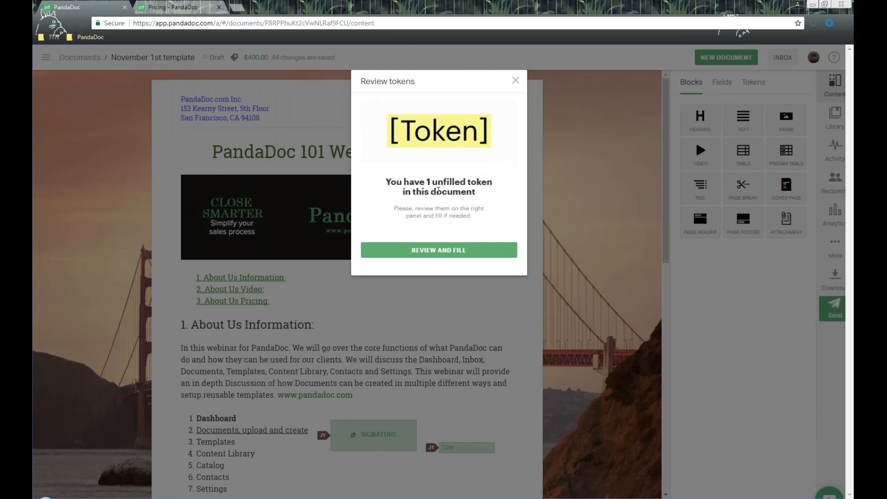
- Check the Signer first name, last name, email and company tokens in the document
left_click(511, 261)
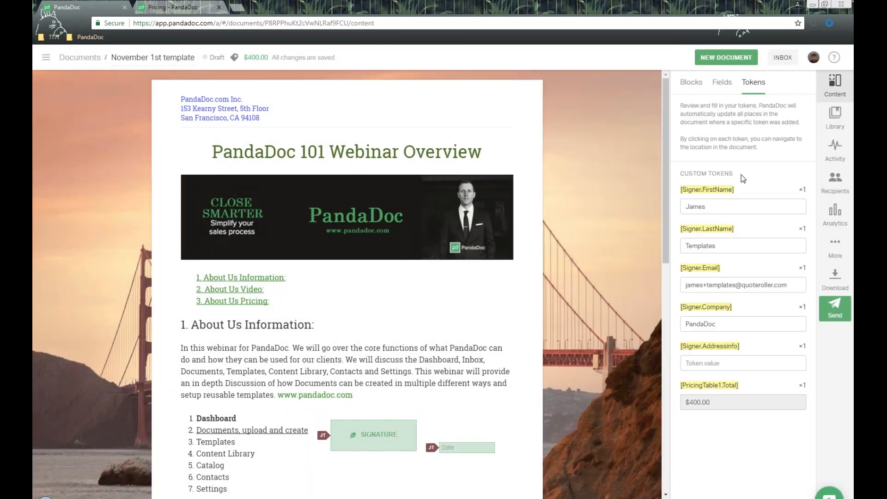
left_click(718, 191)
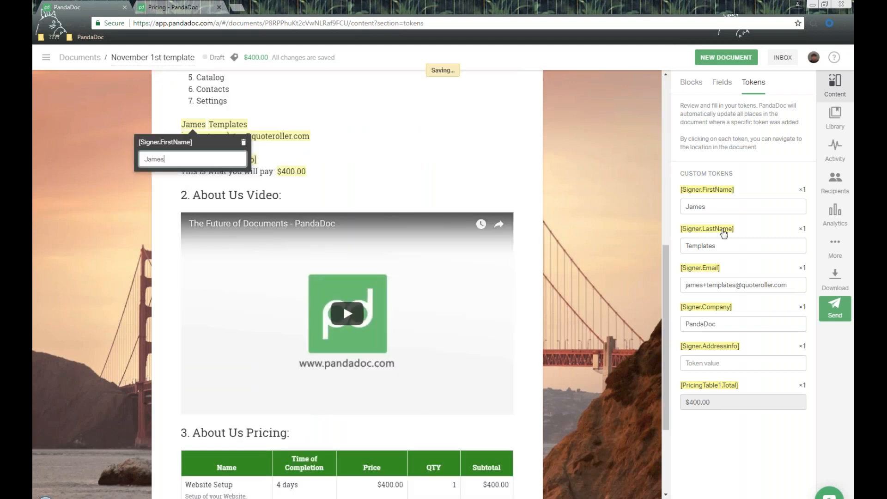
left_click(723, 230)
left_click(712, 272)
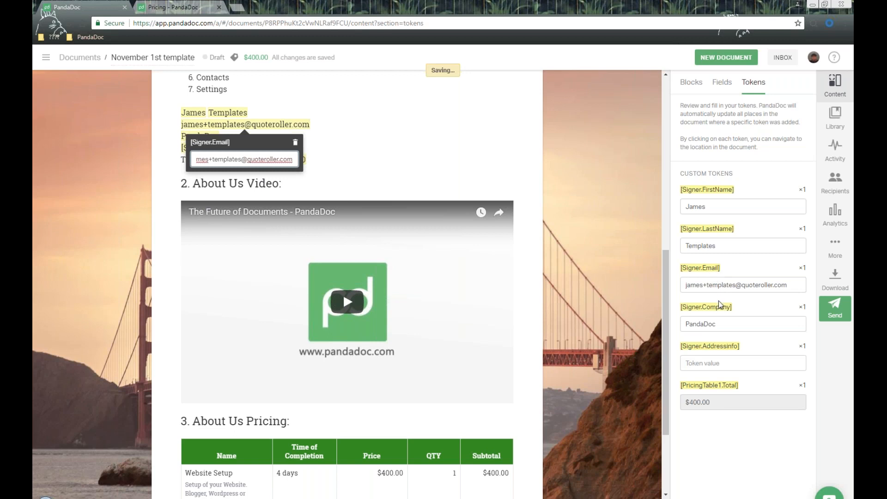
left_click(718, 308)
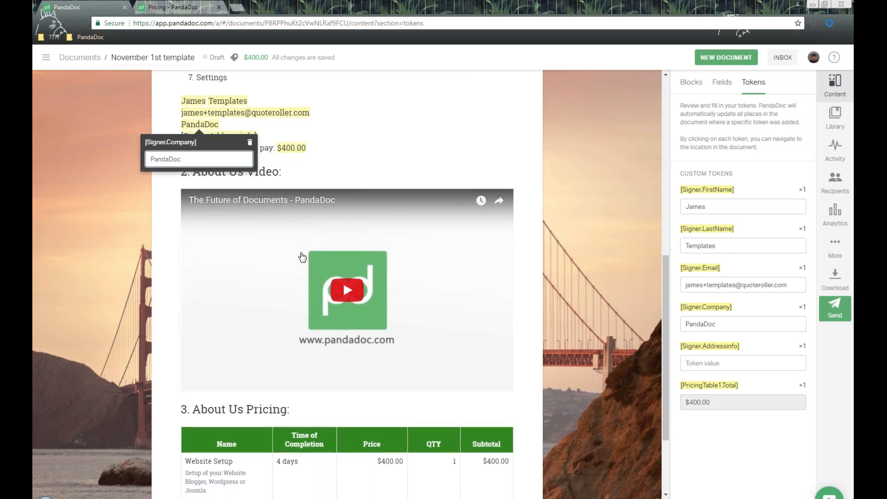
left_click(46, 57)
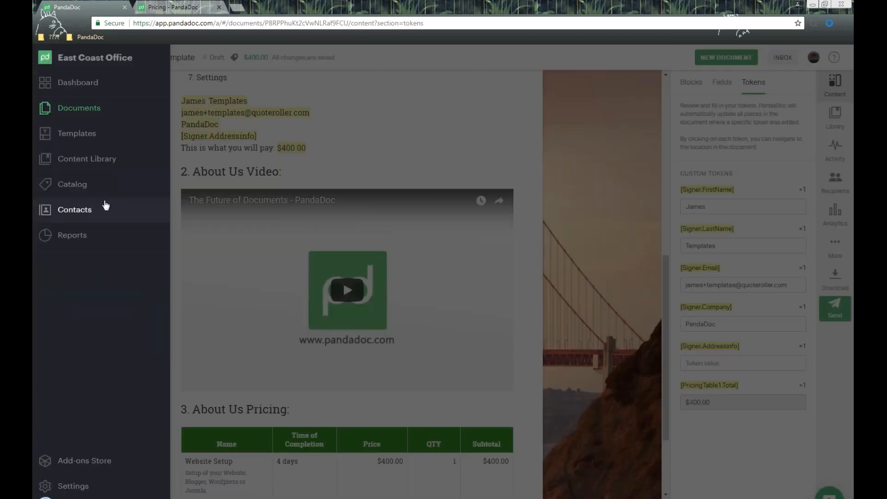
left_click(750, 262)
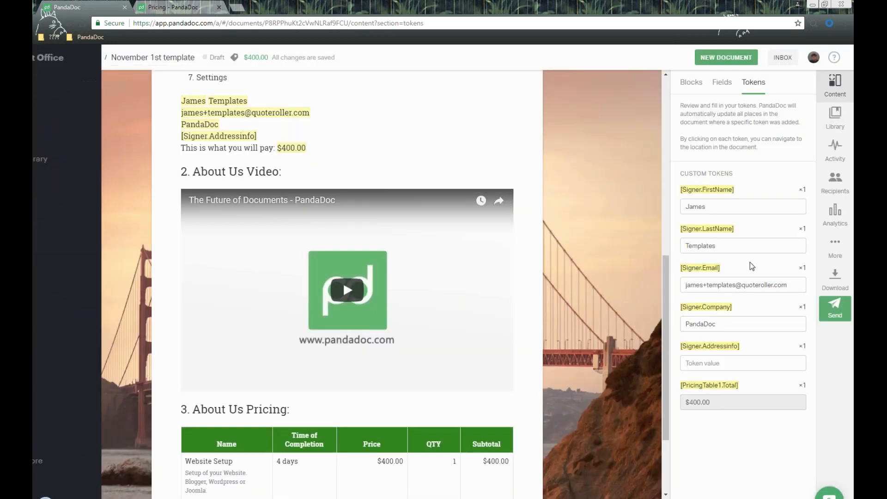
left_click(717, 348)
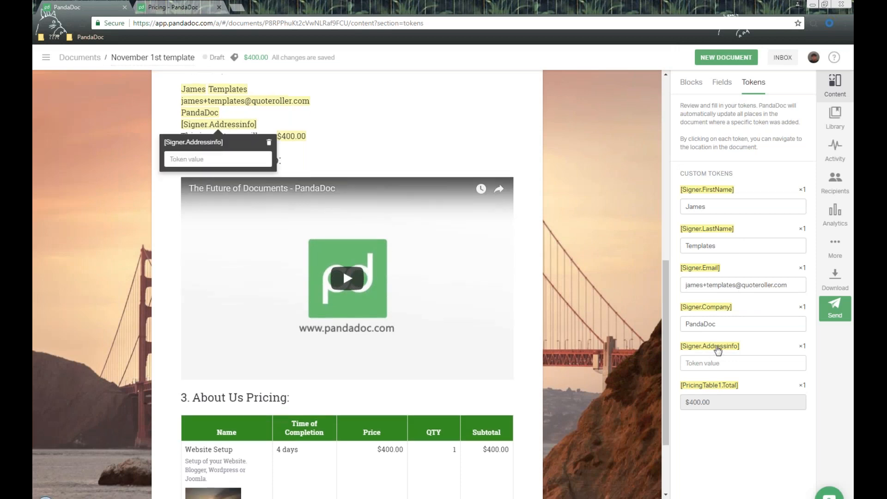
- Fill in the Signer.Addressinfo token with the signer's street address
left_click(709, 364)
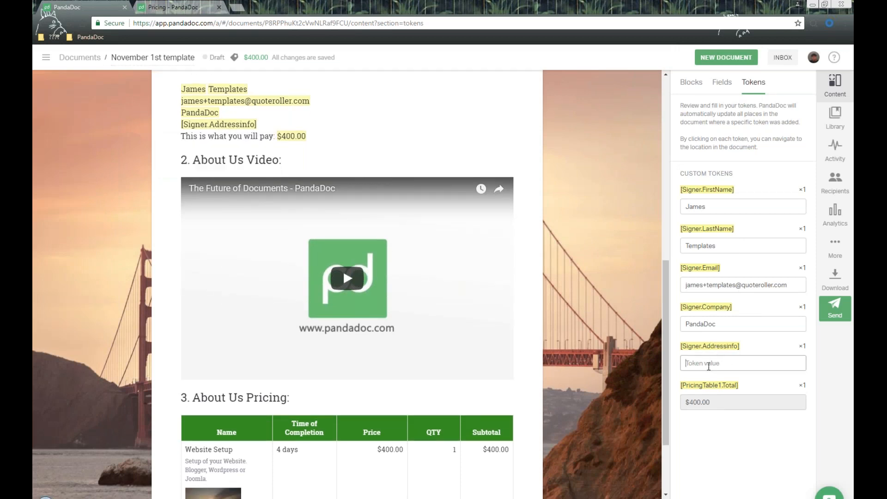
left_click(715, 350)
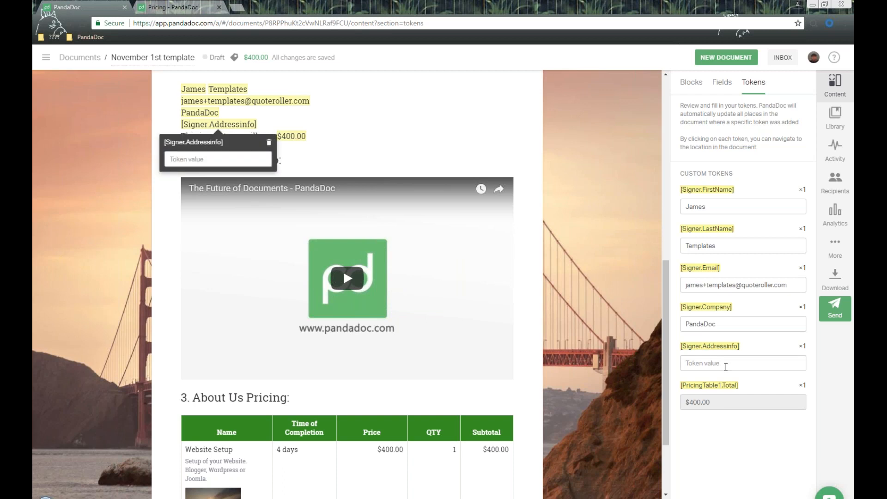
left_click(725, 367)
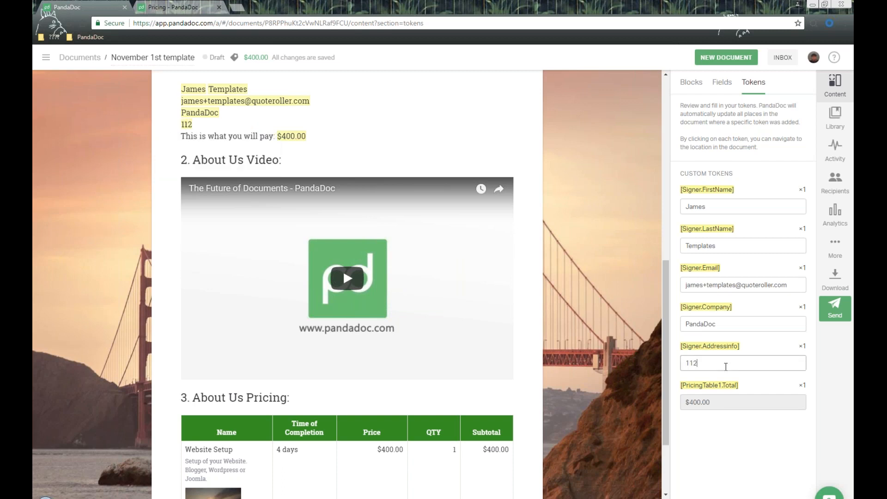
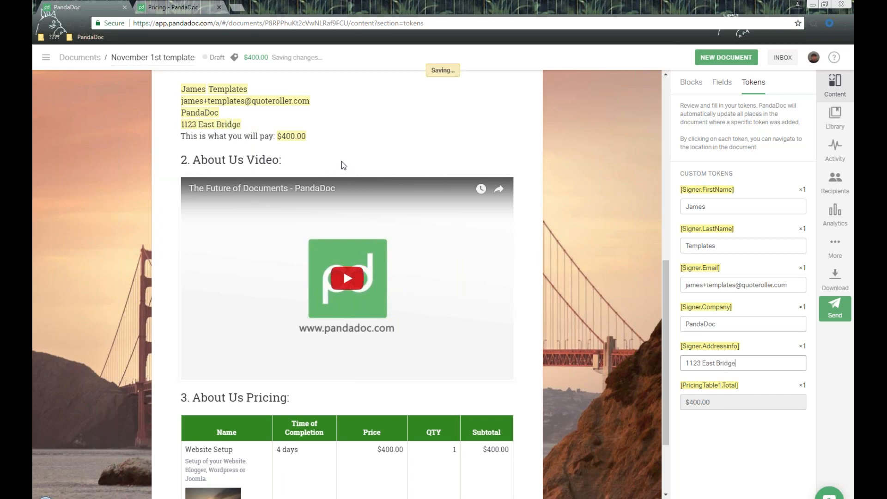
left_click(800, 347)
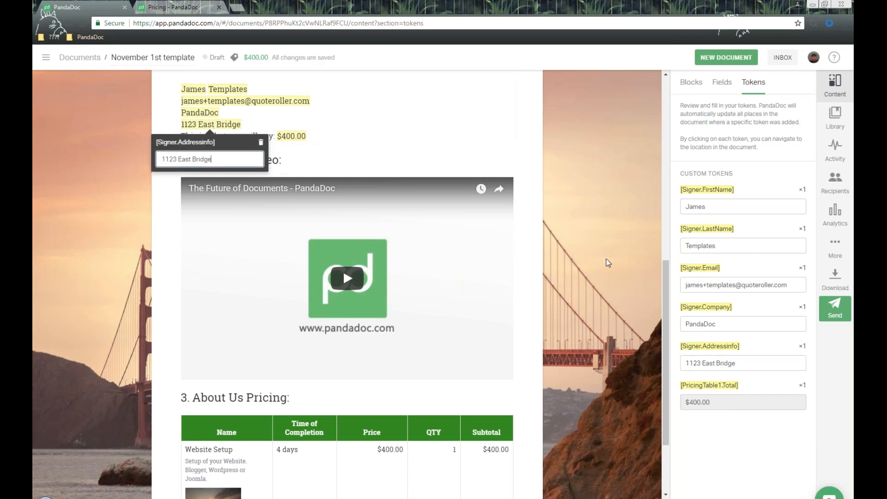
left_click(754, 343)
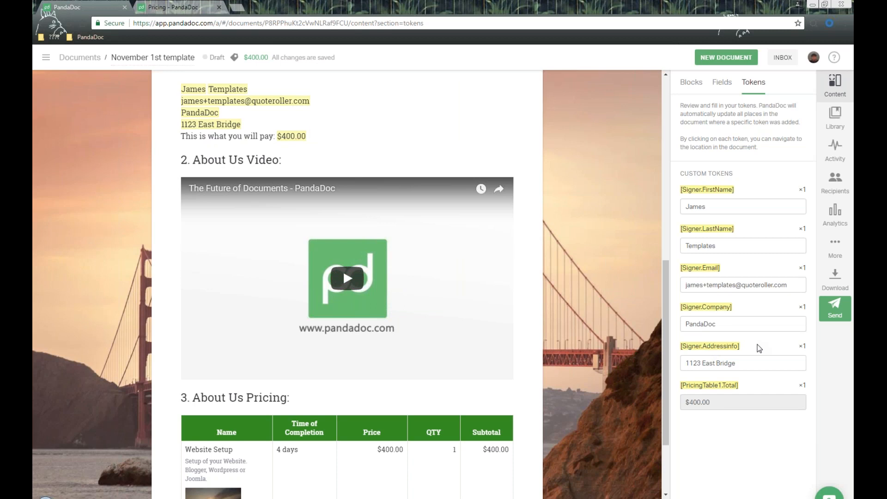
- Verify the $400.00 PricingTable1.Total token, then select the section 1 signature field
scroll(530, 319, "down", 2)
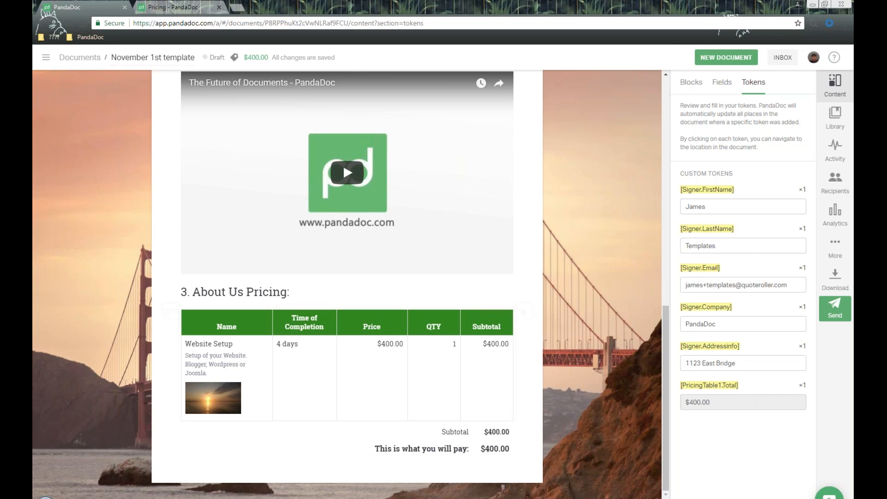
left_click(727, 392)
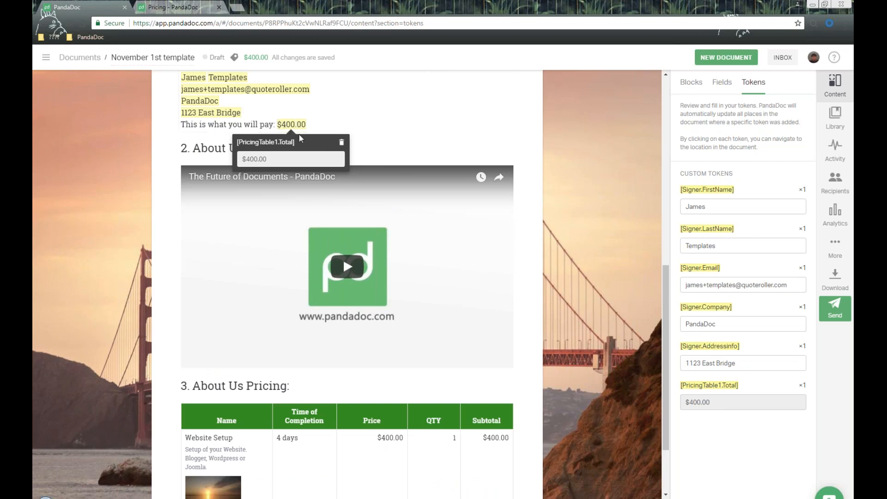
scroll(406, 148, "up", 4)
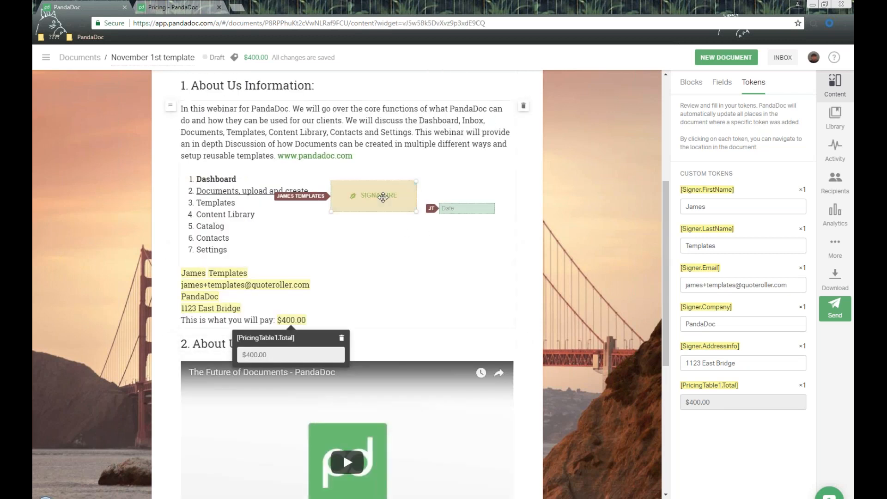
left_click(383, 198)
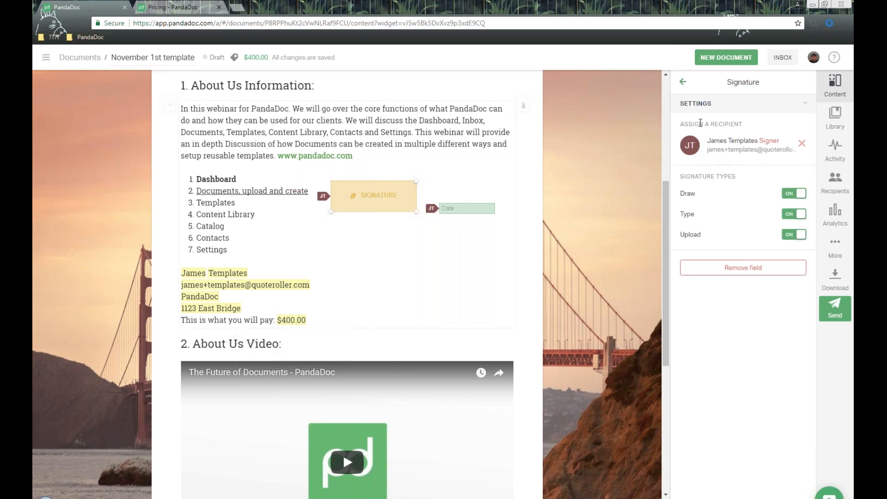
- Verify the signature and date fields are both assigned to the signer, then return to Fields
left_click_drag(686, 123, 744, 125)
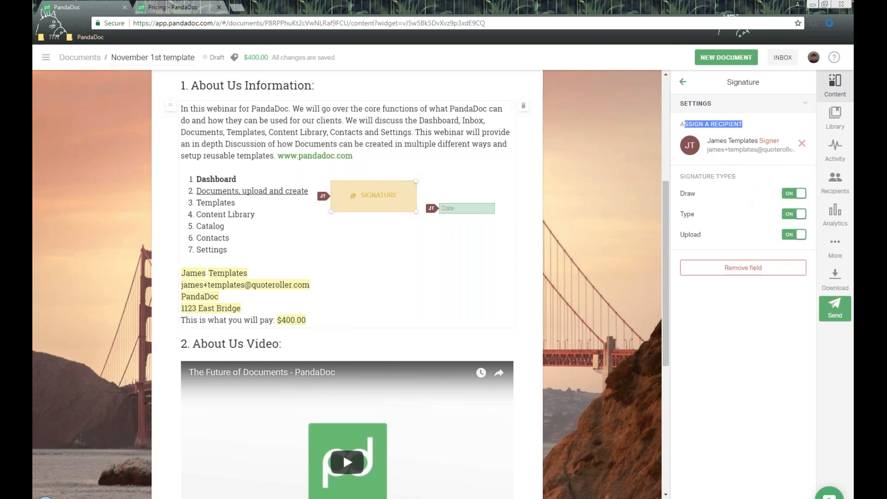
left_click(463, 206)
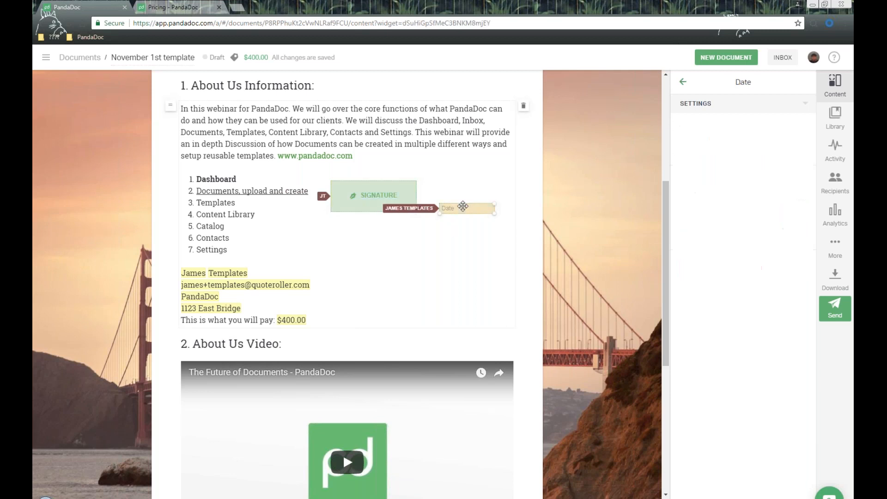
left_click_drag(690, 264, 775, 265)
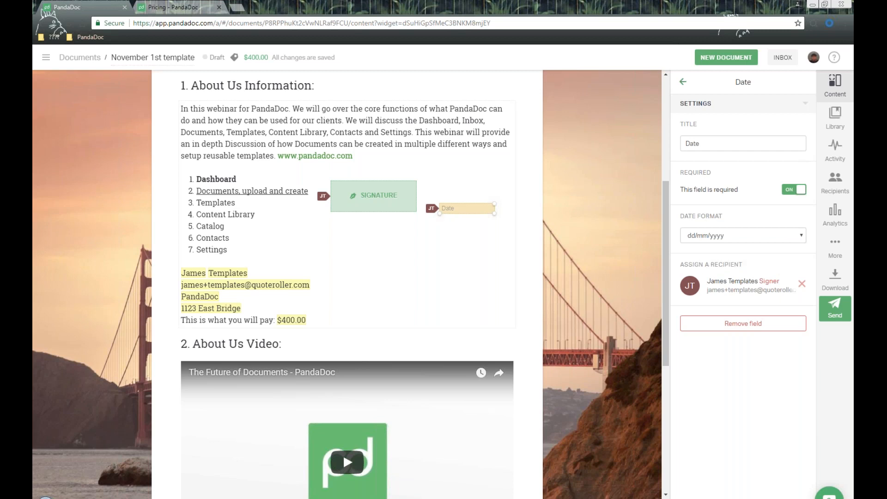
left_click(683, 82)
scroll(592, 179, "up", 5)
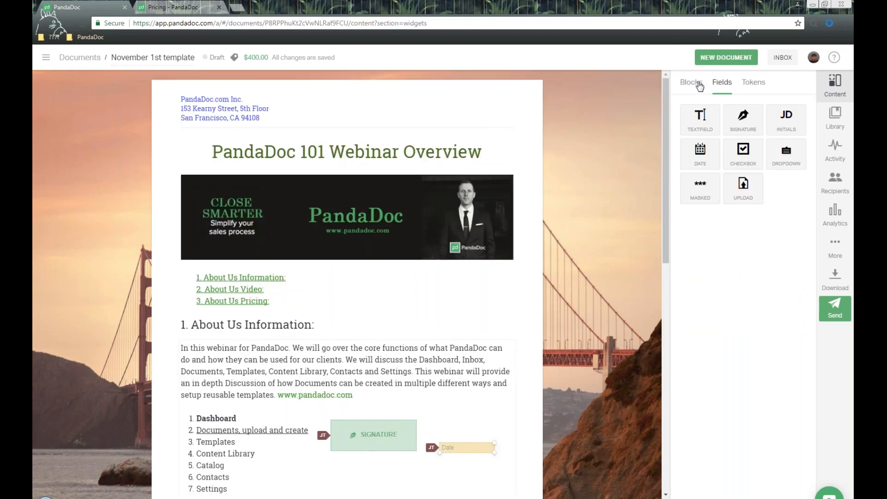
- Browse the Blocks and Fields palettes beside the template
left_click(690, 82)
scroll(450, 301, "down", 2)
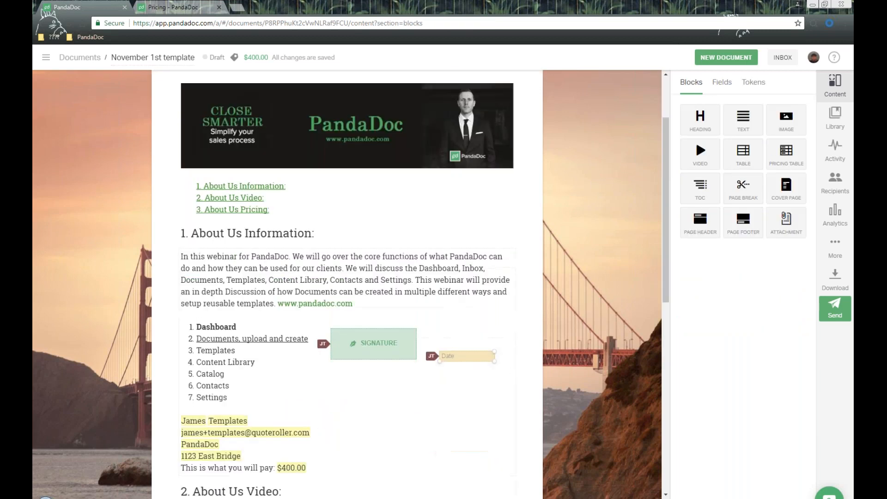
left_click(729, 88)
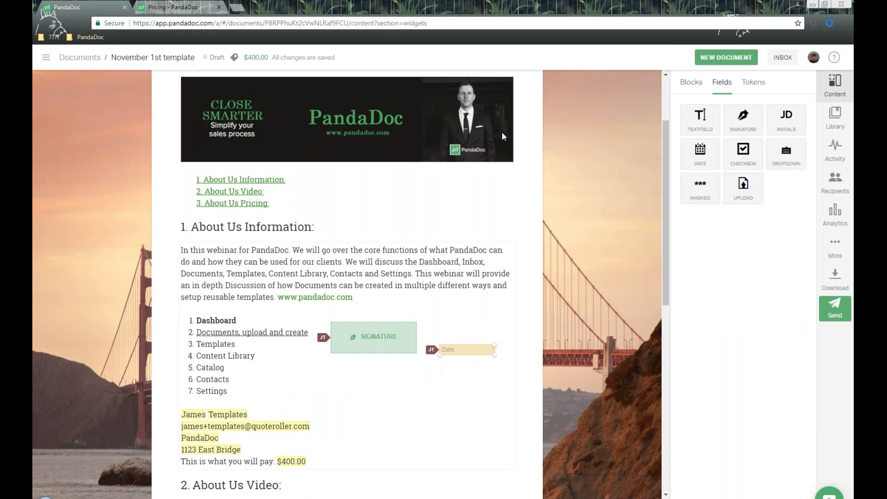
scroll(493, 137, "up", 1)
scroll(493, 136, "up", 1)
- Show the saved-block library and try placing the Managed Services block, then cancel
left_click(836, 125)
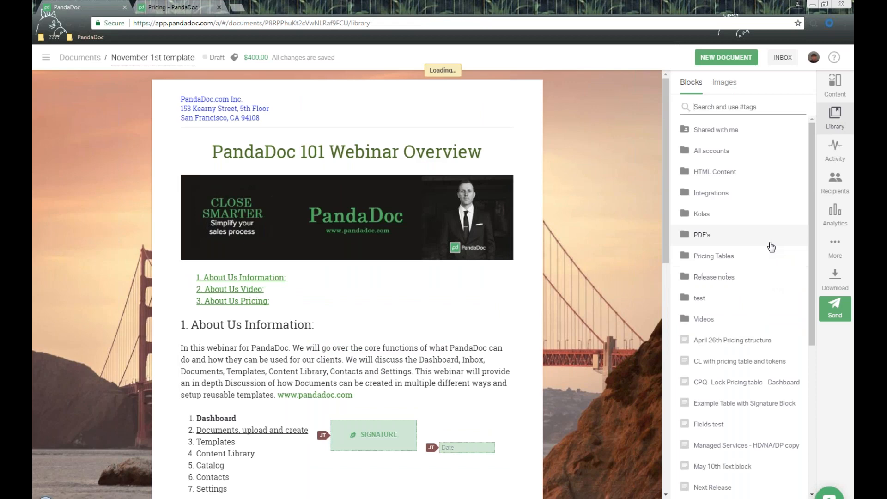
scroll(771, 246, "down", 3)
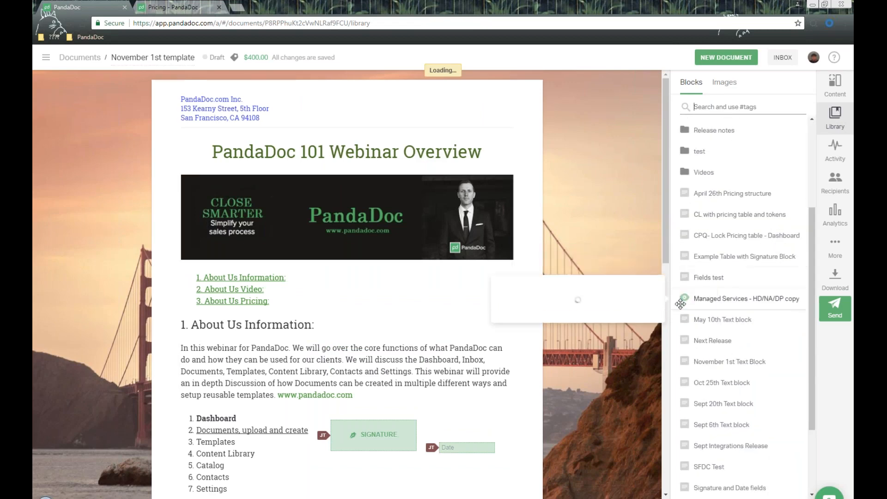
mouse_move(681, 301)
left_click_drag(681, 301, 786, 302)
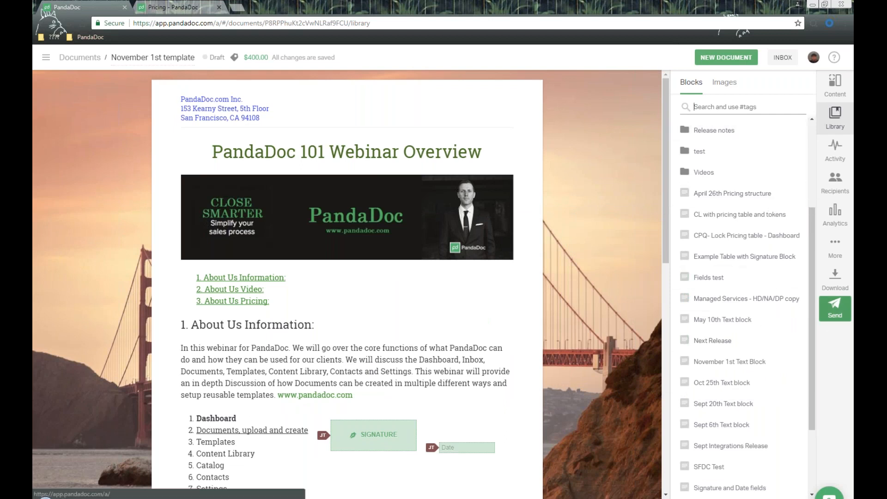
- Rename the document 'November 1st Quote for James' and save to continue sending
left_click(835, 309)
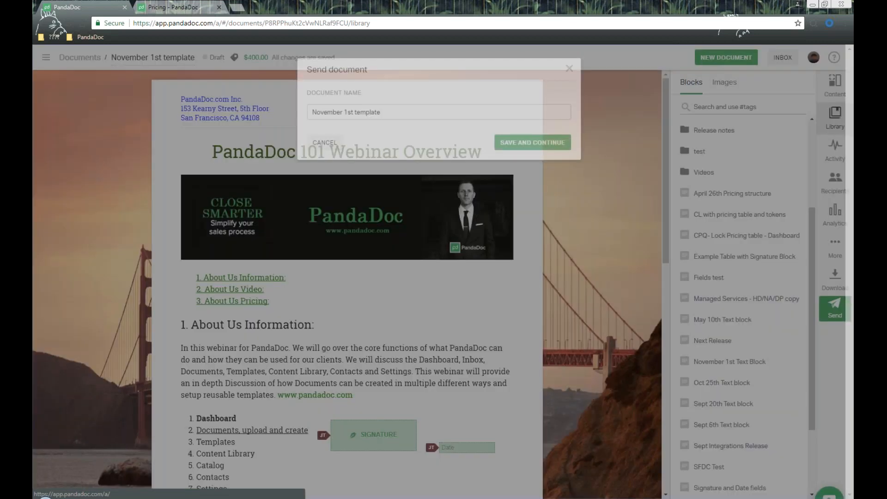
key("ctrl+a")
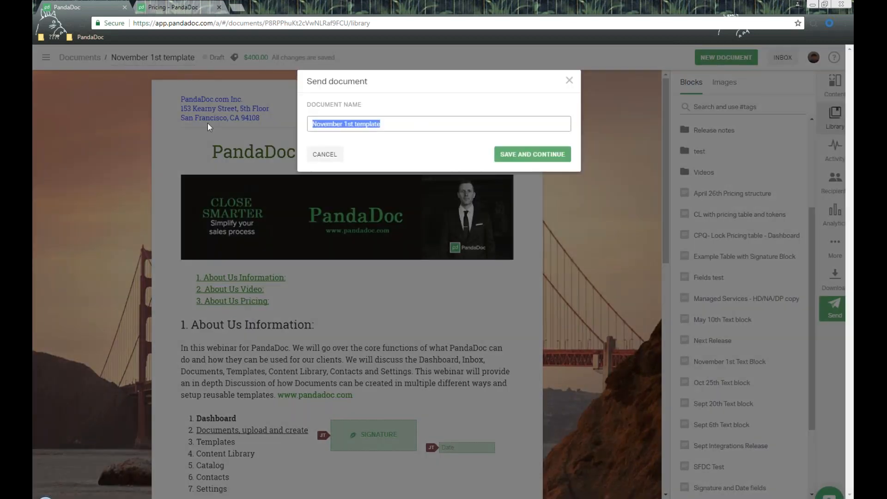
key("End")
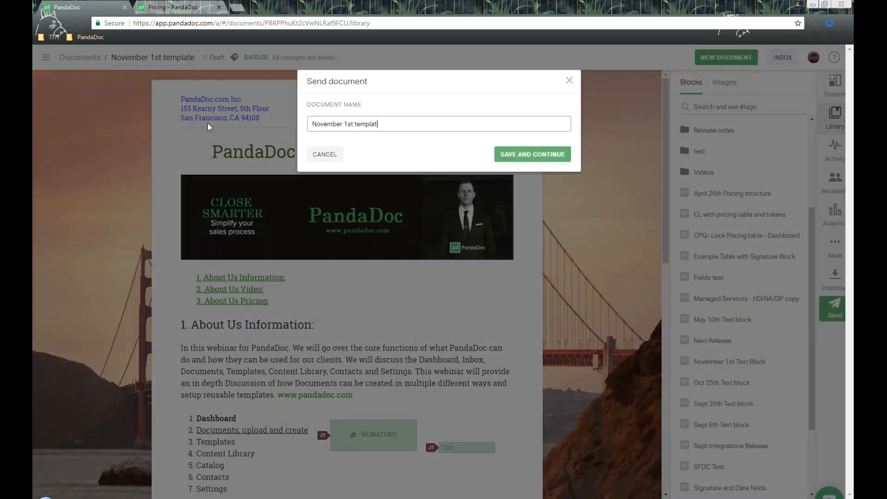
key("BackSpace")
key("BackSpace")
key("BackSpace")
key("BackSpace")
key("BackSpace")
key("BackSpace")
key("BackSpace")
key("BackSpace")
key("BackSpace")
key("BackSpace")
type("1st Quote for James")
left_click(537, 162)
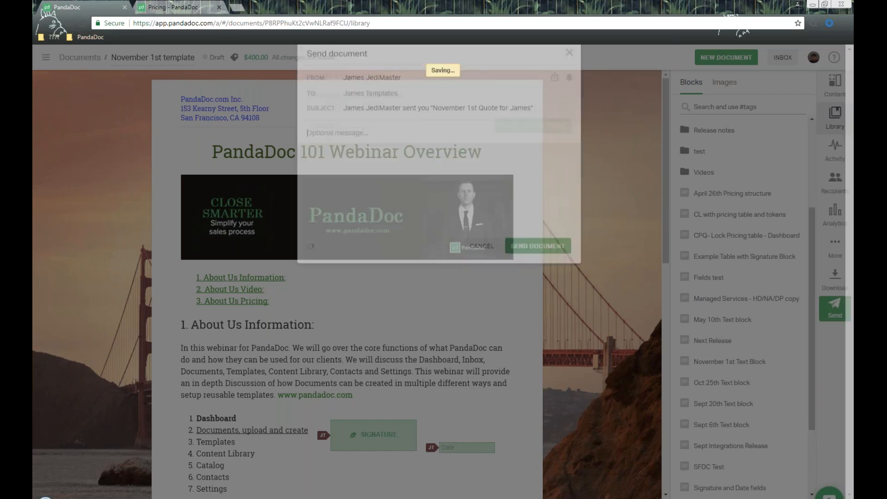
- Review the send form's title and prefilled email subject line
left_click_drag(312, 83, 369, 81)
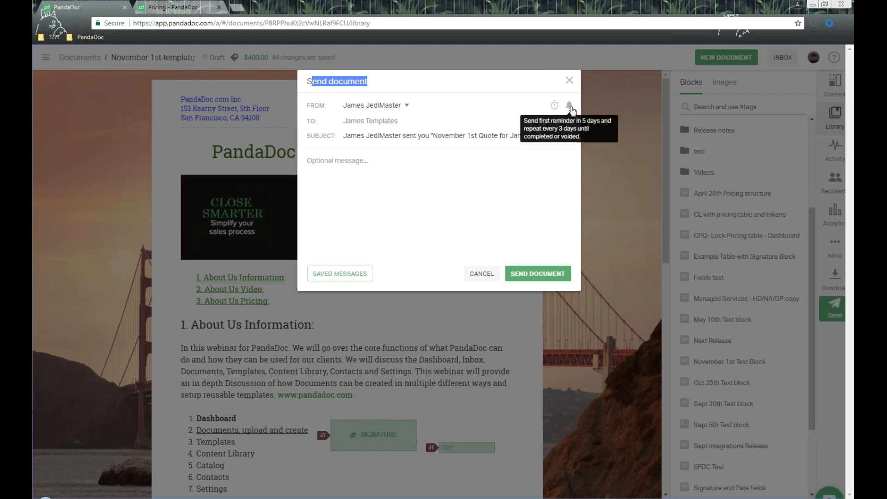
left_click(480, 135)
left_click_drag(346, 135, 546, 135)
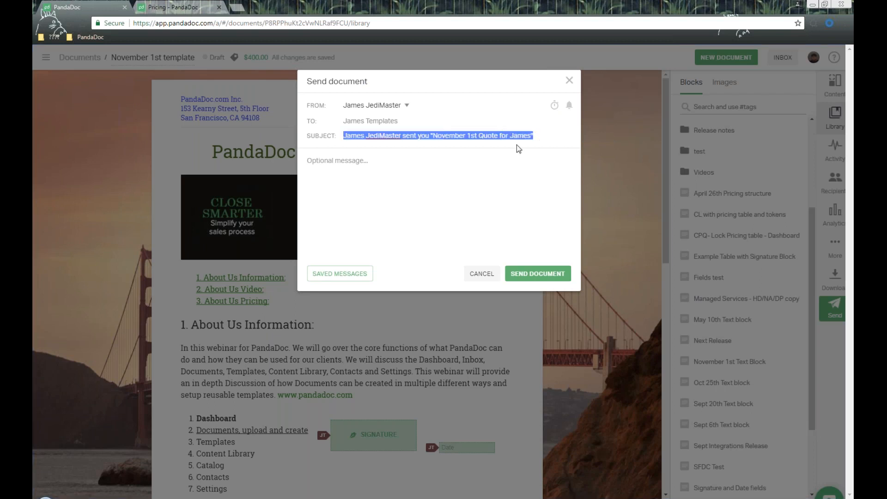
left_click(419, 156)
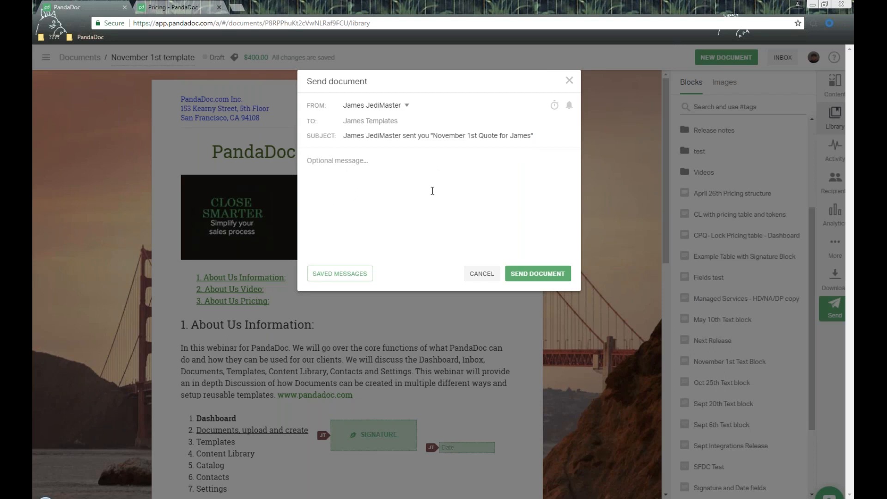
- Insert the saved Example Message as the email body and send the quote to the signer
left_click(340, 277)
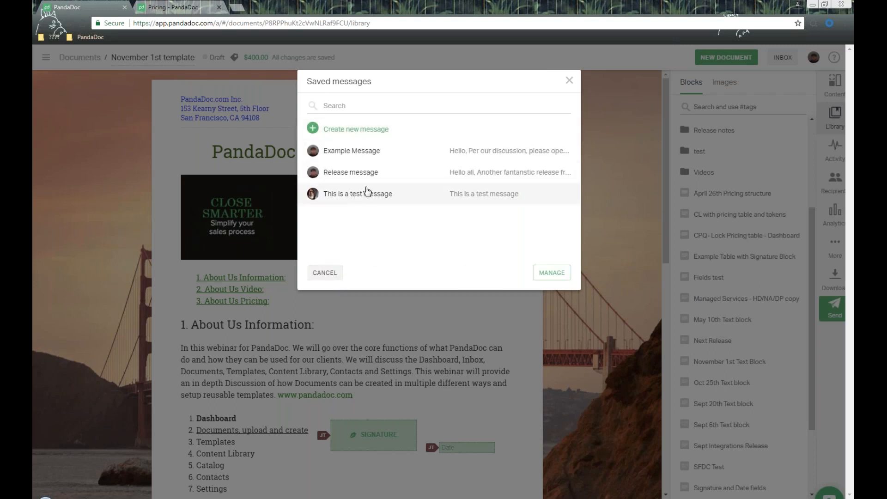
left_click(375, 158)
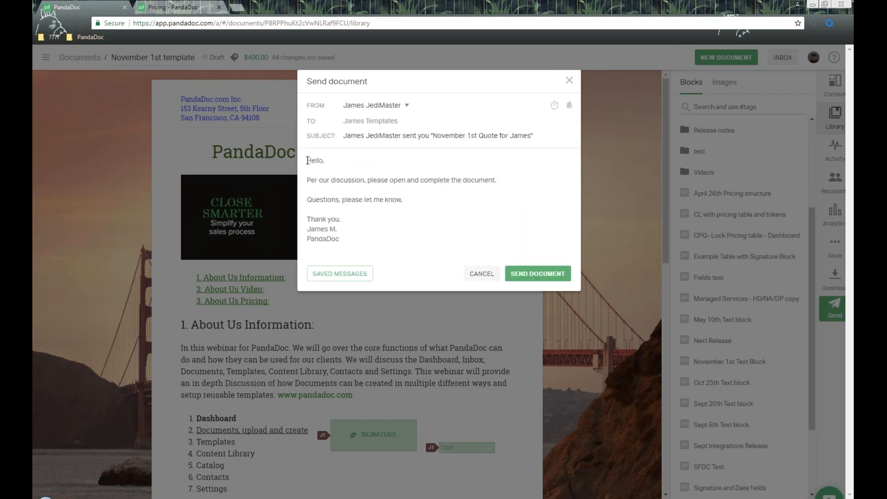
left_click_drag(308, 160, 349, 236)
left_click(492, 206)
left_click(535, 274)
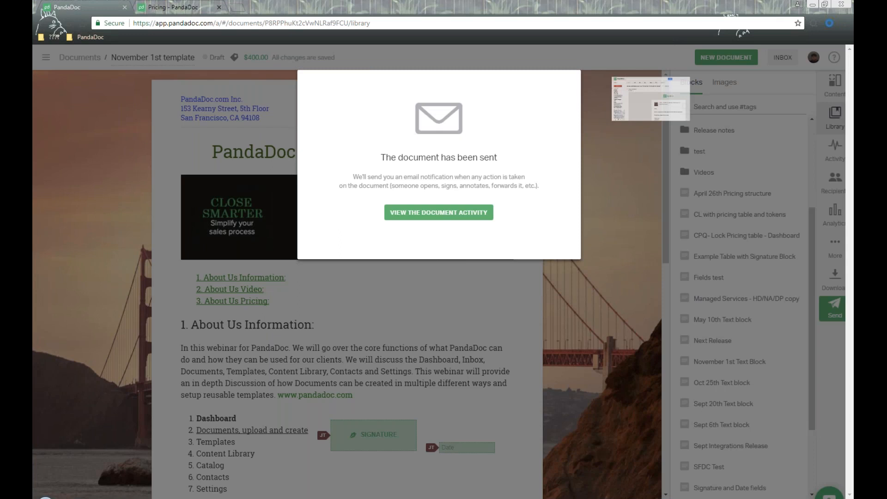
left_click_drag(612, 66, 484, 64)
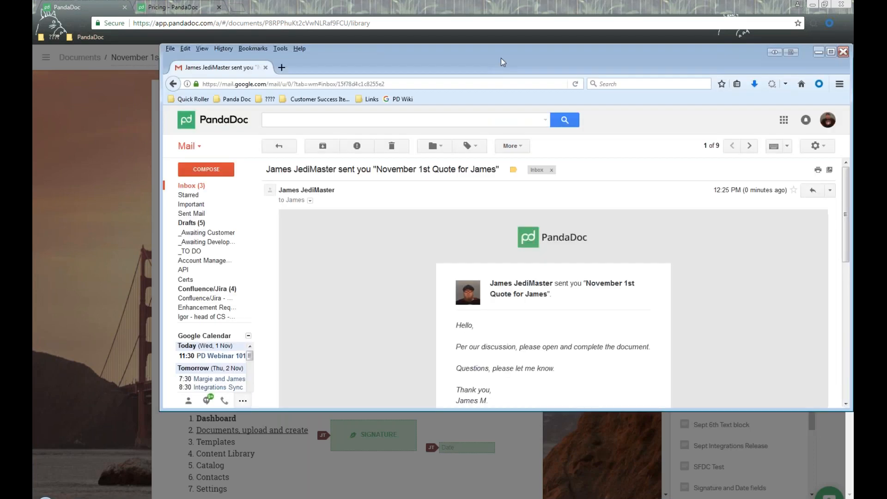
- Maximize Gmail, review the quote email's subject and footer, and open the document from it
double_click(503, 58)
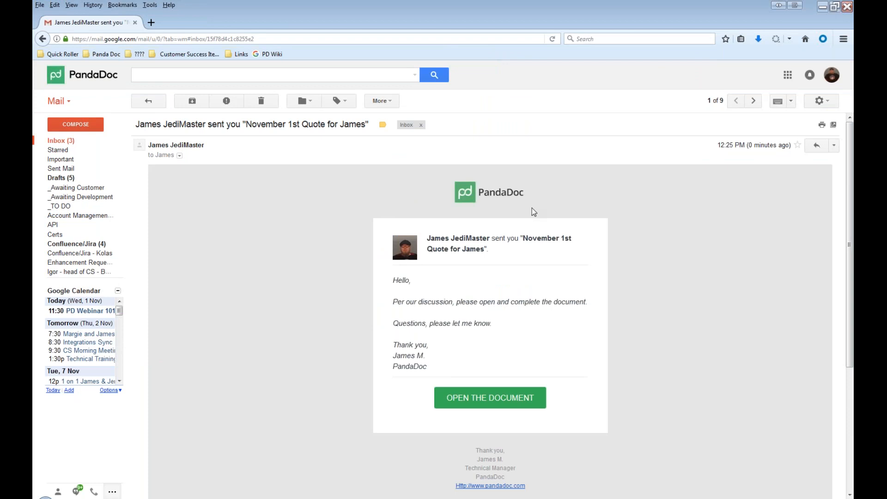
left_click_drag(179, 124, 343, 134)
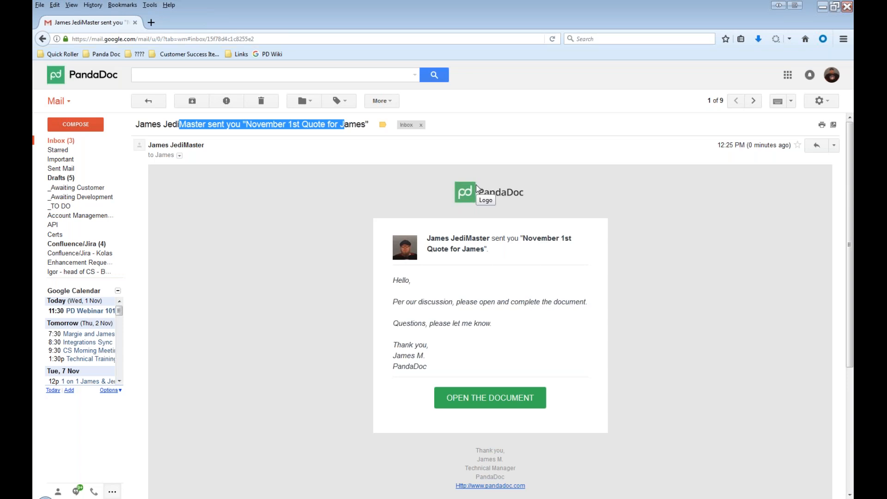
scroll(476, 184, "down", 5)
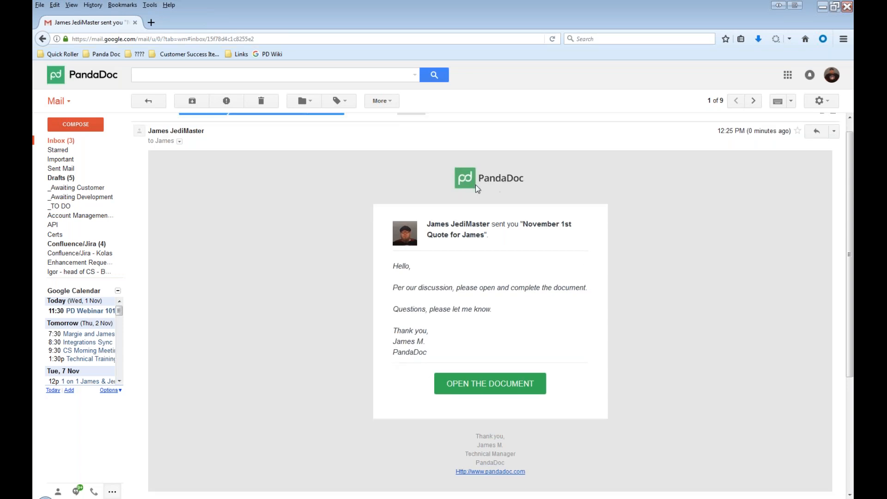
mouse_move(475, 340)
left_mouse_down()
mouse_move(528, 368)
mouse_move(529, 382)
left_mouse_up()
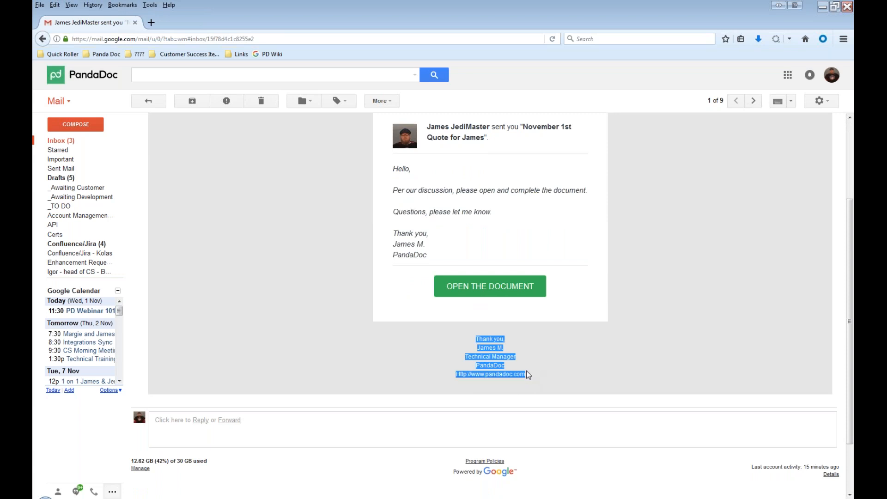
left_click(558, 359)
scroll(551, 354, "up", 5)
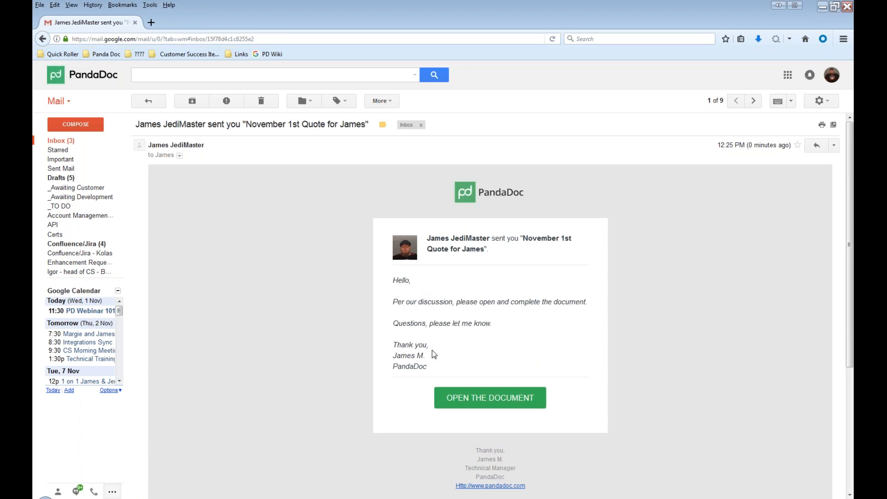
left_click(480, 406)
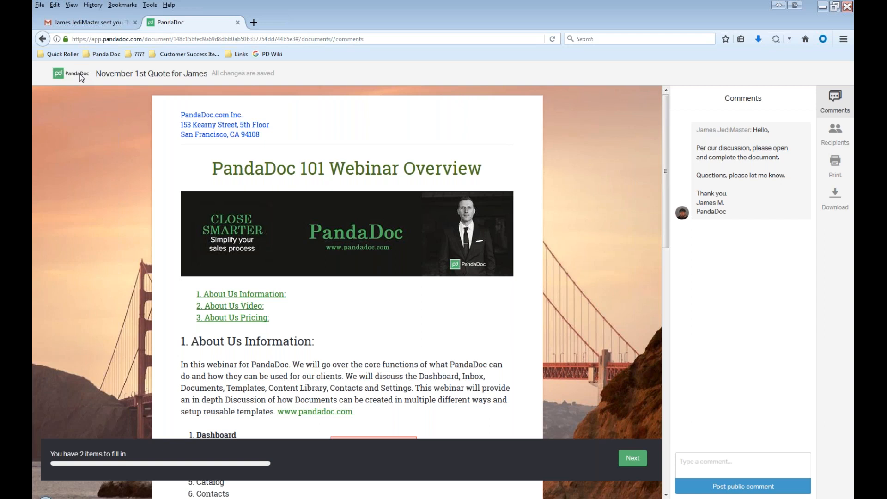
- Post the public comment 'Hello, I just opened the document.' and close the comments panel
left_click_drag(95, 78, 202, 81)
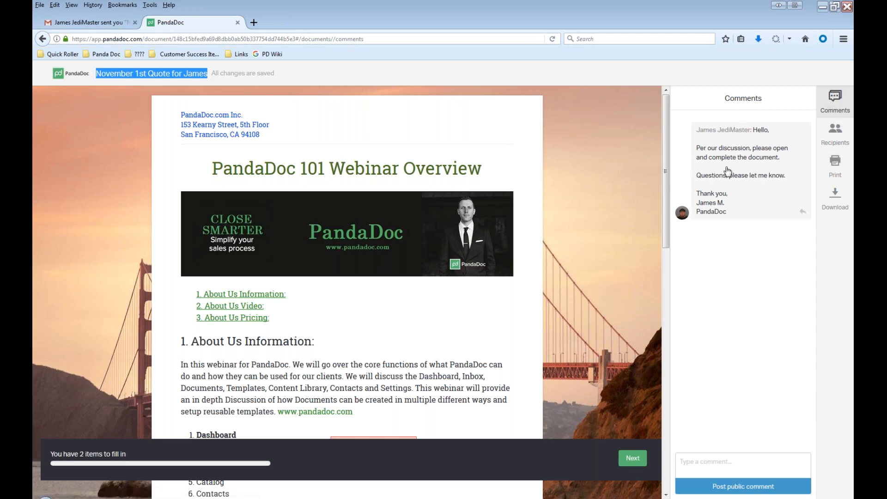
left_click(716, 458)
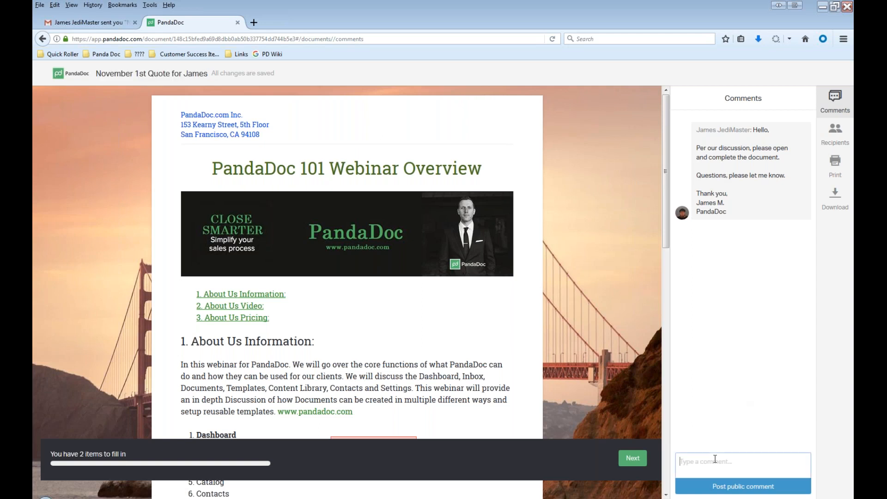
type("Hello, I just opened the oc")
key("BackSpace")
key("BackSpace")
type("document.")
left_click(765, 490)
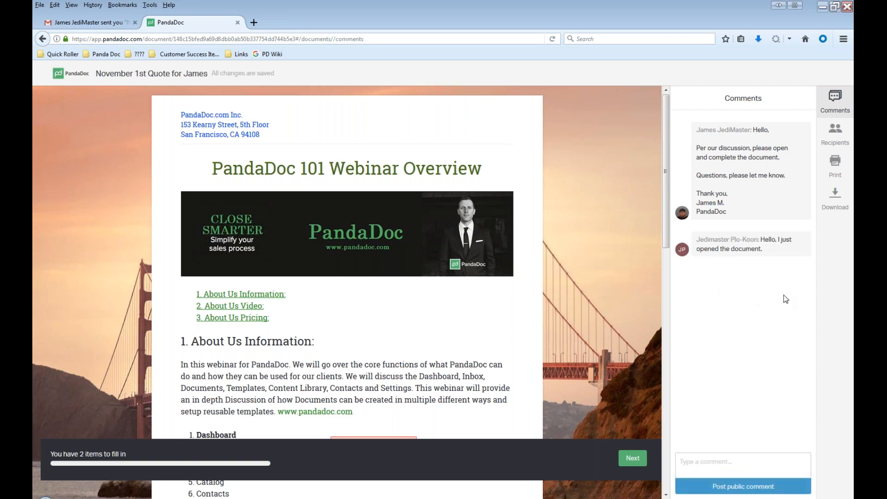
left_click(836, 109)
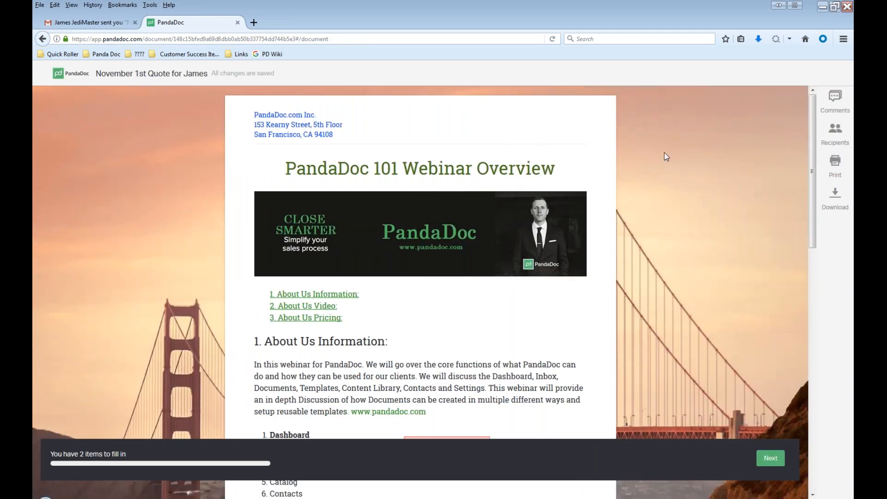
scroll(482, 254, "down", 1)
scroll(481, 251, "down", 5)
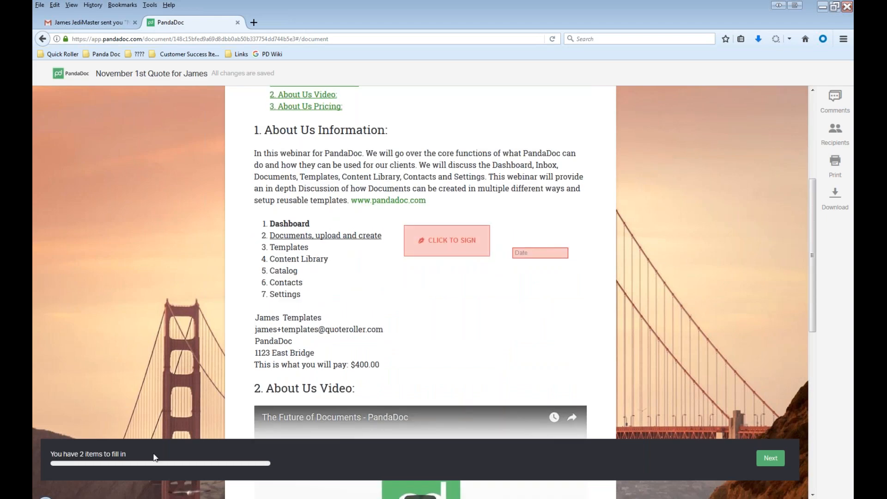
left_click_drag(156, 457, 54, 453)
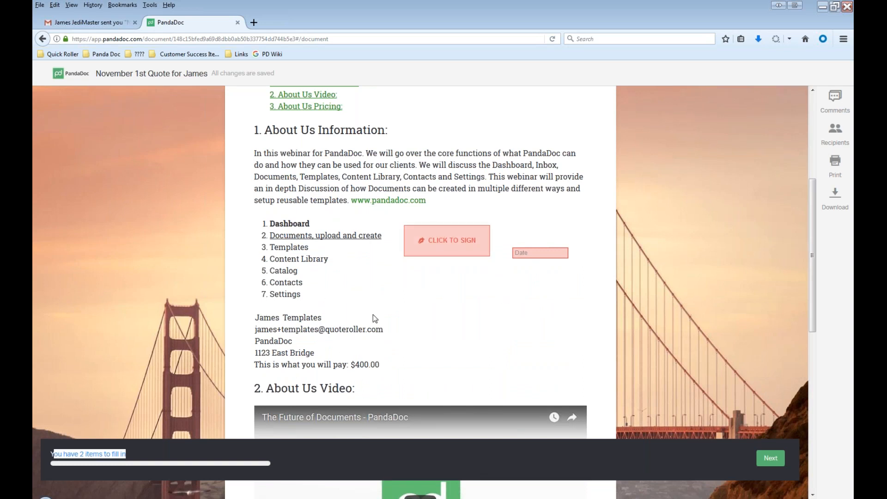
scroll(417, 303, "down", 3)
scroll(423, 306, "down", 3)
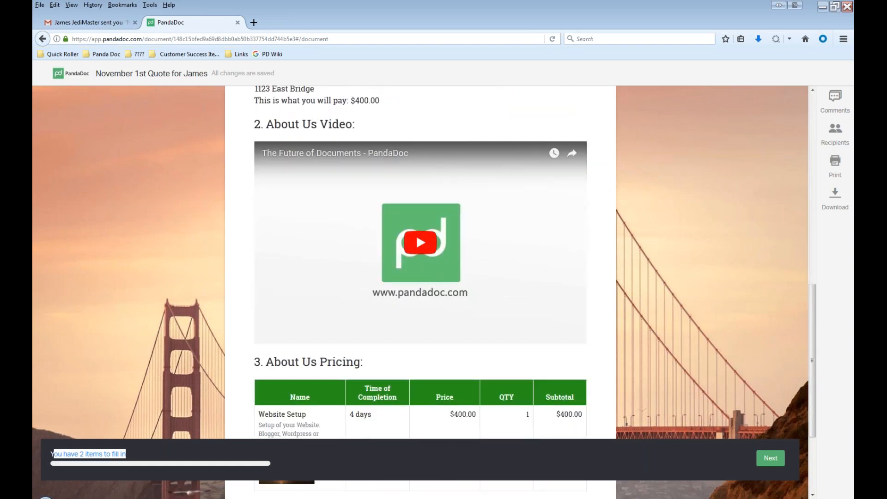
left_click(420, 242)
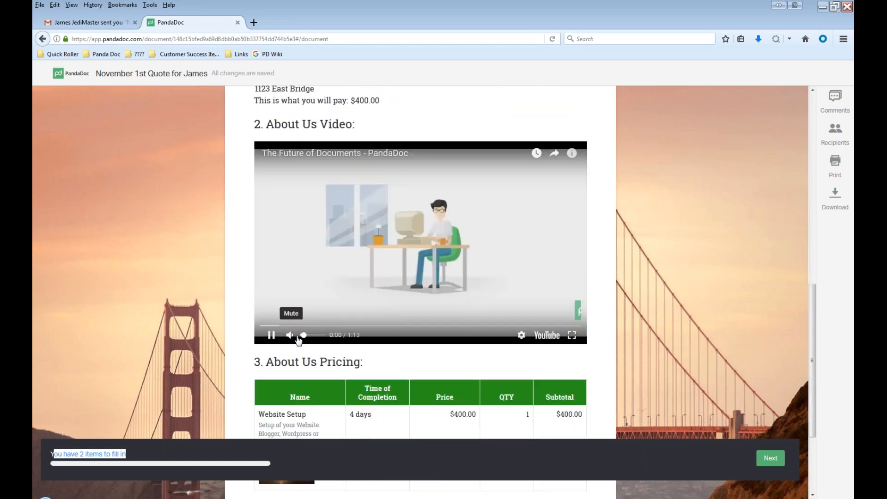
left_click(311, 336)
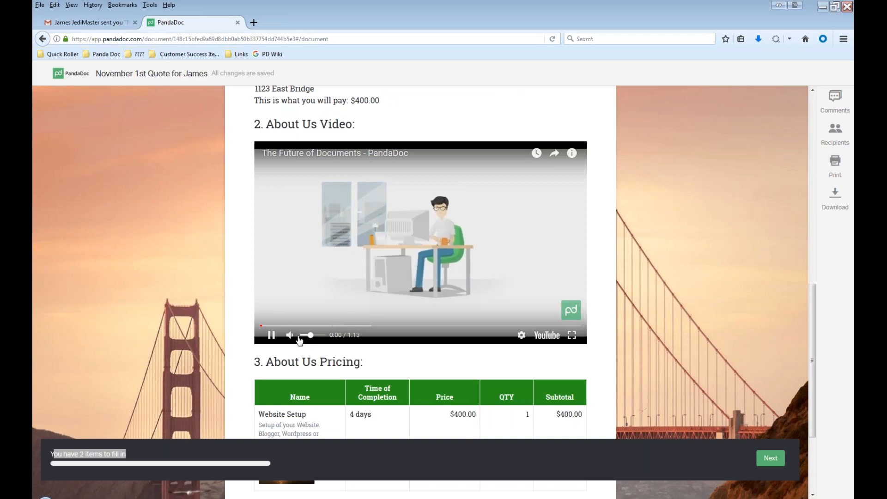
left_click(271, 335)
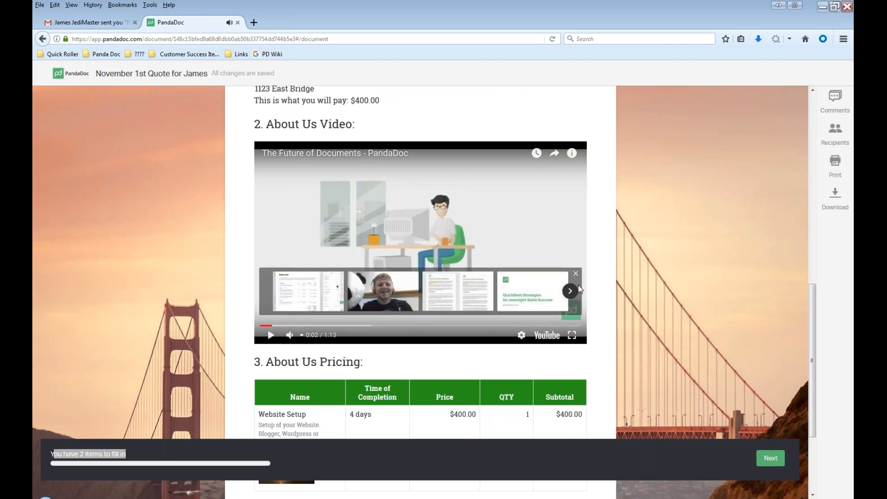
left_click(576, 275)
scroll(508, 291, "up", 2)
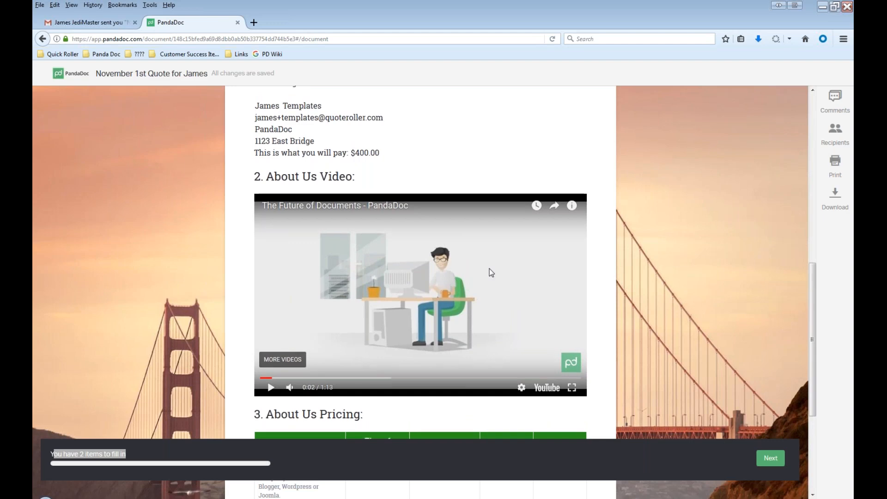
scroll(491, 271, "down", 6)
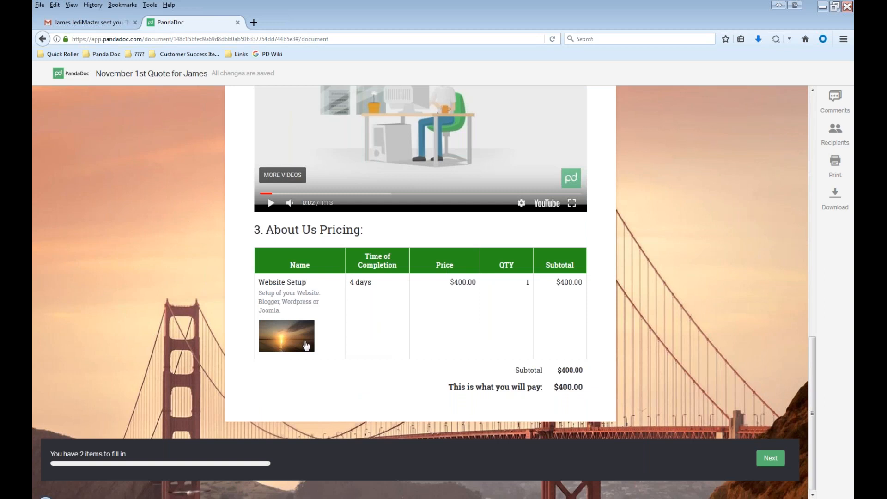
left_click(287, 344)
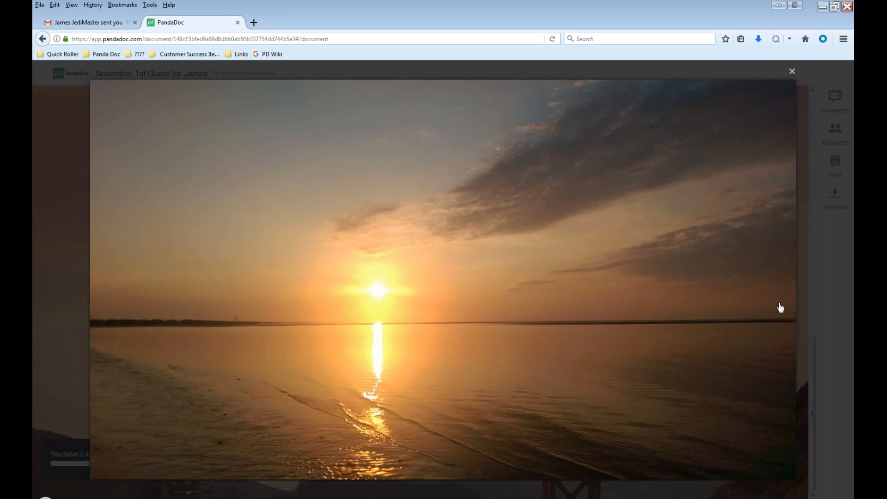
left_click(792, 71)
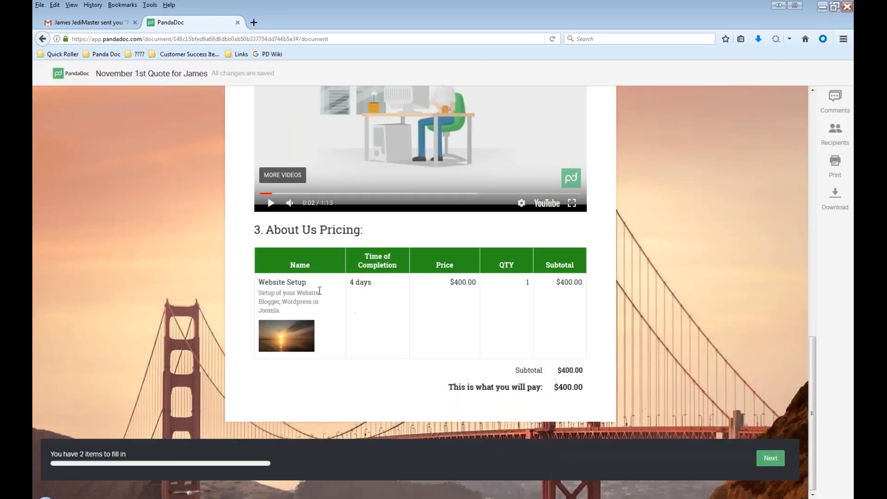
left_click_drag(356, 281, 534, 367)
left_click_drag(448, 282, 500, 282)
left_click_drag(460, 388, 562, 388)
double_click(561, 388)
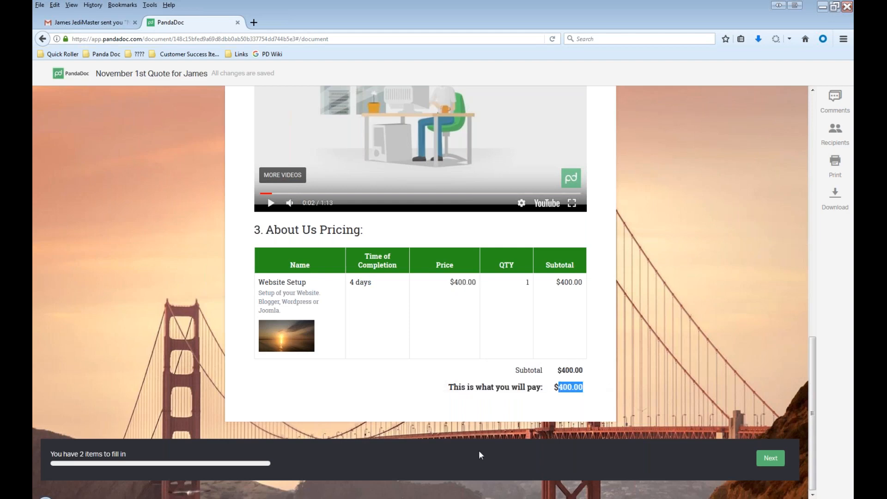
scroll(421, 400, "up", 1)
scroll(422, 400, "up", 7)
left_click_drag(255, 290, 399, 337)
left_click_drag(287, 338, 378, 340)
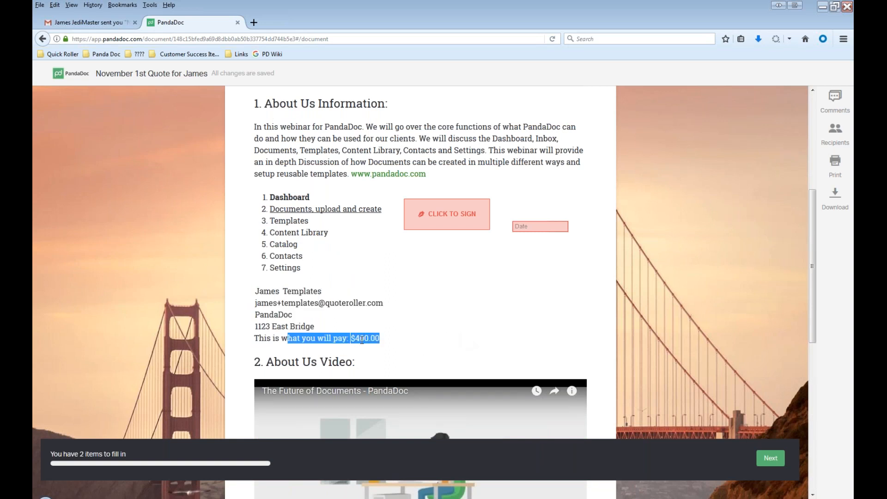
left_click(488, 291)
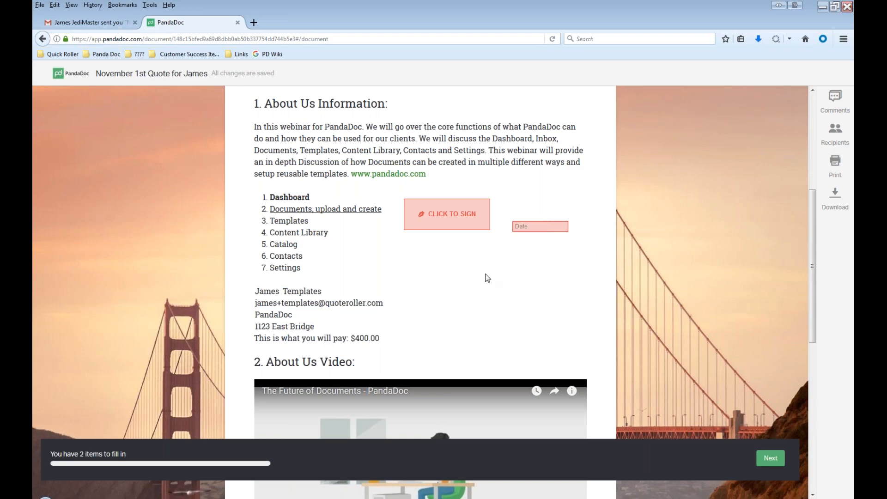
scroll(490, 305, "up", 3)
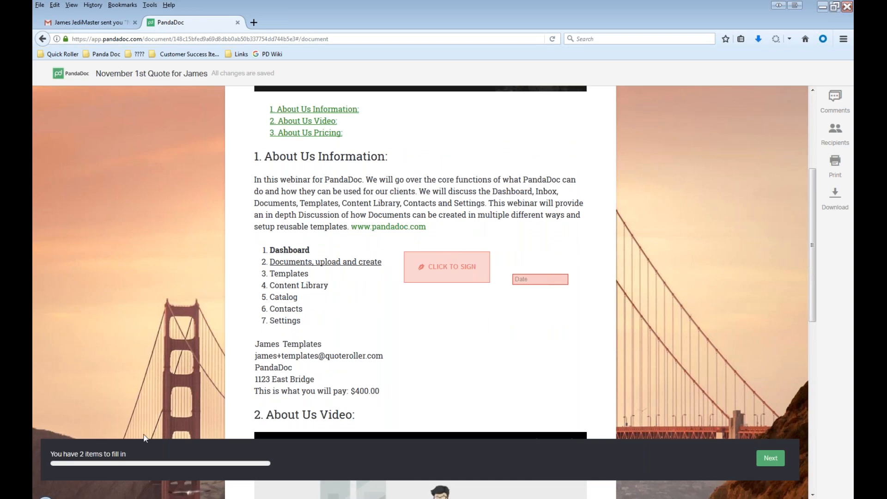
- Start signing and try a hand-drawn signature in blue, black and red
left_click(775, 462)
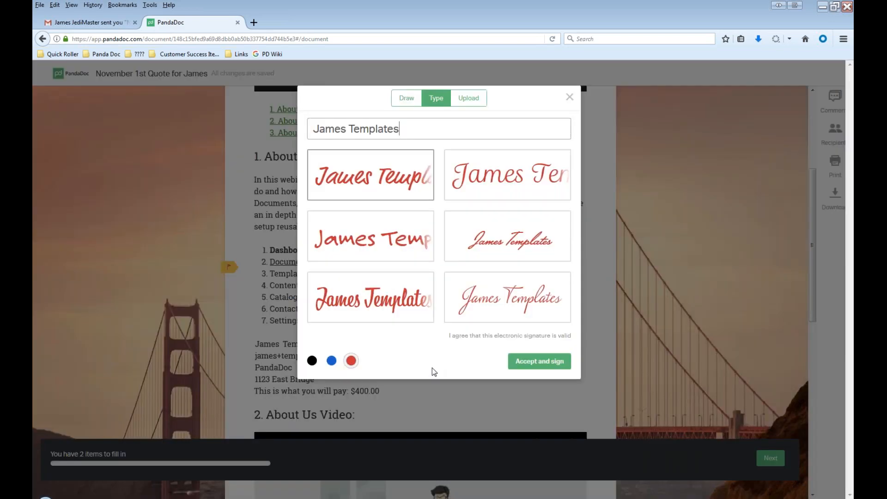
left_click(405, 99)
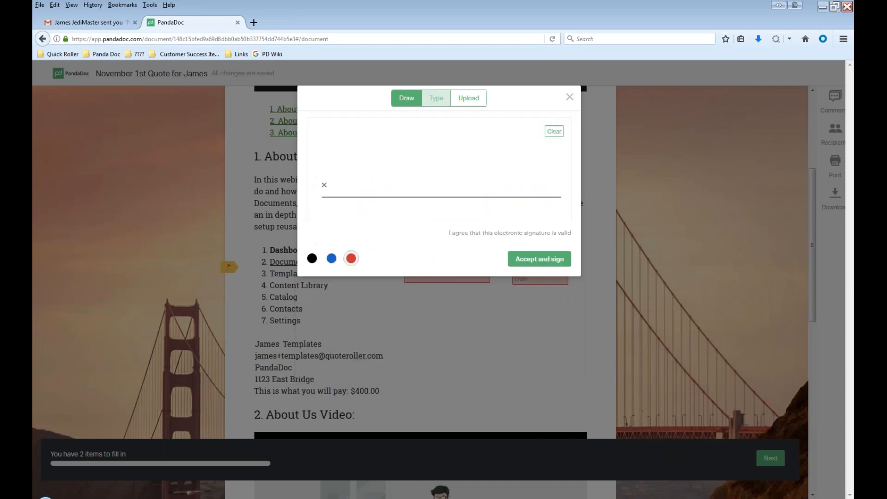
mouse_move(355, 167)
left_mouse_down()
mouse_move(462, 169)
mouse_move(460, 194)
mouse_move(513, 174)
left_mouse_up()
left_click(331, 258)
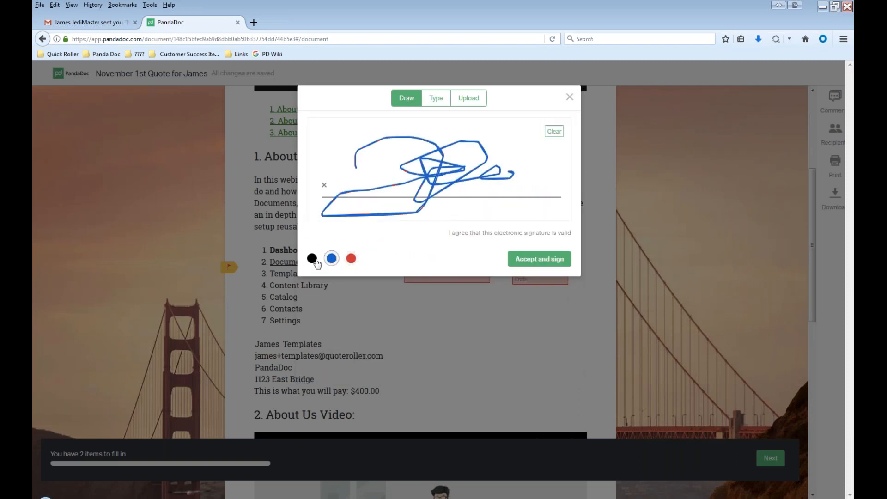
left_click(313, 260)
left_click(352, 259)
left_click(331, 258)
- Apply a red typed signature in the bold bottom-left style
left_click(435, 102)
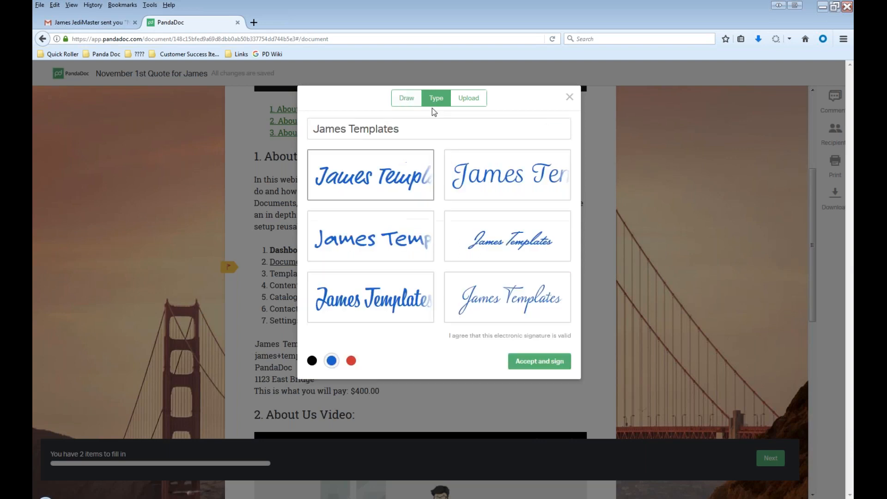
triple_click(382, 129)
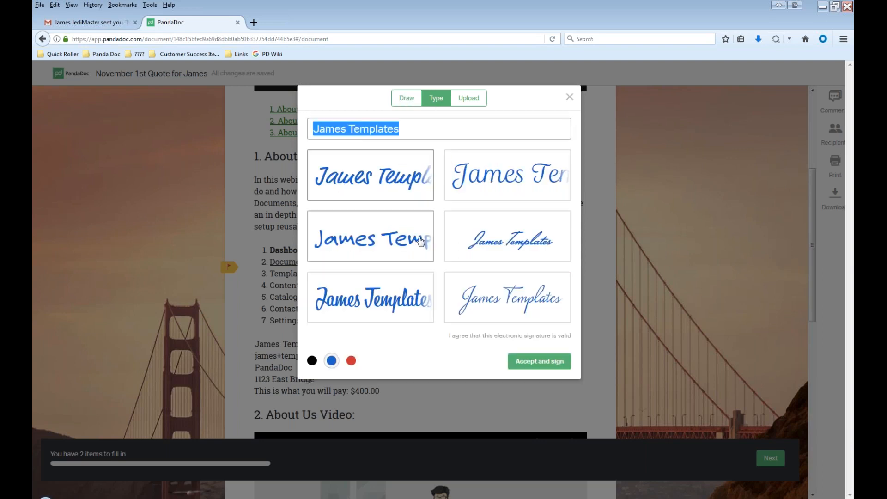
left_click(474, 100)
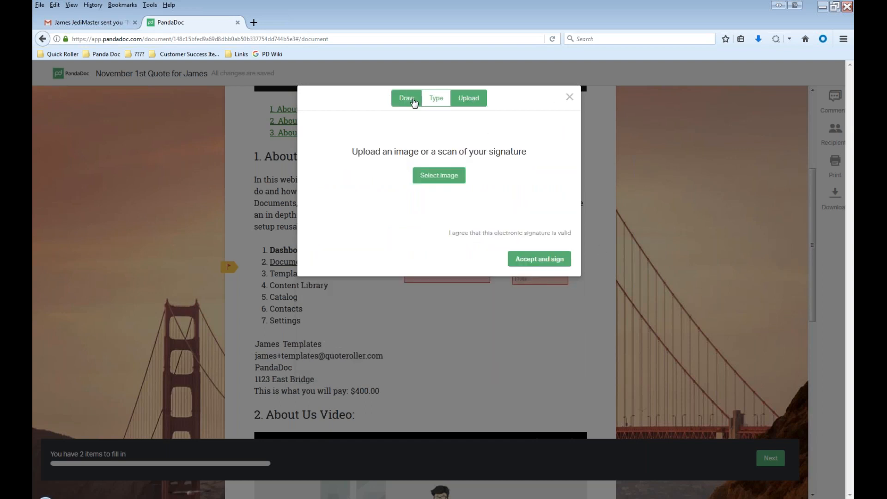
left_click(435, 98)
left_click(352, 364)
left_click(423, 322)
left_click(537, 361)
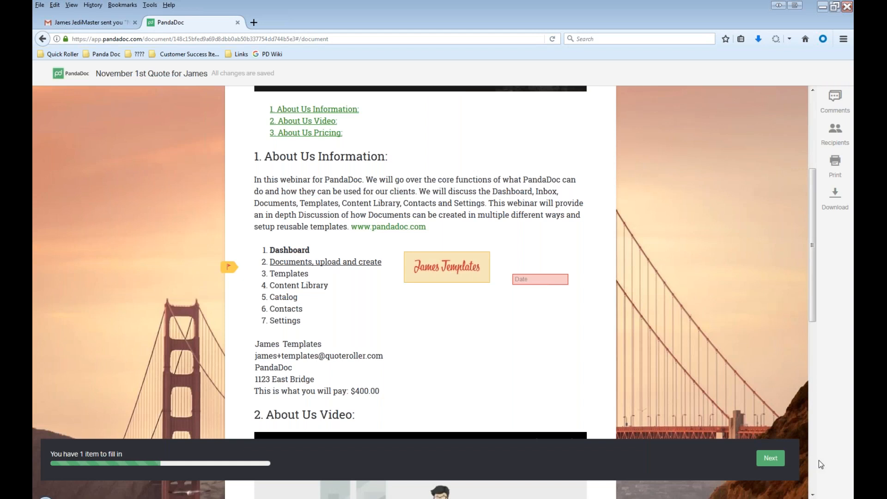
- Fill the date field with 30 November 2017 and finish the quote
left_click(771, 458)
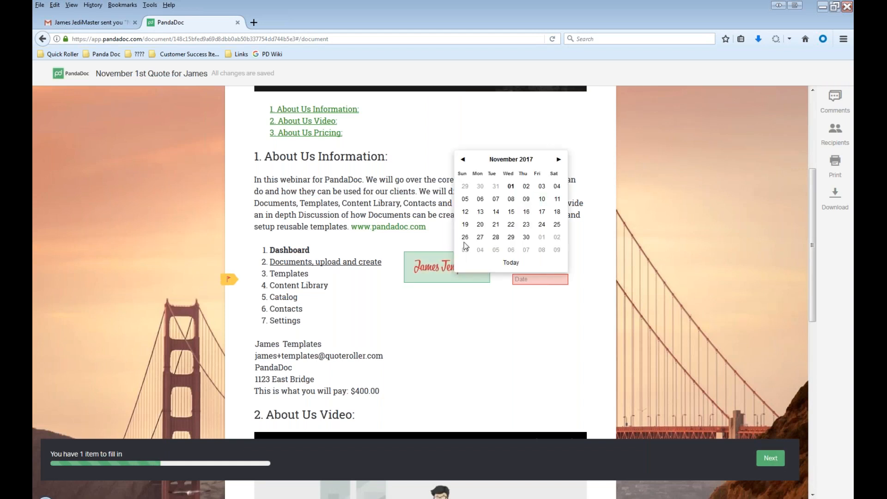
left_click(526, 237)
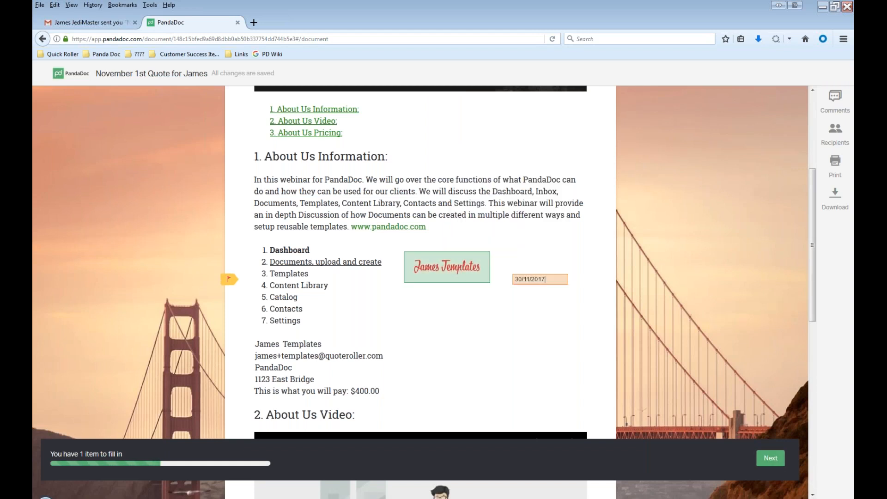
left_click(552, 280)
left_click(651, 457)
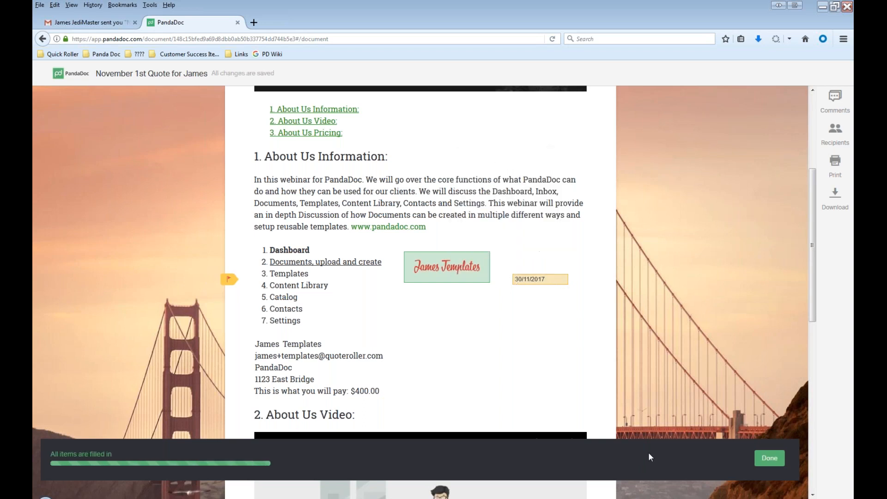
left_click(779, 459)
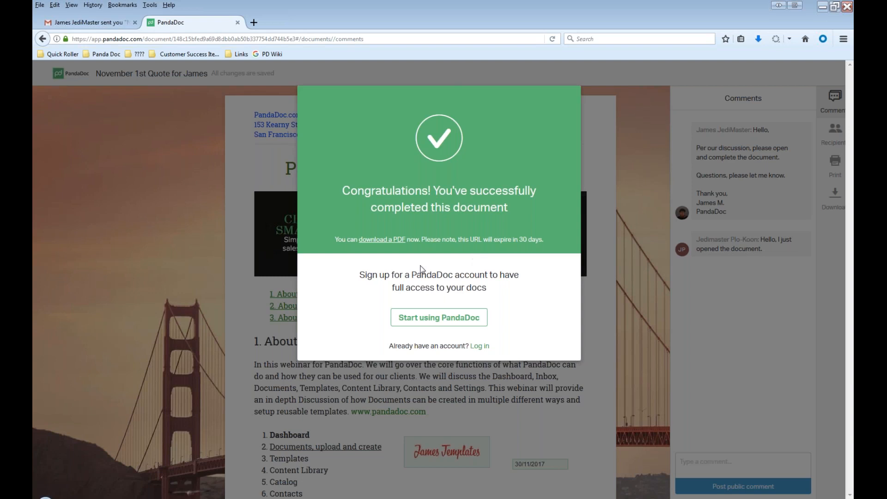
- Download the completed quote as a PDF and open it with Google Chrome
left_click(382, 240)
left_click(672, 406)
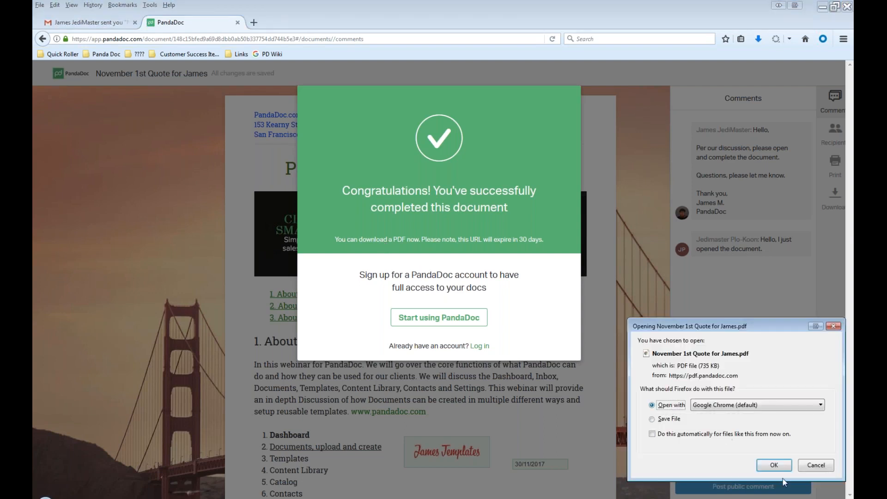
left_click(776, 462)
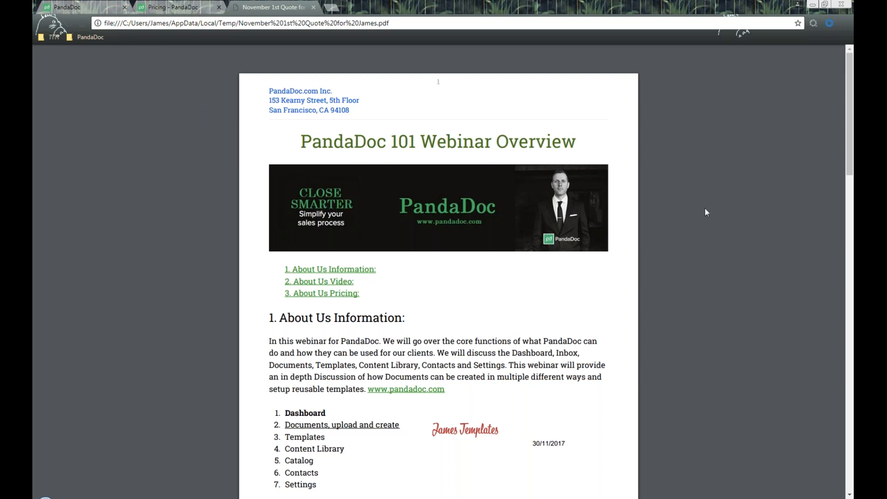
- Scroll through the PDF to the Signature Certificate and select part of the Document Ref
scroll(499, 258, "down", 1)
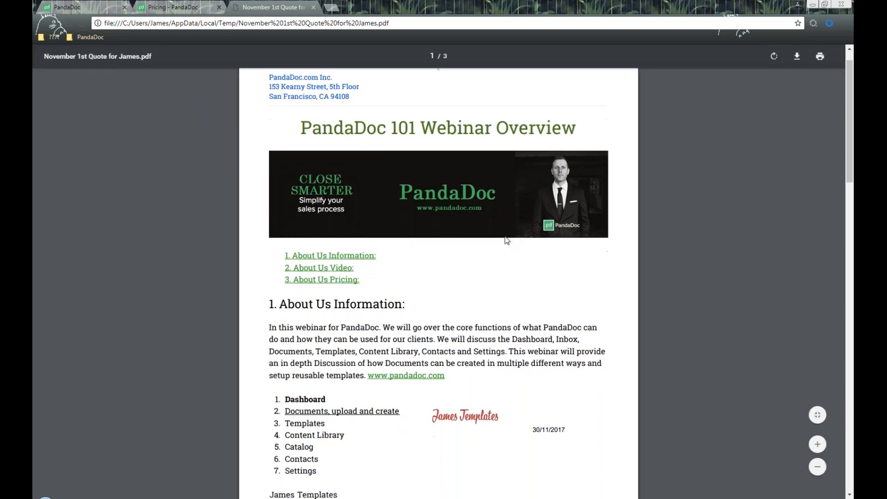
scroll(507, 241, "down", 4)
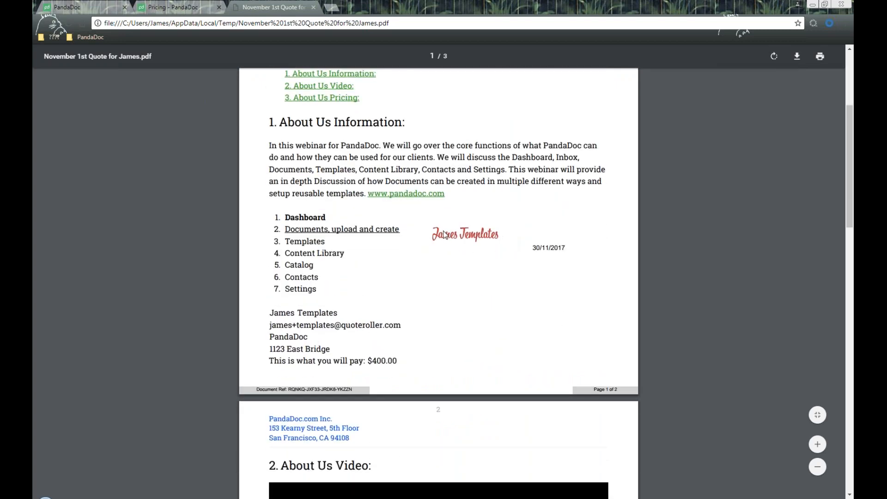
scroll(550, 262, "down", 1)
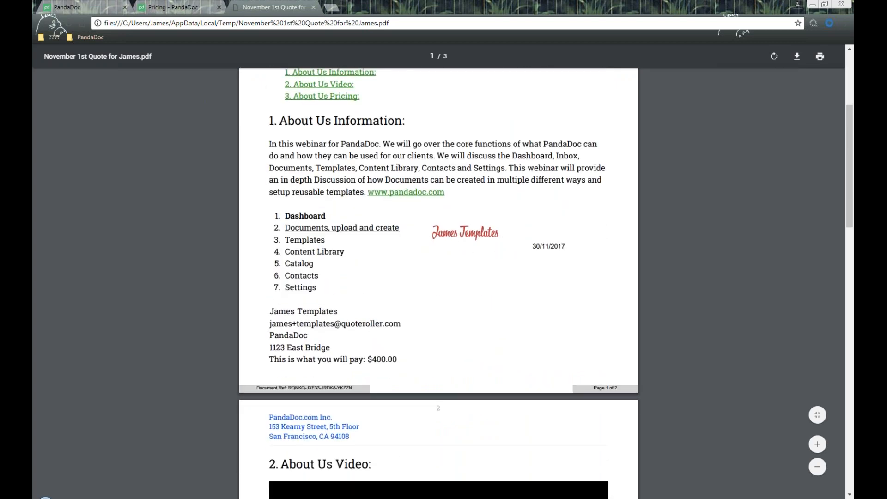
scroll(472, 214, "down", 6)
scroll(485, 273, "down", 3)
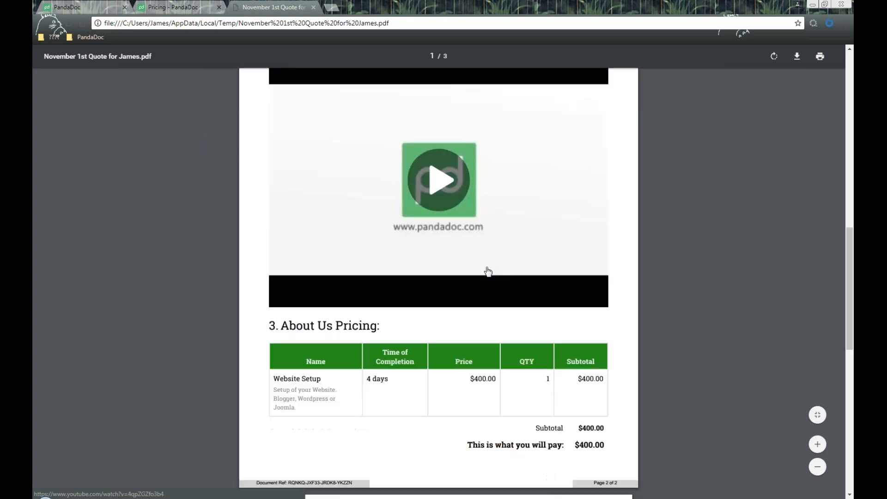
scroll(489, 271, "down", 3)
scroll(440, 188, "down", 6)
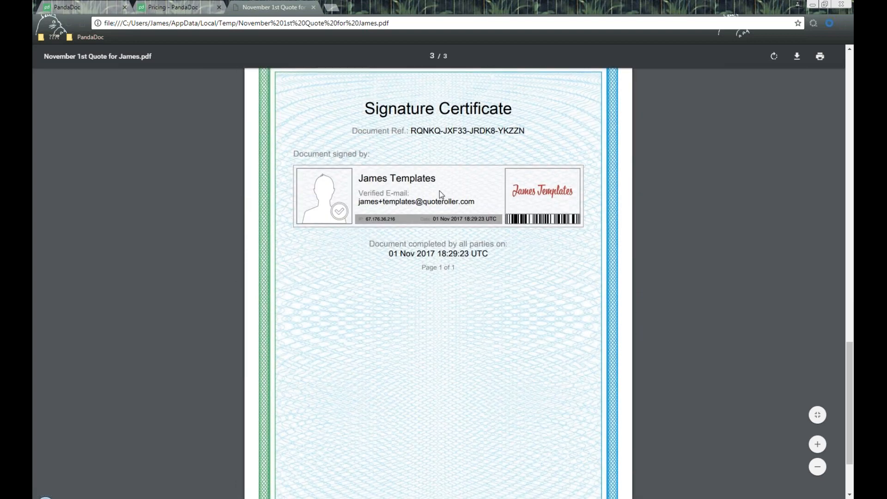
scroll(439, 191, "up", 1)
scroll(493, 221, "down", 1)
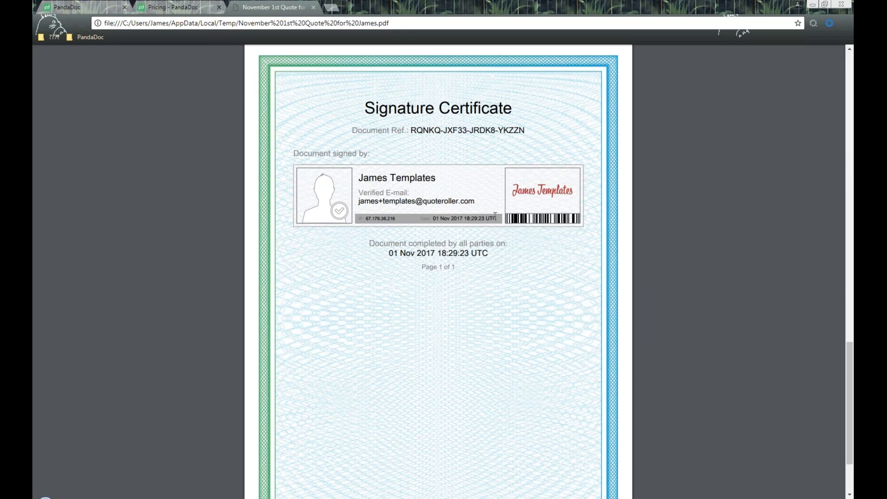
left_click_drag(411, 130, 479, 126)
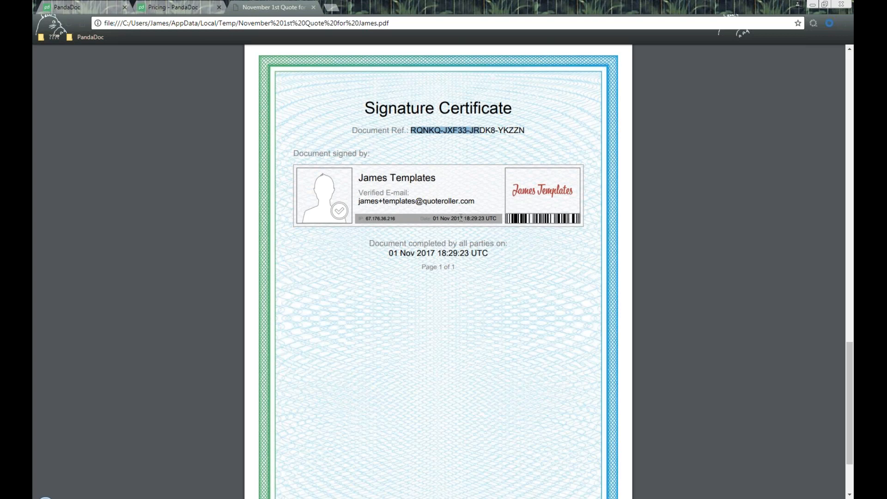
- Scroll back up through the quote PDF and close its tab
scroll(532, 257, "up", 2)
scroll(533, 258, "down", 5)
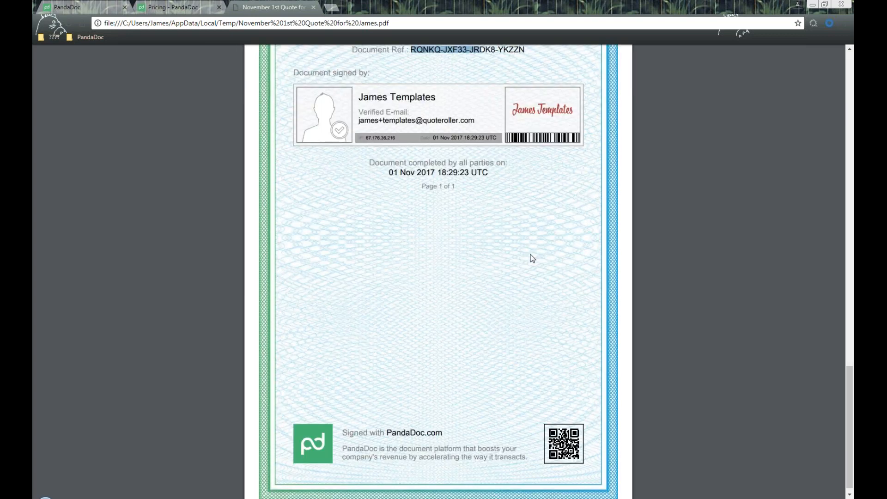
scroll(532, 258, "up", 5)
scroll(533, 258, "down", 3)
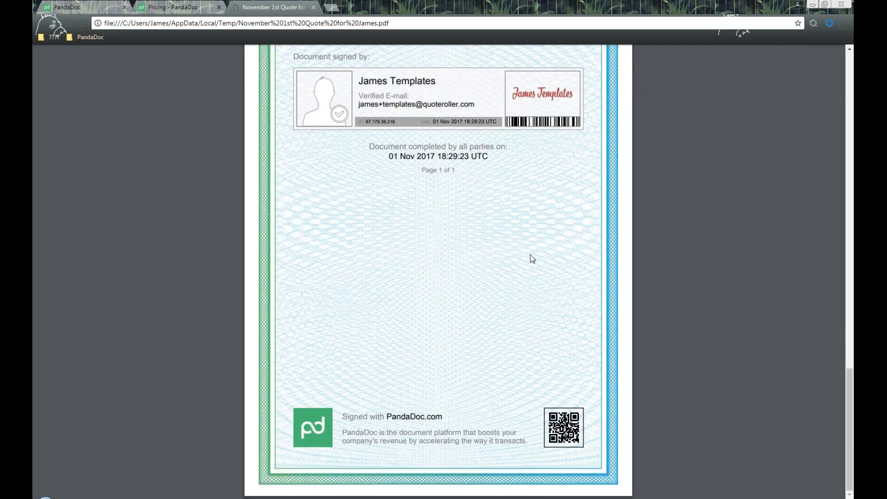
scroll(533, 257, "up", 20)
scroll(531, 258, "up", 3)
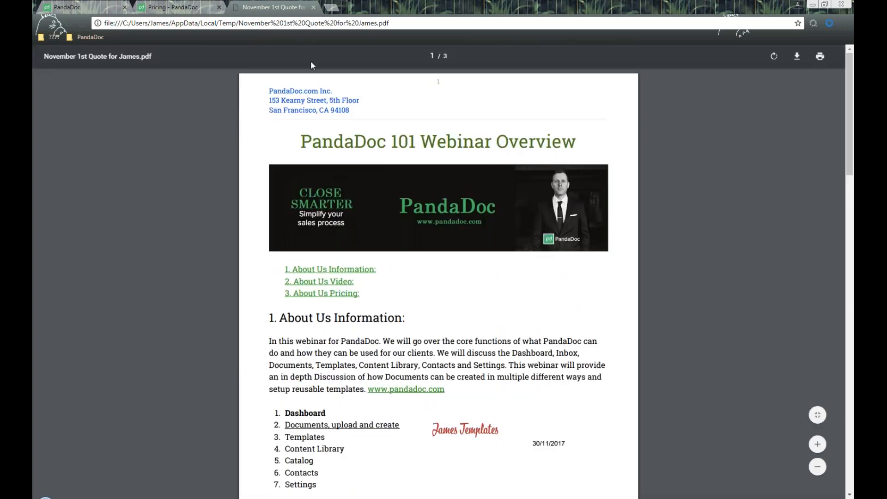
left_click(313, 7)
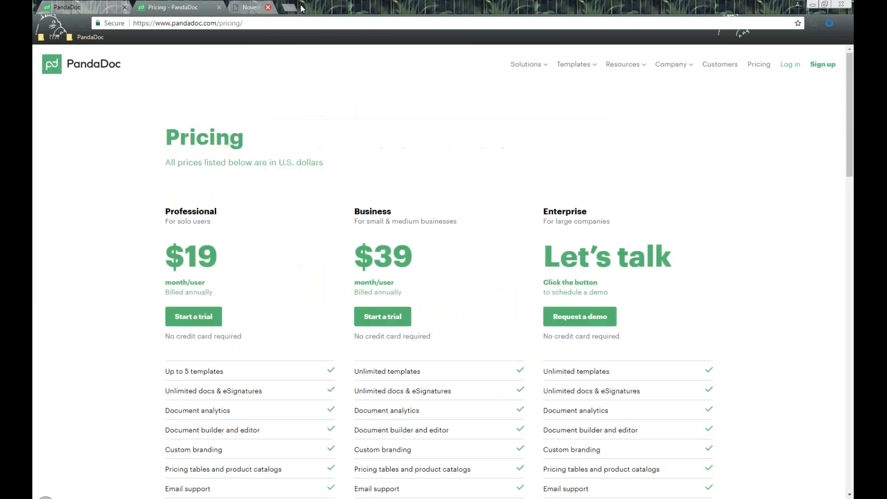
- Switch back to the PandaDoc quote tab and highlight the Completed status and $400.00 total
left_click(90, 5)
left_click(602, 290)
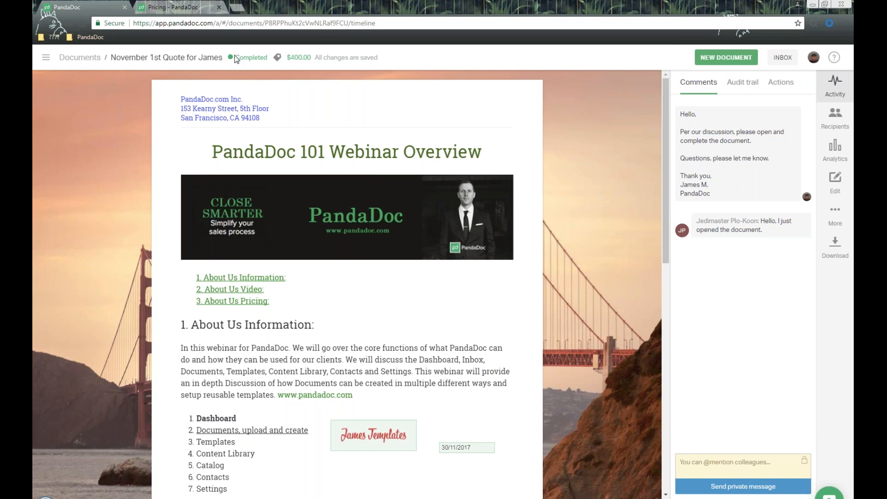
left_click_drag(254, 57, 311, 57)
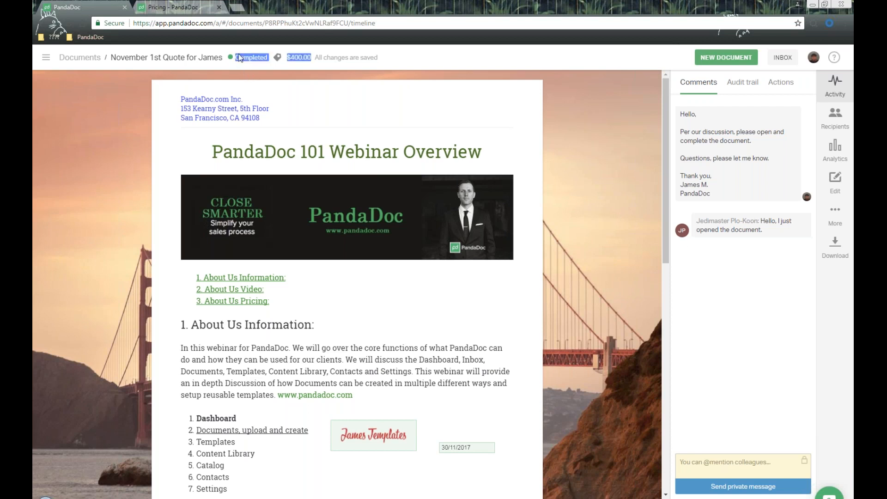
left_click(253, 72)
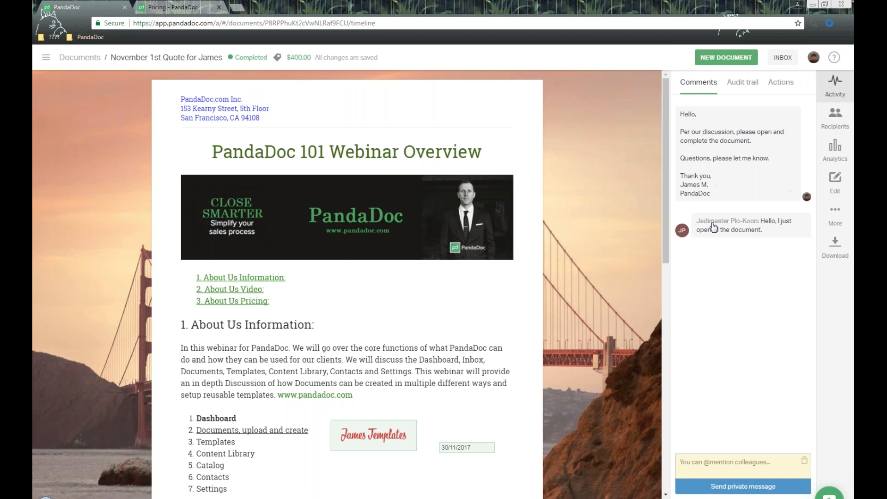
- Post the public comment 'Hello, thank you so much for completing the document.' and open the Audit trail
left_click(804, 461)
left_click(730, 463)
type("Hello, thank you so")
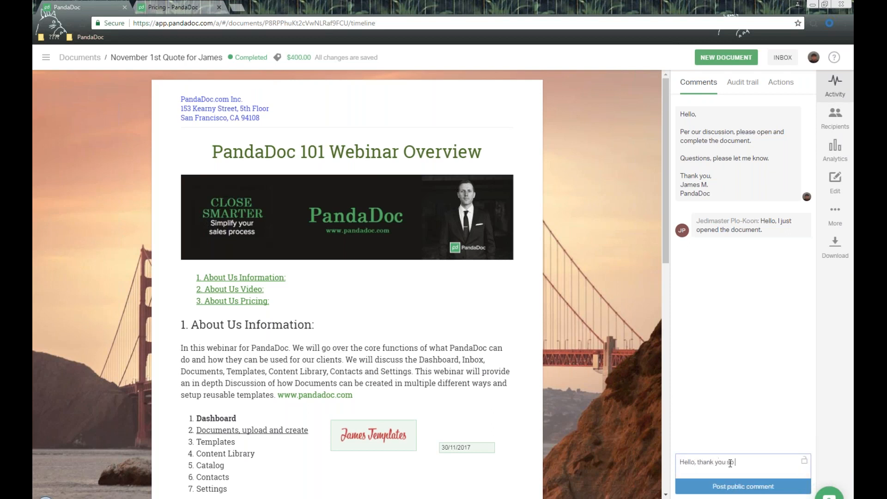
type(" much for completing th")
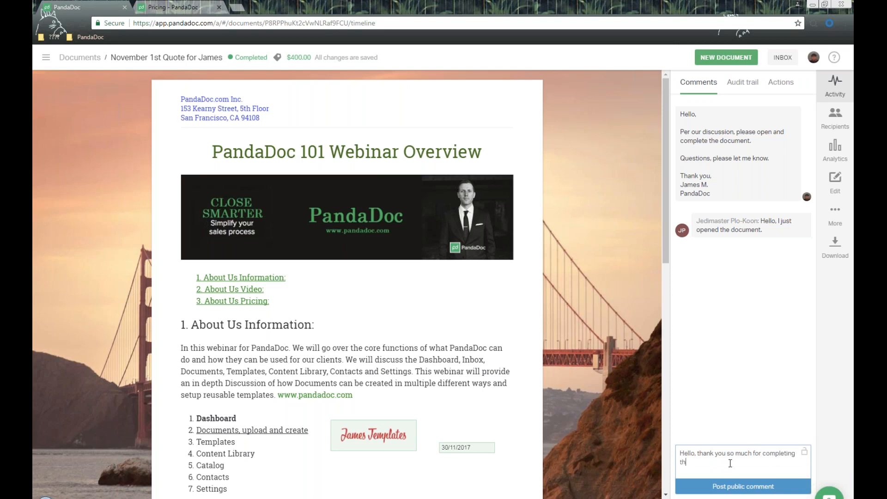
type("e document.")
left_click(747, 486)
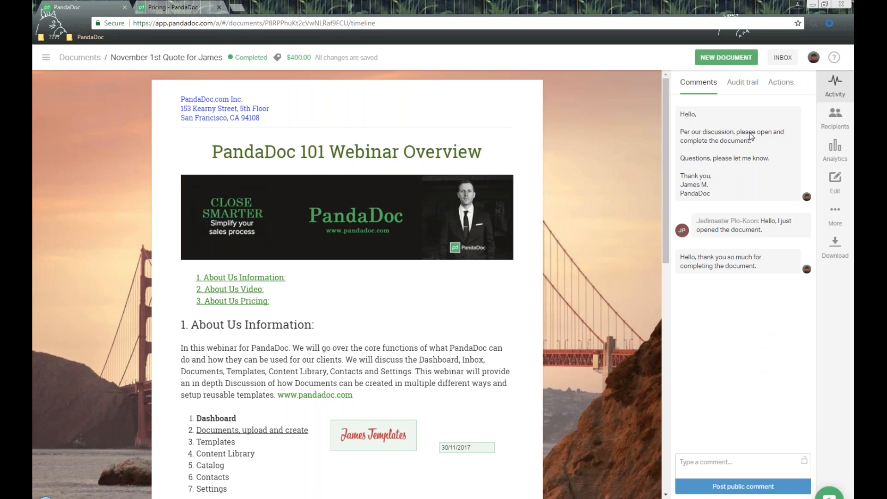
left_click(749, 83)
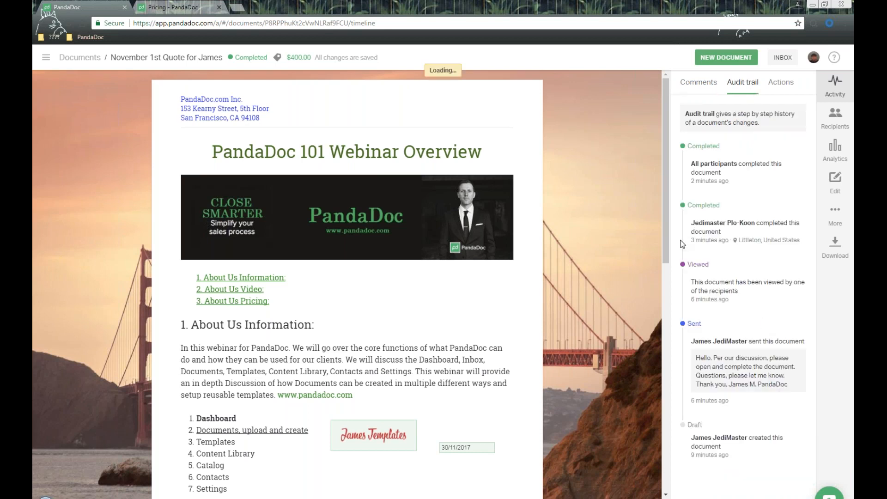
- Go through the audit trail's Draft, Sent (with its message) and Viewed entries
left_click(45, 58)
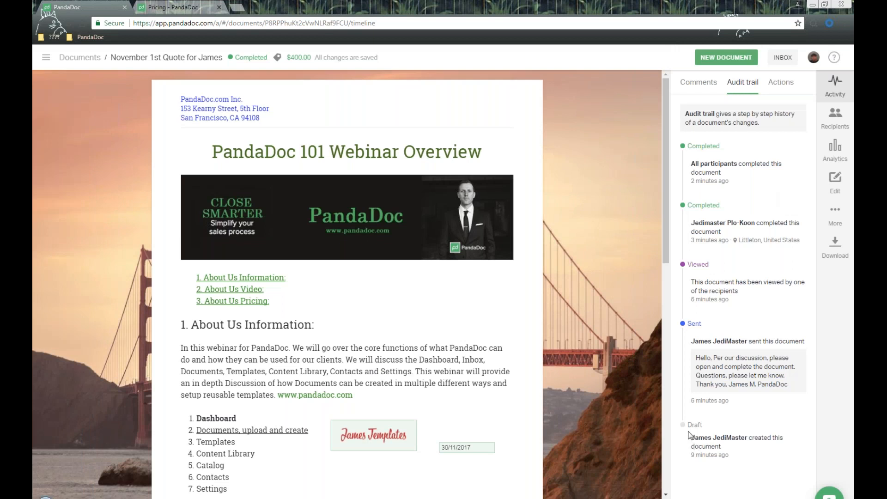
left_click_drag(687, 424, 750, 426)
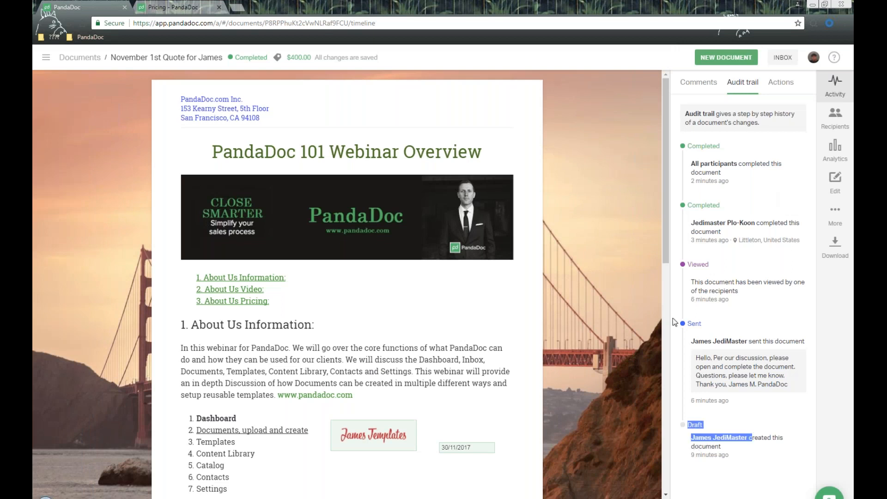
left_click_drag(682, 321, 750, 327)
left_click(716, 362)
left_click_drag(716, 363, 781, 385)
left_click_drag(688, 266, 742, 268)
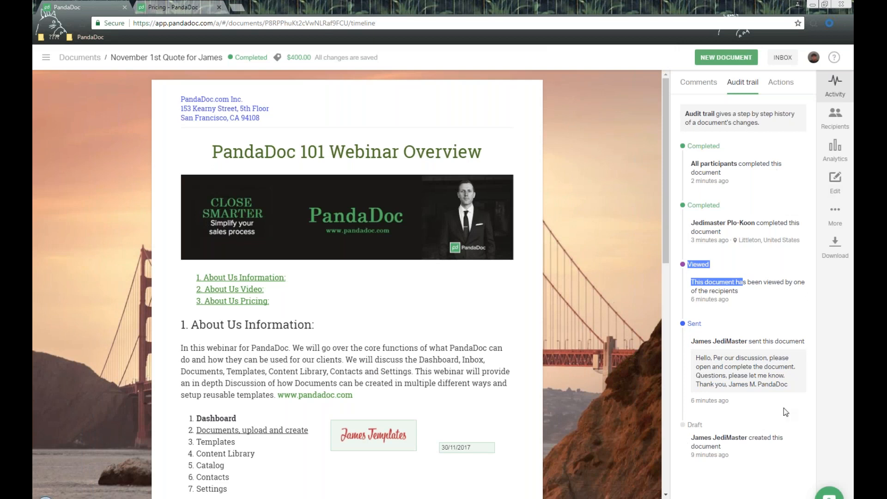
- Review the full action list of viewing and completion events, then switch to Analytics
left_click(781, 82)
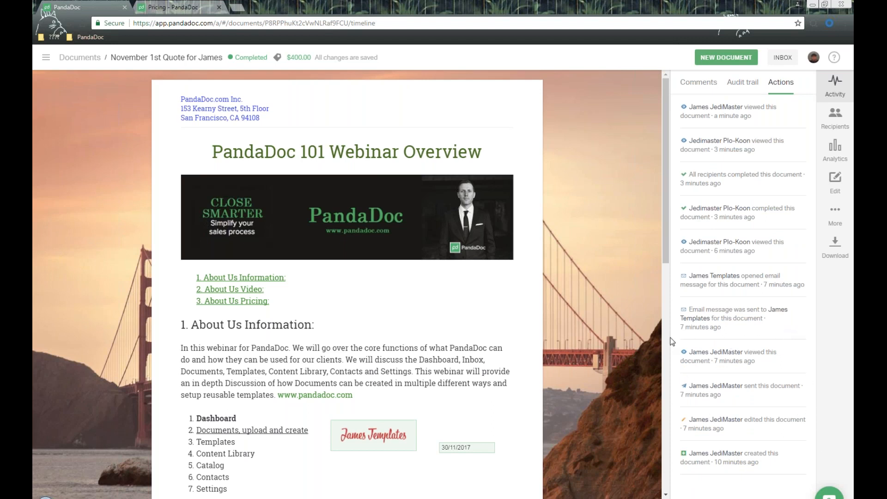
left_click_drag(680, 105, 789, 437)
left_click(789, 246)
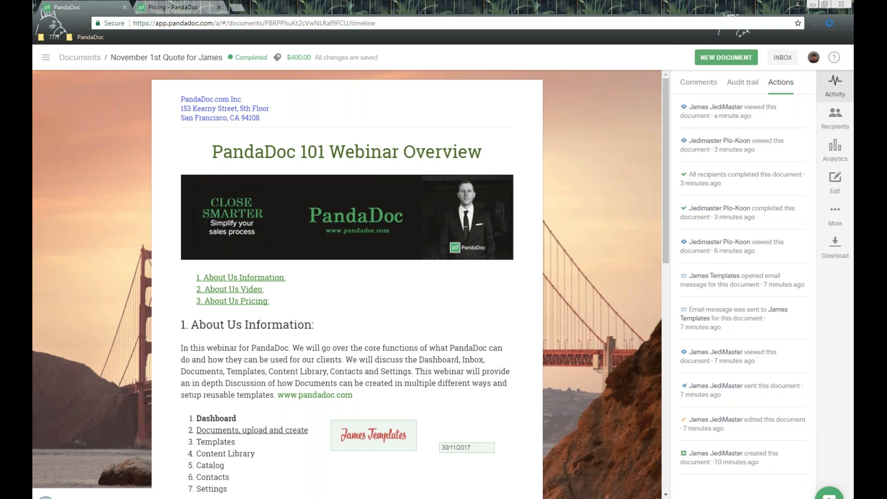
left_click(836, 150)
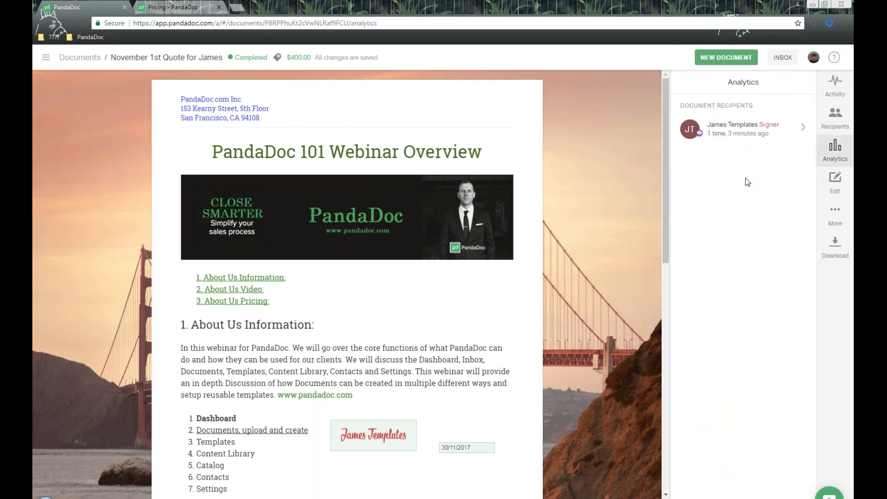
- Check the signer's stats (6 min viewing, 1 download, 5 min and 45 sec per page), then go to the Dashboard
left_click(722, 133)
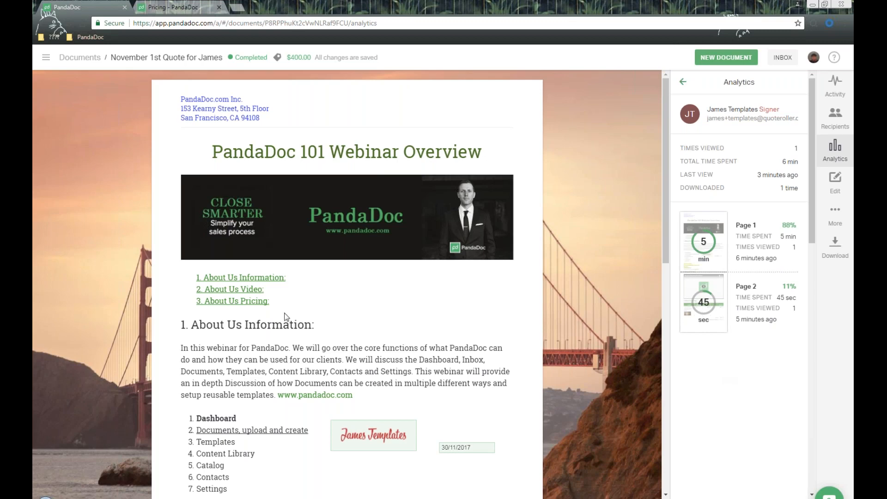
left_click(48, 59)
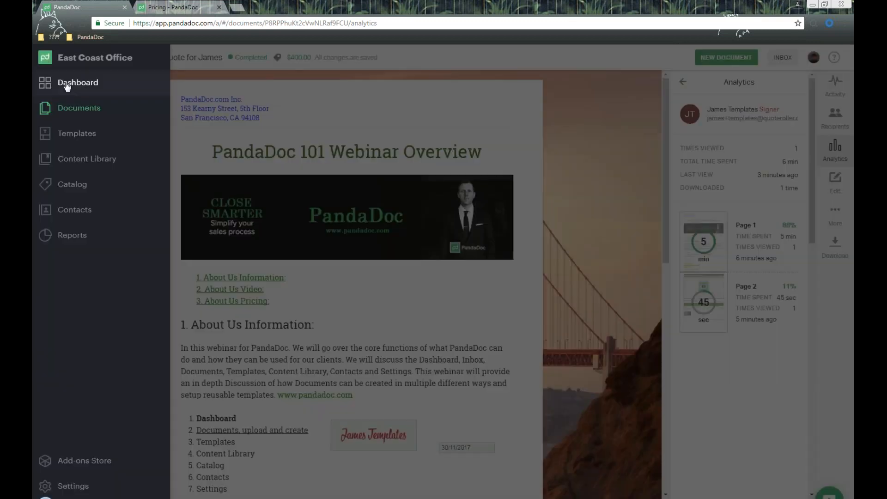
left_click(69, 83)
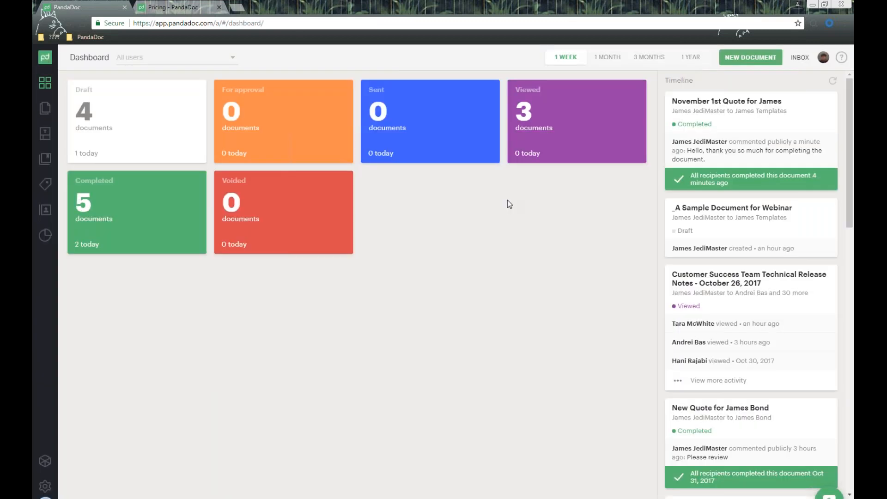
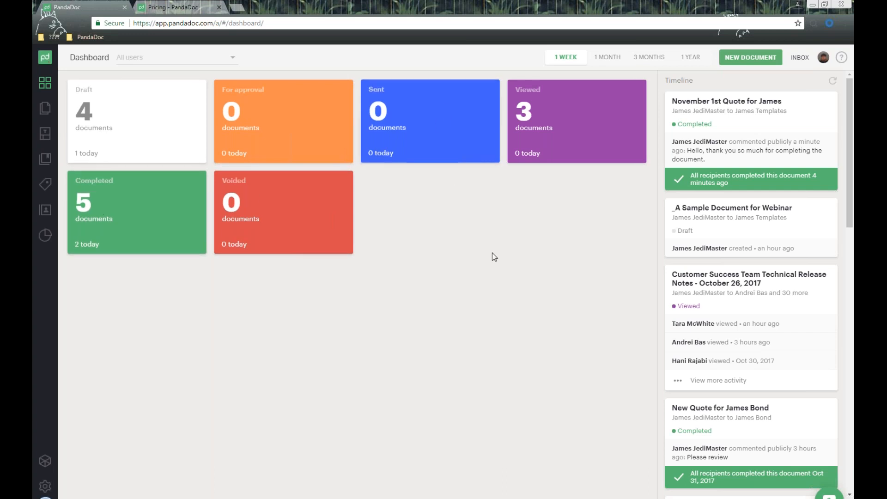
- Filter the dashboard to completed documents and open the November 1st quote
left_click(149, 222)
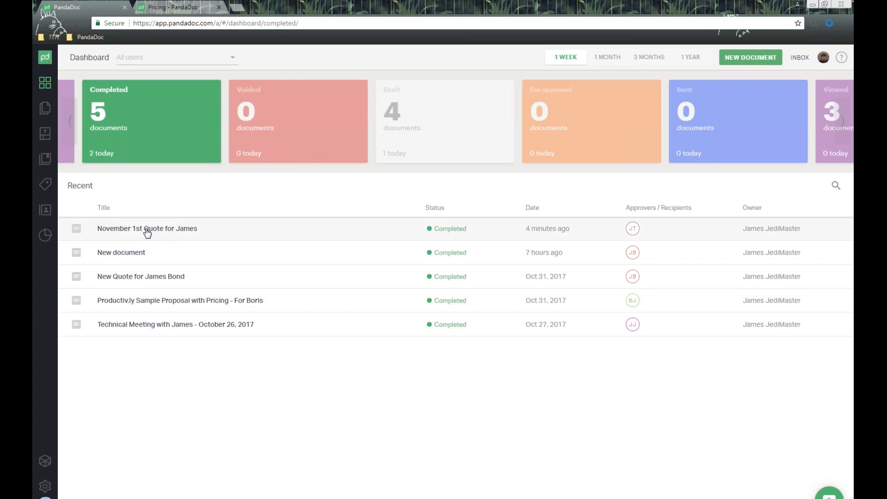
left_click(147, 231)
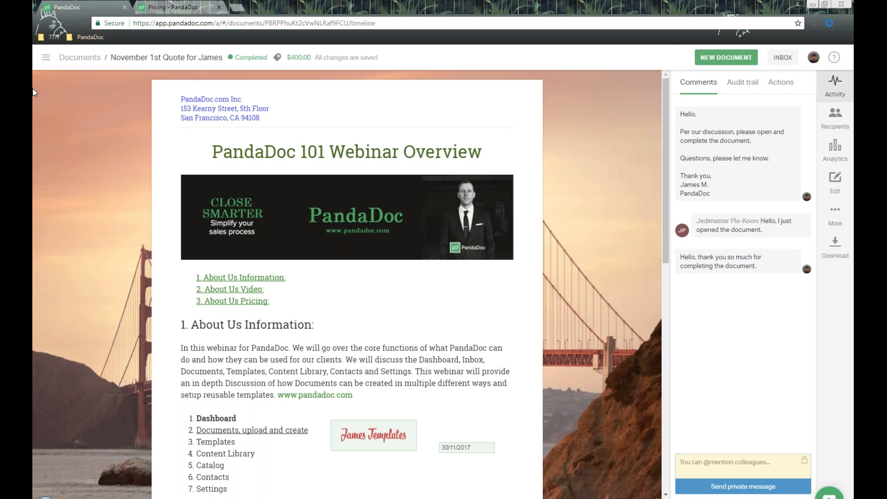
- Return to the dashboard through the navigation menu, then go to the Add-ons Store
left_click(46, 59)
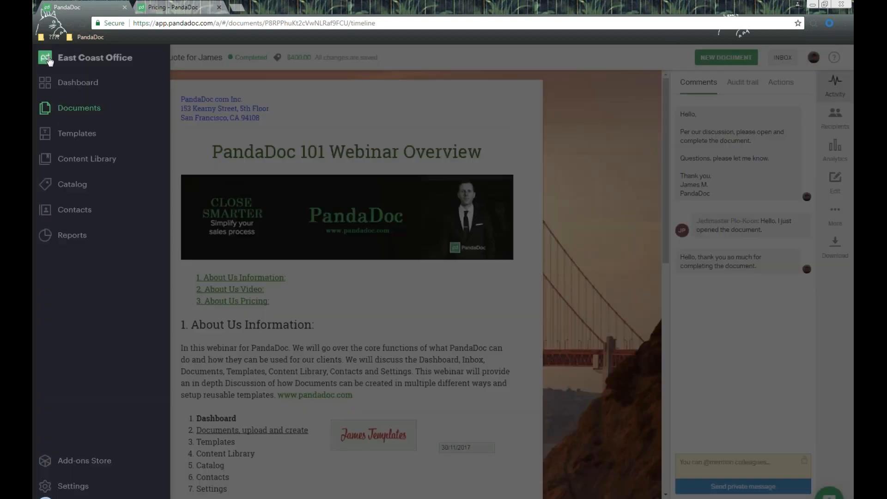
left_click(69, 84)
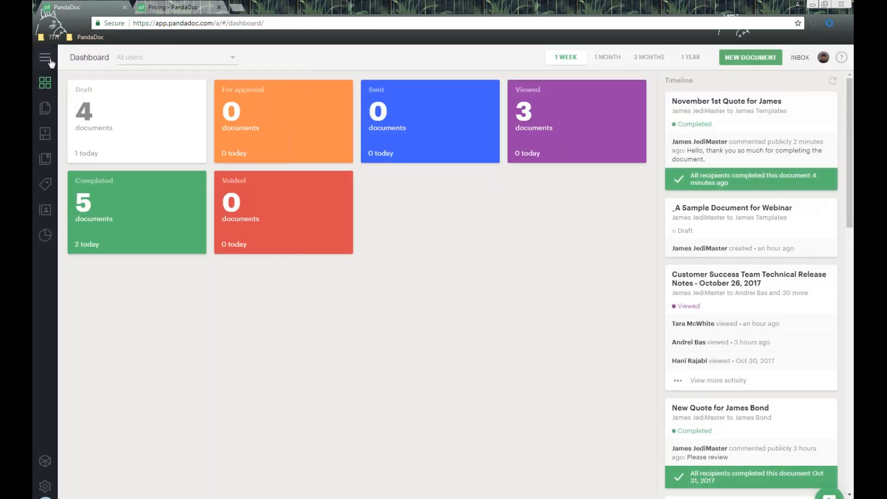
left_click(51, 60)
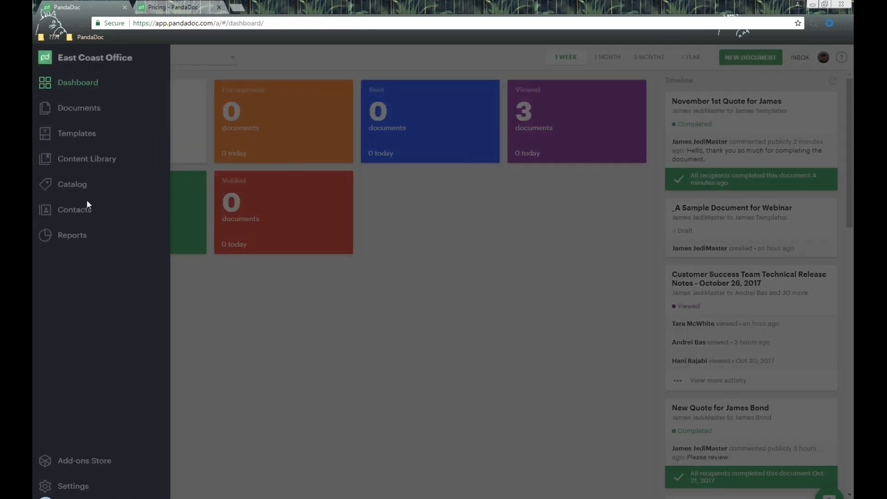
left_click(93, 461)
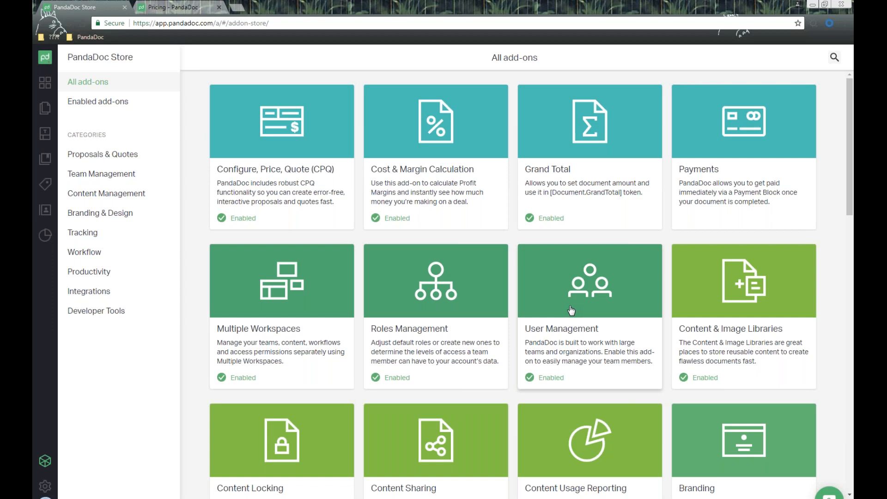
- Scroll through the All add-ons catalogue, each add-on marked Enabled, and back up
scroll(572, 310, "down", 1)
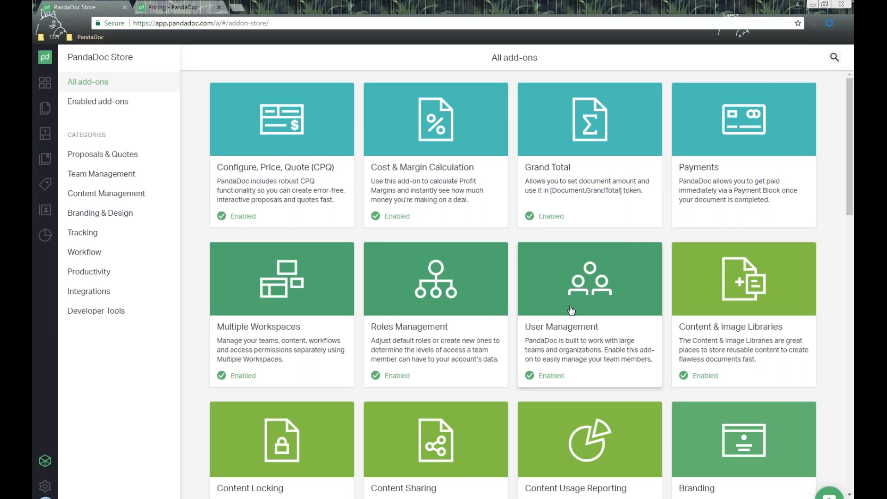
scroll(572, 310, "down", 2)
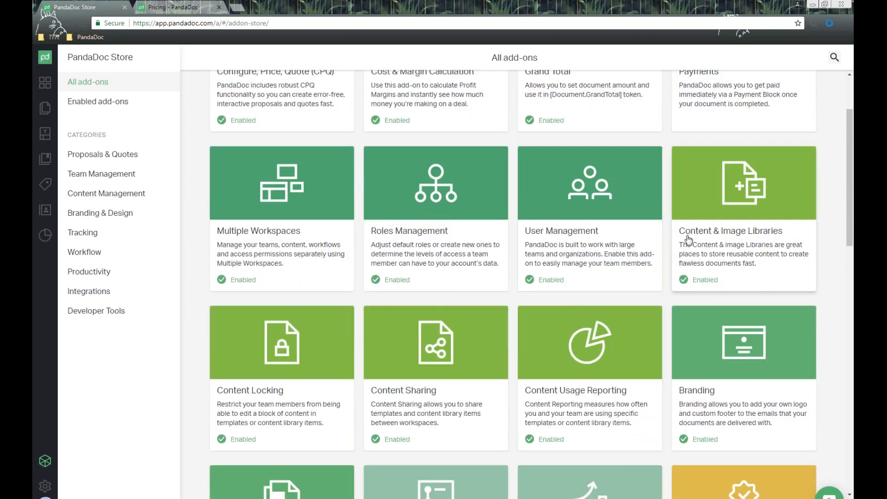
scroll(762, 202, "down", 1)
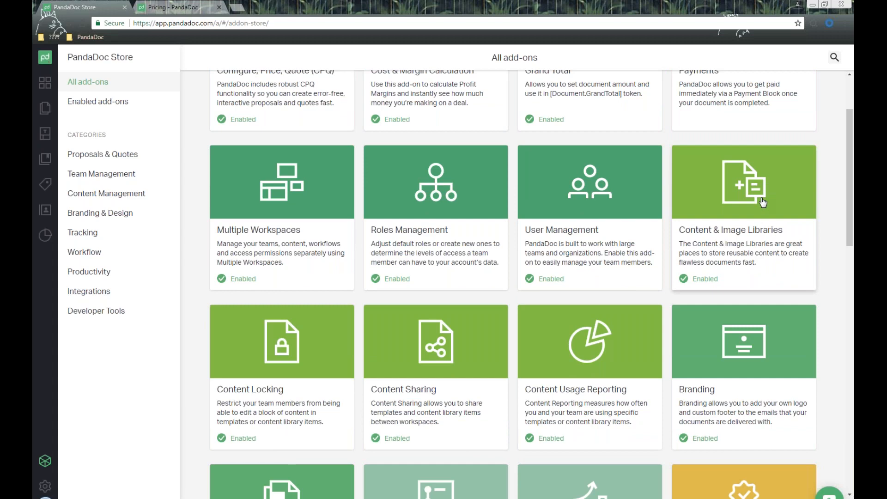
scroll(763, 202, "down", 2)
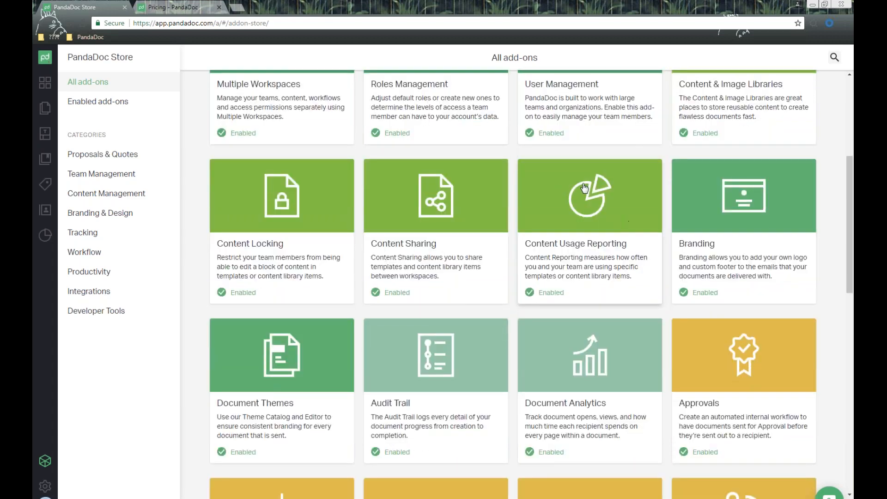
scroll(584, 185, "down", 2)
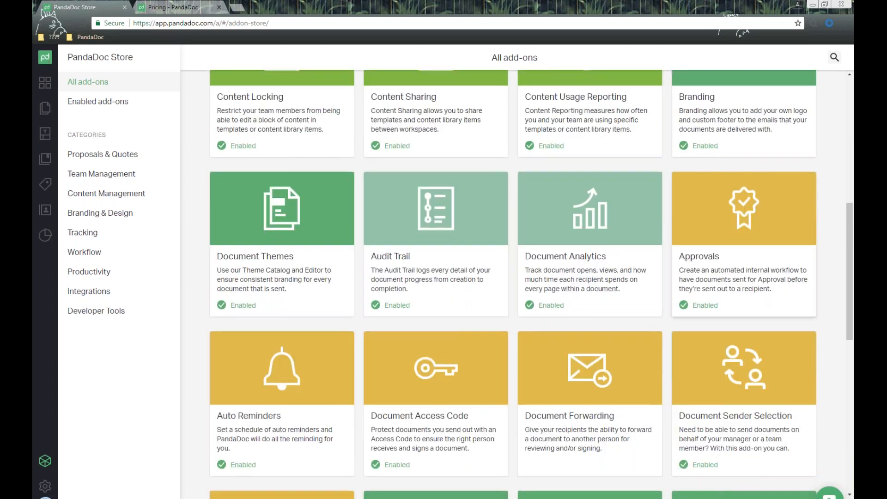
scroll(546, 194, "down", 1)
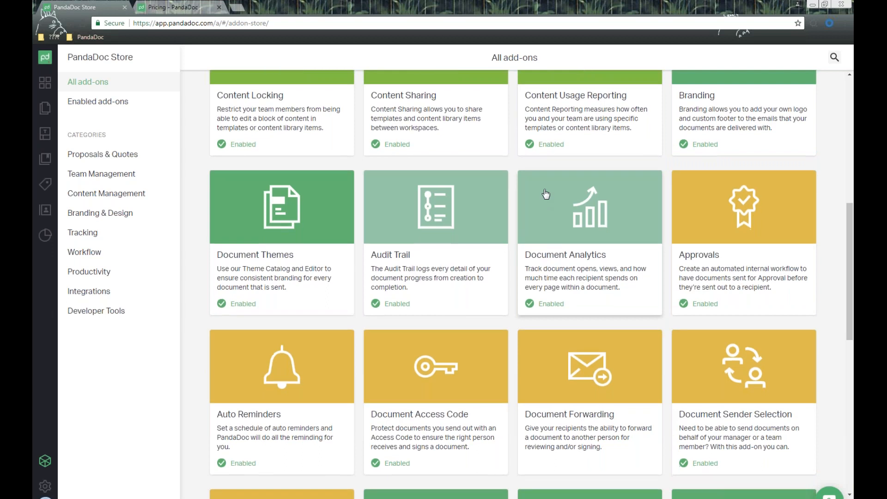
scroll(546, 195, "down", 2)
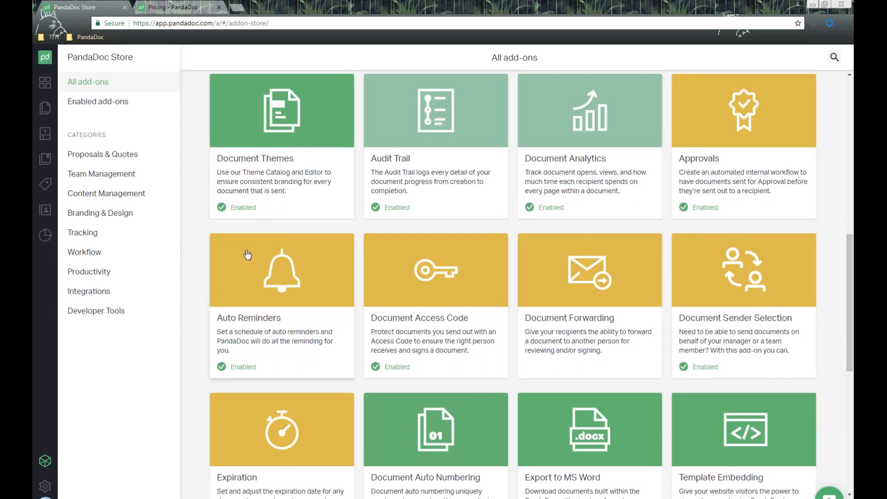
scroll(248, 286, "down", 2)
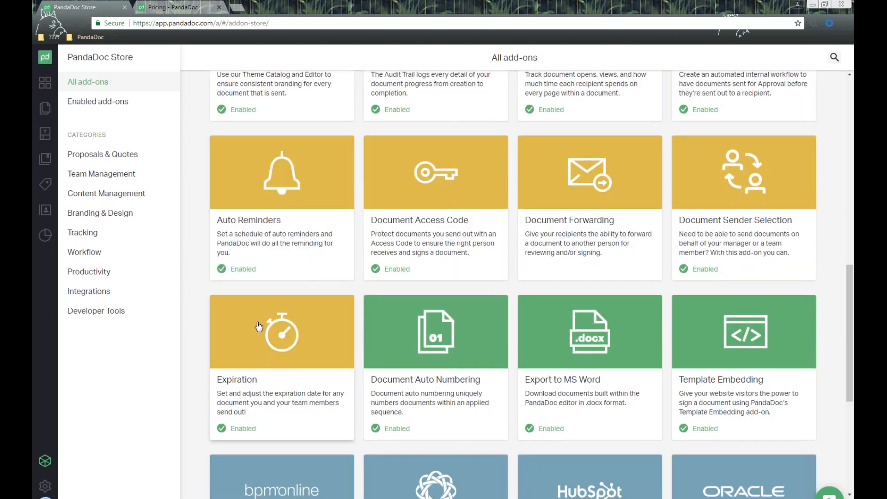
scroll(252, 323, "up", 8)
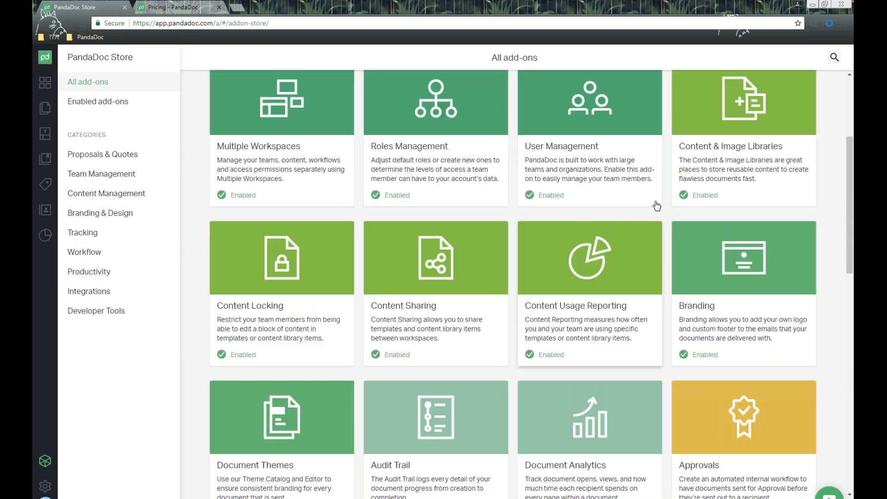
scroll(647, 194, "up", 4)
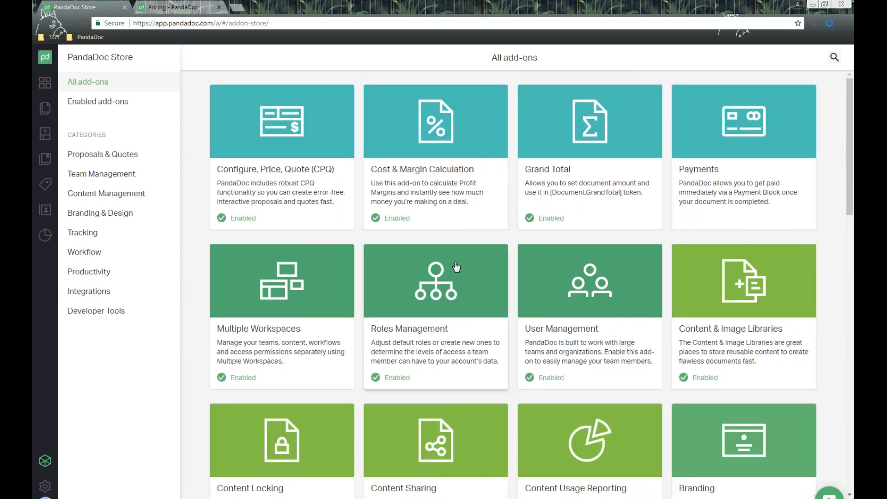
- Open profile settings and go over the first name and email fields
left_click(45, 487)
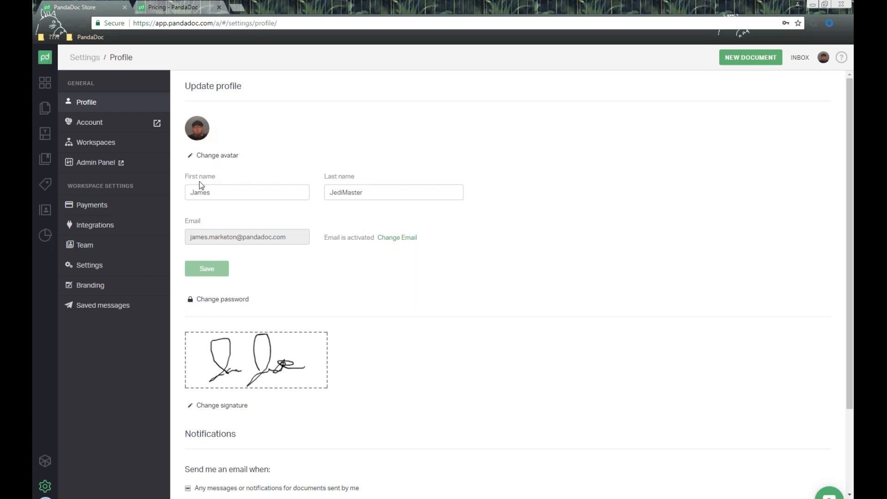
left_click_drag(192, 176, 322, 179)
left_click(265, 219)
double_click(264, 220)
scroll(182, 223, "down", 2)
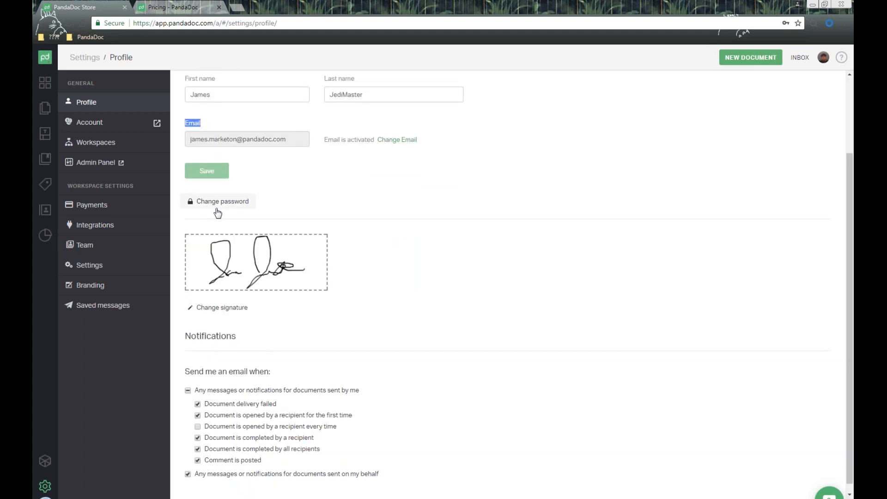
scroll(277, 254, "down", 1)
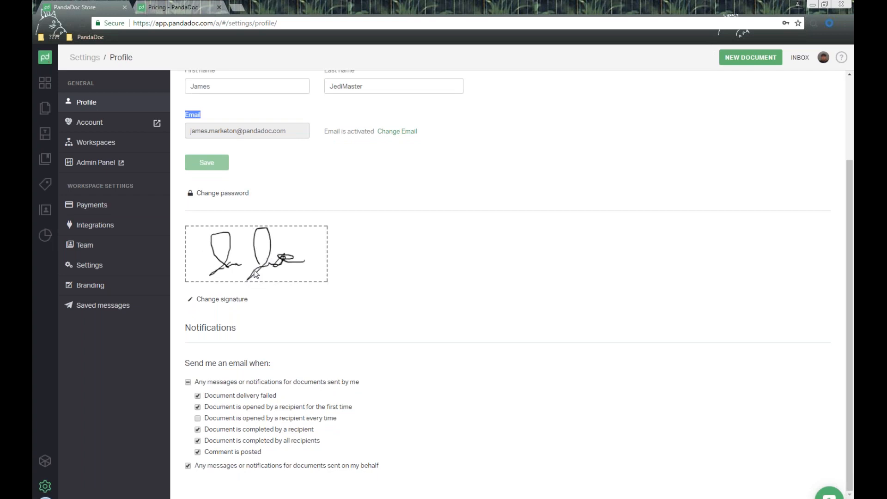
- Review the email notification preferences, then open the Account billing page
left_click_drag(185, 327, 390, 354)
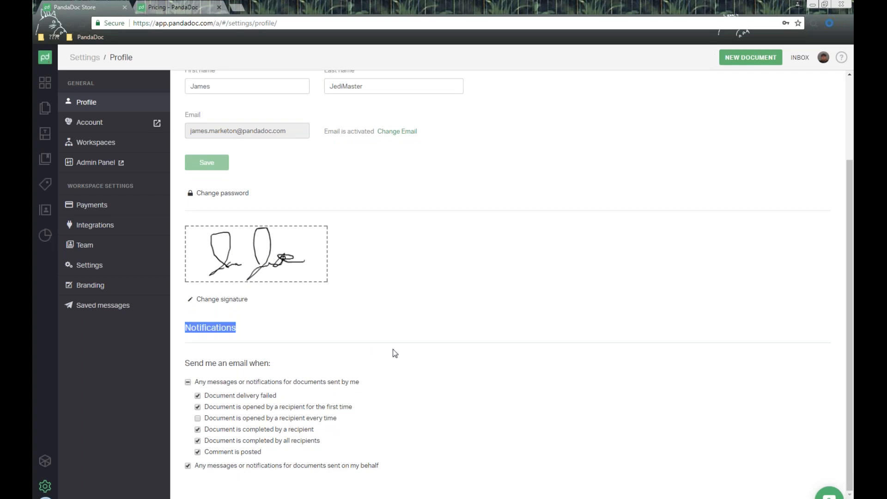
left_click(399, 352)
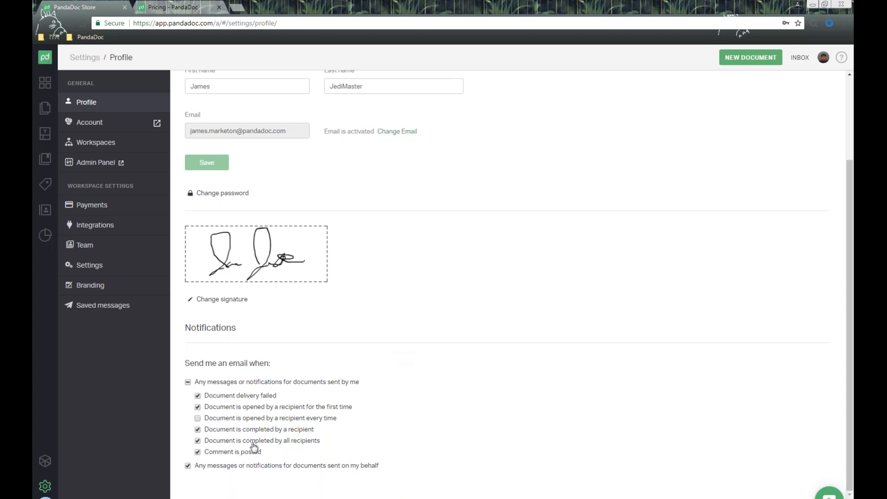
left_click(105, 123)
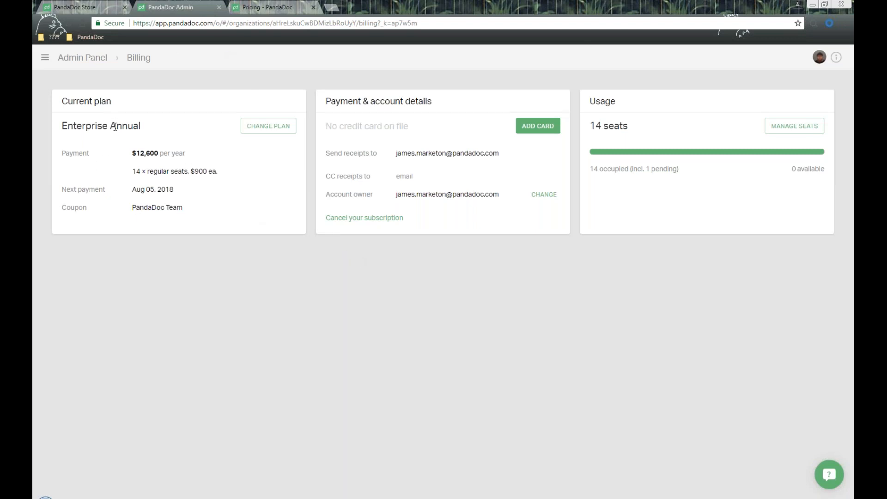
- Close the admin billing tab and browse Integrations, including Salesforce, Xero and Zoho CRM
left_click(219, 7)
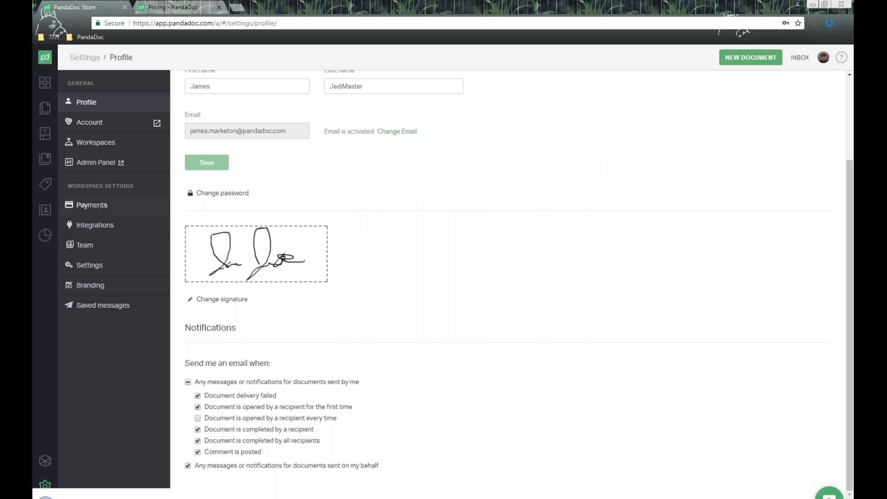
left_click(100, 227)
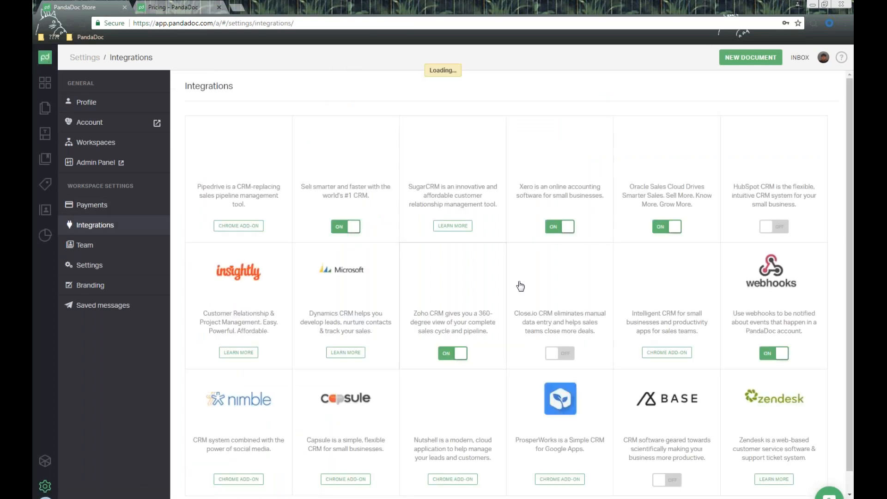
scroll(666, 279, "down", 1)
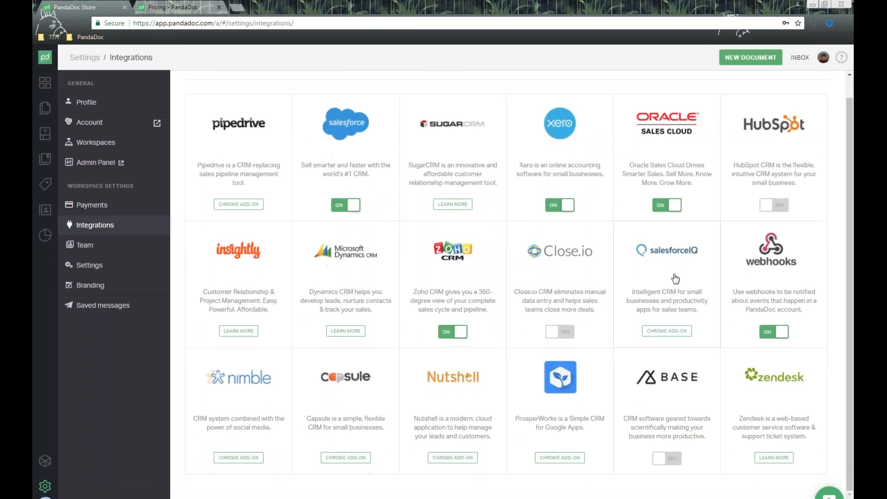
scroll(674, 278, "up", 1)
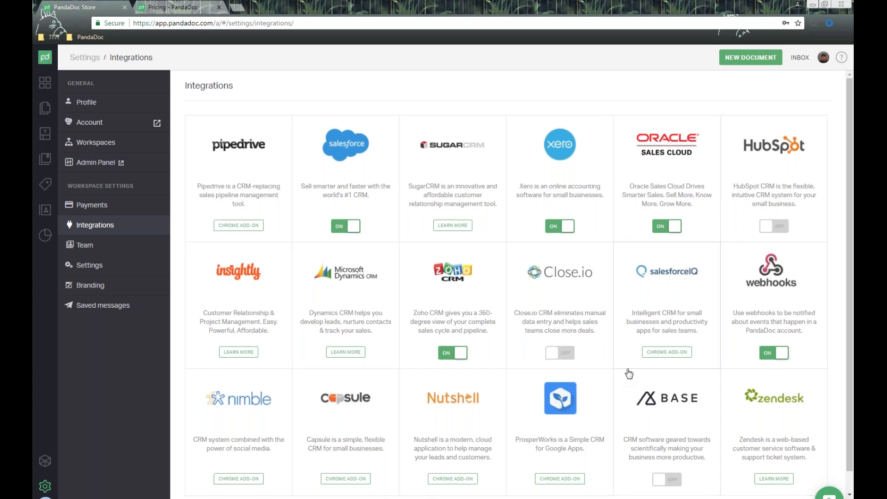
scroll(627, 376, "down", 1)
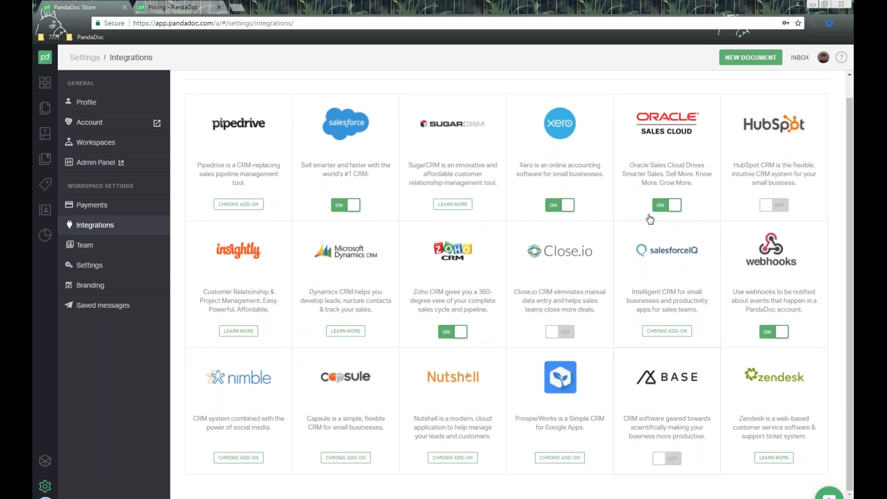
- Open the Team list and review the invite dialog's system and custom roles, inviting no one
left_click(92, 252)
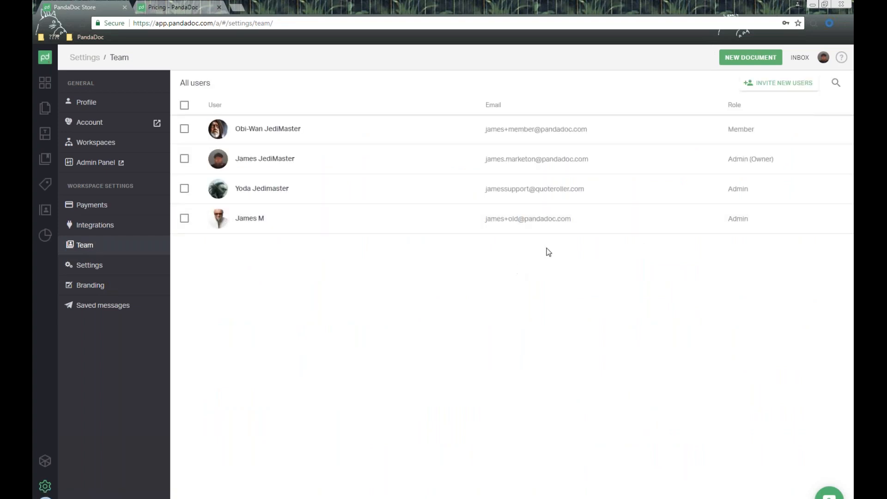
left_click(781, 83)
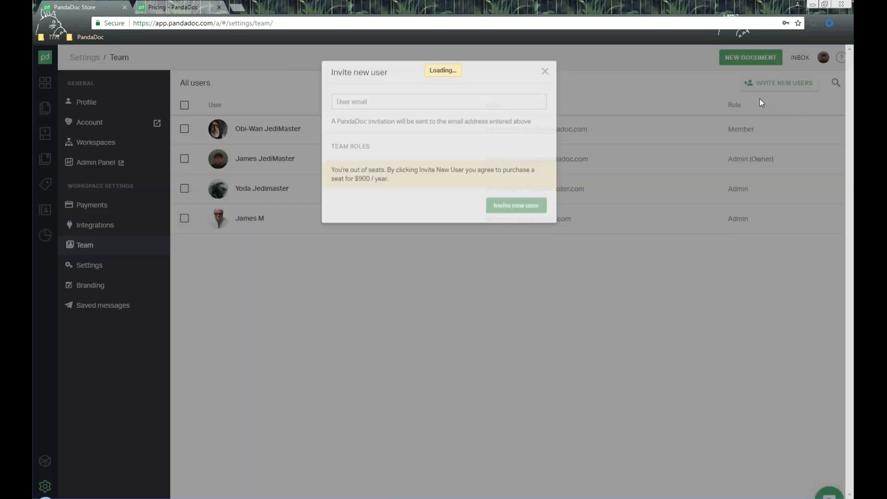
left_click(385, 110)
left_click(428, 89)
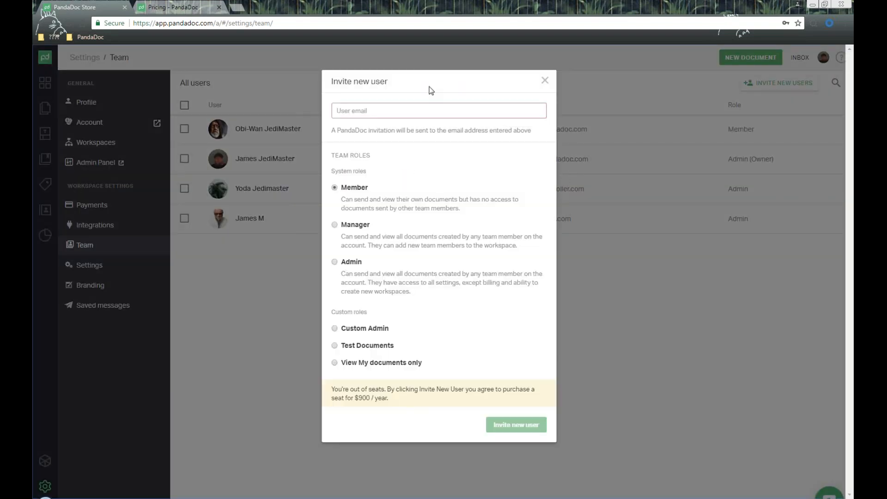
left_click_drag(327, 174, 378, 273)
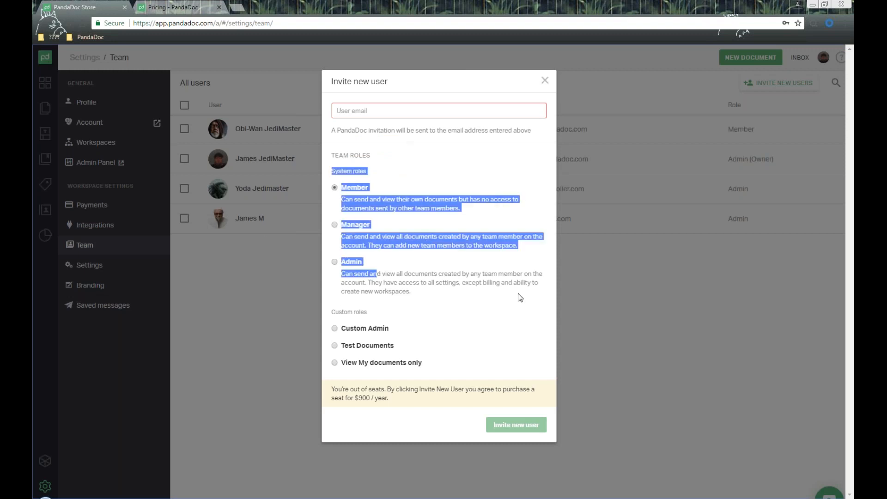
left_click(425, 305)
left_click_drag(333, 314, 440, 315)
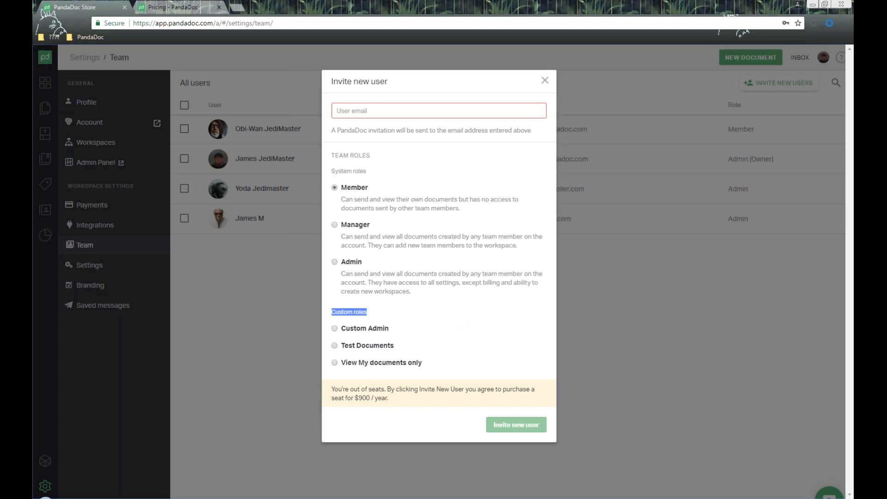
left_click(545, 80)
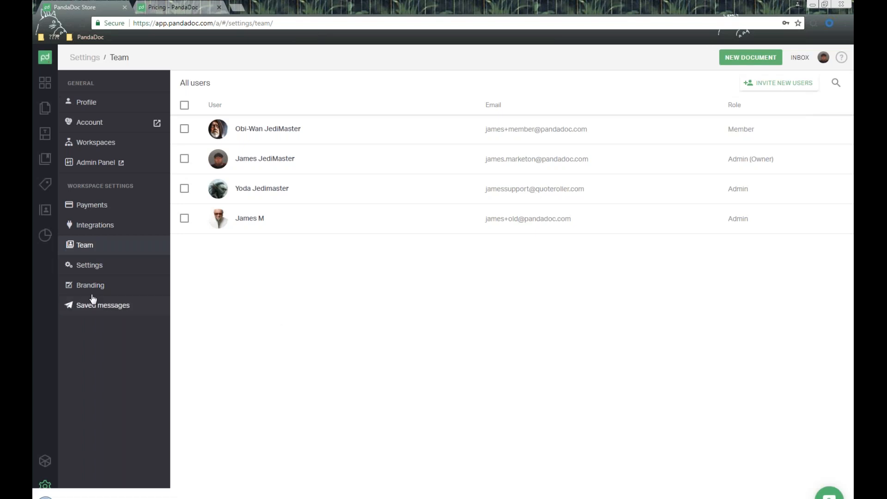
- Scroll through the workspace settings, then open Branding with its logo, icon and email footer
left_click(98, 269)
scroll(478, 205, "down", 1)
scroll(481, 206, "down", 1)
scroll(475, 234, "up", 2)
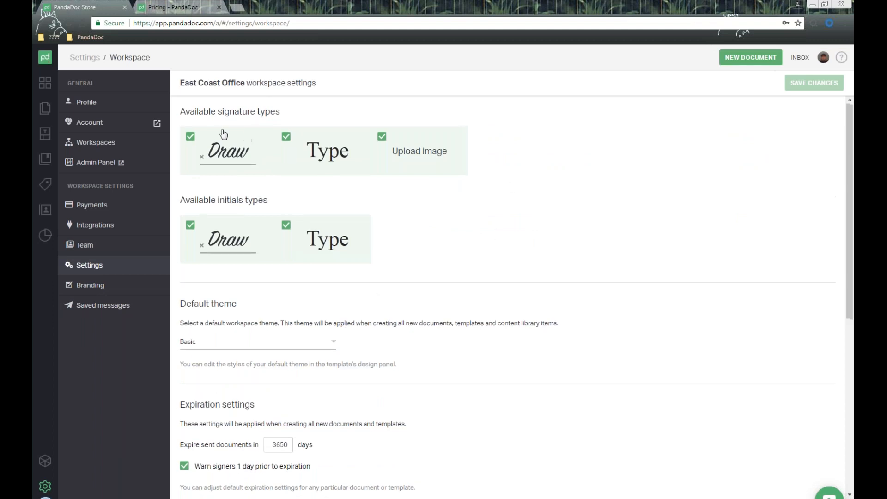
scroll(326, 215, "down", 1)
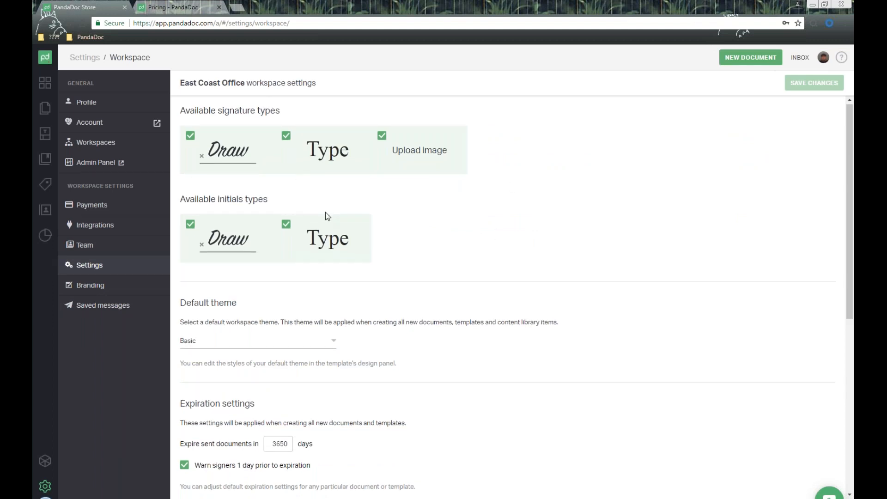
scroll(325, 212, "down", 1)
left_click_drag(179, 254, 257, 251)
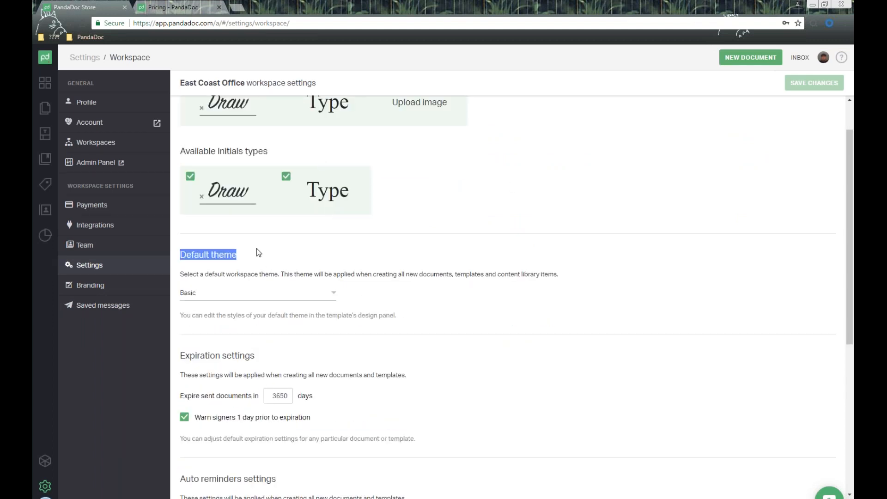
scroll(552, 289, "down", 3)
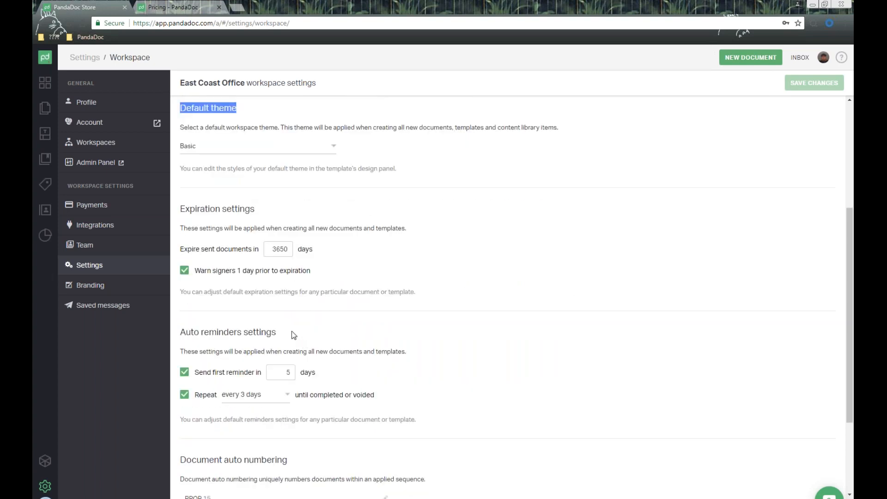
left_click(89, 284)
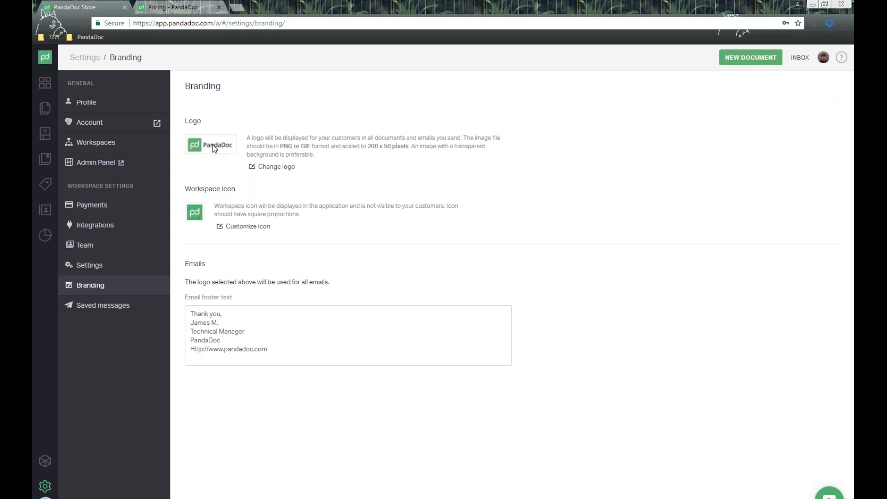
- Highlight the saved email footer text, then return to the Dashboard showing 4 drafts, 3 viewed, 5 completed
left_click_drag(298, 353, 103, 305)
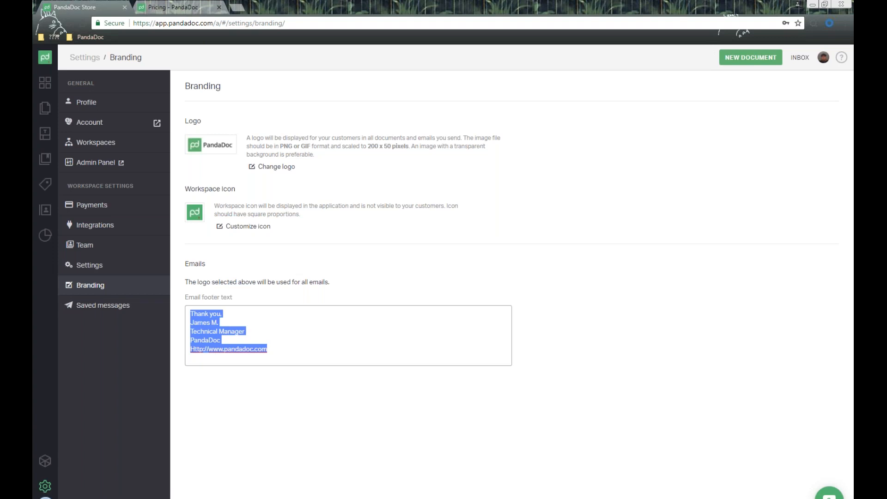
left_click(45, 82)
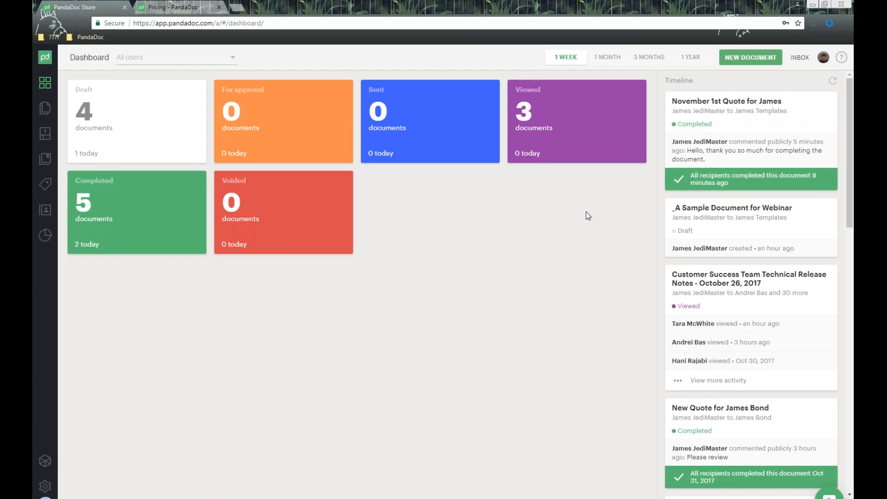
left_click(841, 58)
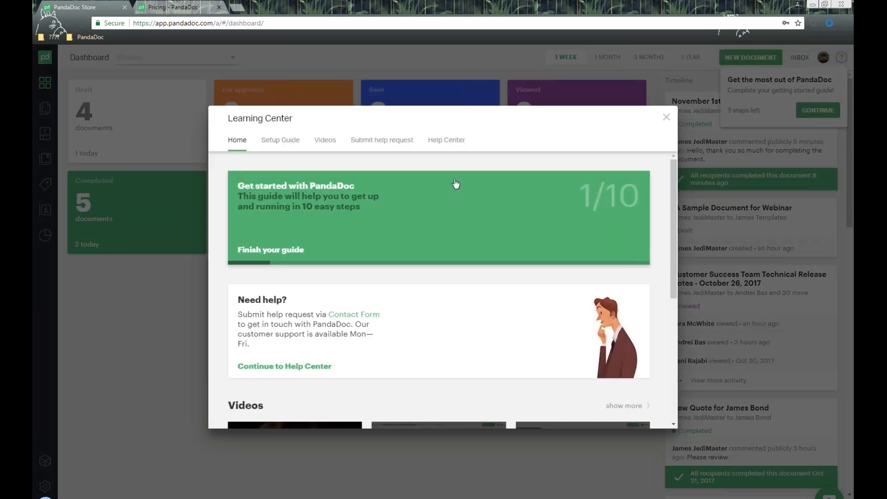
left_click(382, 139)
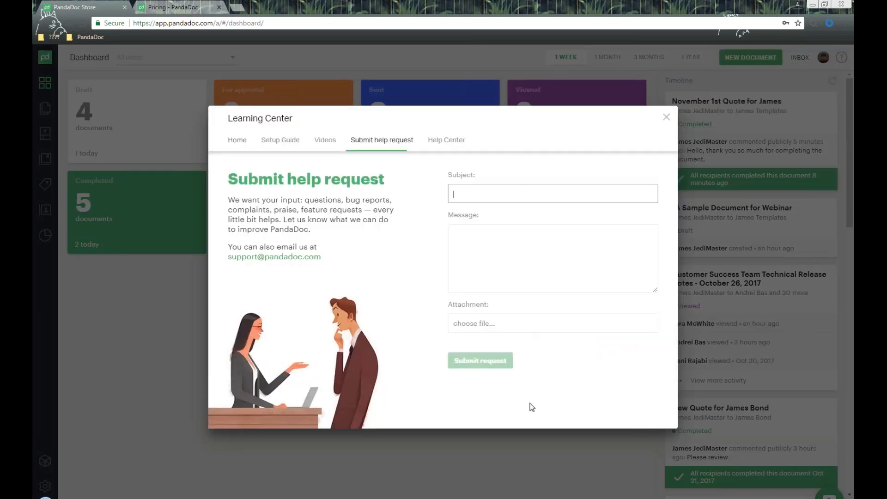
left_click(666, 118)
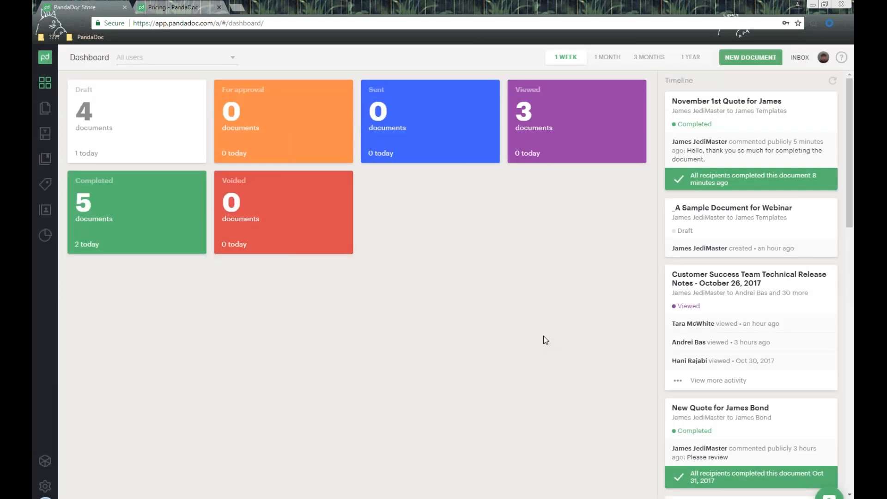